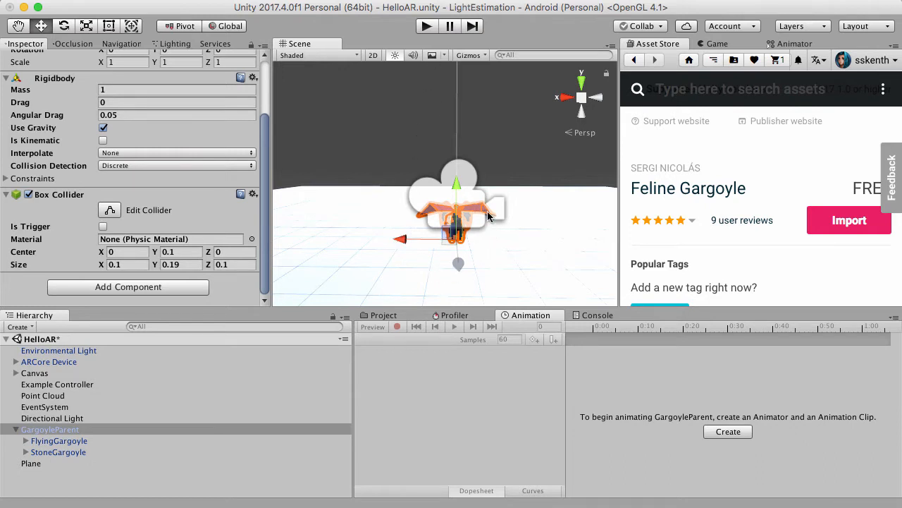
Raise GargoyleParent along its vertical axis so it sits above the plane in the scene
{"action": "left_click_drag", "start_coordinate": [456, 185], "coordinate": [491, 70]}
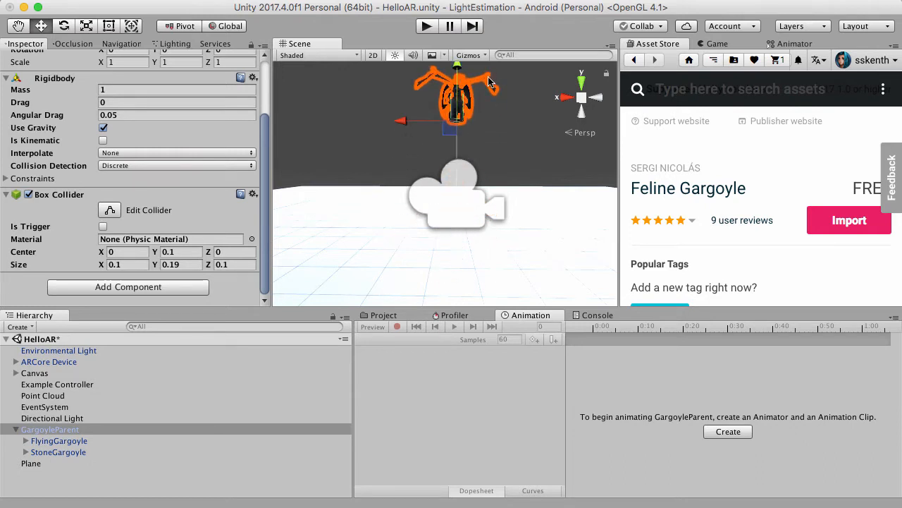
{"action": "right_click_drag", "start_coordinate": [471, 185], "coordinate": [454, 156]}
{"action": "scroll", "coordinate": [454, 192], "scroll_direction": "down", "scroll_amount": 3}
{"action": "scroll", "coordinate": [484, 116], "scroll_direction": "up", "scroll_amount": 3}
{"action": "scroll", "coordinate": [484, 115], "scroll_direction": "up", "scroll_amount": 3}
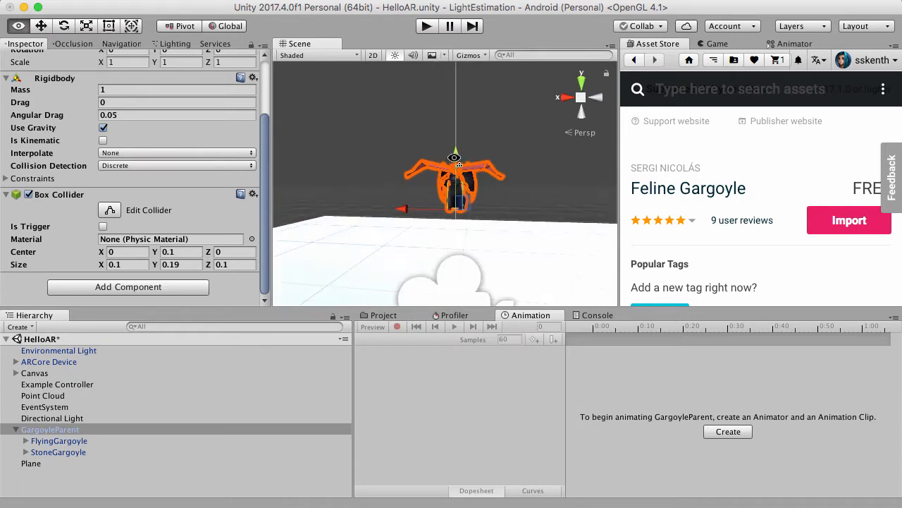
{"action": "left_click", "coordinate": [79, 439]}
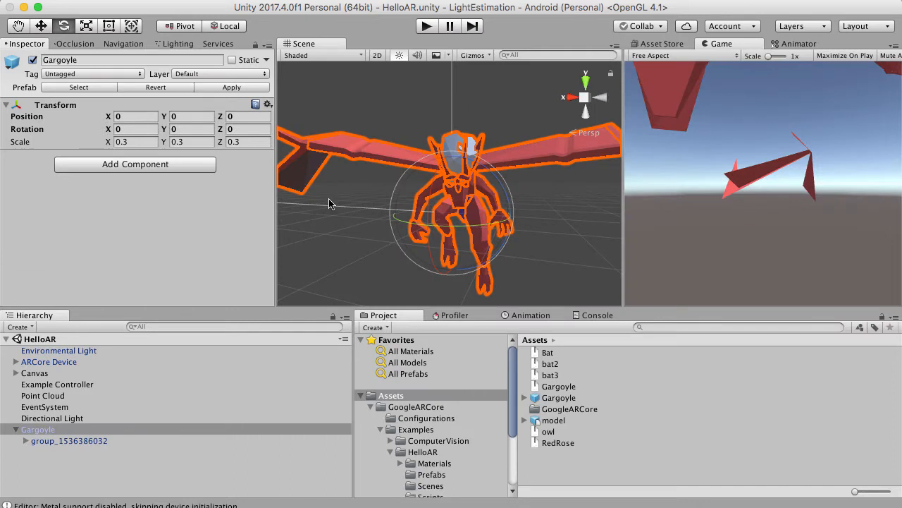
Add an Animator component to the Gargoyle object
{"action": "left_click", "coordinate": [152, 165]}
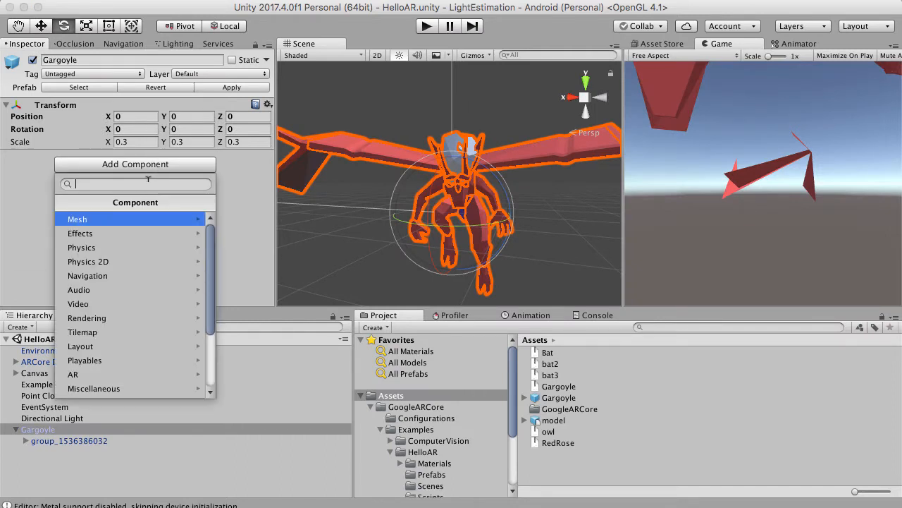
{"action": "type", "text": "Anima"}
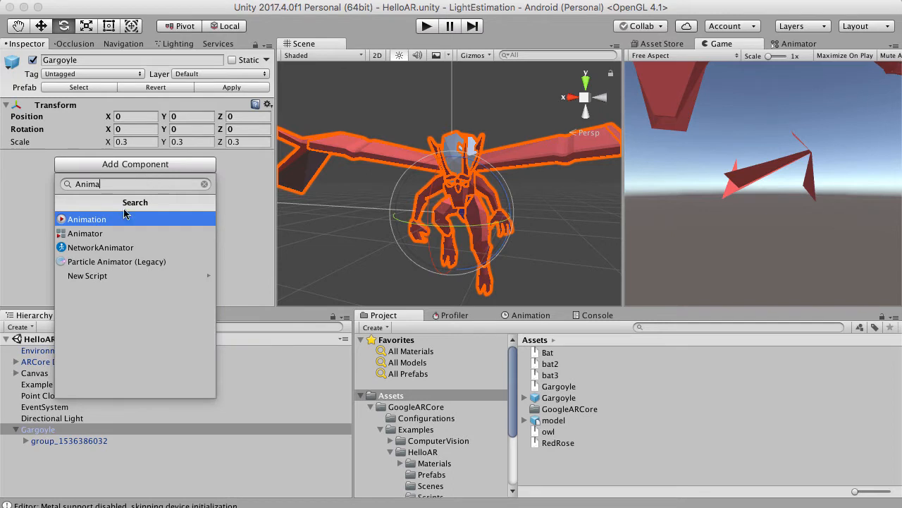
{"action": "left_click", "coordinate": [122, 233]}
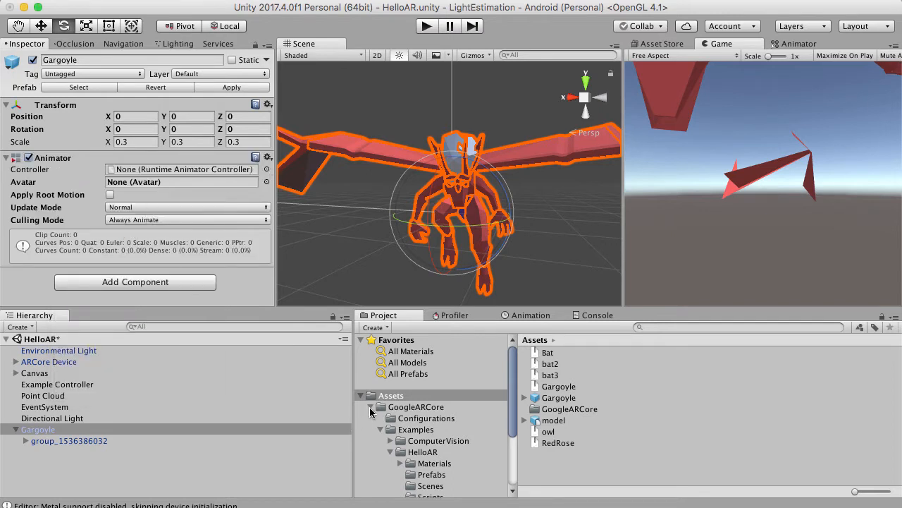
Create a folder named Anim inside the project's Assets folder
{"action": "left_click", "coordinate": [370, 407]}
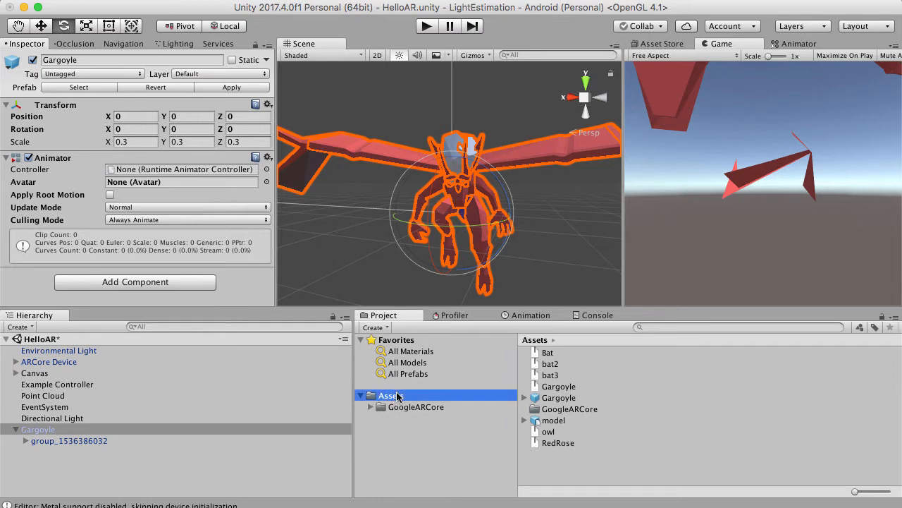
{"action": "right_click", "coordinate": [399, 396]}
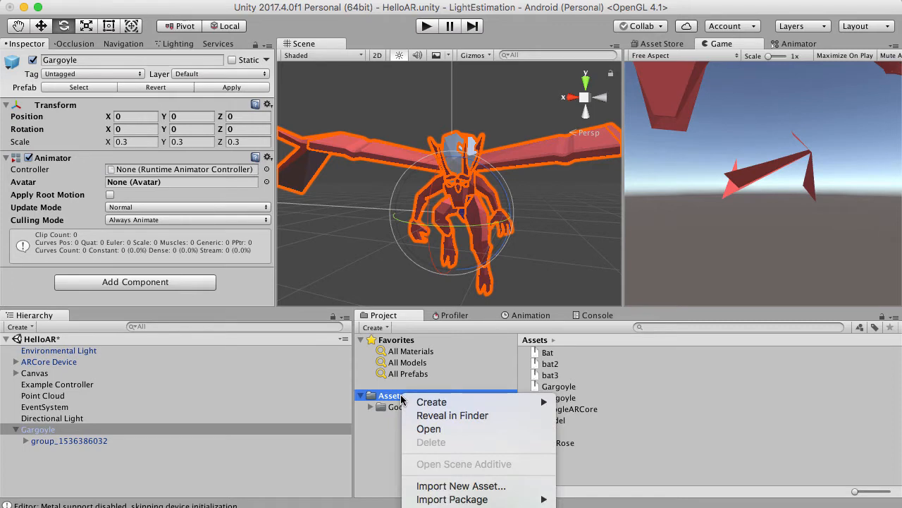
{"action": "mouse_move", "coordinate": [438, 401]}
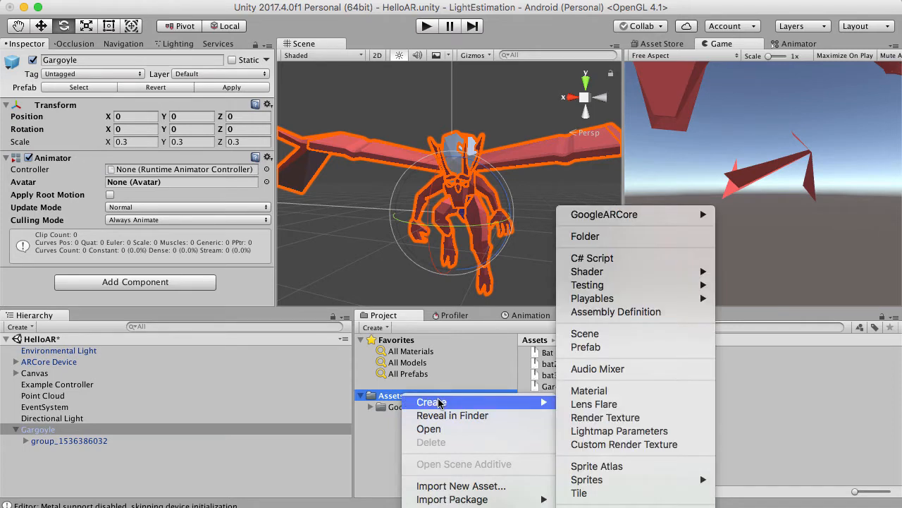
{"action": "left_click", "coordinate": [600, 234]}
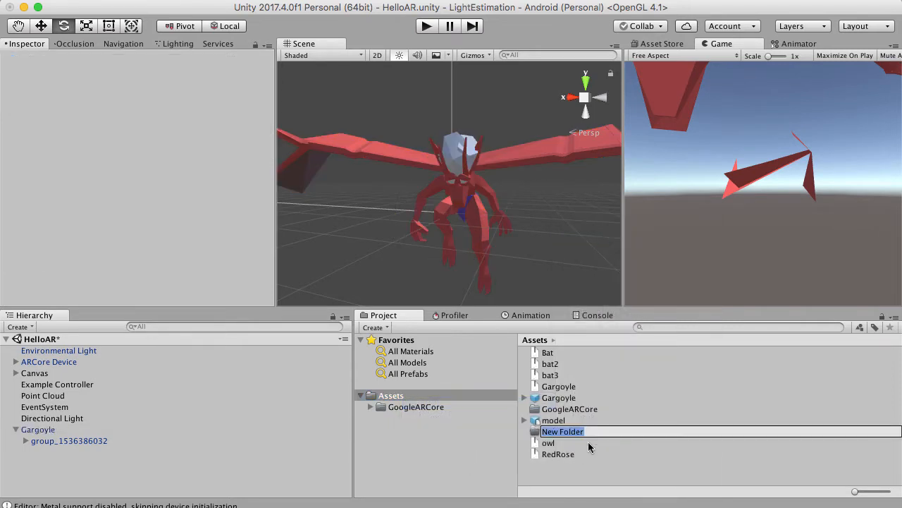
{"action": "type", "text": "Anim"}
{"action": "key", "text": "Return"}
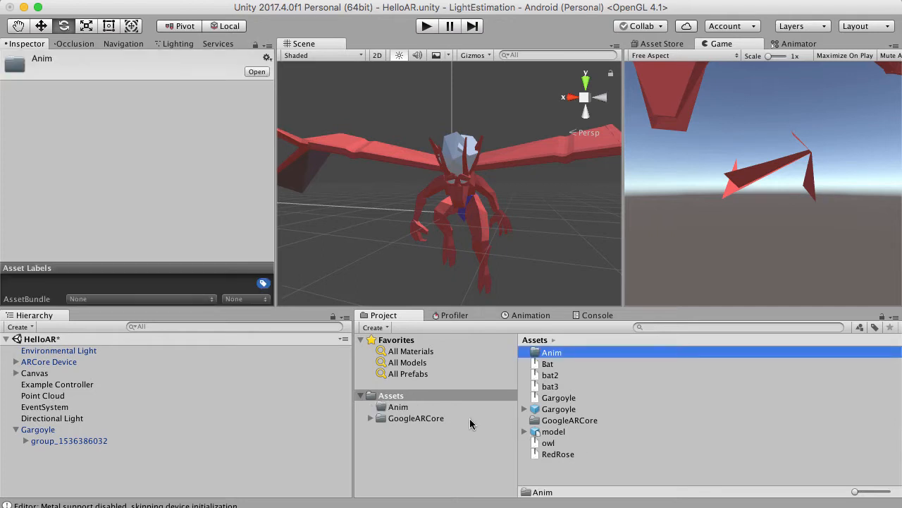
Create a second folder in Assets and name it Prefab
{"action": "right_click", "coordinate": [396, 396]}
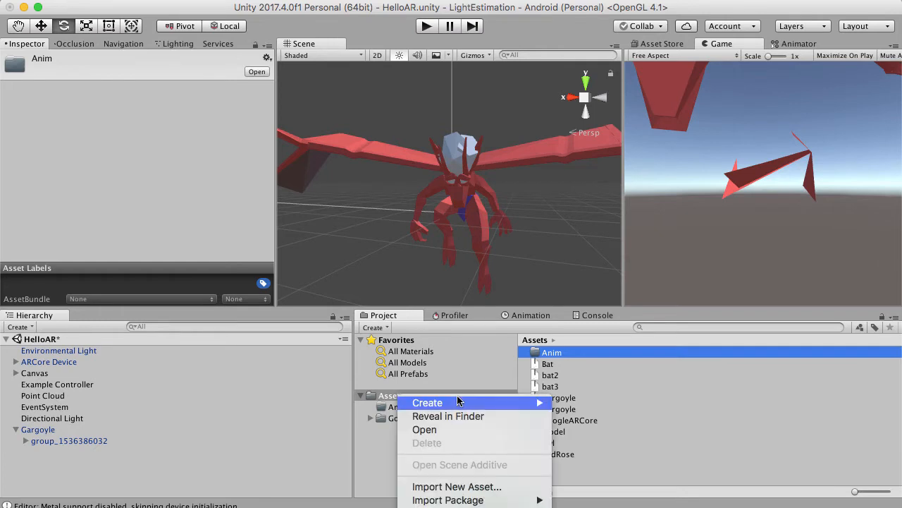
{"action": "mouse_move", "coordinate": [459, 402]}
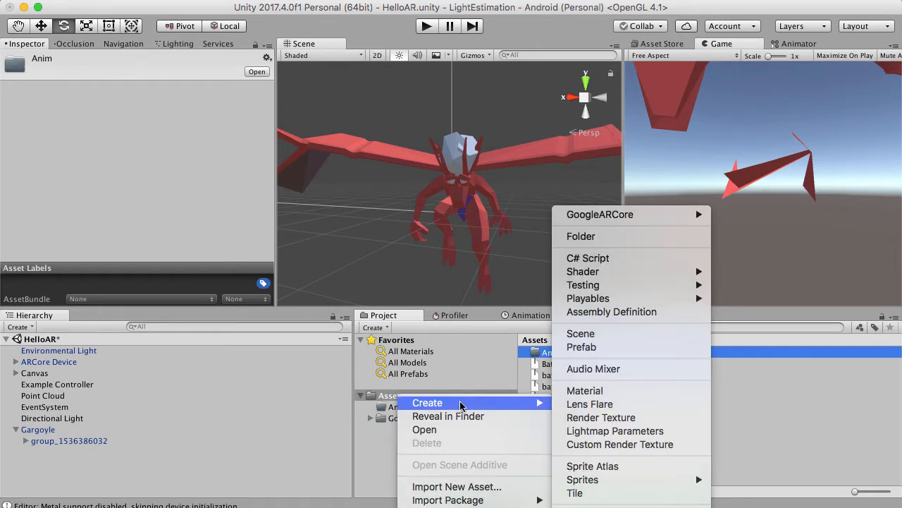
{"action": "left_click", "coordinate": [670, 237]}
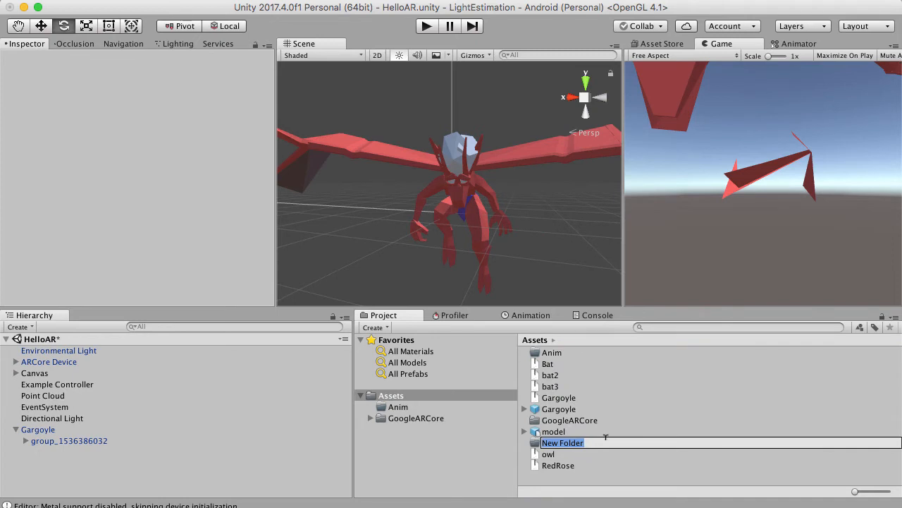
{"action": "type", "text": "Prefab"}
{"action": "key", "text": "Return"}
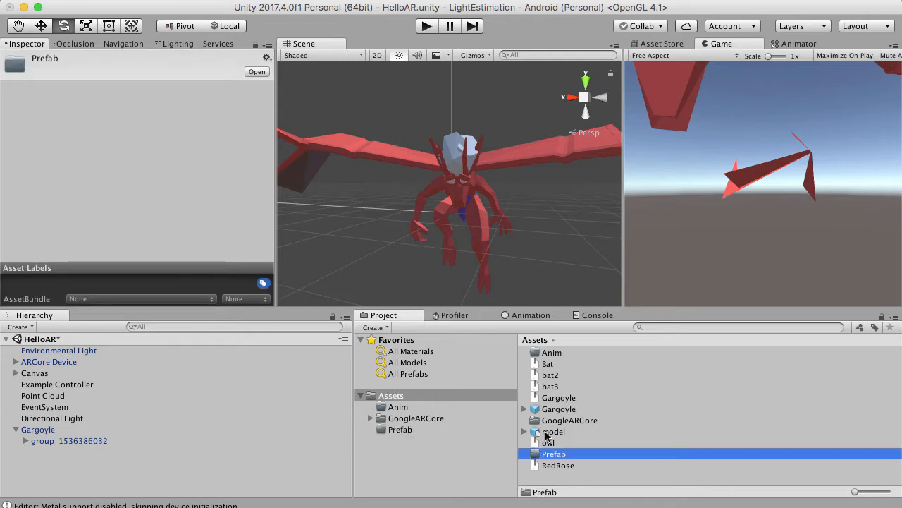
Move the Gargoyle model asset from Assets into the Prefab folder and view that folder's contents
{"action": "left_click_drag", "start_coordinate": [548, 410], "coordinate": [381, 428]}
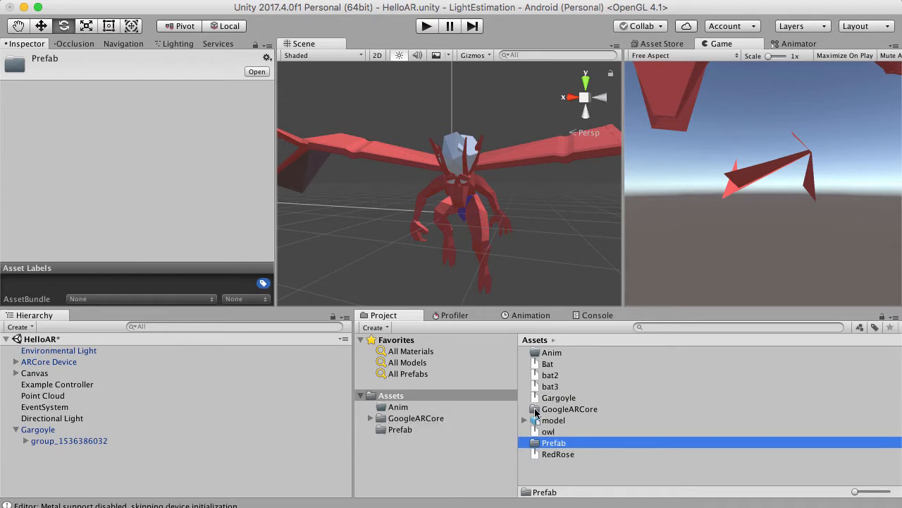
{"action": "double_click", "coordinate": [534, 444]}
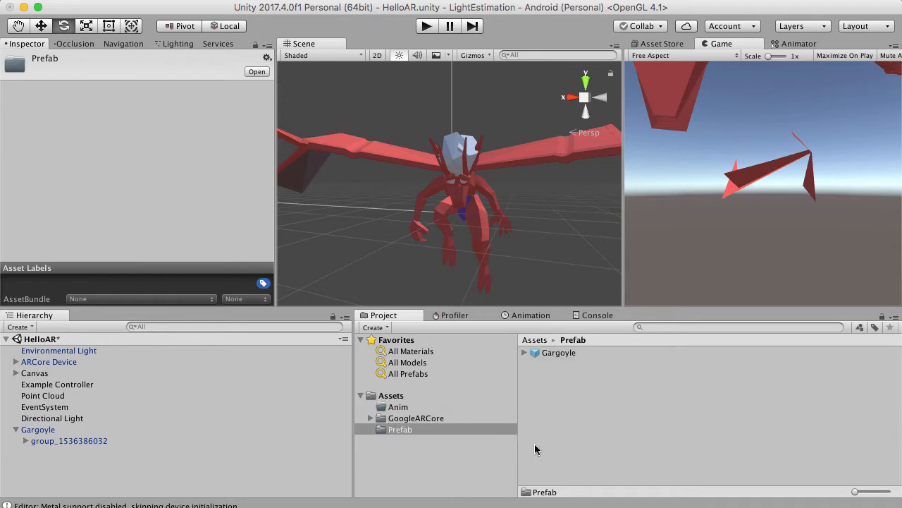
Create an Animator Controller in the Anim folder and name it Gargoyle
{"action": "left_click", "coordinate": [390, 418]}
{"action": "left_click", "coordinate": [389, 408]}
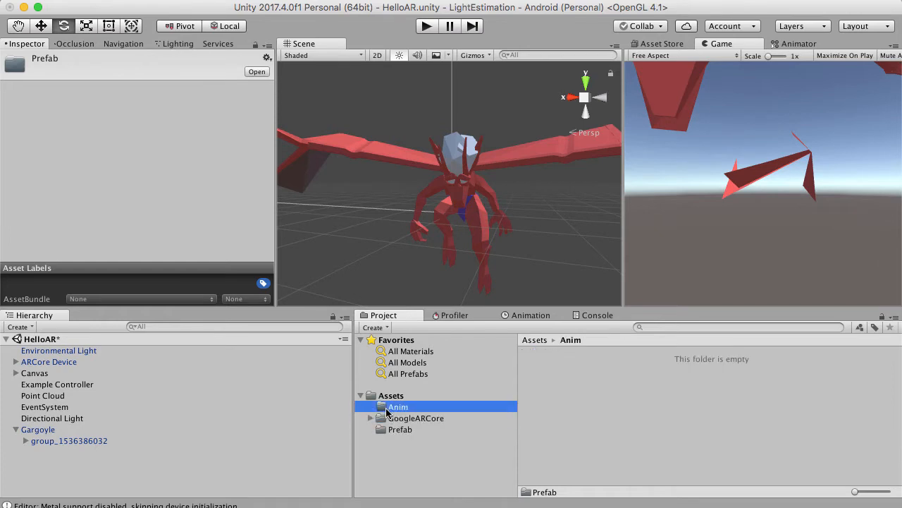
{"action": "left_click", "coordinate": [579, 379]}
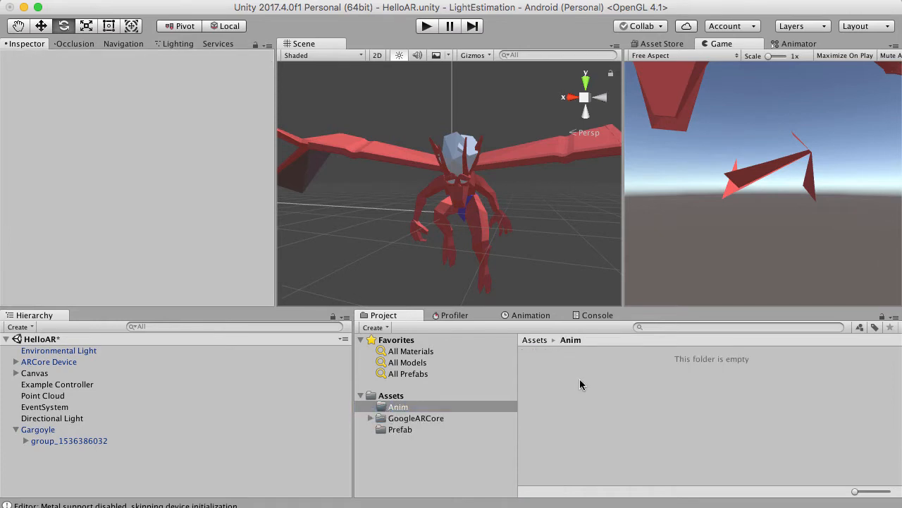
{"action": "left_click", "coordinate": [39, 430]}
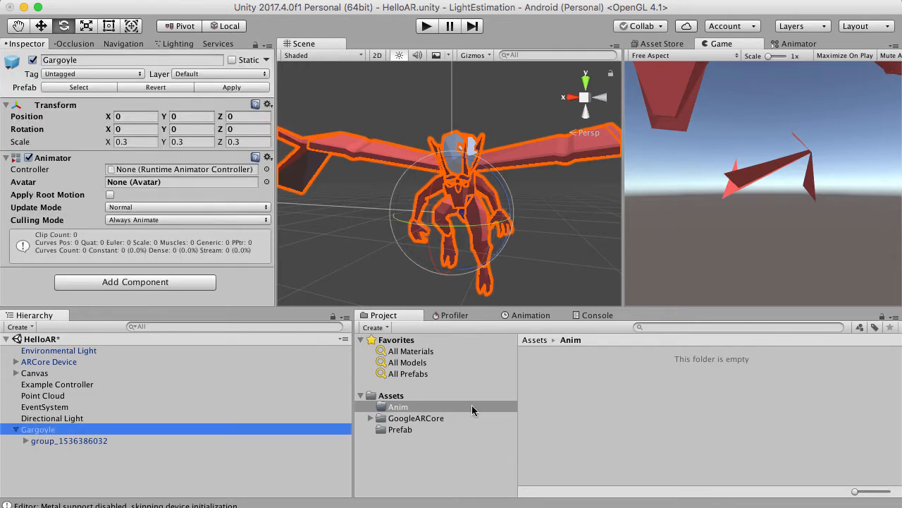
{"action": "left_click", "coordinate": [569, 371]}
{"action": "right_click", "coordinate": [566, 371]}
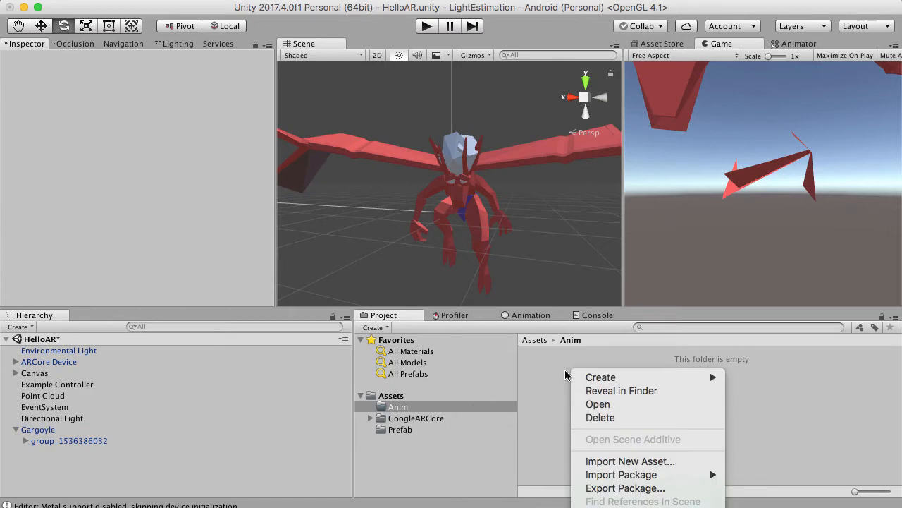
{"action": "mouse_move", "coordinate": [591, 379]}
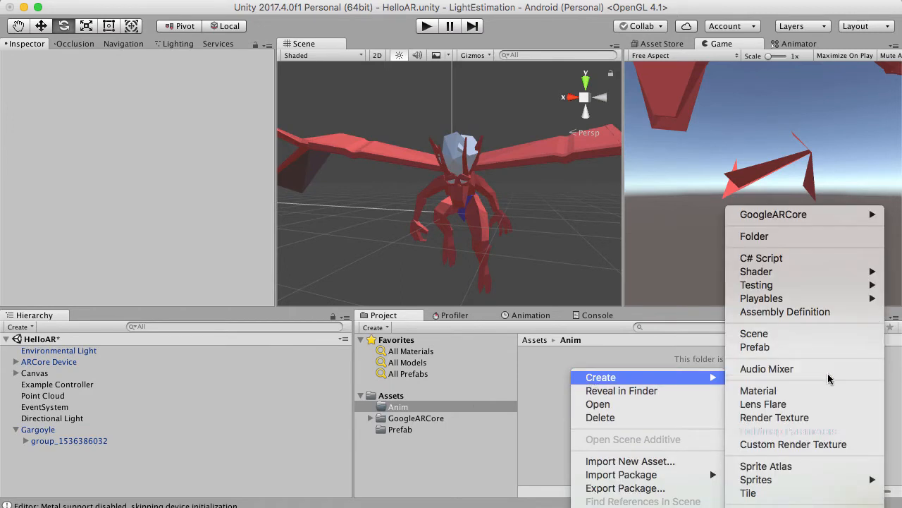
{"action": "left_click", "coordinate": [782, 507]}
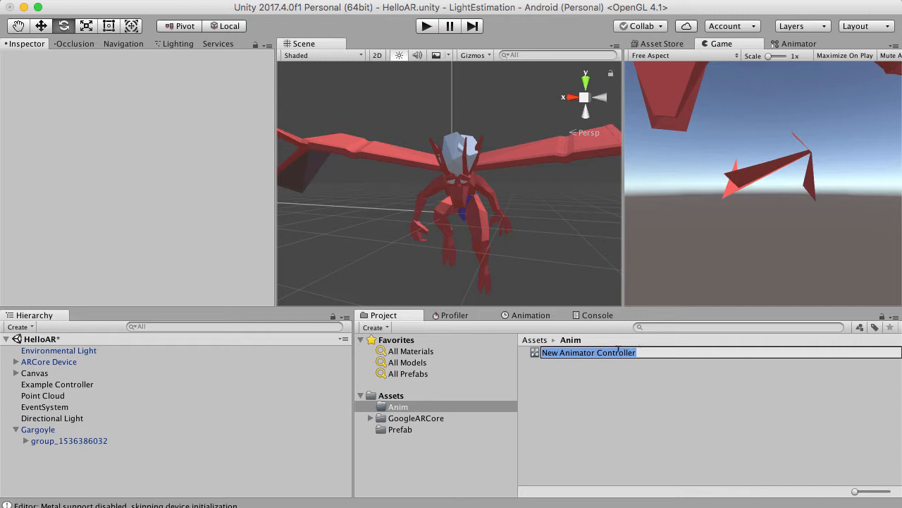
{"action": "triple_click", "coordinate": [618, 350]}
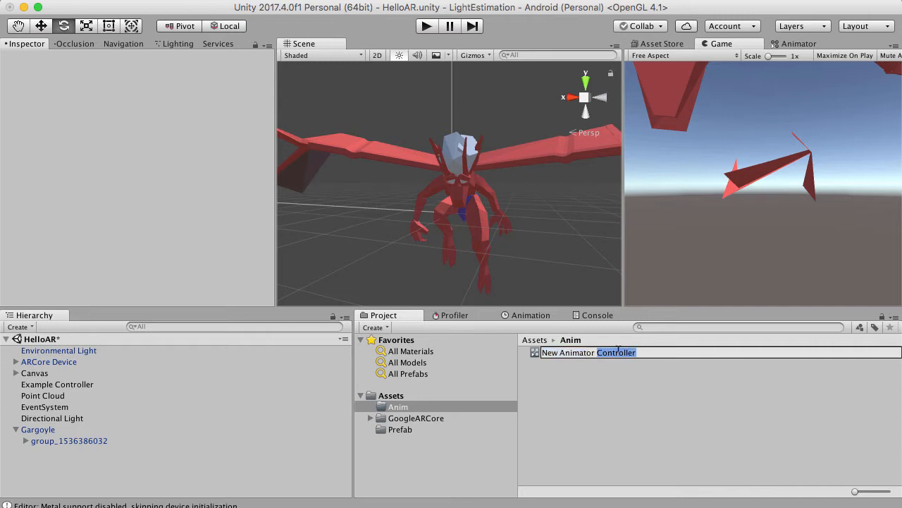
{"action": "type", "text": "Gargoyle"}
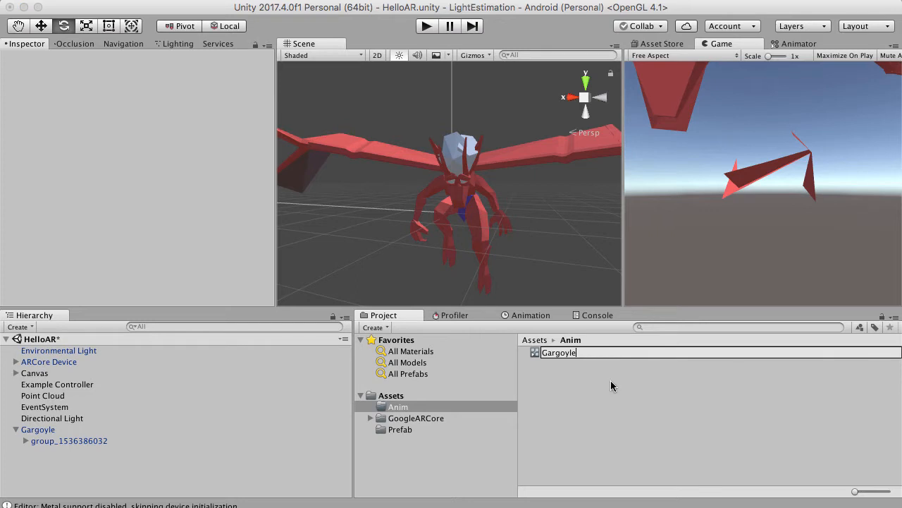
{"action": "key", "text": "Return"}
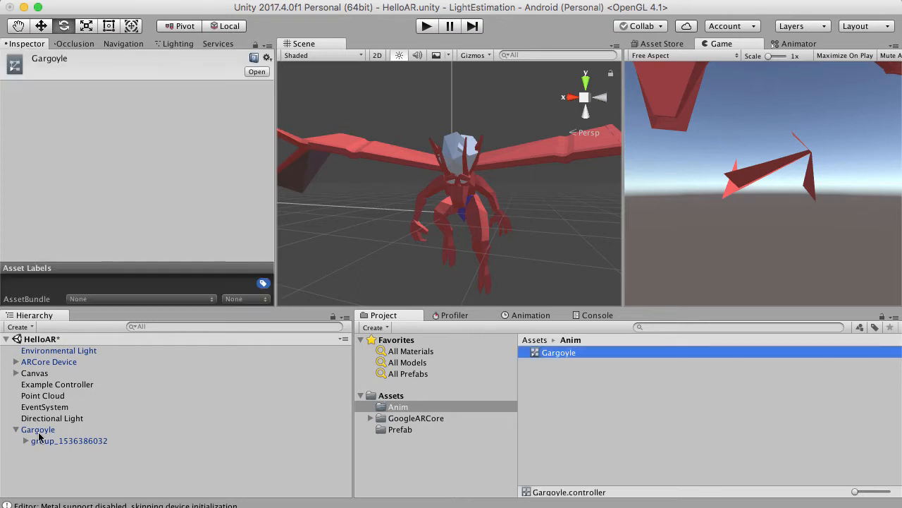
Assign the Gargoyle controller from the Anim folder as the Controller of the Gargoyle object's Animator component
{"action": "left_click", "coordinate": [38, 431]}
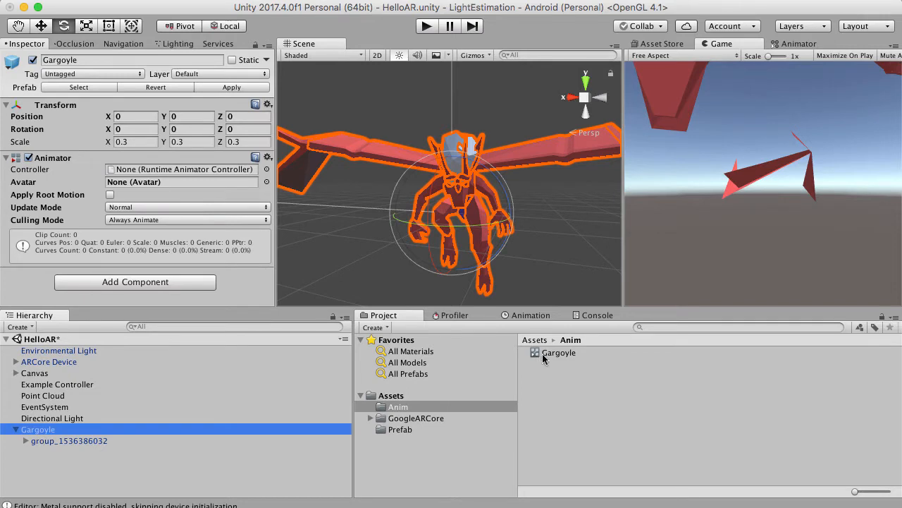
{"action": "left_click_drag", "start_coordinate": [556, 355], "coordinate": [203, 169]}
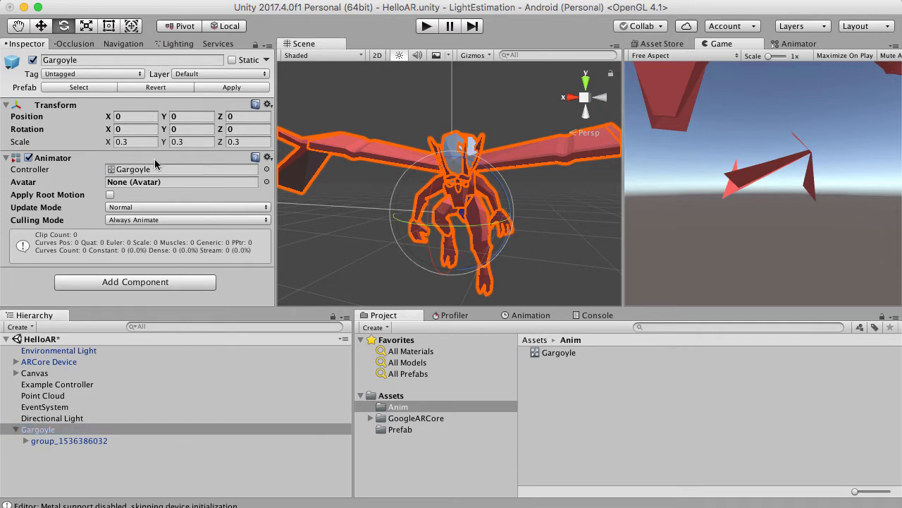
{"action": "left_click", "coordinate": [139, 171]}
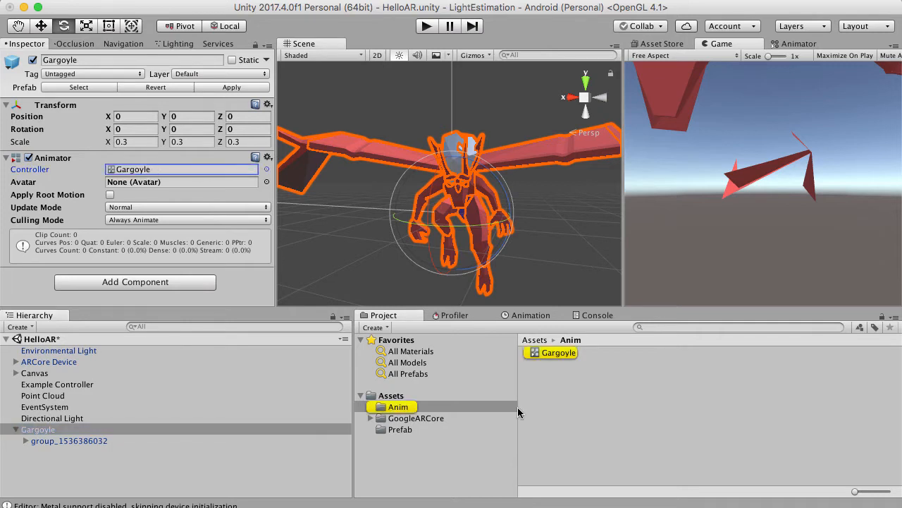
Show the Gargoyle controller's state graph in the Animator with the Any State and Entry nodes centred
{"action": "left_click", "coordinate": [799, 44]}
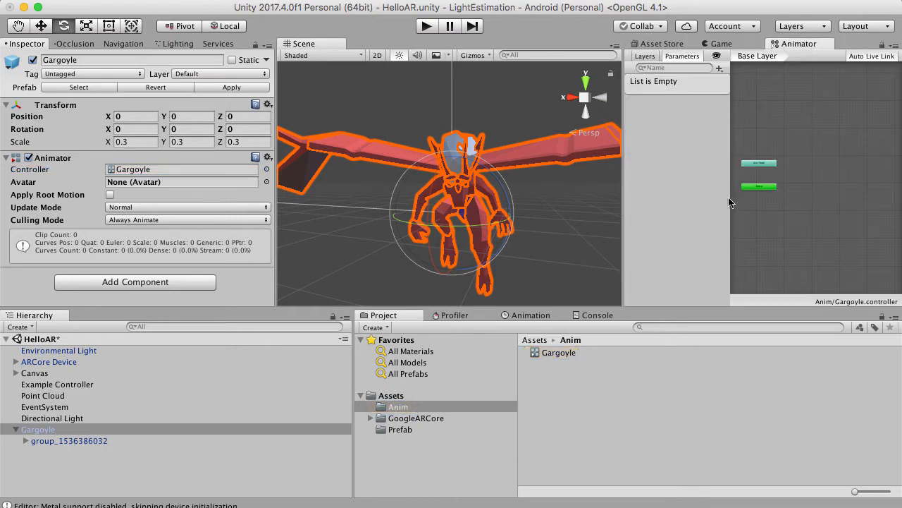
{"action": "scroll", "coordinate": [773, 168], "scroll_direction": "up", "scroll_amount": 2}
{"action": "scroll", "coordinate": [769, 173], "scroll_direction": "up", "scroll_amount": 5}
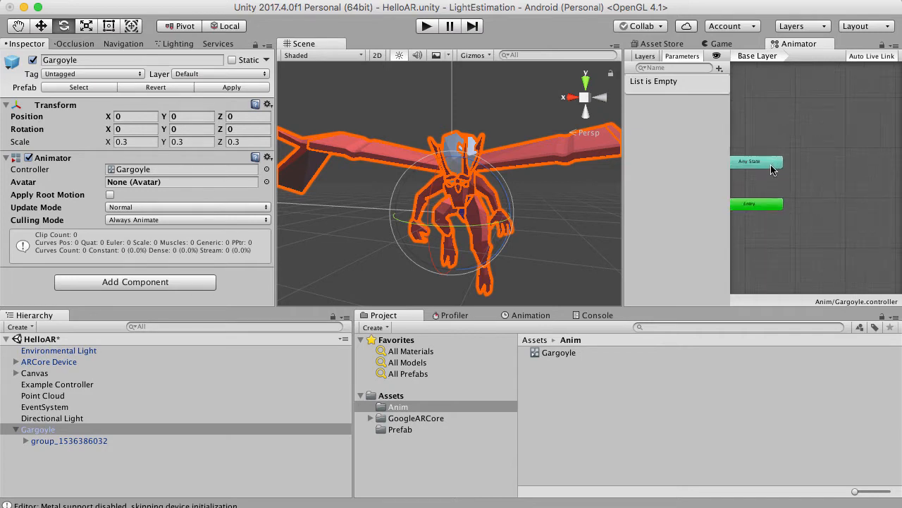
{"action": "middle_click_drag", "start_coordinate": [810, 194], "coordinate": [828, 179]}
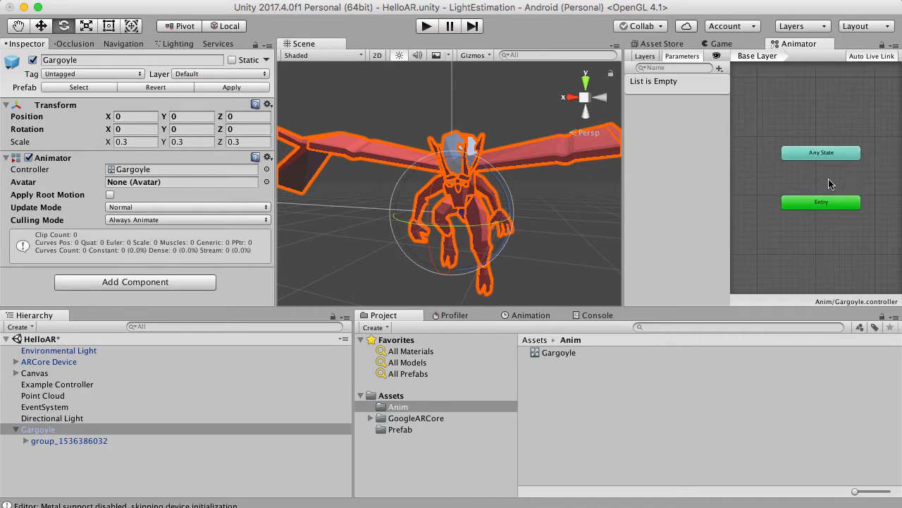
{"action": "scroll", "coordinate": [828, 178], "scroll_direction": "up", "scroll_amount": 1}
Create an animation clip for the Gargoyle object and save it as Flying in the Anim folder
{"action": "left_click", "coordinate": [530, 316]}
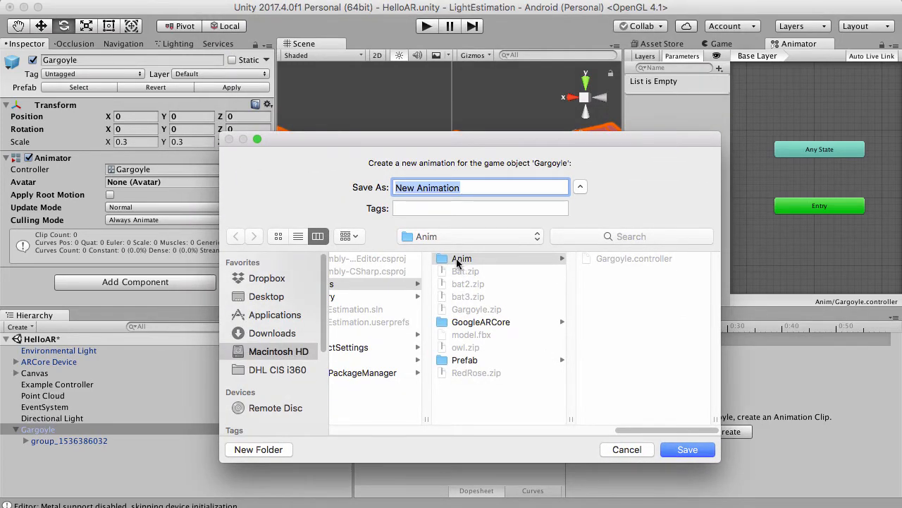
{"action": "double_click", "coordinate": [451, 186]}
{"action": "triple_click", "coordinate": [452, 186]}
{"action": "type", "text": "Flying"}
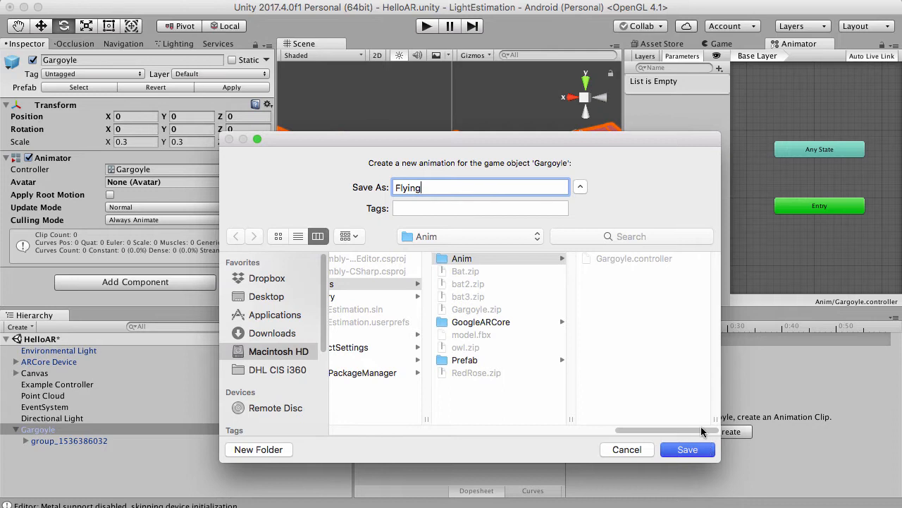
{"action": "key", "text": "Return"}
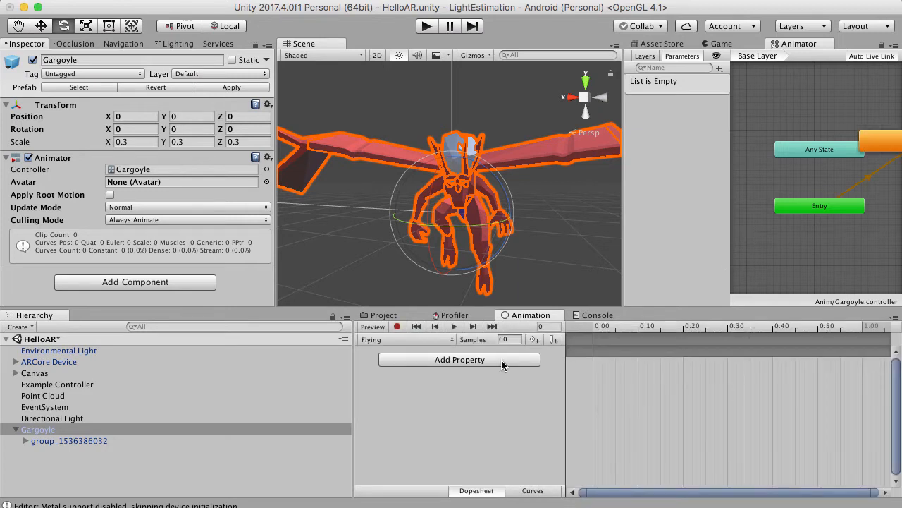
{"action": "left_click", "coordinate": [65, 459]}
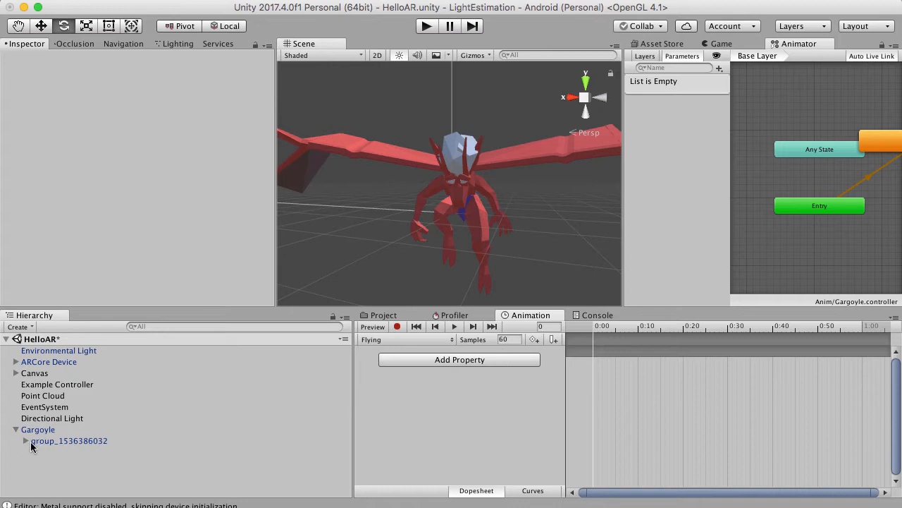
{"action": "left_click", "coordinate": [397, 327]}
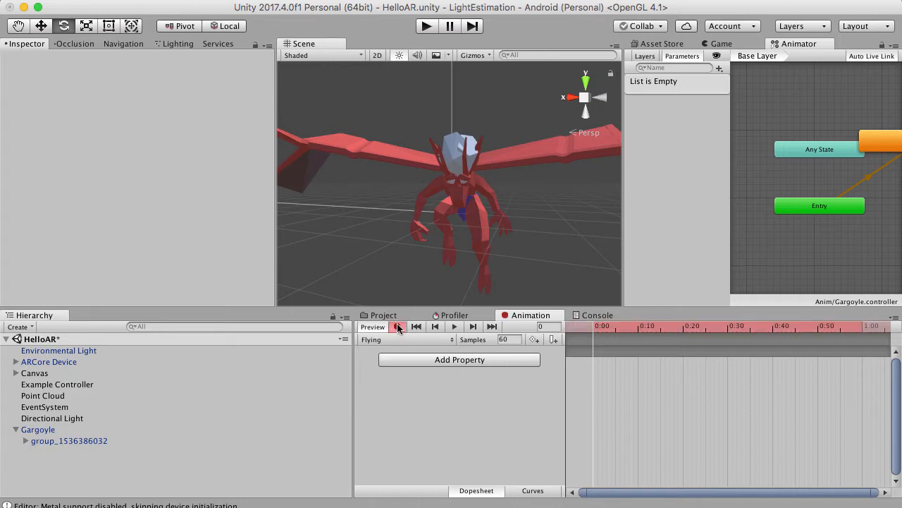
{"action": "left_click", "coordinate": [25, 441]}
{"action": "scroll", "coordinate": [104, 445], "scroll_direction": "down", "scroll_amount": 3}
{"action": "scroll", "coordinate": [103, 446], "scroll_direction": "down", "scroll_amount": 5}
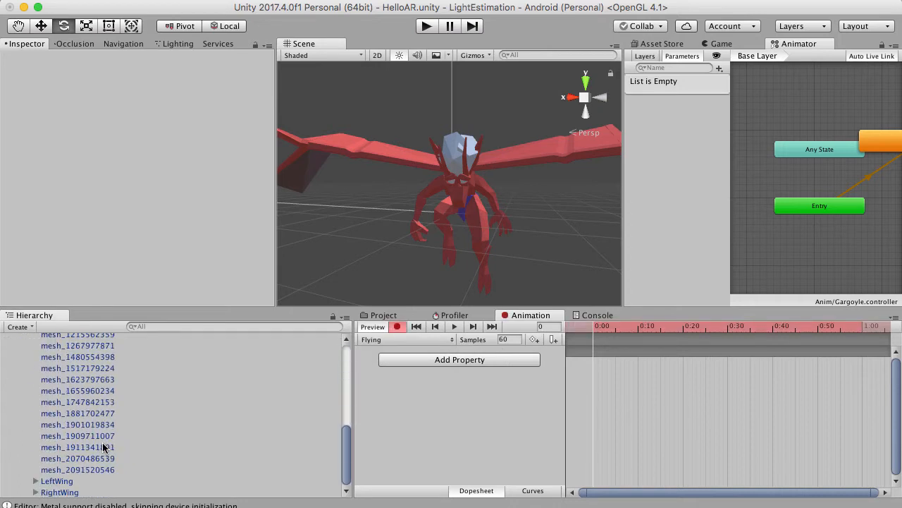
{"action": "left_click", "coordinate": [59, 482]}
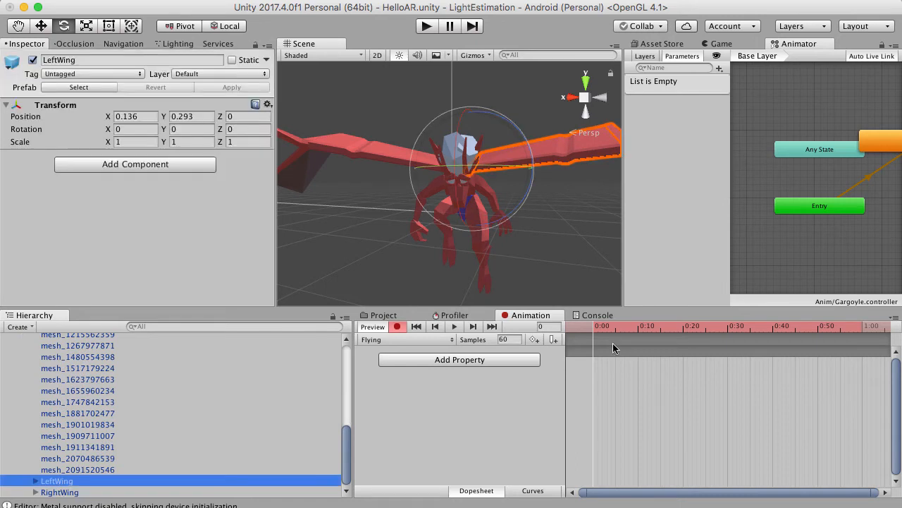
Record a keyframe at frame 30 with LeftWing raised to a Z rotation of about 44 degrees
{"action": "left_click_drag", "start_coordinate": [815, 331], "coordinate": [817, 330]}
{"action": "scroll", "coordinate": [655, 395], "scroll_direction": "down", "scroll_amount": 5}
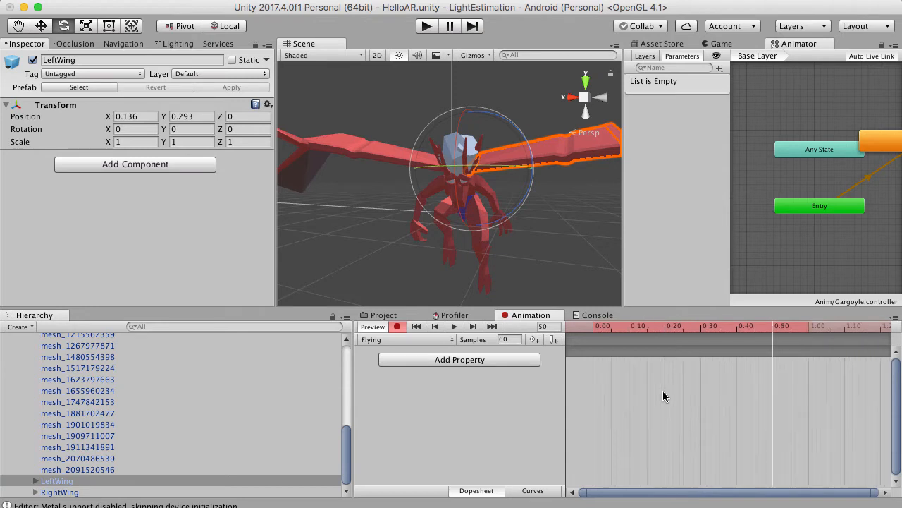
{"action": "scroll", "coordinate": [660, 386], "scroll_direction": "down", "scroll_amount": 2}
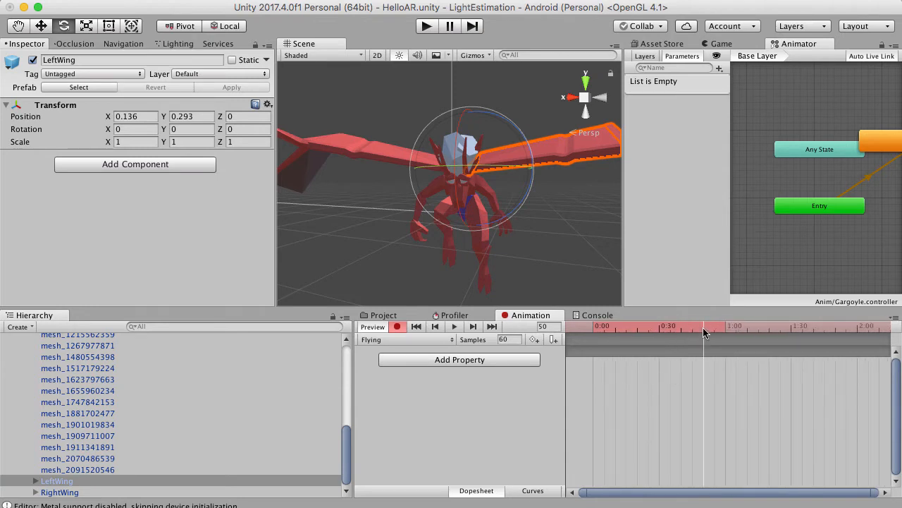
{"action": "left_click_drag", "start_coordinate": [702, 327], "coordinate": [663, 332]}
{"action": "left_click", "coordinate": [659, 327]}
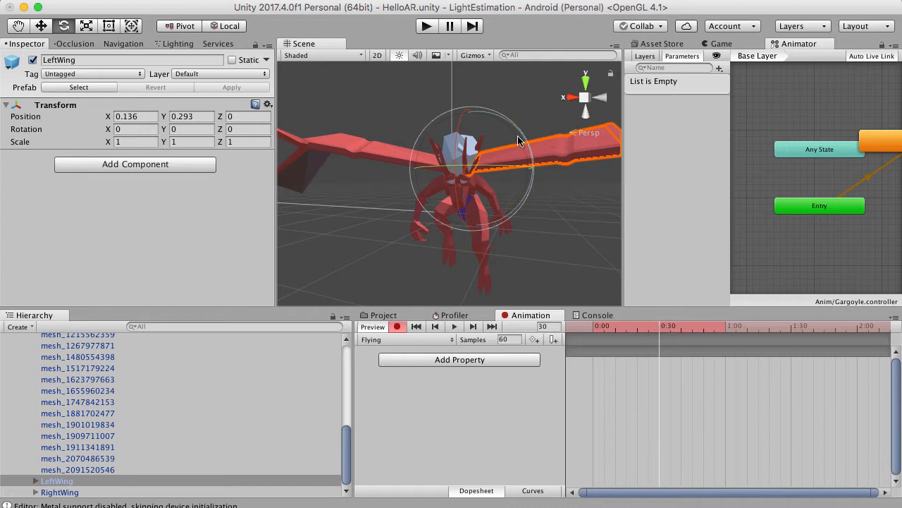
{"action": "left_click_drag", "start_coordinate": [516, 131], "coordinate": [492, 83]}
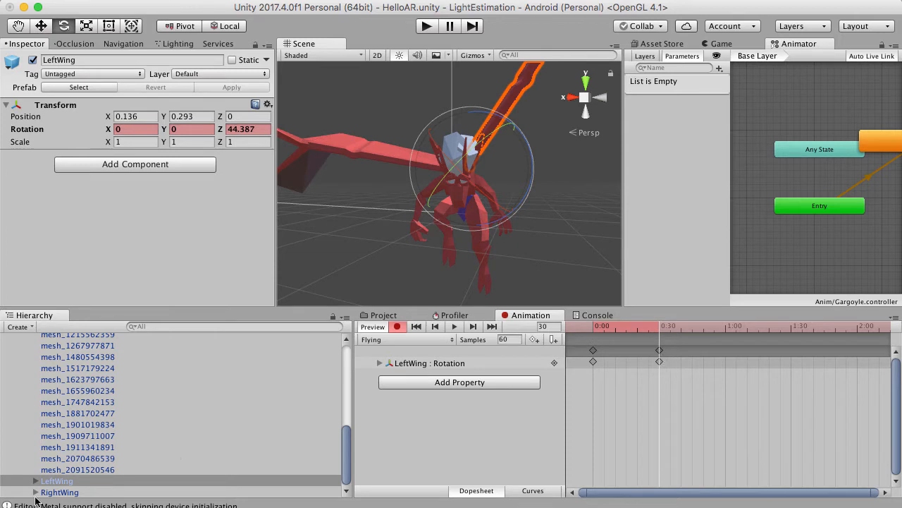
Raise RightWing at frame 30 to a Z rotation of about -39 degrees and scrub back to the clip's start
{"action": "left_click", "coordinate": [60, 492]}
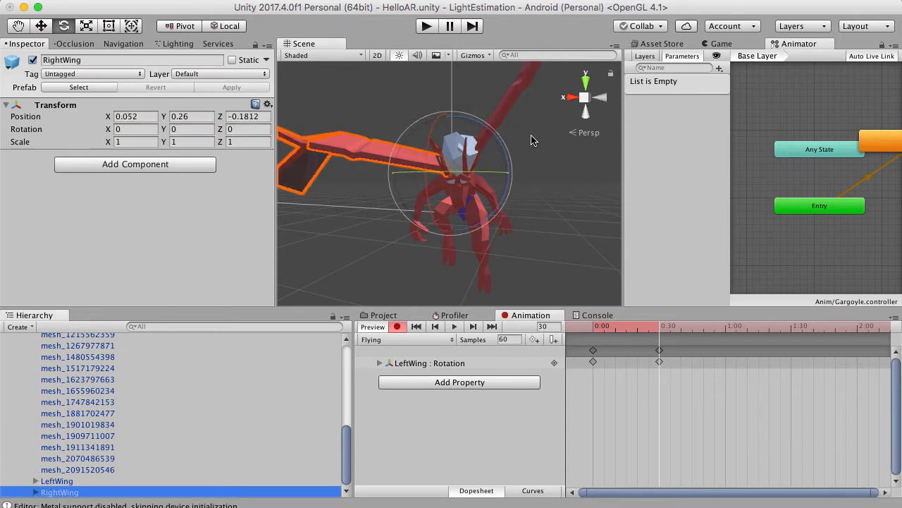
{"action": "left_click", "coordinate": [496, 140]}
{"action": "left_click_drag", "start_coordinate": [496, 140], "coordinate": [502, 211]}
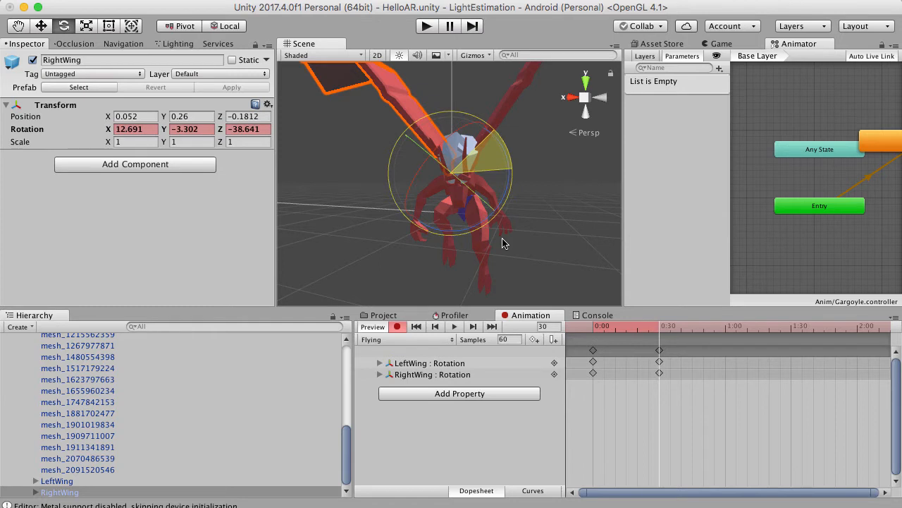
{"action": "left_click_drag", "start_coordinate": [503, 243], "coordinate": [504, 243]}
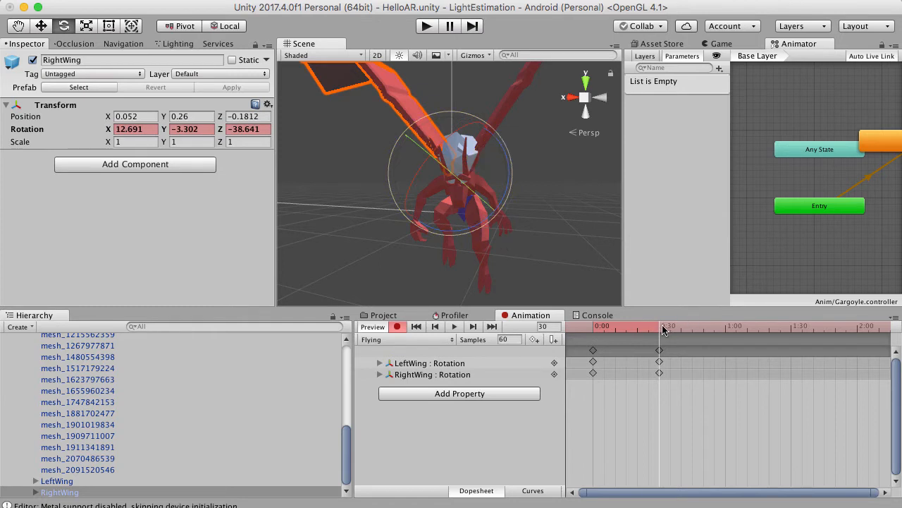
{"action": "left_click_drag", "start_coordinate": [612, 333], "coordinate": [597, 333]}
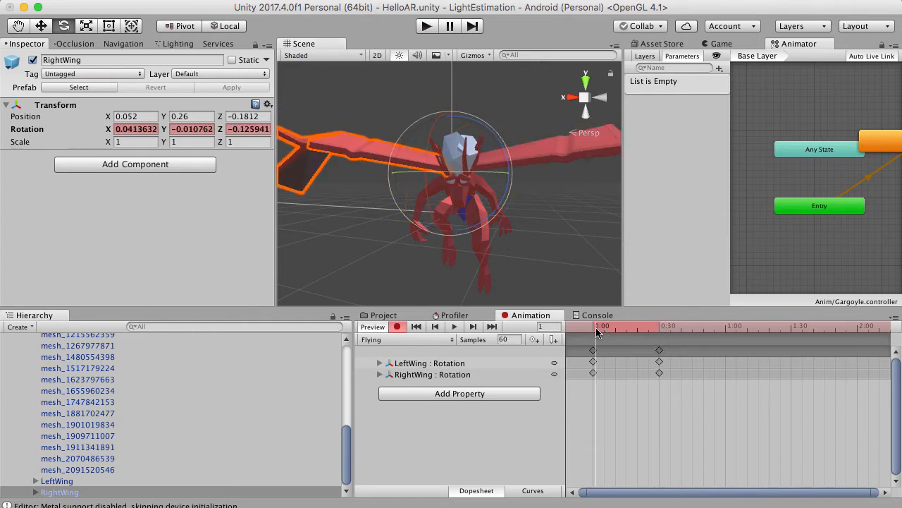
Record a keyframe at frame 46 with RightWing lowered to a Z rotation of about 68 degrees
{"action": "left_click", "coordinate": [666, 342]}
{"action": "left_click_drag", "start_coordinate": [666, 338], "coordinate": [693, 331]}
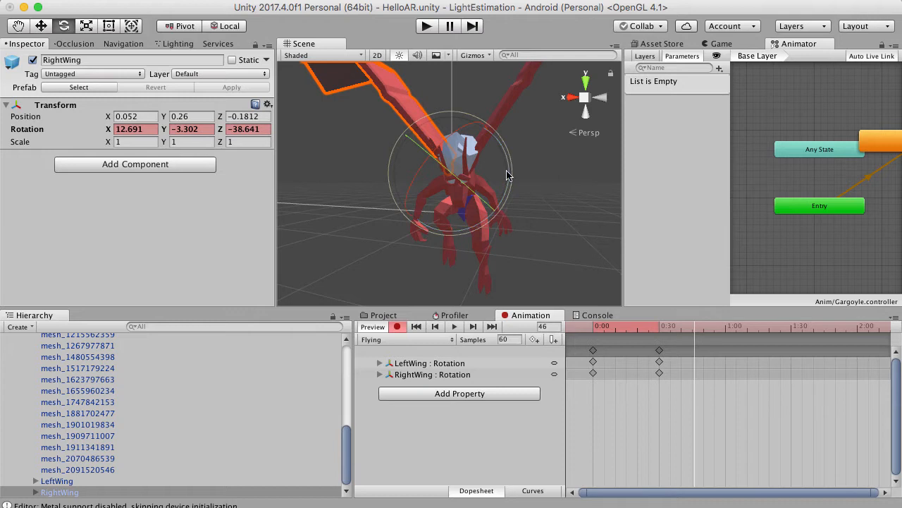
{"action": "left_click_drag", "start_coordinate": [507, 175], "coordinate": [524, 160]}
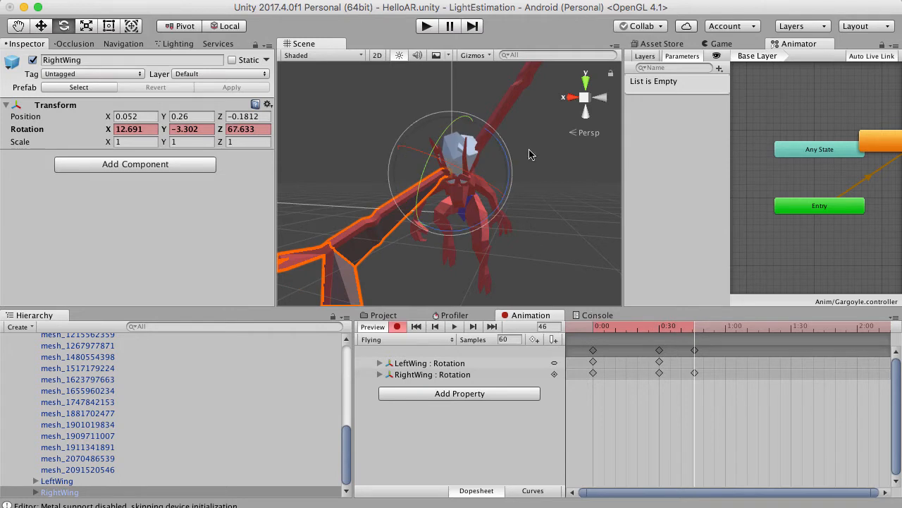
Lower LeftWing at frame 46 to a Z rotation of about -43 degrees
{"action": "left_click", "coordinate": [63, 481]}
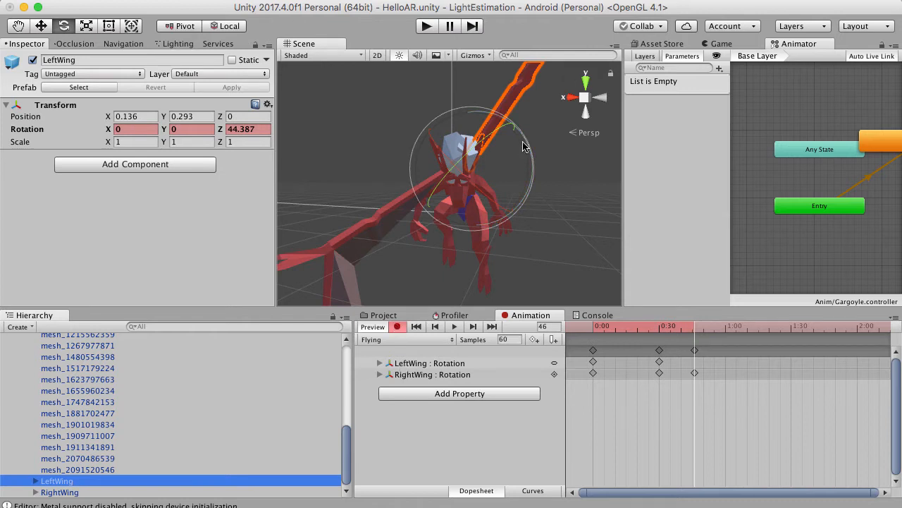
{"action": "left_click_drag", "start_coordinate": [532, 187], "coordinate": [487, 303]}
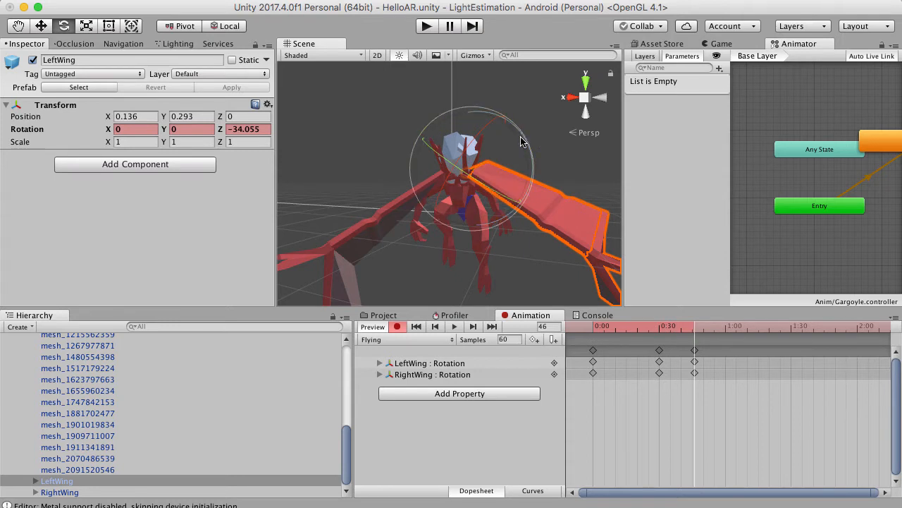
{"action": "left_click_drag", "start_coordinate": [522, 147], "coordinate": [524, 157]}
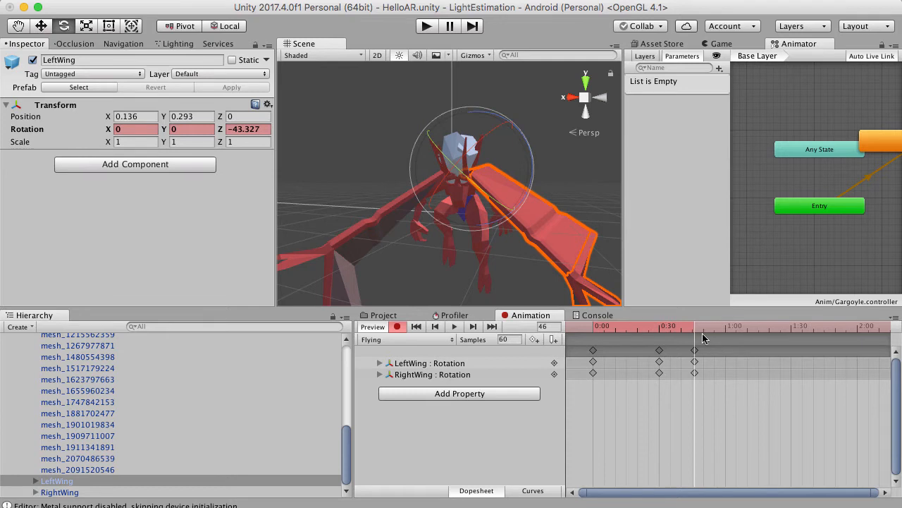
Play the Flying clip from frame 0 and check the wing motion at several frames
{"action": "left_click", "coordinate": [670, 328]}
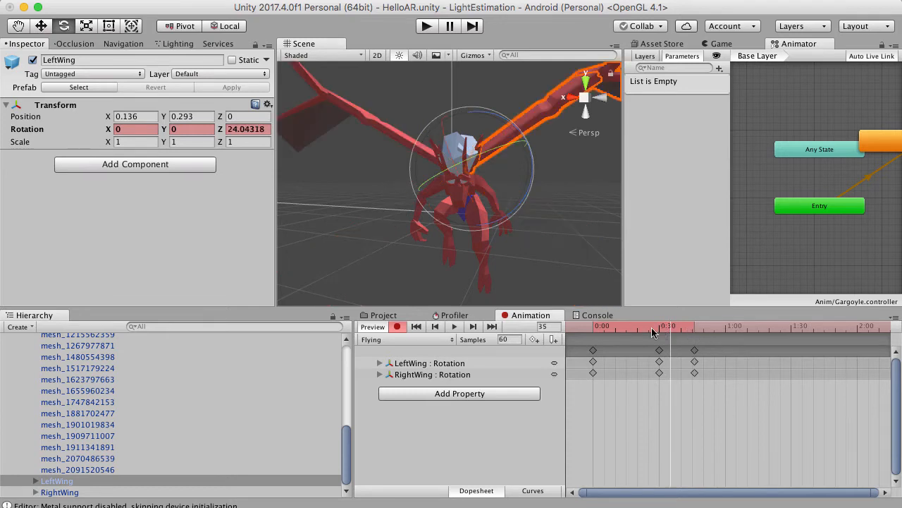
{"action": "left_click", "coordinate": [593, 331]}
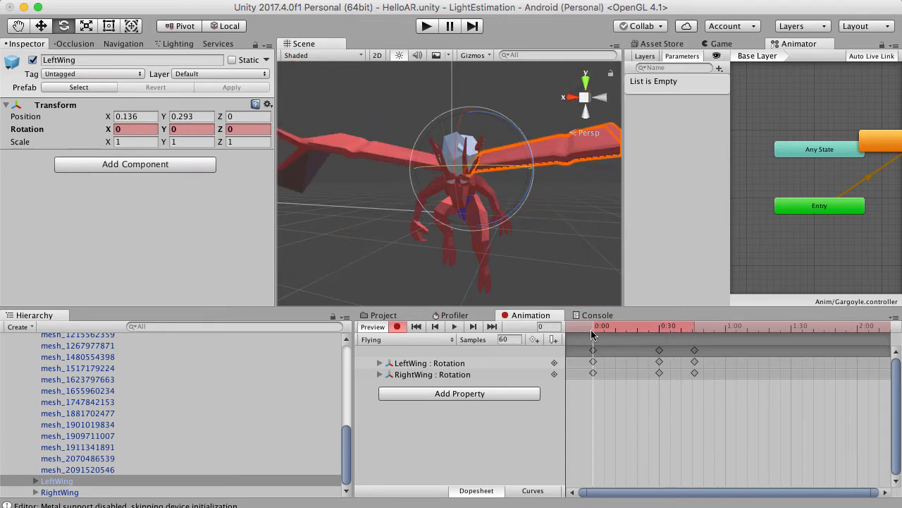
{"action": "left_click", "coordinate": [455, 327]}
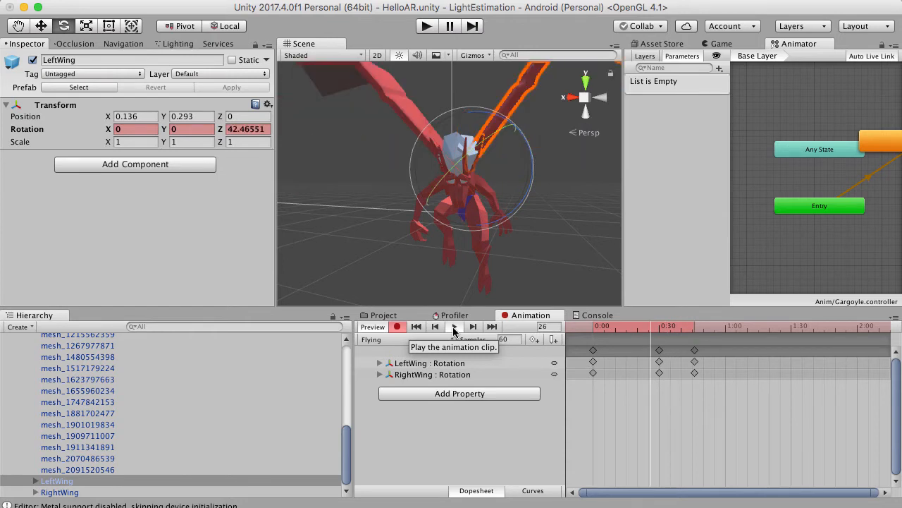
{"action": "left_click", "coordinate": [455, 326]}
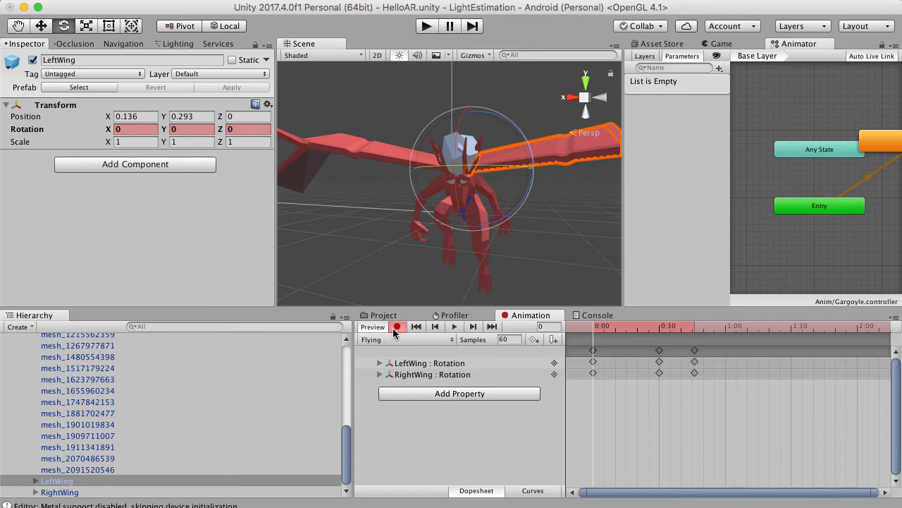
{"action": "left_click", "coordinate": [598, 328]}
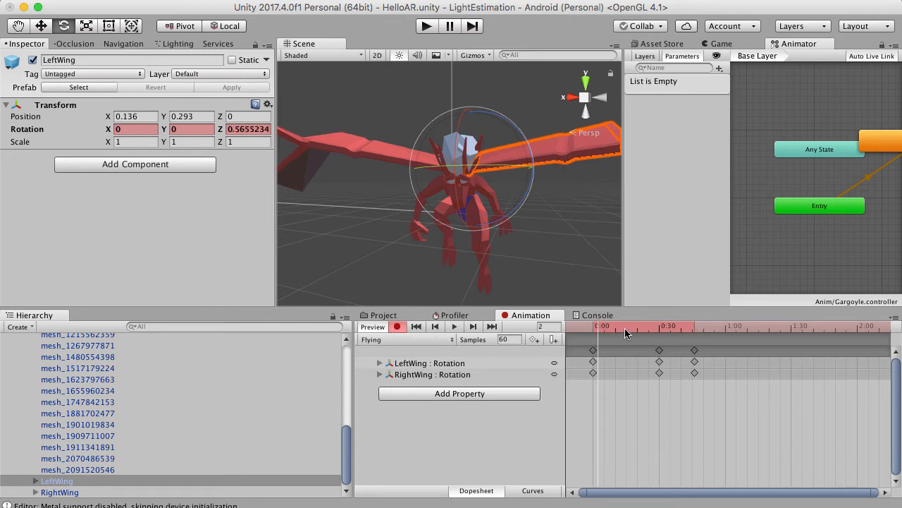
{"action": "left_click", "coordinate": [651, 328]}
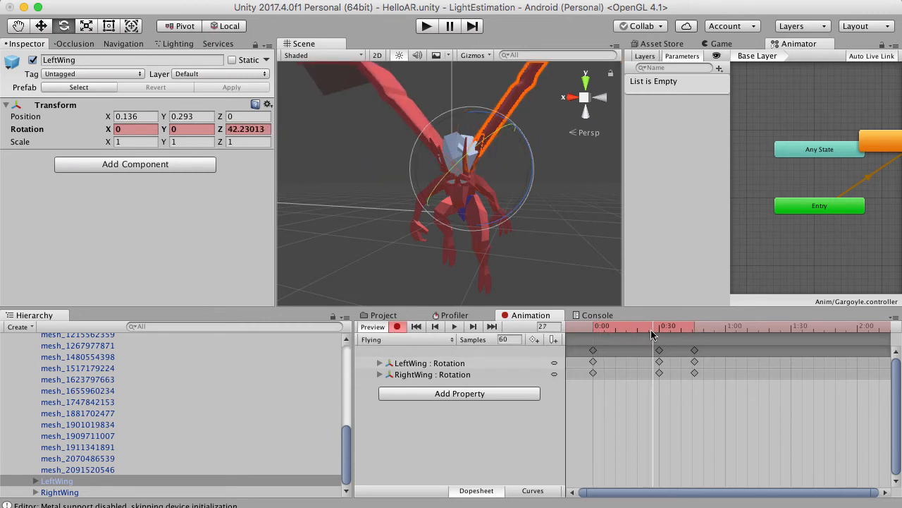
Turn off keyframe recording and scrub the Flying clip from frame 0 to frame 46
{"action": "left_click", "coordinate": [404, 327]}
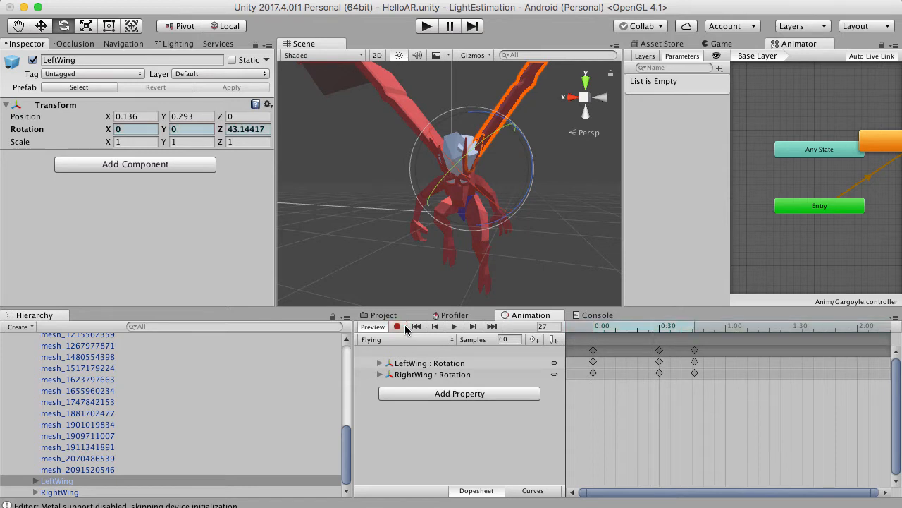
{"action": "left_click", "coordinate": [595, 328]}
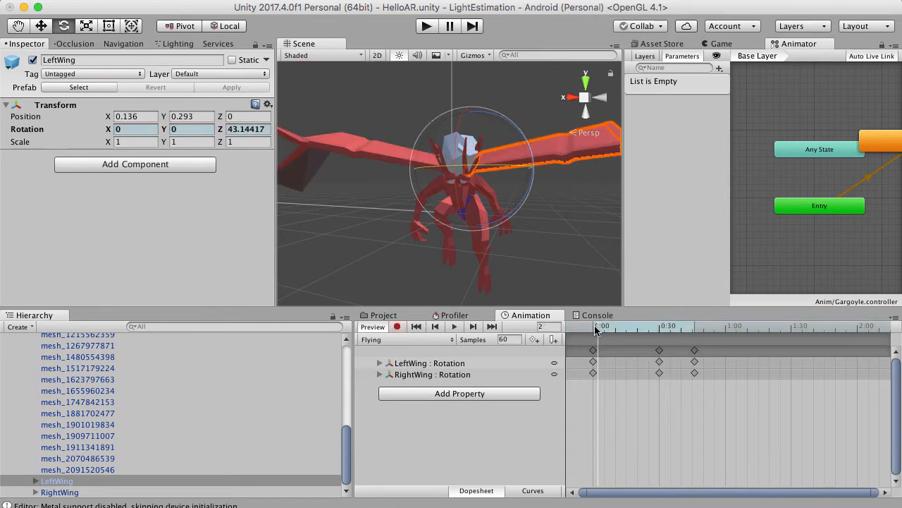
{"action": "left_click", "coordinate": [594, 328]}
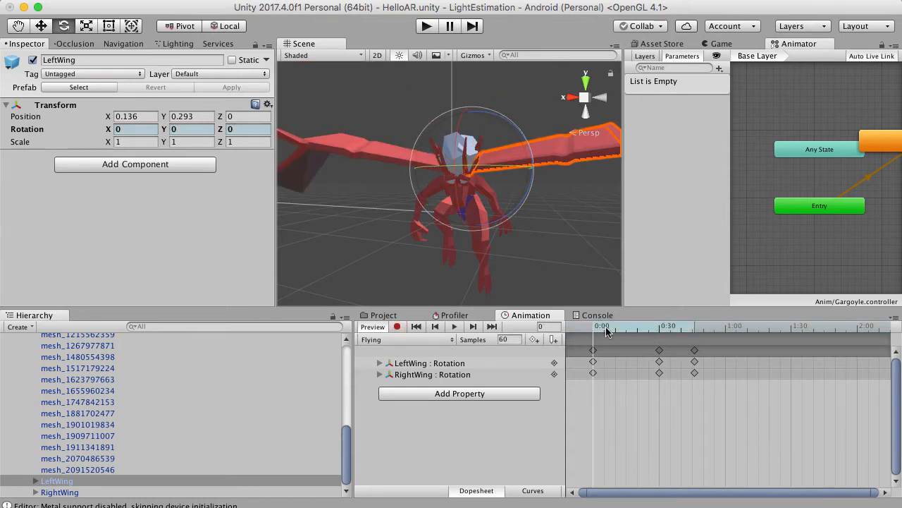
{"action": "left_click_drag", "start_coordinate": [631, 333], "coordinate": [695, 340]}
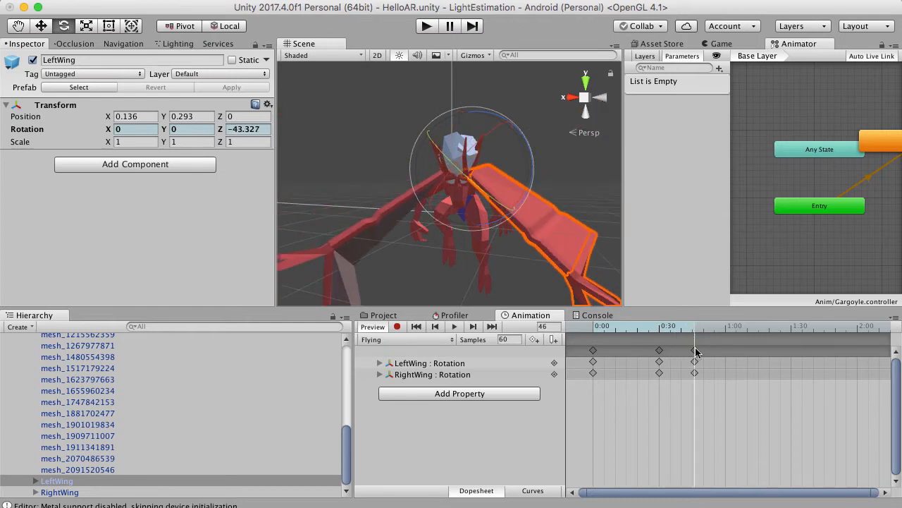
Move the last keyframes of both wings to 1:00 and play the clip from the start
{"action": "left_click", "coordinate": [695, 350]}
{"action": "left_click_drag", "start_coordinate": [695, 353], "coordinate": [726, 357]}
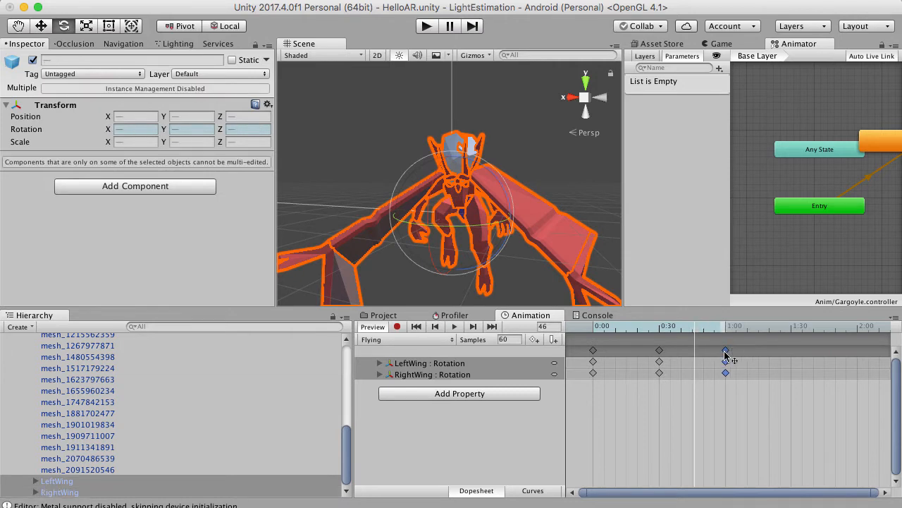
{"action": "left_click_drag", "start_coordinate": [692, 327], "coordinate": [591, 328]}
{"action": "left_click", "coordinate": [456, 327]}
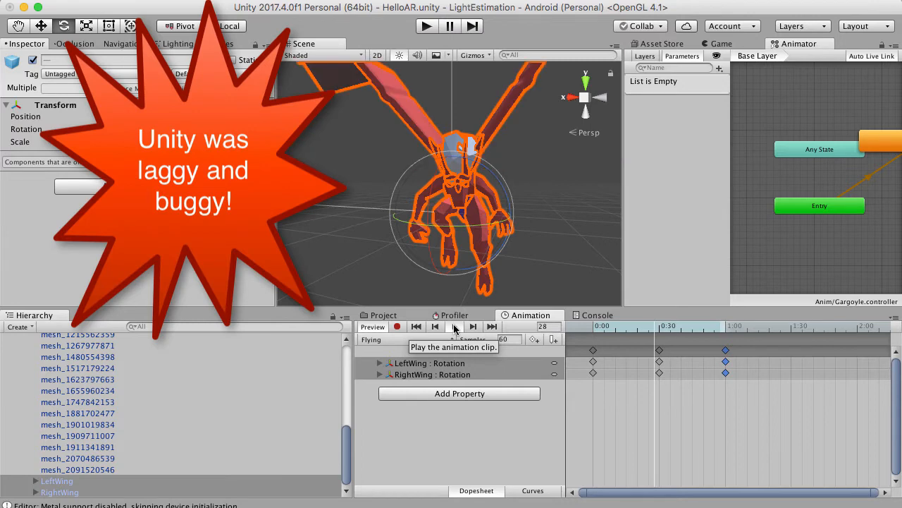
{"action": "left_click", "coordinate": [456, 327]}
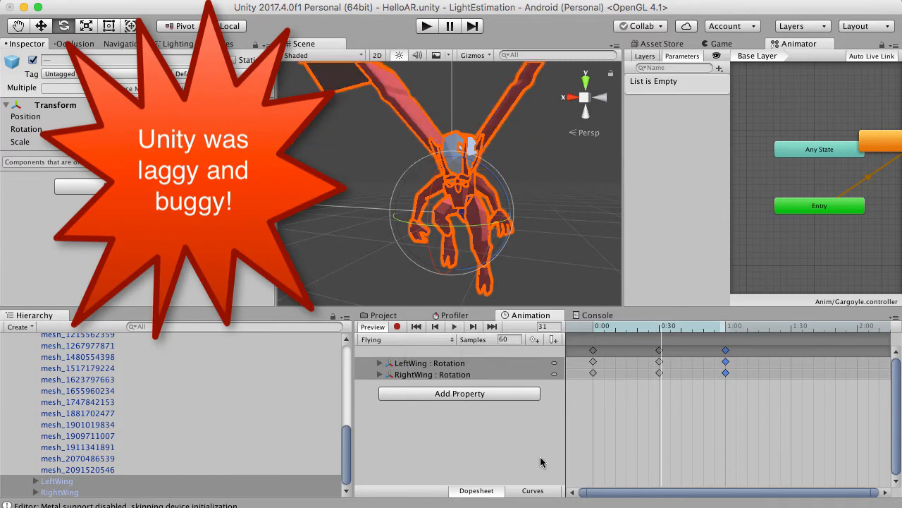
Move the last keyframes of both wings to about 2:00 and the middle ones to 1:00
{"action": "scroll", "coordinate": [754, 349], "scroll_direction": "down", "scroll_amount": 5}
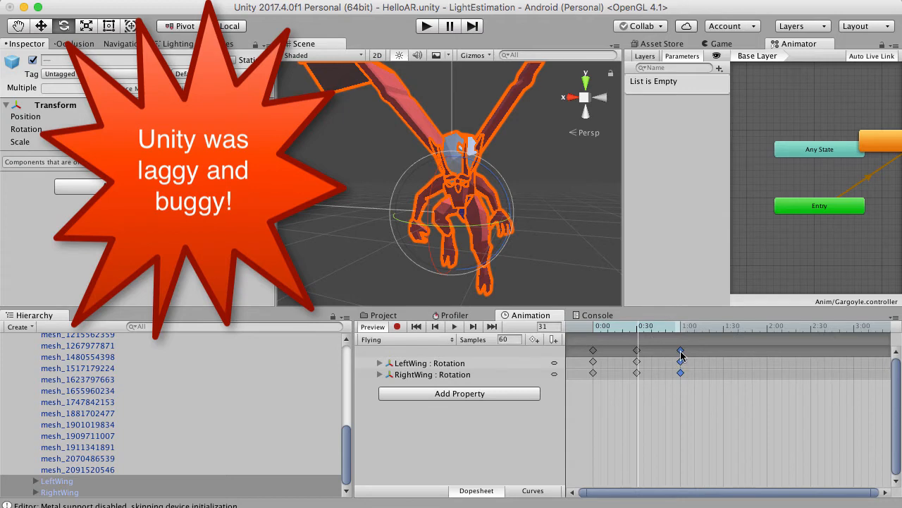
{"action": "left_click_drag", "start_coordinate": [681, 355], "coordinate": [769, 353]}
{"action": "left_click", "coordinate": [635, 350]}
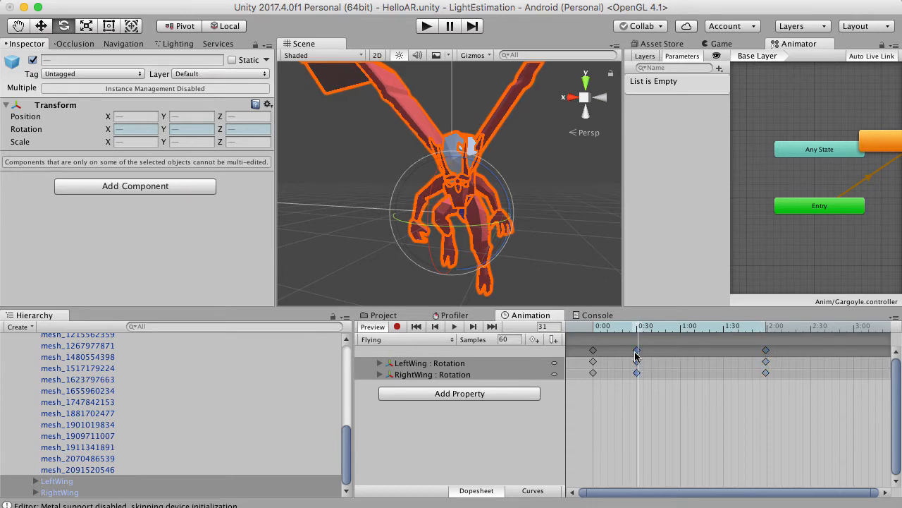
{"action": "left_click_drag", "start_coordinate": [635, 356], "coordinate": [683, 355]}
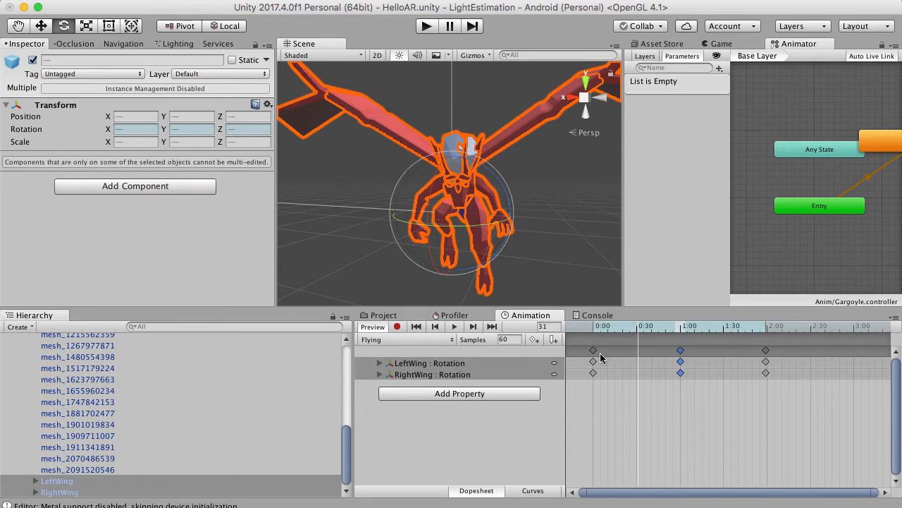
Copy the first keyframes of both wings and paste them at about 2:30 (frame 151) in the Flying clip
{"action": "left_click", "coordinate": [594, 352]}
{"action": "left_click", "coordinate": [592, 331]}
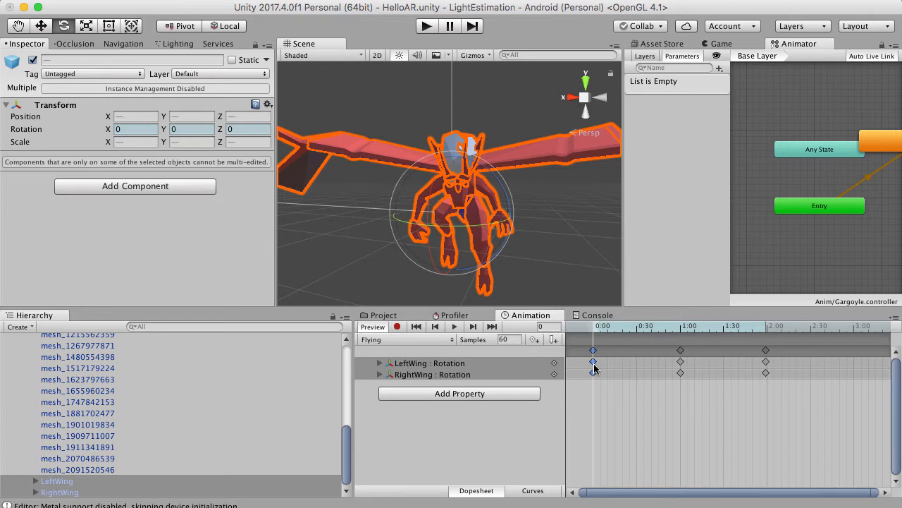
{"action": "left_click", "coordinate": [595, 331]}
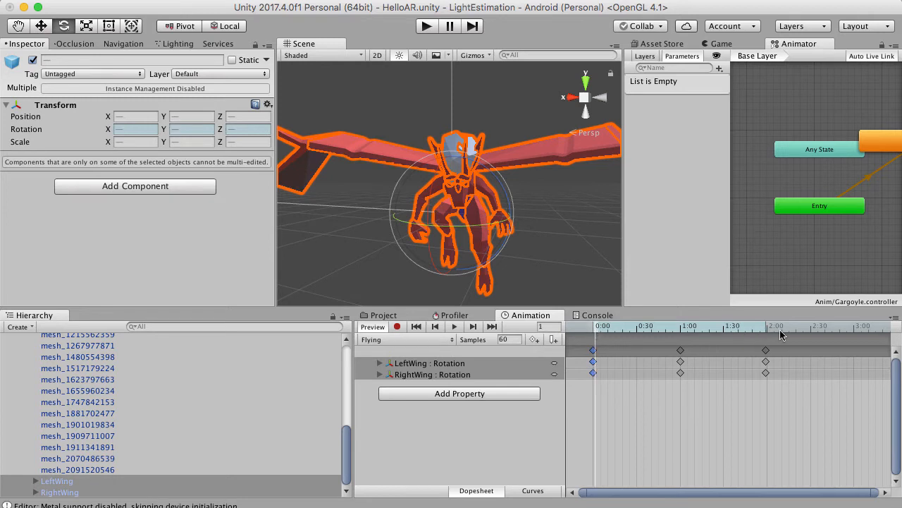
{"action": "left_click_drag", "start_coordinate": [792, 332], "coordinate": [812, 336]}
{"action": "key", "text": "super+v"}
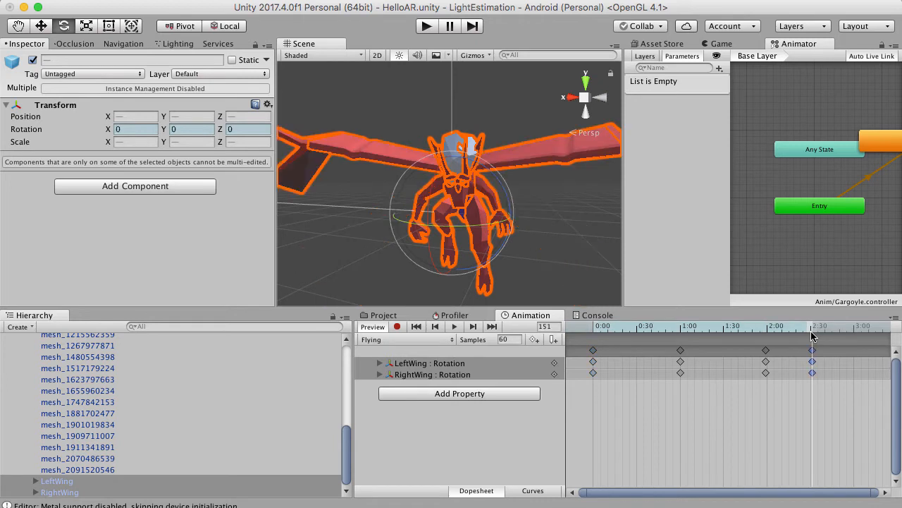
Preview the extended Flying clip by playing it from frame 0, and stop the playback
{"action": "left_click", "coordinate": [780, 329]}
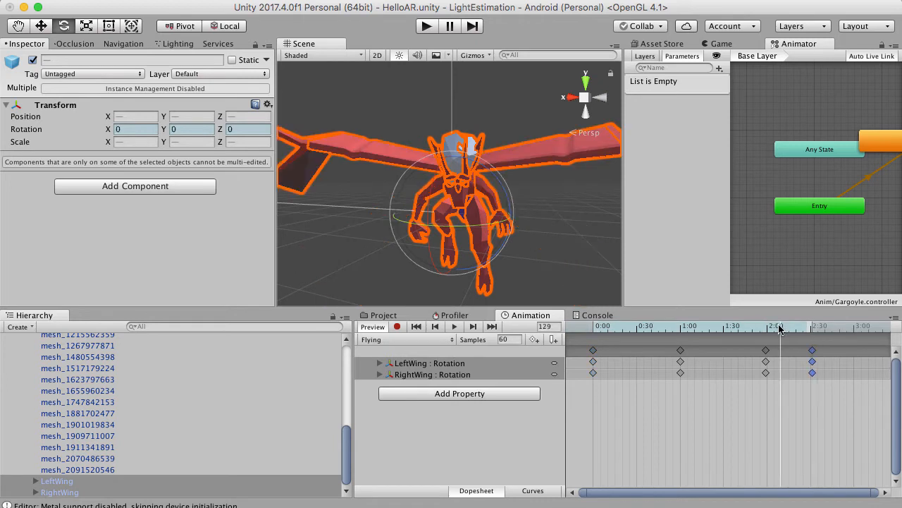
{"action": "left_click", "coordinate": [572, 331]}
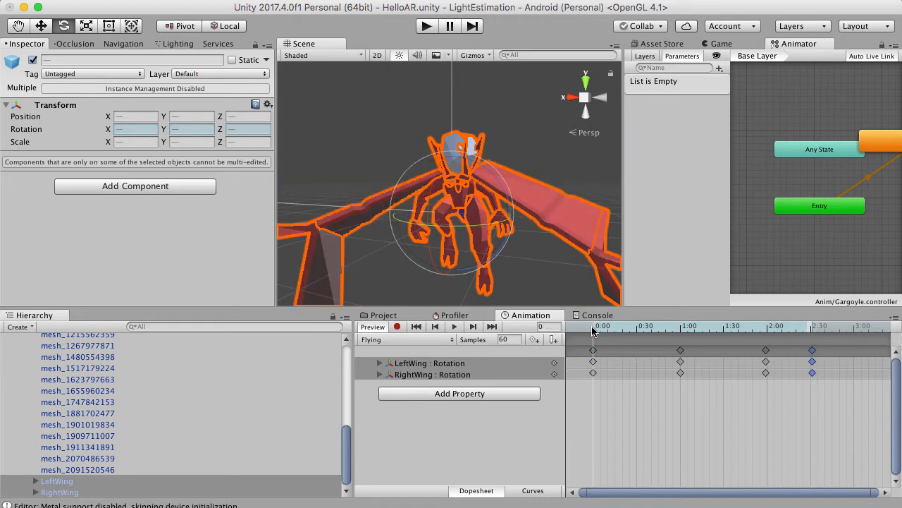
{"action": "left_click", "coordinate": [453, 329]}
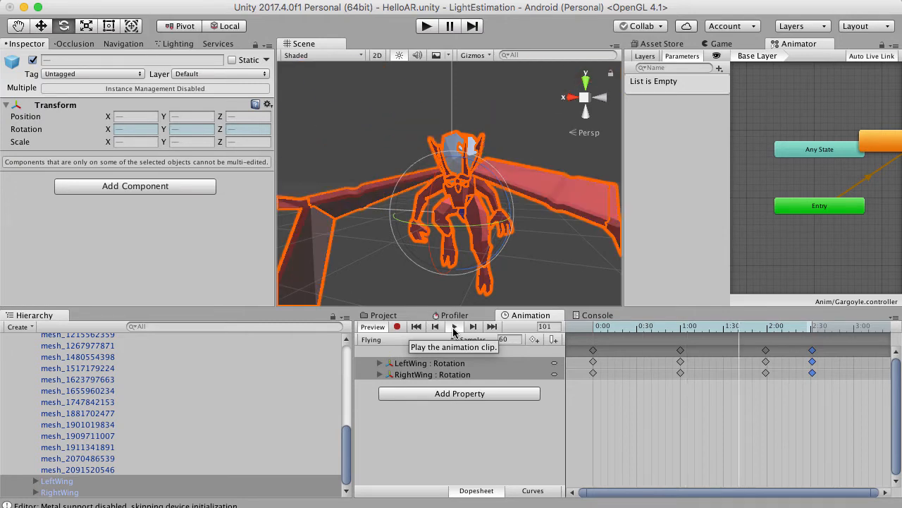
{"action": "left_click", "coordinate": [455, 327]}
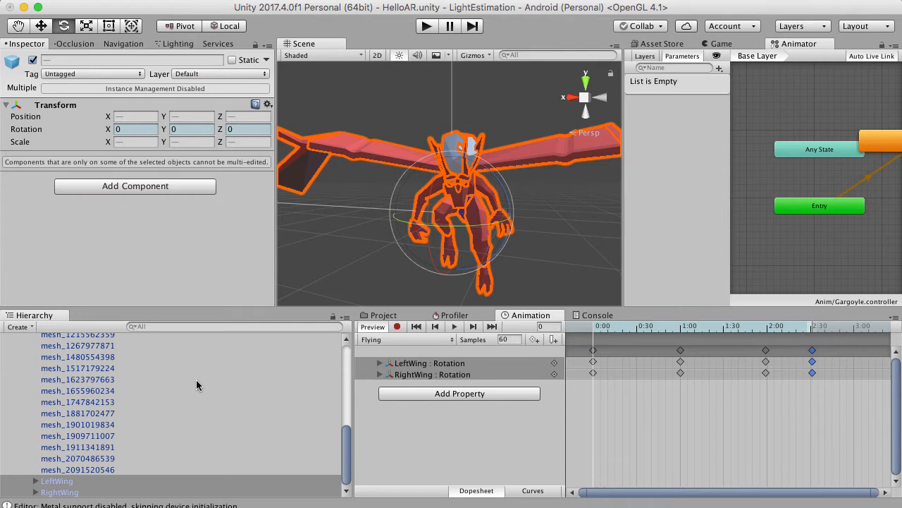
Collapse the Gargoyle object in the scene hierarchy and place the Flying state just above Any State in the Animator graph
{"action": "scroll", "coordinate": [197, 379], "scroll_direction": "up", "scroll_amount": 10}
{"action": "left_click", "coordinate": [12, 431]}
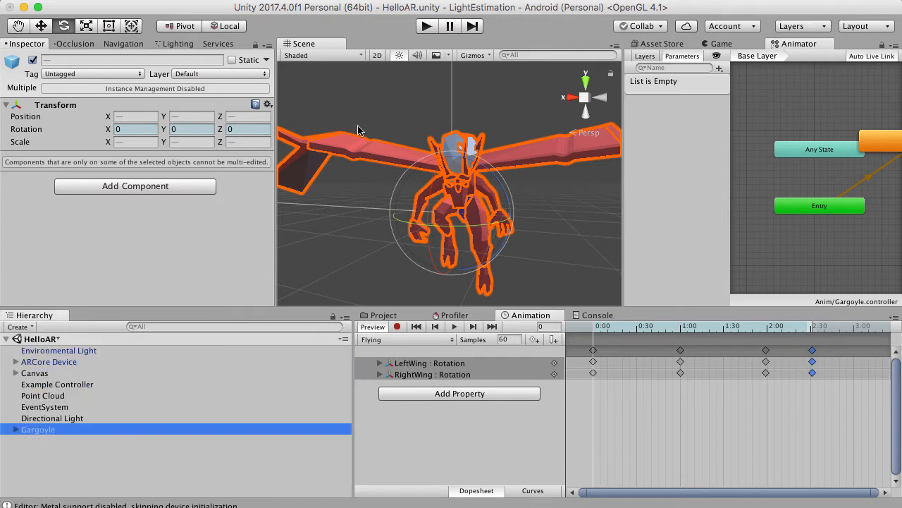
{"action": "scroll", "coordinate": [822, 162], "scroll_direction": "down", "scroll_amount": 2}
{"action": "left_click_drag", "start_coordinate": [863, 147], "coordinate": [830, 128]}
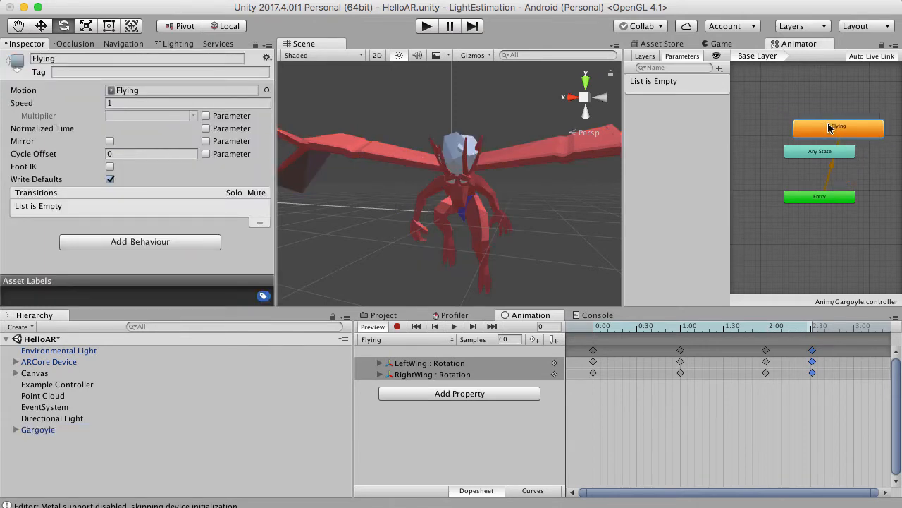
Locate the Flying state's motion clip in the Anim folder and enable Loop Pose on it
{"action": "left_click", "coordinate": [130, 94]}
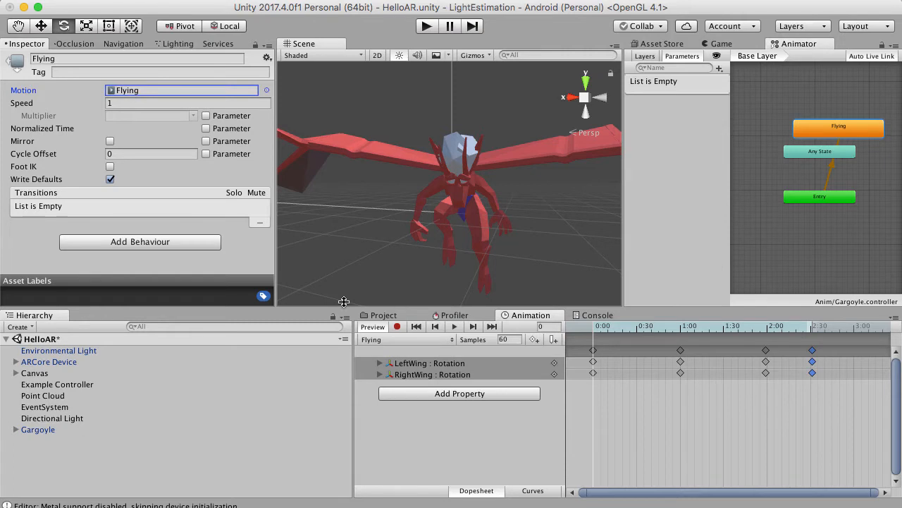
{"action": "left_click", "coordinate": [379, 315]}
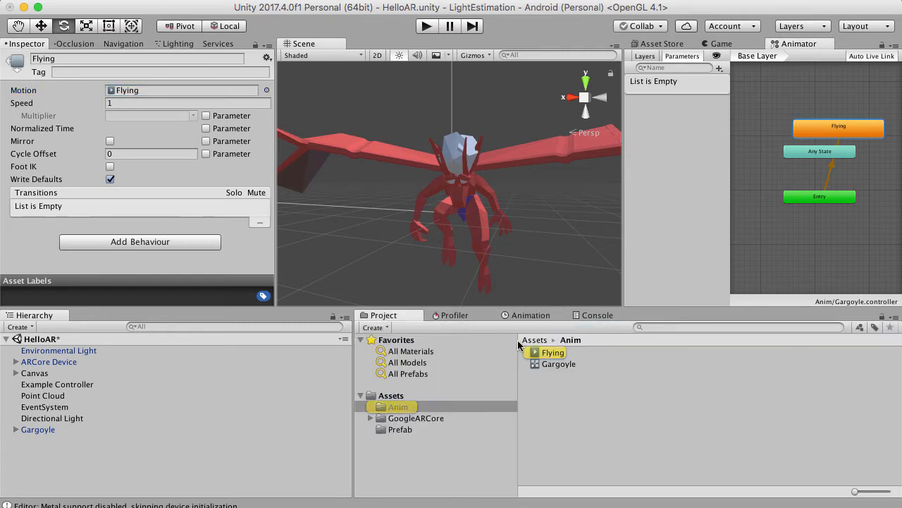
{"action": "left_click", "coordinate": [563, 353]}
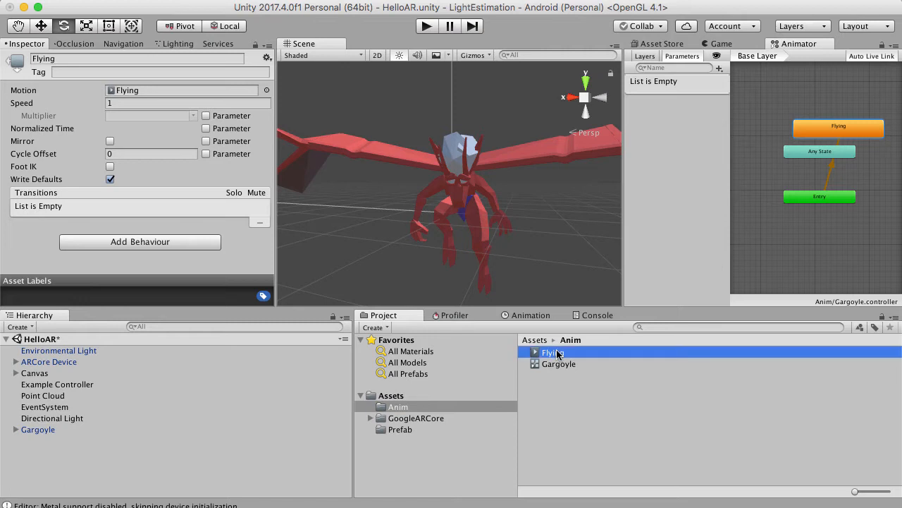
{"action": "double_click", "coordinate": [132, 89]}
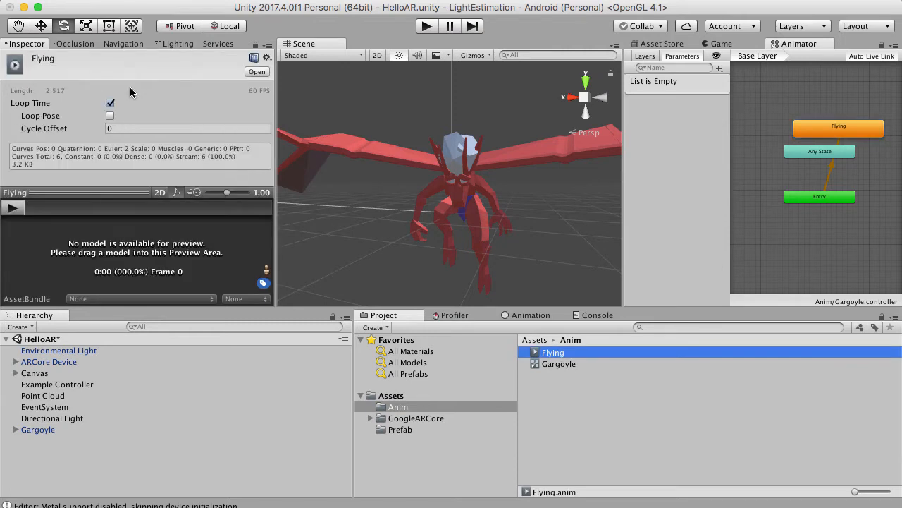
{"action": "left_click", "coordinate": [110, 116]}
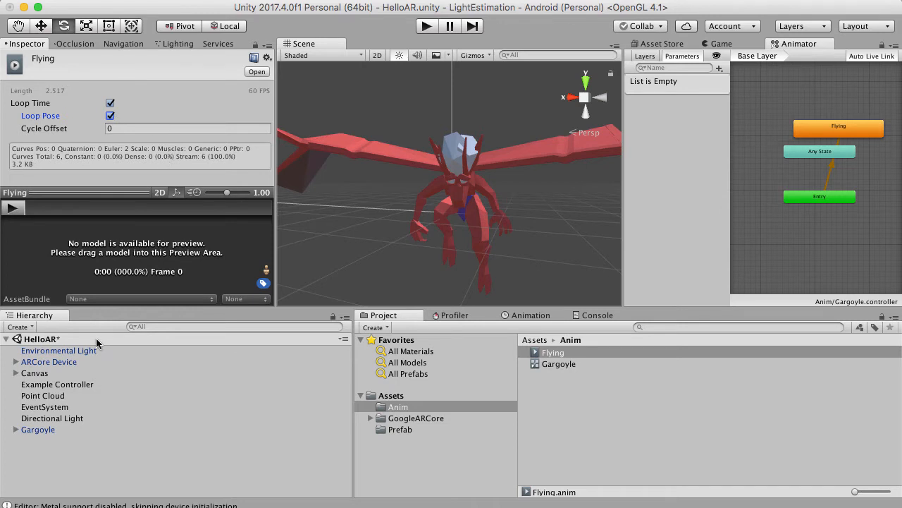
Save the HelloAR scene
{"action": "left_click", "coordinate": [606, 420]}
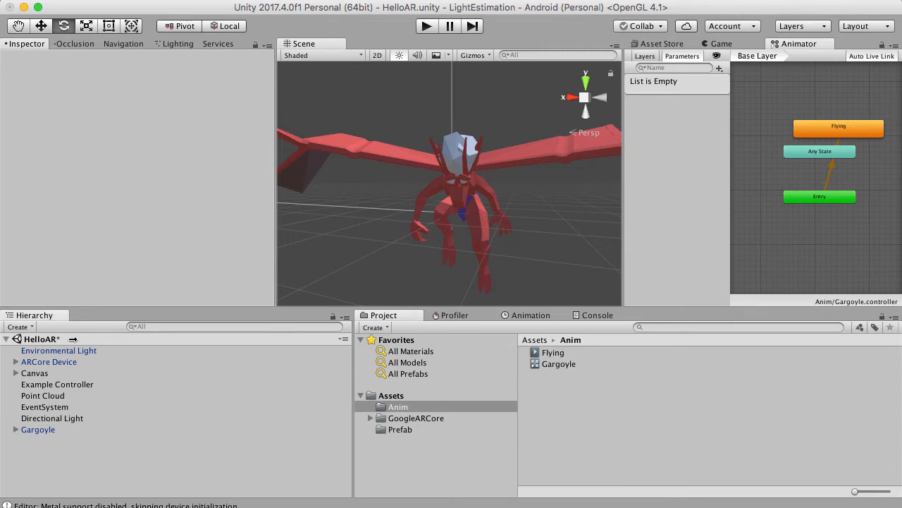
{"action": "left_click", "coordinate": [40, 340]}
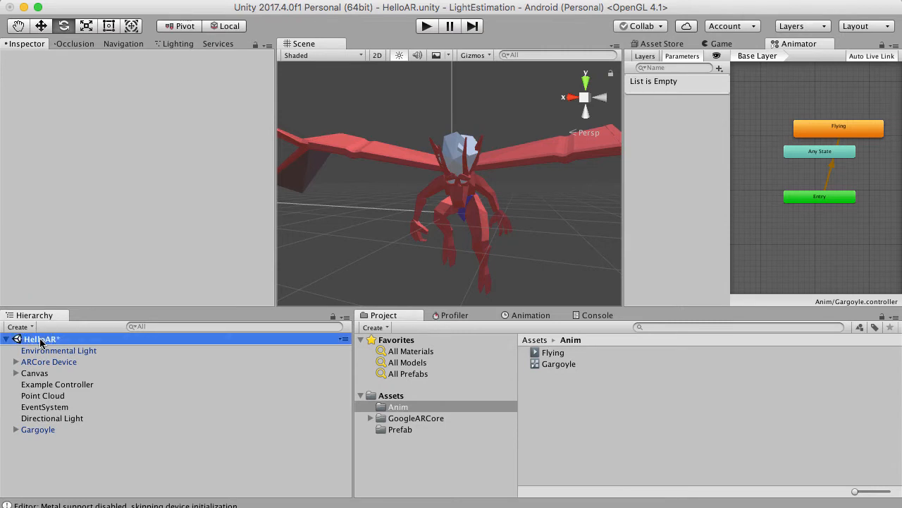
{"action": "right_click", "coordinate": [40, 342]}
Download the free Feline Gargoyle package from its Asset Store page
{"action": "left_click", "coordinate": [666, 45]}
{"action": "scroll", "coordinate": [737, 160], "scroll_direction": "down", "scroll_amount": 2}
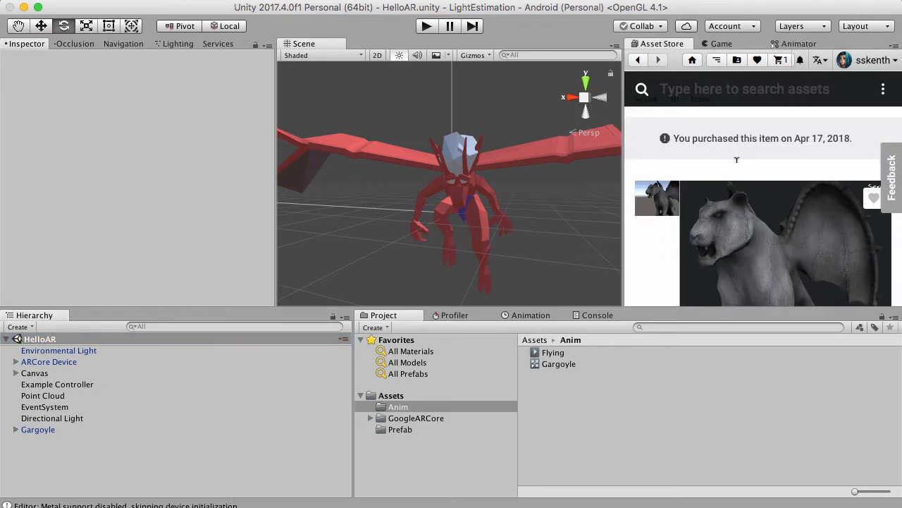
{"action": "scroll", "coordinate": [737, 162], "scroll_direction": "down", "scroll_amount": 5}
{"action": "scroll", "coordinate": [687, 195], "scroll_direction": "down", "scroll_amount": 3}
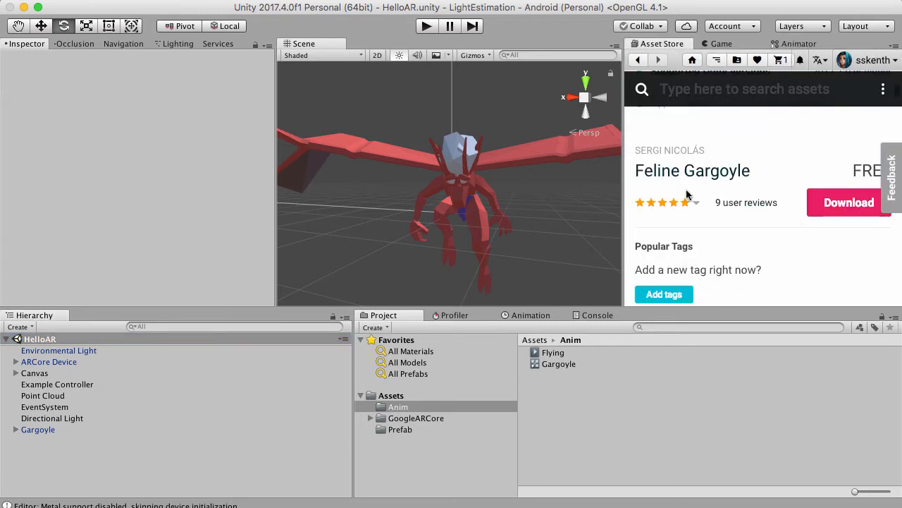
{"action": "scroll", "coordinate": [728, 183], "scroll_direction": "up", "scroll_amount": 5}
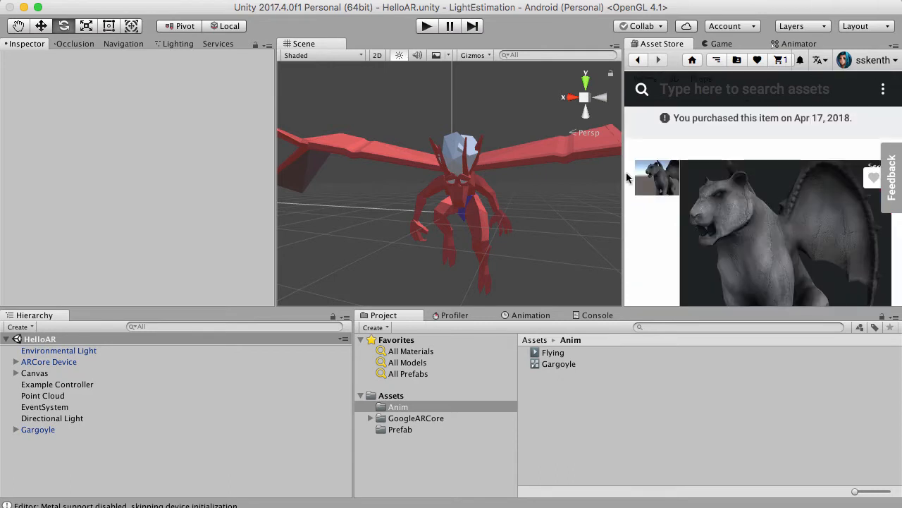
{"action": "scroll", "coordinate": [678, 193], "scroll_direction": "down", "scroll_amount": 3}
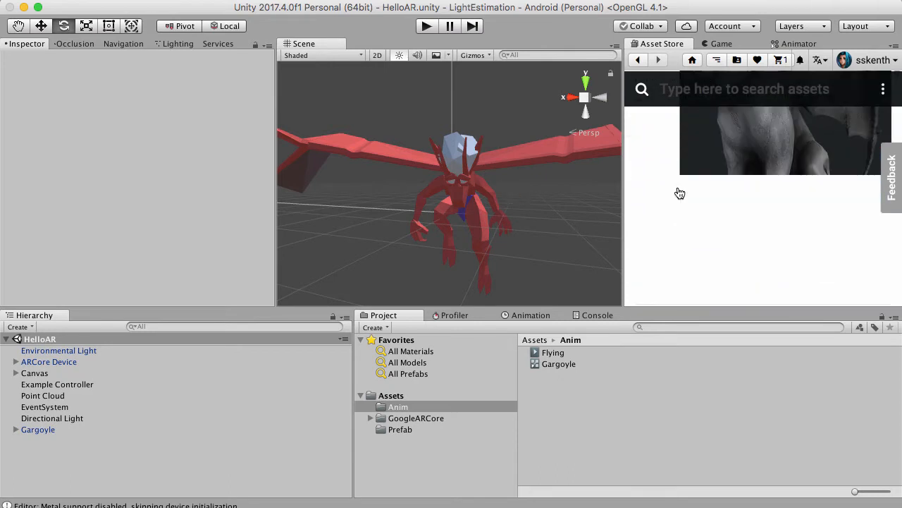
{"action": "scroll", "coordinate": [684, 185], "scroll_direction": "up", "scroll_amount": 5}
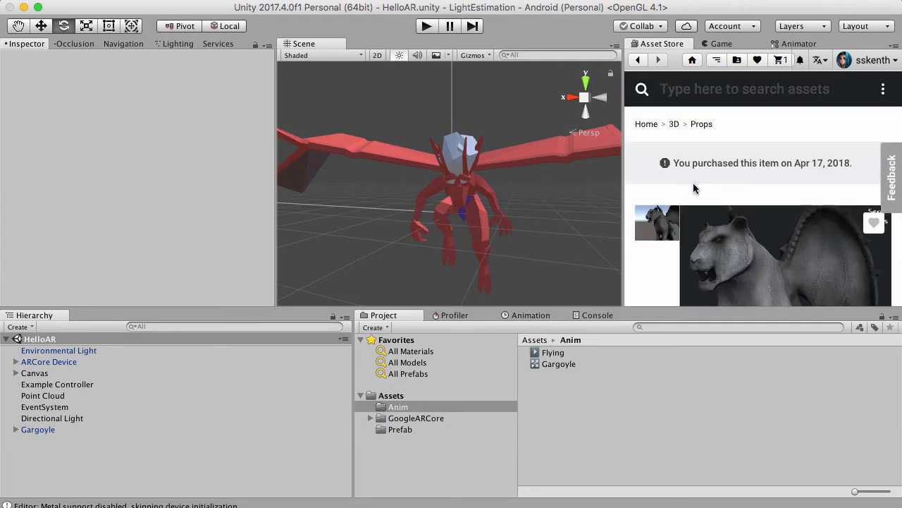
{"action": "scroll", "coordinate": [693, 182], "scroll_direction": "down", "scroll_amount": 3}
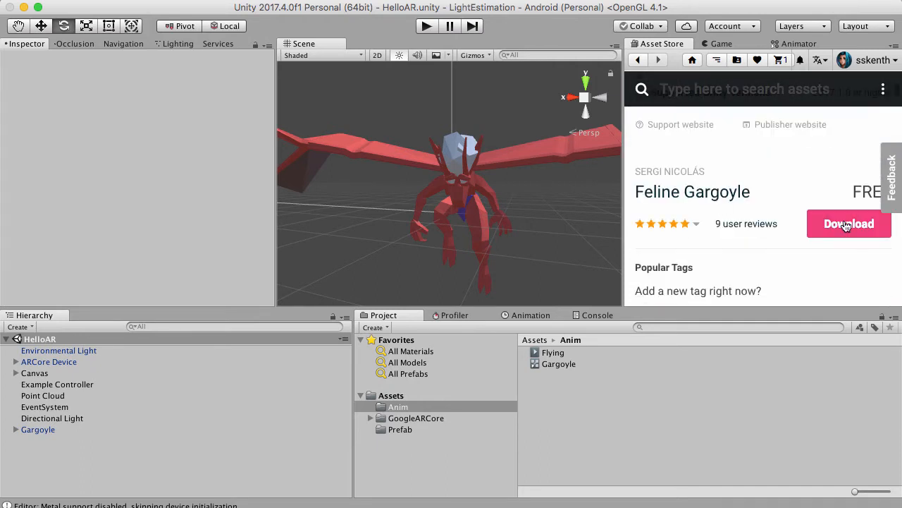
{"action": "left_click", "coordinate": [847, 225]}
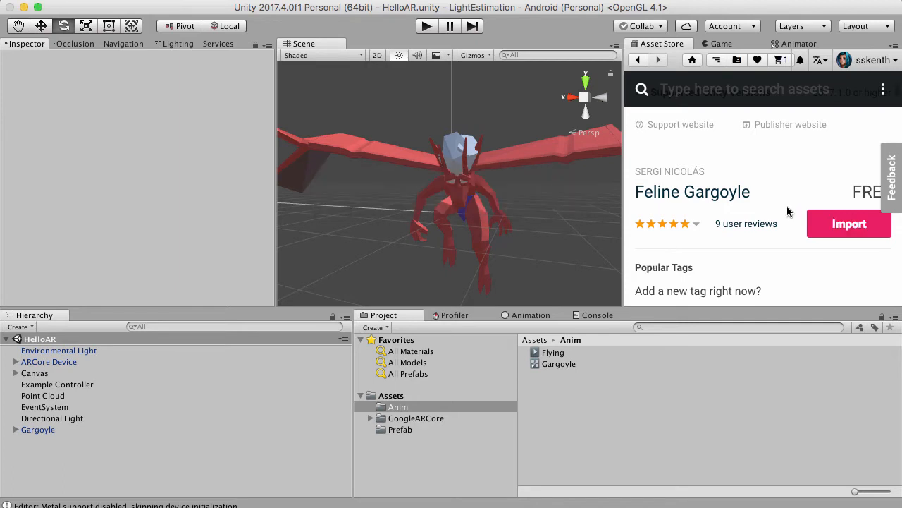
Import the Feline Gargoyle package into the project with all of its files included
{"action": "scroll", "coordinate": [788, 202], "scroll_direction": "down", "scroll_amount": 10}
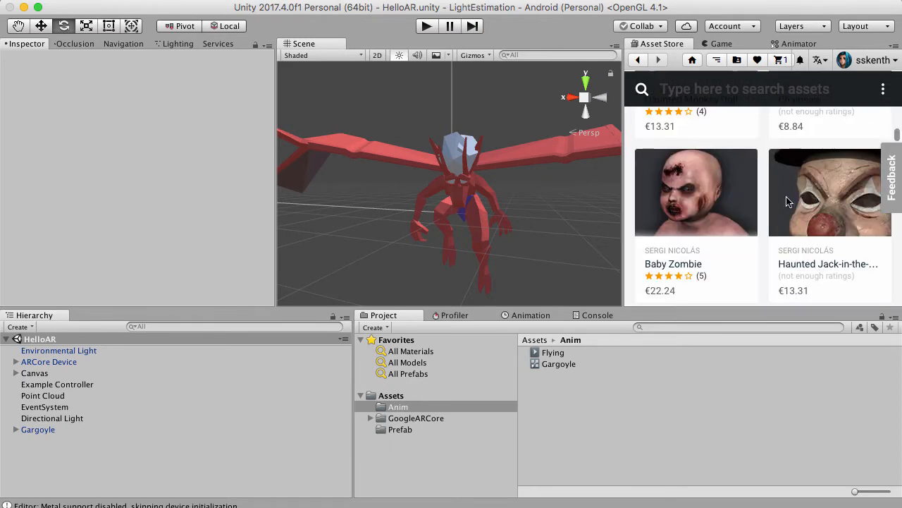
{"action": "scroll", "coordinate": [787, 202], "scroll_direction": "up", "scroll_amount": 6}
{"action": "scroll", "coordinate": [788, 202], "scroll_direction": "up", "scroll_amount": 8}
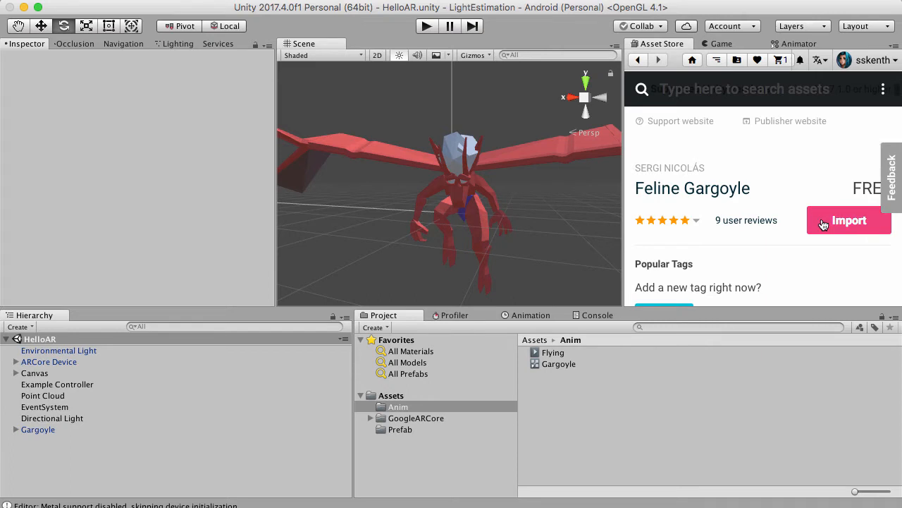
{"action": "left_click", "coordinate": [823, 224]}
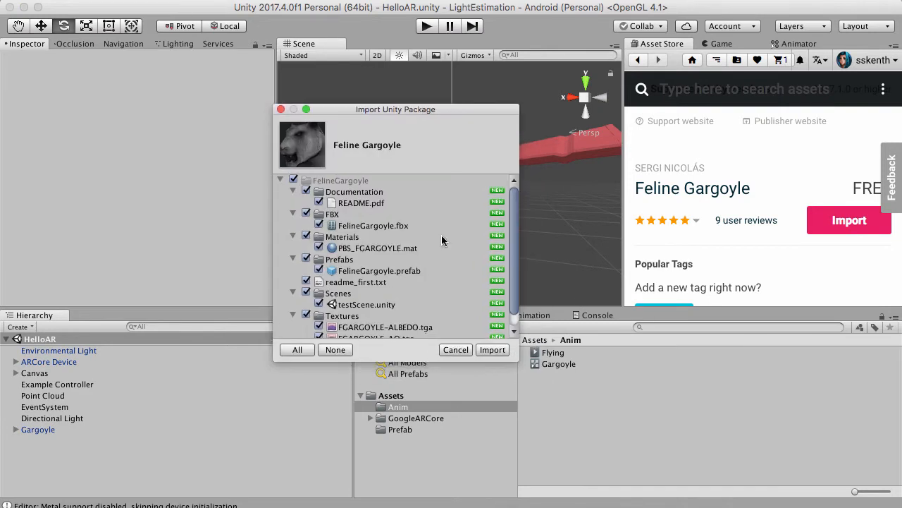
{"action": "scroll", "coordinate": [452, 282], "scroll_direction": "down", "scroll_amount": 1}
{"action": "left_click", "coordinate": [492, 350]}
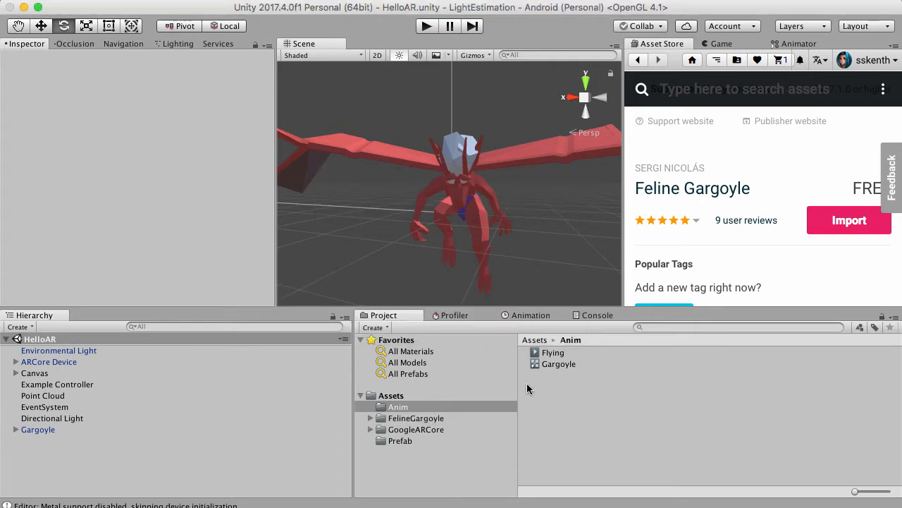
Add the FelineGargoyle prefab from the FelineGargoyle/Prefabs folder to the HelloAR scene hierarchy
{"action": "left_click", "coordinate": [419, 419]}
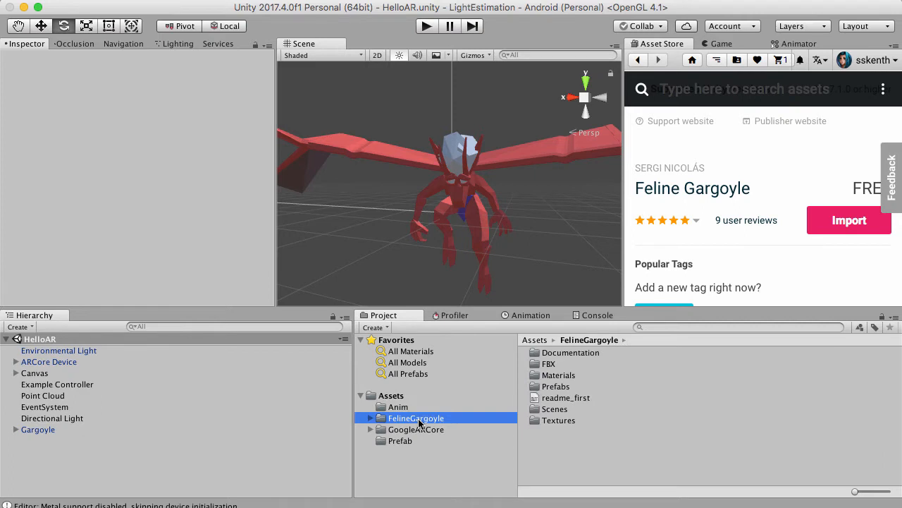
{"action": "left_click", "coordinate": [551, 392]}
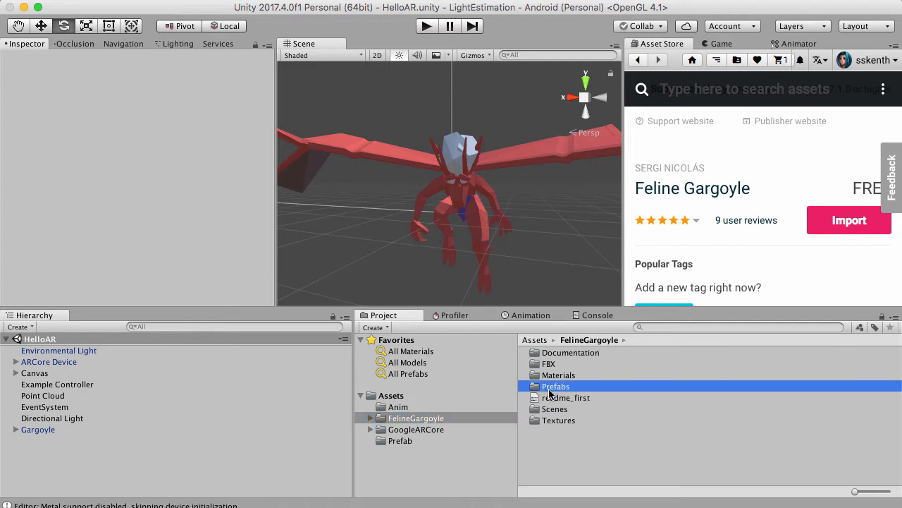
{"action": "double_click", "coordinate": [551, 392]}
{"action": "left_click_drag", "start_coordinate": [554, 353], "coordinate": [206, 478]}
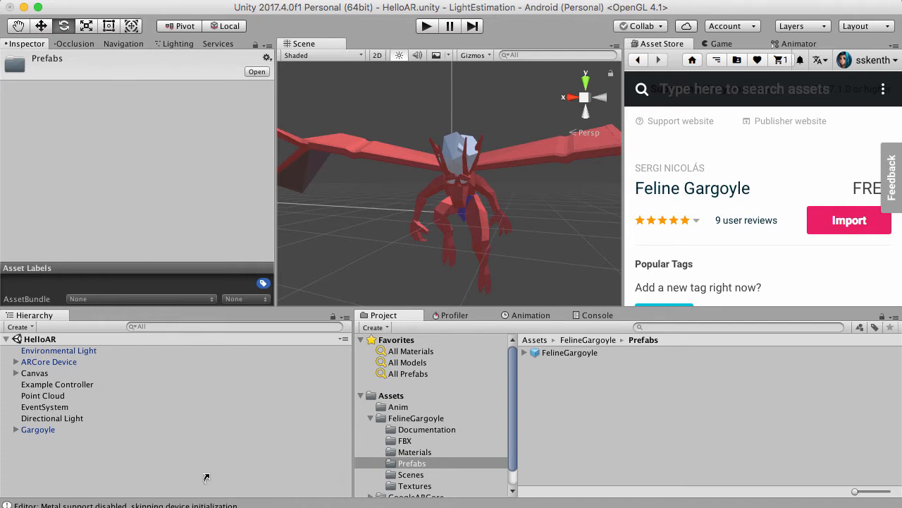
Set the FelineGargoyle's Y position to 0 in the scene
{"action": "key", "text": "f"}
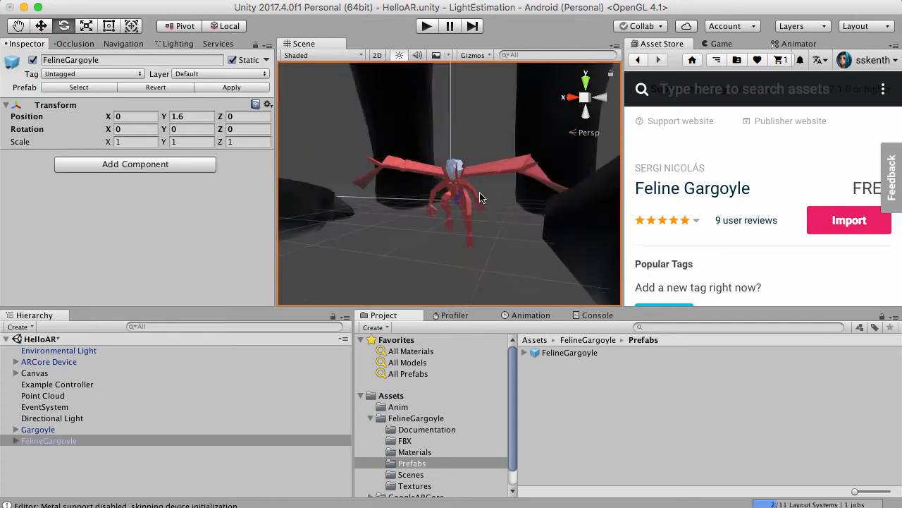
{"action": "scroll", "coordinate": [444, 210], "scroll_direction": "down", "scroll_amount": 5}
{"action": "right_click_drag", "start_coordinate": [456, 215], "coordinate": [458, 99]}
{"action": "scroll", "coordinate": [458, 99], "scroll_direction": "up", "scroll_amount": 5}
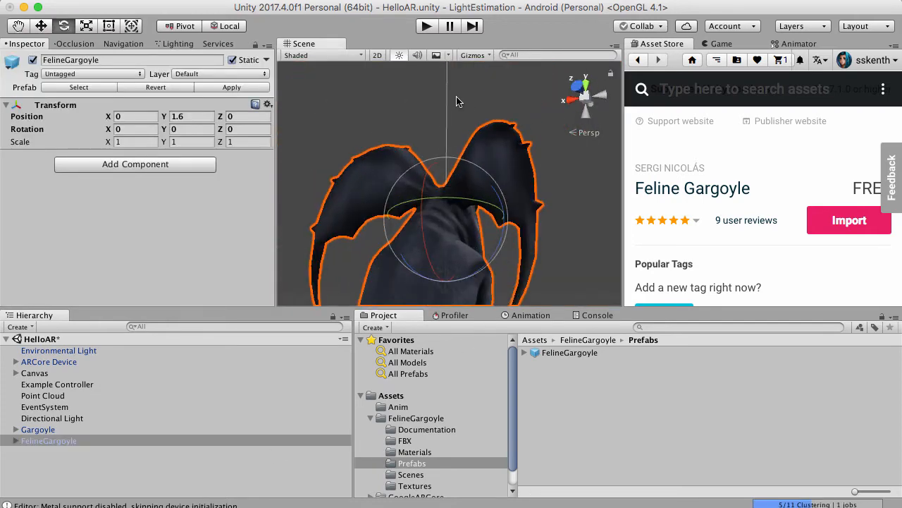
{"action": "right_click_drag", "start_coordinate": [460, 139], "coordinate": [479, 224]}
{"action": "scroll", "coordinate": [479, 244], "scroll_direction": "down", "scroll_amount": 6}
{"action": "left_click", "coordinate": [46, 26]}
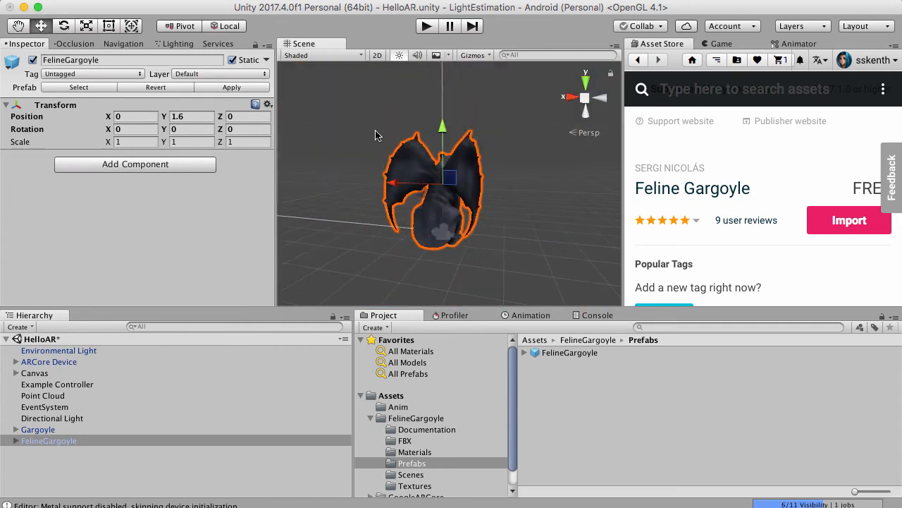
{"action": "right_click_drag", "start_coordinate": [375, 130], "coordinate": [389, 183]}
{"action": "scroll", "coordinate": [444, 139], "scroll_direction": "up", "scroll_amount": 5}
{"action": "scroll", "coordinate": [389, 183], "scroll_direction": "down", "scroll_amount": 6}
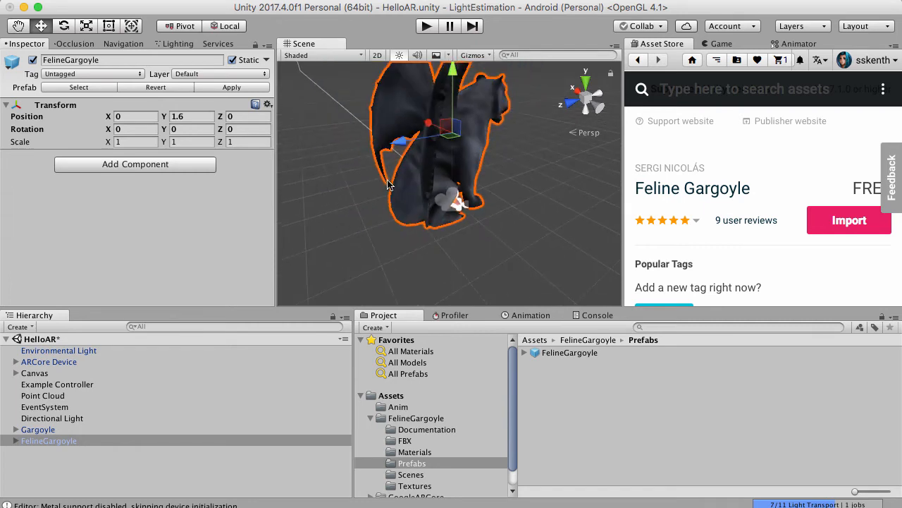
{"action": "left_click", "coordinate": [176, 115]}
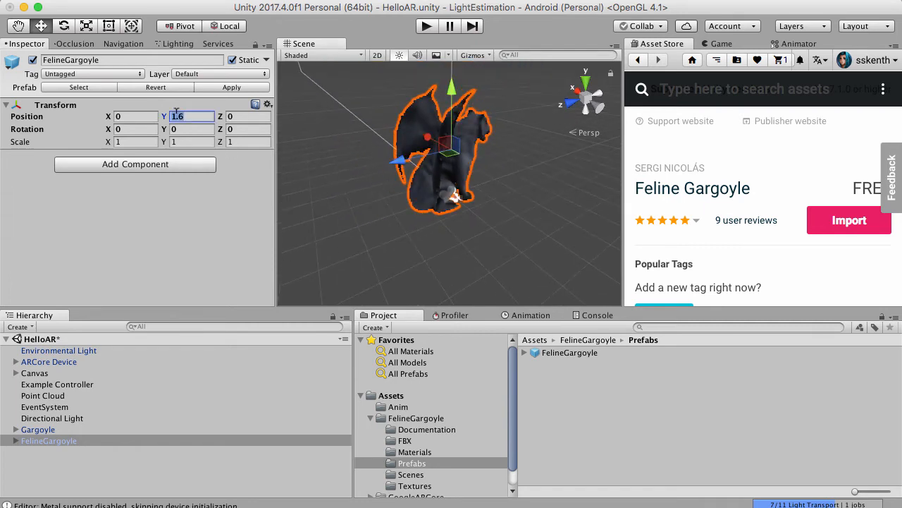
{"action": "type", "text": "0"}
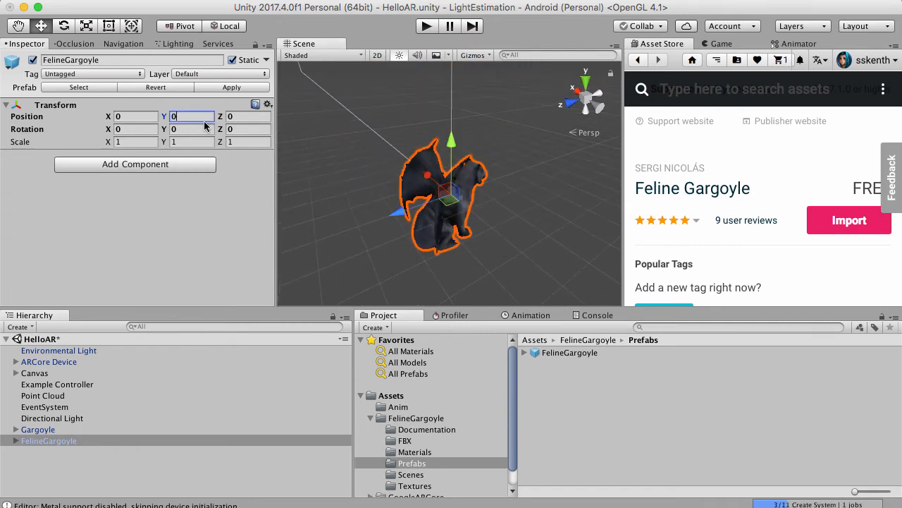
Compare the transform values and scene size of the Gargoyle with those of the FelineGargoyle
{"action": "left_click", "coordinate": [76, 428]}
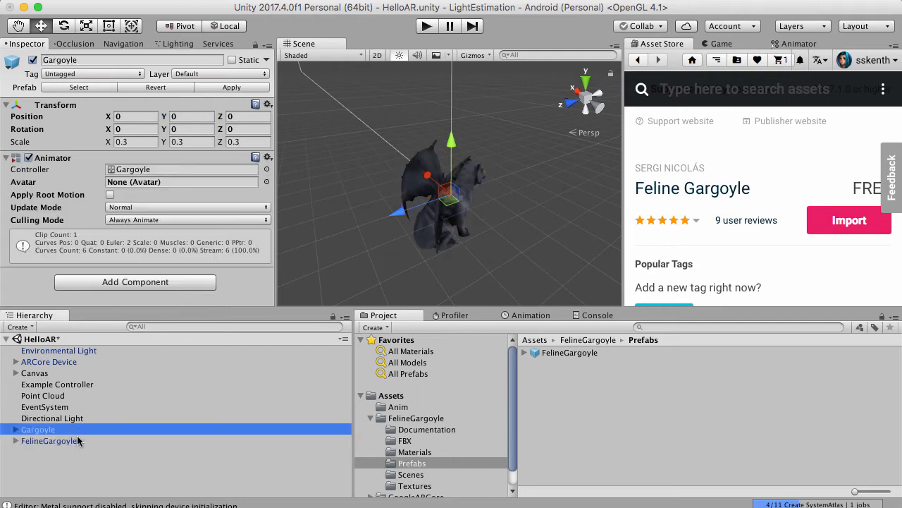
{"action": "left_click", "coordinate": [76, 441]}
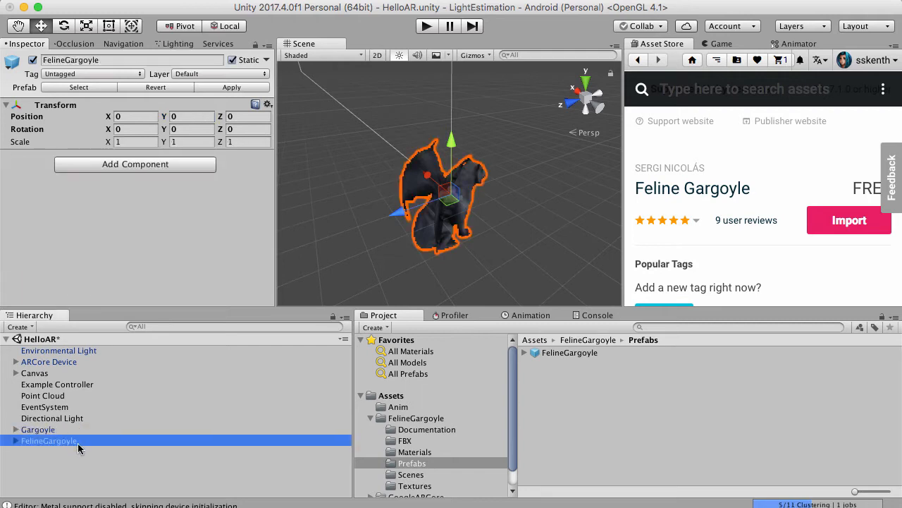
{"action": "left_click", "coordinate": [60, 429]}
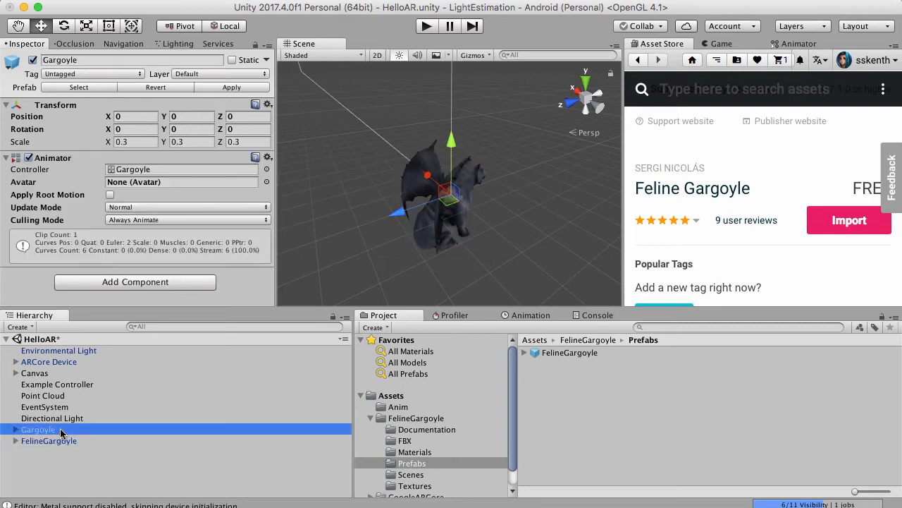
{"action": "double_click", "coordinate": [61, 429]}
{"action": "scroll", "coordinate": [400, 242], "scroll_direction": "down", "scroll_amount": 3}
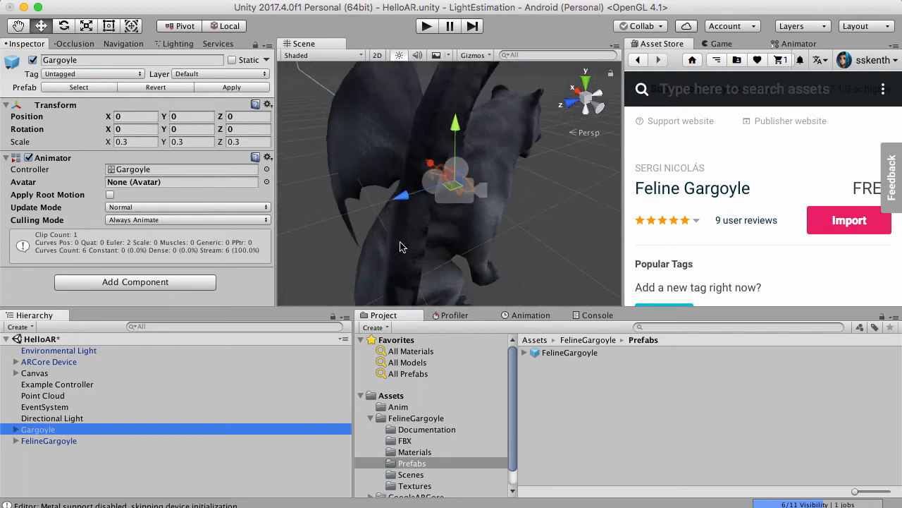
{"action": "scroll", "coordinate": [400, 246], "scroll_direction": "down", "scroll_amount": 5}
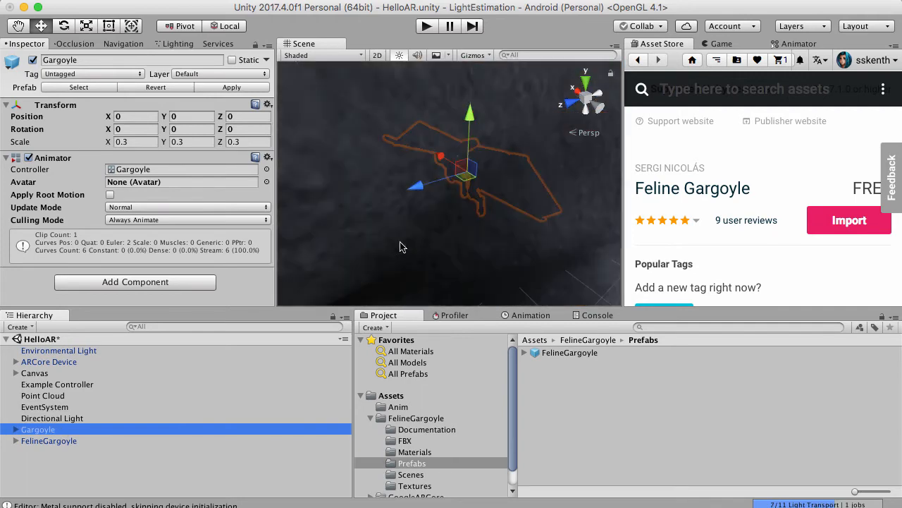
Switch the transform handles to global orientation and examine which way the FelineGargoyle faces
{"action": "left_click", "coordinate": [220, 26]}
{"action": "scroll", "coordinate": [491, 158], "scroll_direction": "up", "scroll_amount": 5}
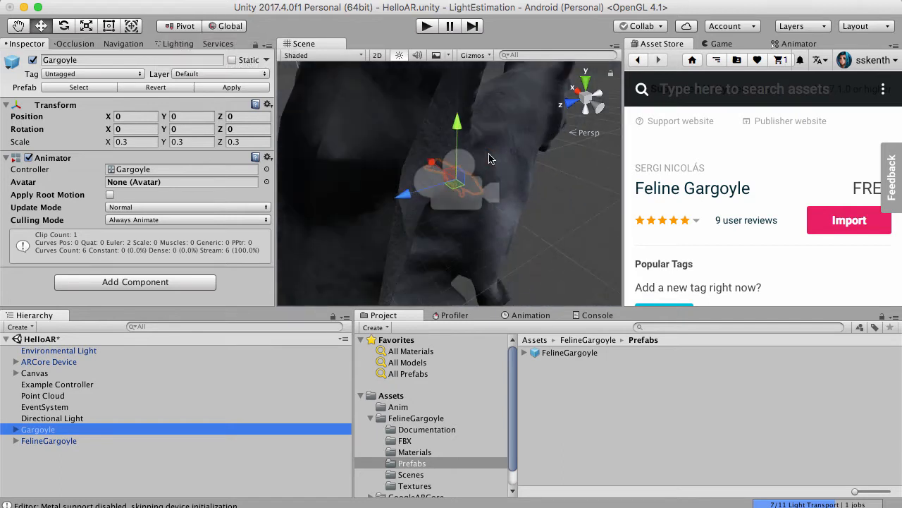
{"action": "scroll", "coordinate": [491, 157], "scroll_direction": "down", "scroll_amount": 3}
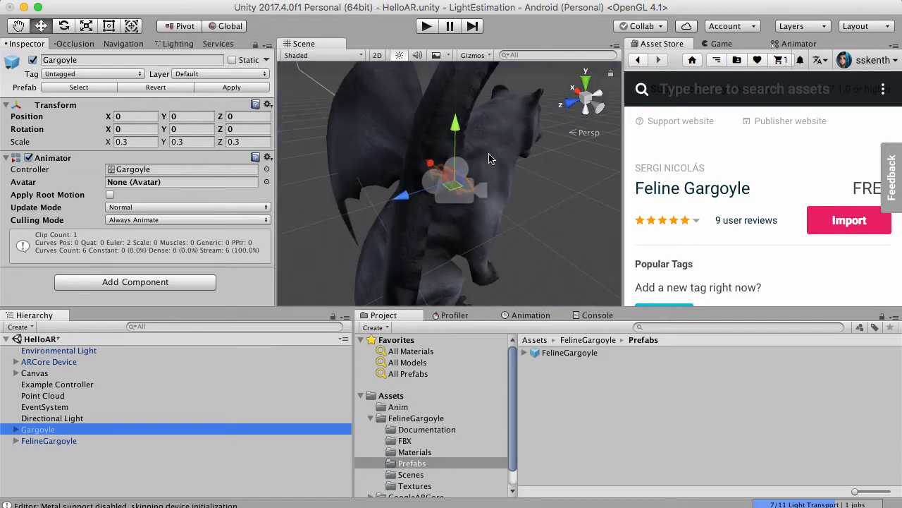
{"action": "left_click", "coordinate": [61, 442]}
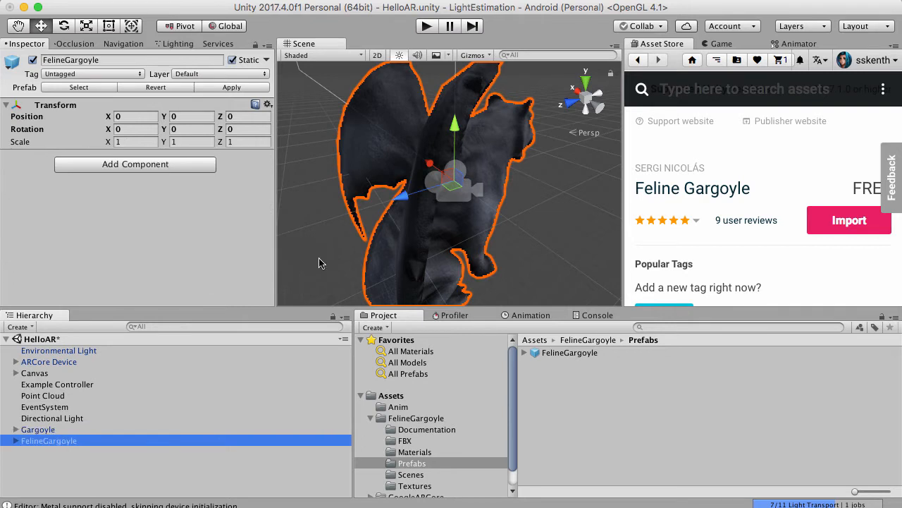
{"action": "scroll", "coordinate": [437, 113], "scroll_direction": "down", "scroll_amount": 3}
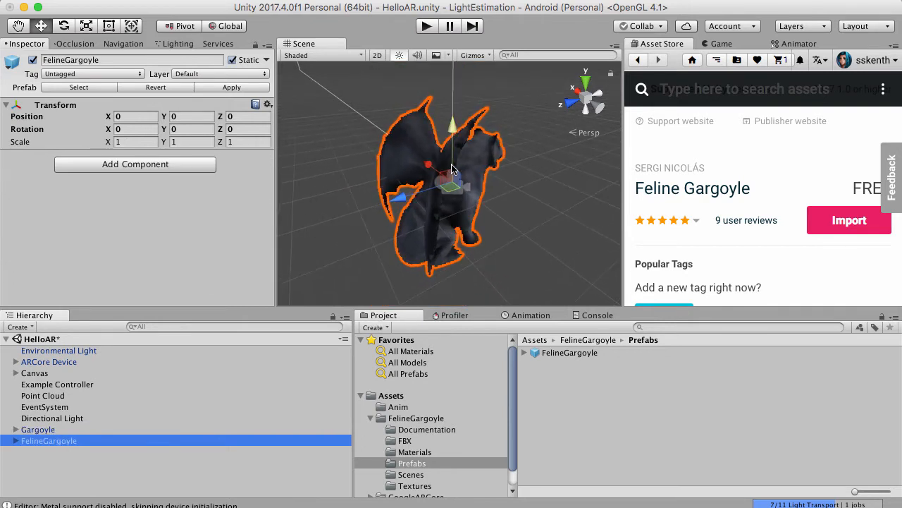
{"action": "scroll", "coordinate": [452, 169], "scroll_direction": "up", "scroll_amount": 5}
{"action": "scroll", "coordinate": [452, 169], "scroll_direction": "up", "scroll_amount": 3}
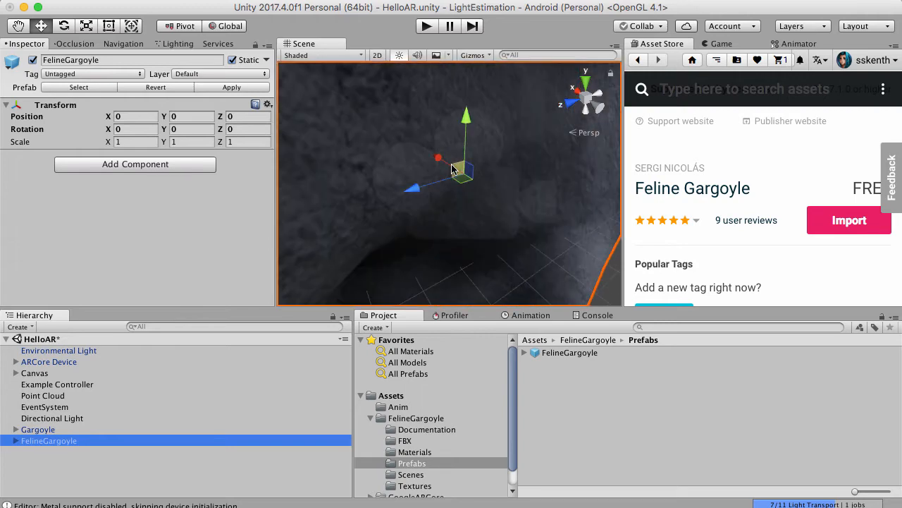
{"action": "scroll", "coordinate": [452, 169], "scroll_direction": "down", "scroll_amount": 8}
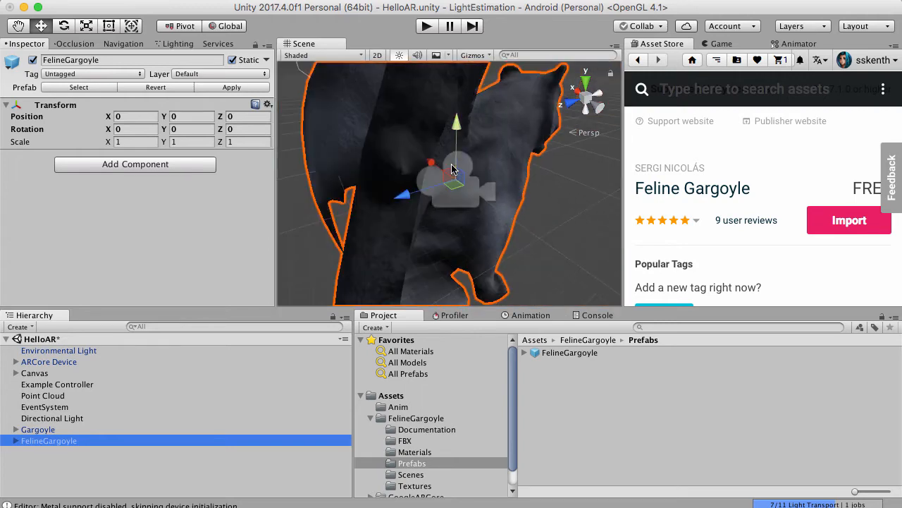
Set the Y rotation of the TigerGargoyle-GO child under FelineGargoyle to 180
{"action": "left_click", "coordinate": [15, 440]}
{"action": "left_click", "coordinate": [45, 453]}
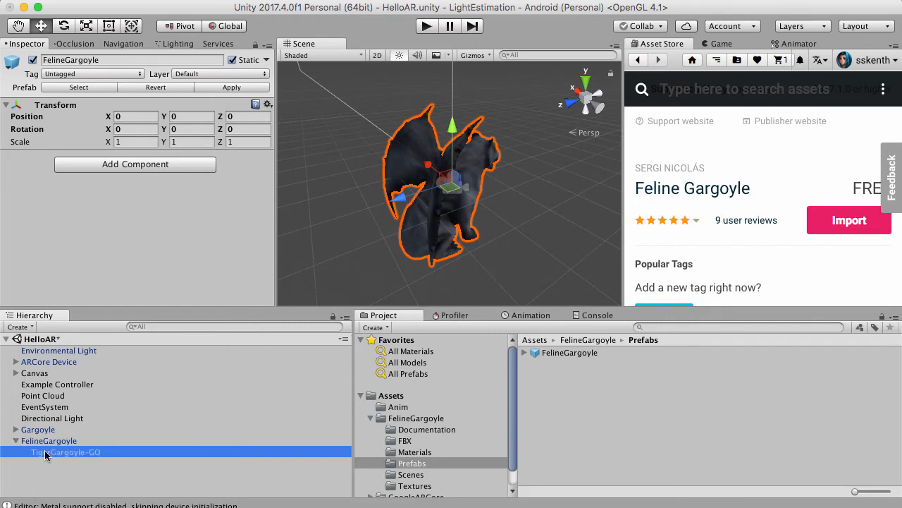
{"action": "left_click", "coordinate": [177, 128]}
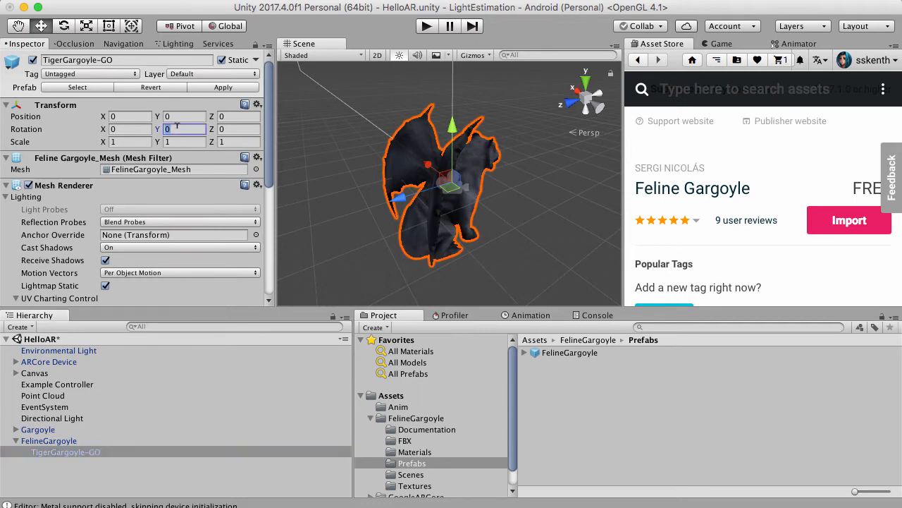
{"action": "type", "text": "180"}
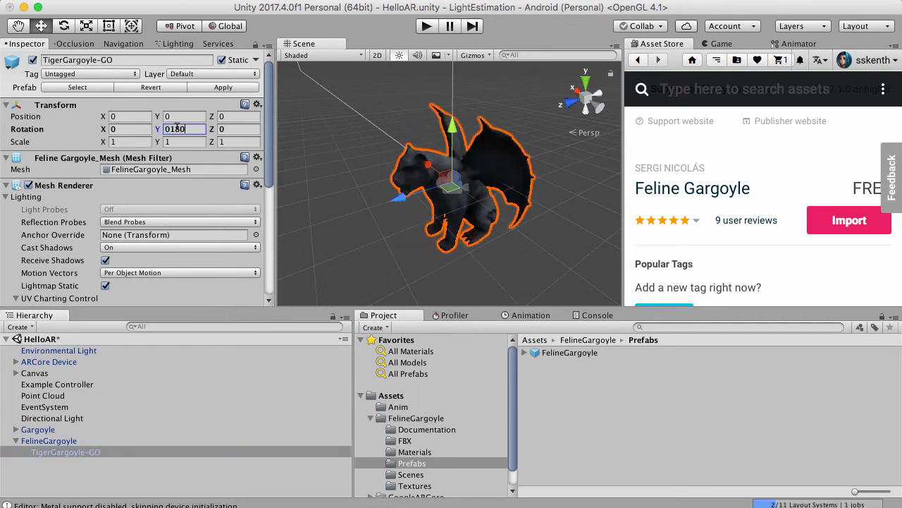
{"action": "left_click", "coordinate": [170, 127]}
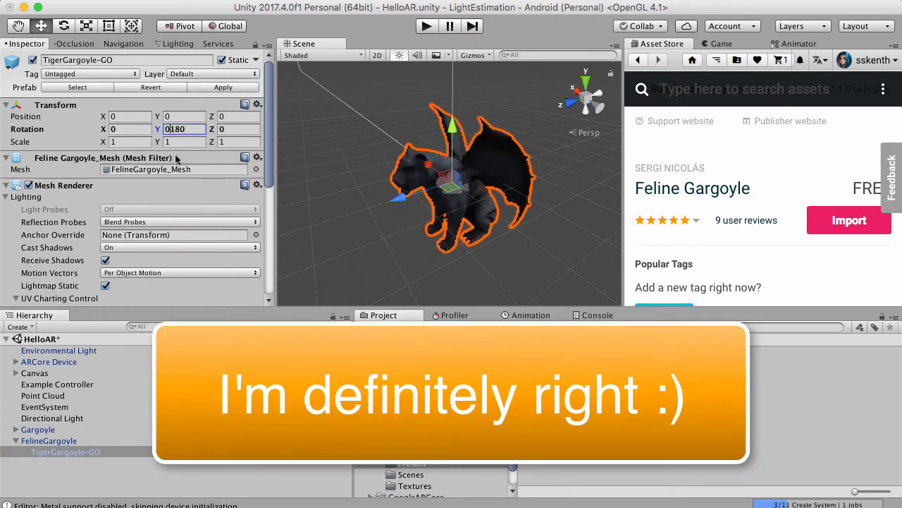
{"action": "key", "text": "BackSpace"}
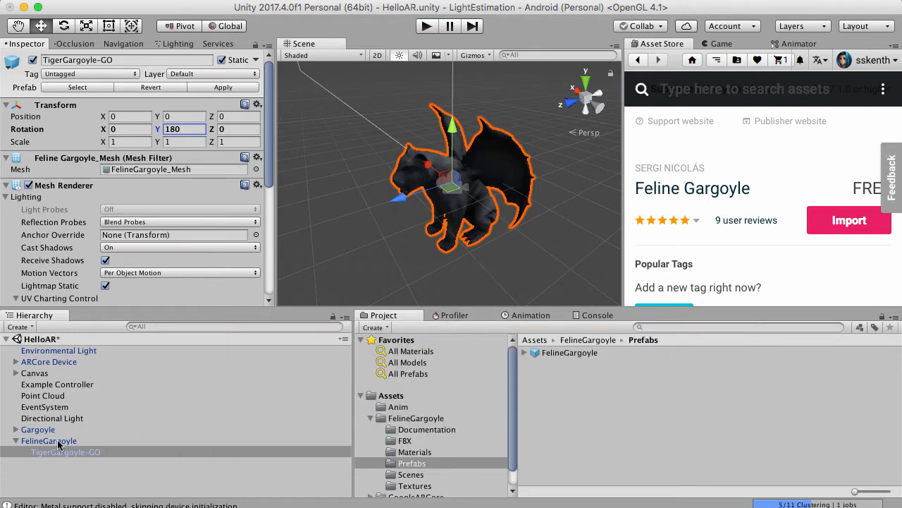
Scale the whole FelineGargoyle parent object down uniformly to about 0.52 with the Scale tool
{"action": "left_click", "coordinate": [28, 441]}
{"action": "left_click", "coordinate": [16, 442]}
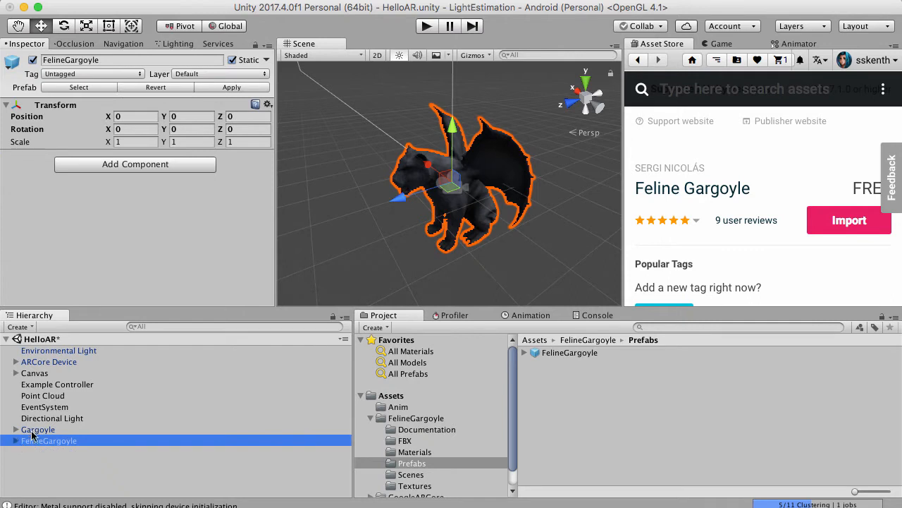
{"action": "left_click", "coordinate": [34, 429]}
{"action": "left_click", "coordinate": [36, 441]}
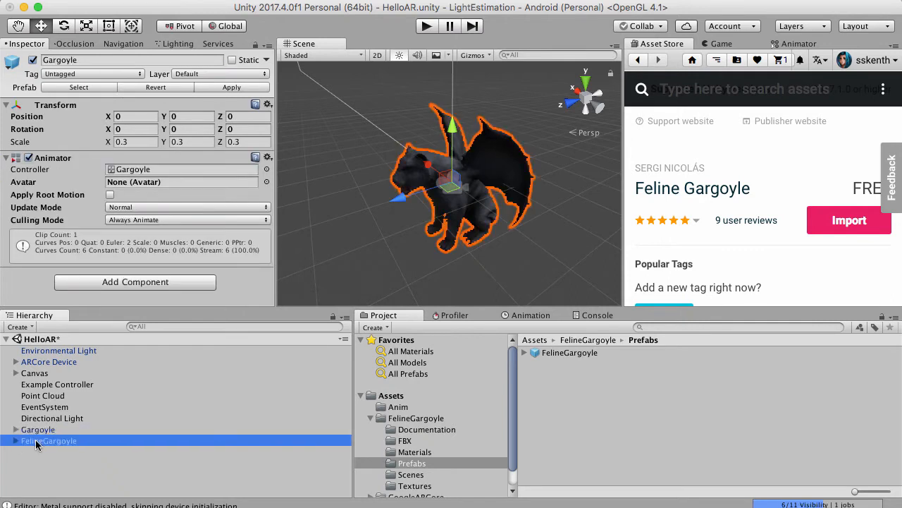
{"action": "left_click", "coordinate": [86, 31]}
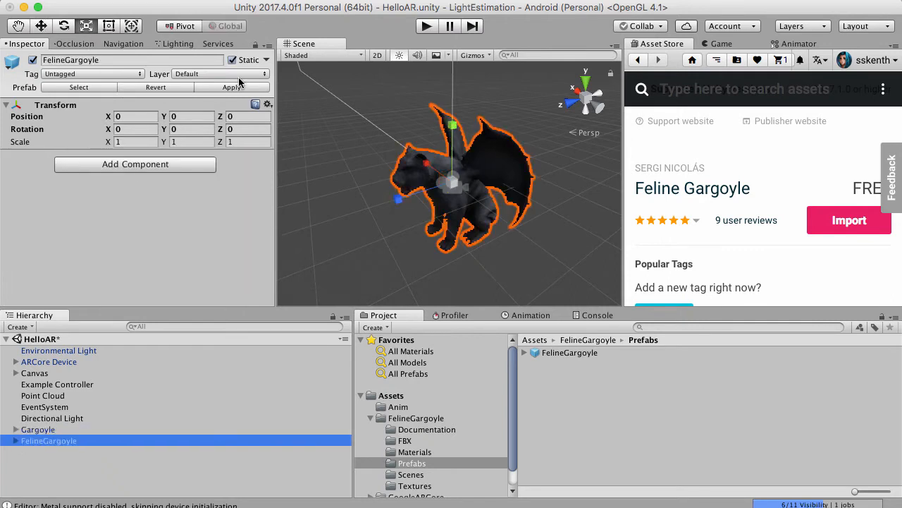
{"action": "left_click", "coordinate": [442, 204]}
{"action": "left_click_drag", "start_coordinate": [442, 204], "coordinate": [318, 181]}
Set the FelineGargoyle's X, Y and Z scale to 0.1
{"action": "left_click", "coordinate": [124, 144]}
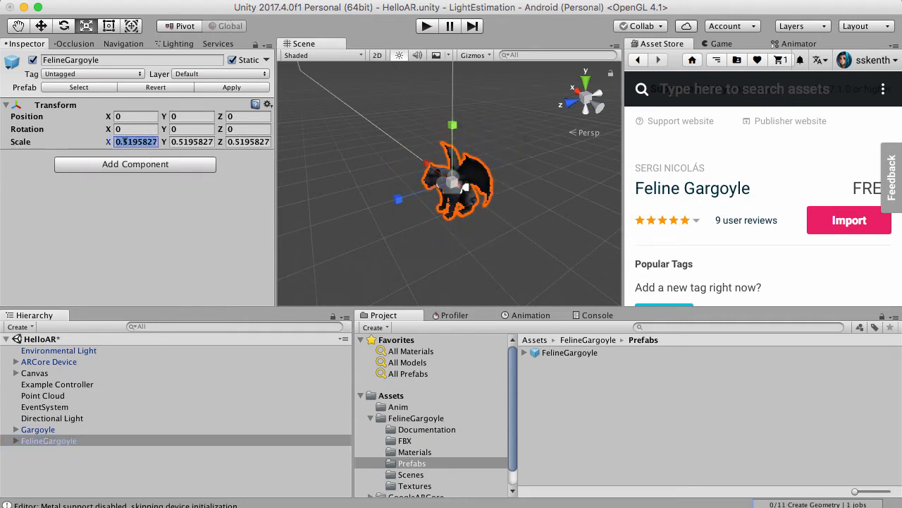
{"action": "left_click", "coordinate": [124, 141]}
{"action": "key", "text": "super+a"}
{"action": "type", "text": "0.1"}
{"action": "left_click", "coordinate": [177, 141]}
{"action": "key", "text": "super+a"}
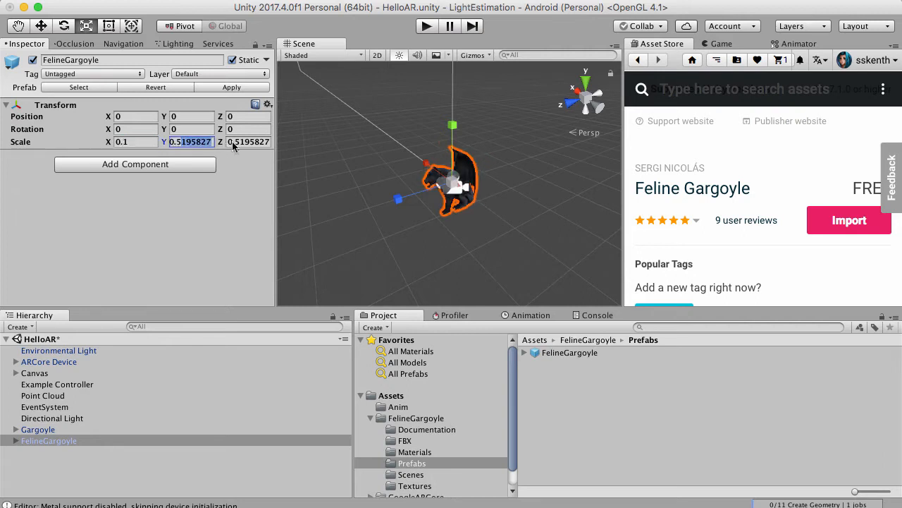
{"action": "type", "text": "0.5"}
{"action": "key", "text": "BackSpace"}
{"action": "type", "text": "1"}
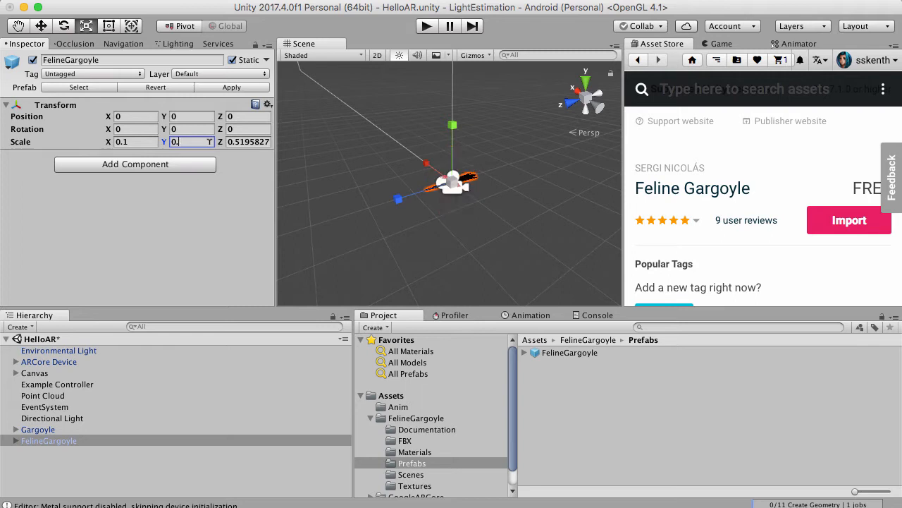
{"action": "left_click", "coordinate": [236, 142]}
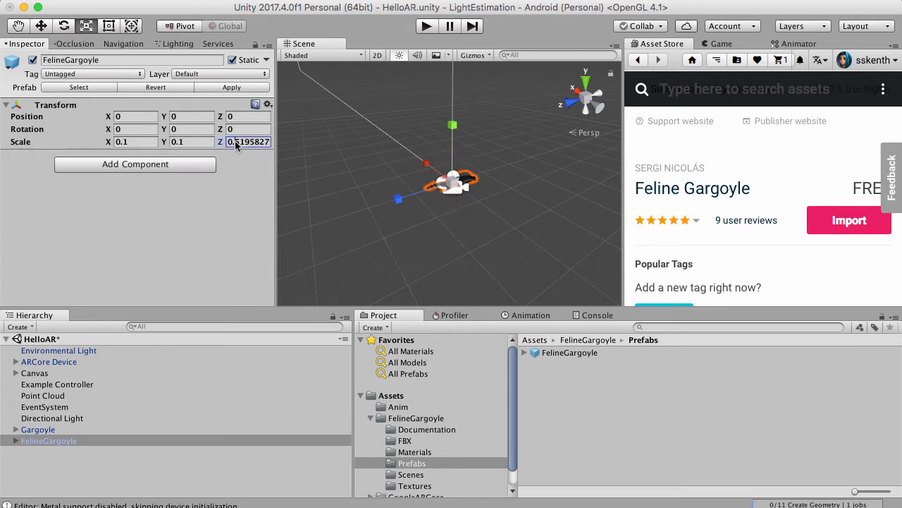
{"action": "key", "text": "super+a"}
{"action": "type", "text": "0.1"}
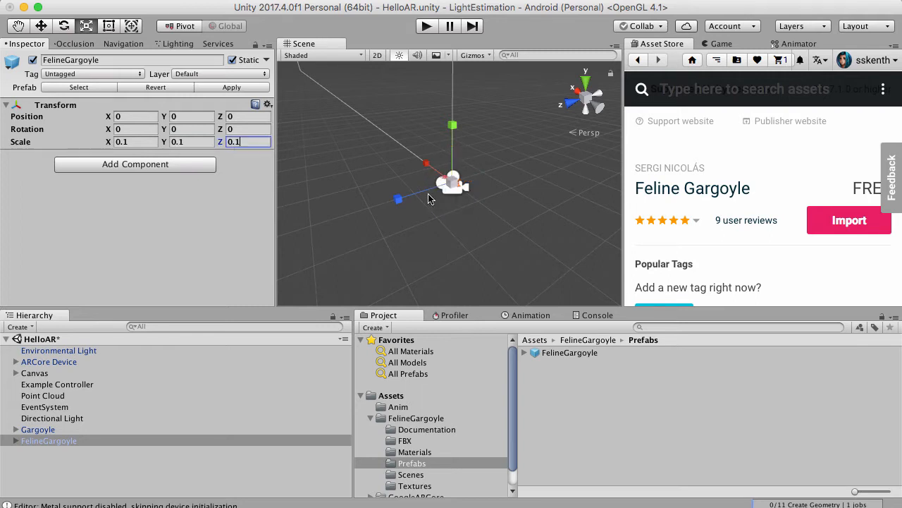
Focus on the FelineGargoyle and check its size and position against the red Gargoyle from the front
{"action": "type", "text": "f"}
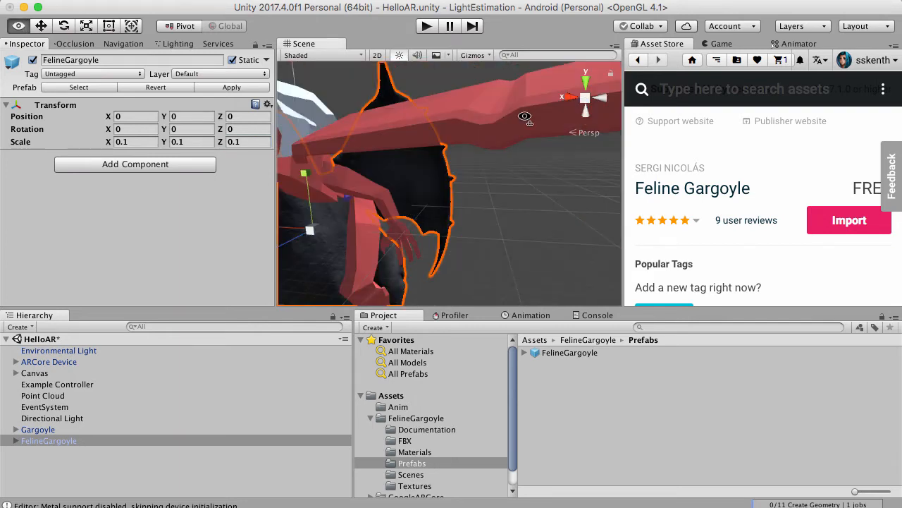
{"action": "scroll", "coordinate": [524, 121], "scroll_direction": "down", "scroll_amount": 10}
{"action": "right_click_drag", "start_coordinate": [523, 121], "coordinate": [496, 151]}
{"action": "scroll", "coordinate": [453, 182], "scroll_direction": "up", "scroll_amount": 5}
{"action": "scroll", "coordinate": [496, 153], "scroll_direction": "down", "scroll_amount": 6}
{"action": "scroll", "coordinate": [475, 148], "scroll_direction": "up", "scroll_amount": 5}
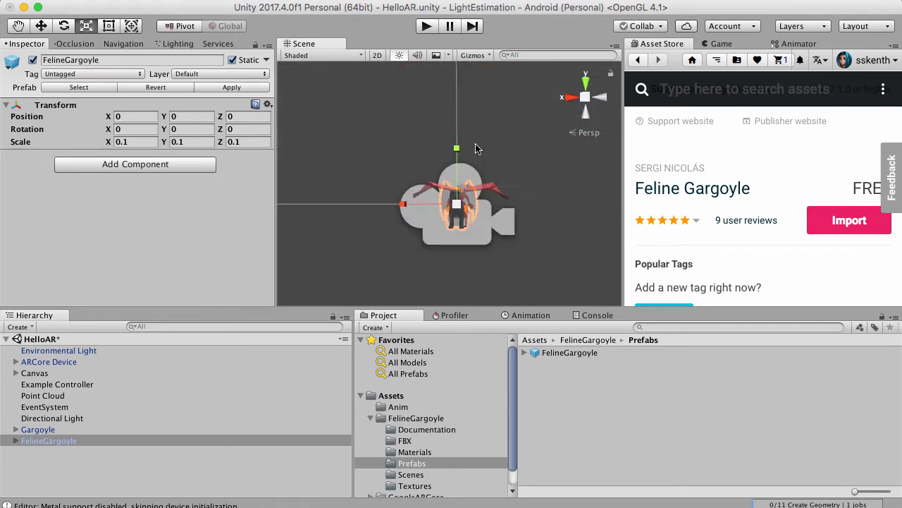
{"action": "right_click_drag", "start_coordinate": [475, 148], "coordinate": [475, 186]}
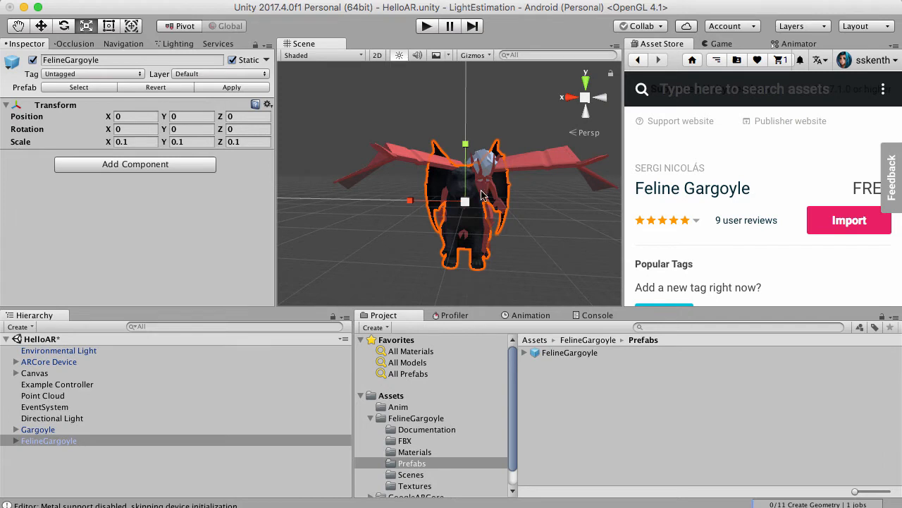
Raise the TigerGargoyle-GO child of FelineGargoyle with the Move tool to a Y position of 1.45
{"action": "left_click", "coordinate": [39, 439]}
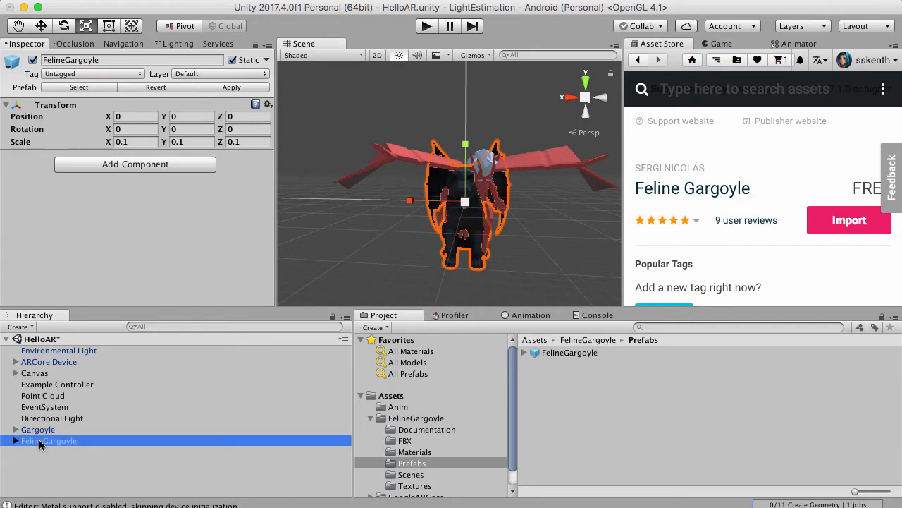
{"action": "left_click", "coordinate": [17, 441]}
{"action": "left_click", "coordinate": [95, 452]}
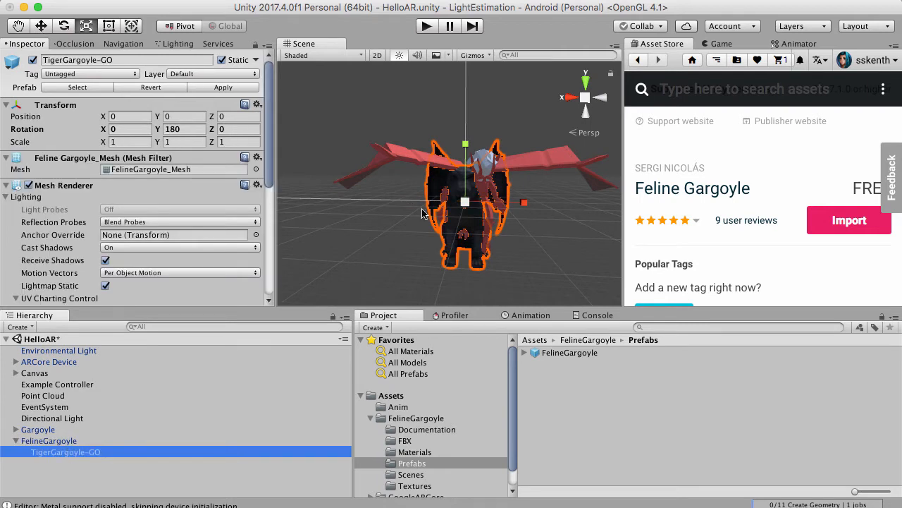
{"action": "key", "text": "w"}
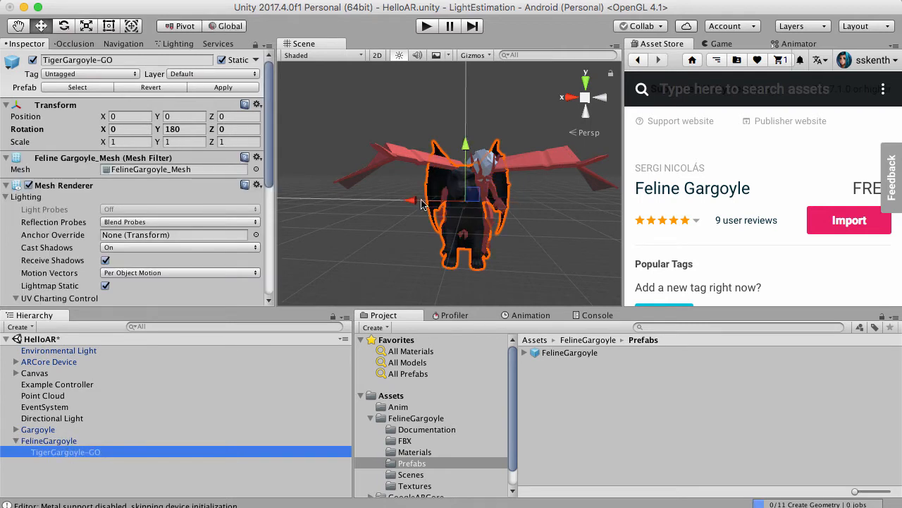
{"action": "left_click_drag", "start_coordinate": [465, 147], "coordinate": [473, 107]}
{"action": "scroll", "coordinate": [460, 197], "scroll_direction": "up", "scroll_amount": 6}
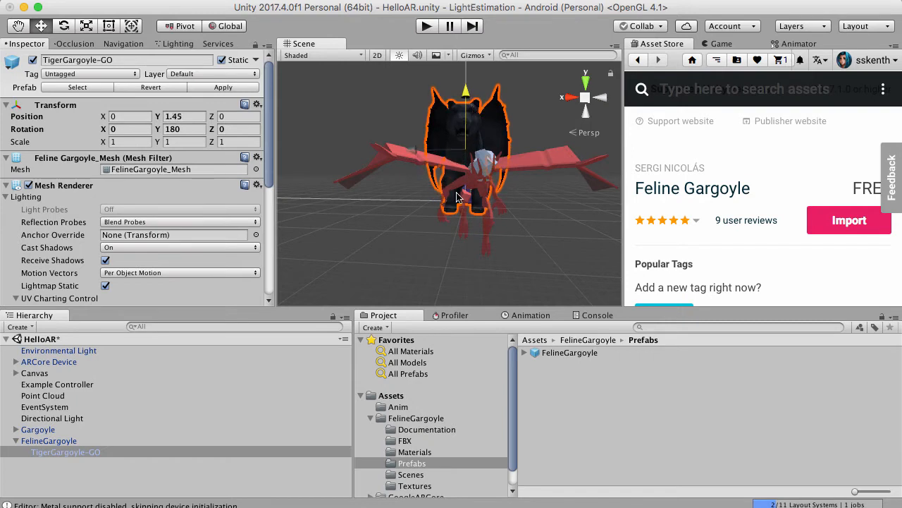
{"action": "scroll", "coordinate": [463, 163], "scroll_direction": "down", "scroll_amount": 5}
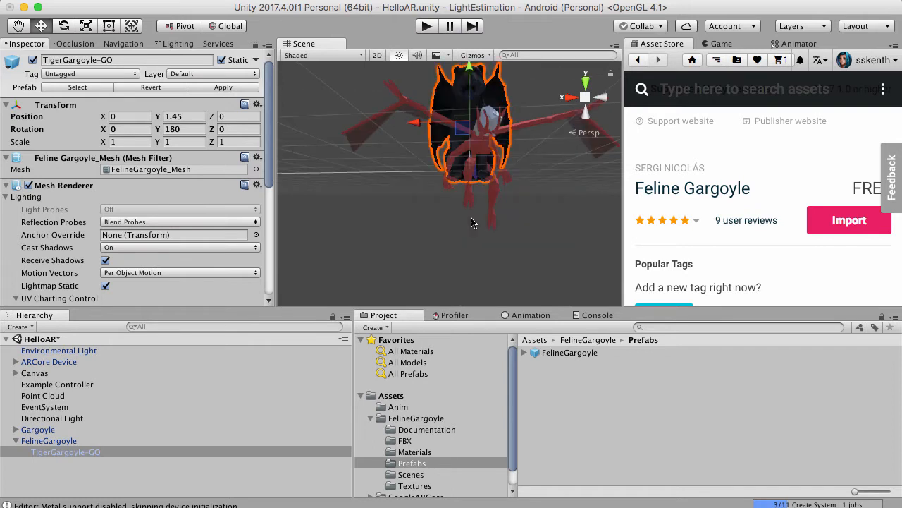
{"action": "scroll", "coordinate": [471, 217], "scroll_direction": "down", "scroll_amount": 2}
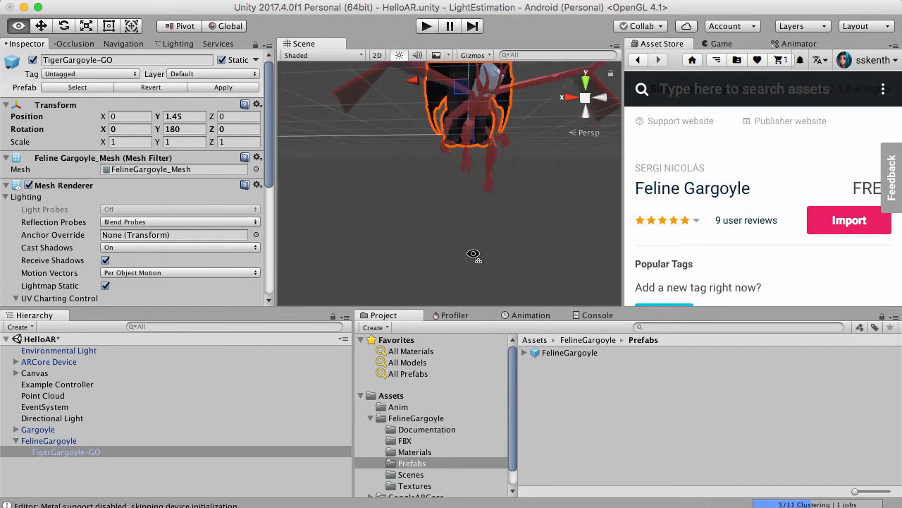
{"action": "scroll", "coordinate": [473, 256], "scroll_direction": "down", "scroll_amount": 3}
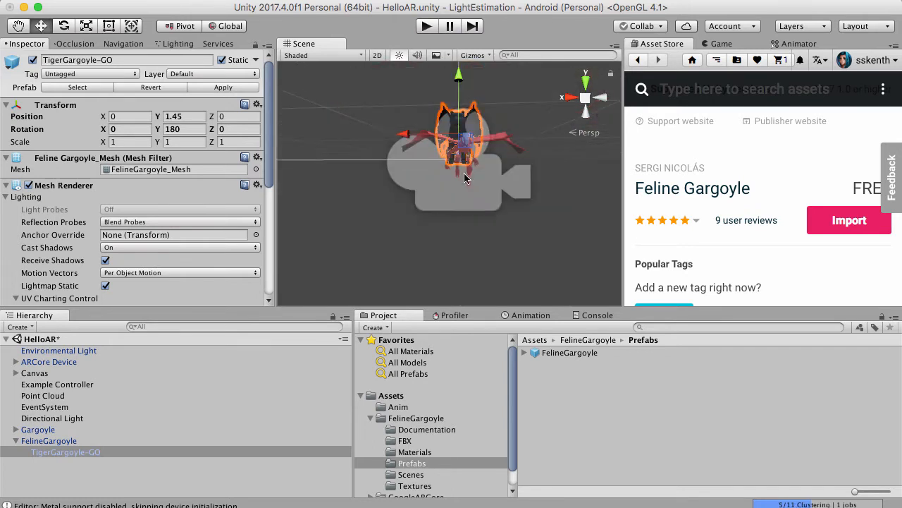
Add a Plane to the scene as a ground reference and reset its transform to the origin
{"action": "left_click", "coordinate": [99, 481]}
{"action": "right_click", "coordinate": [99, 479]}
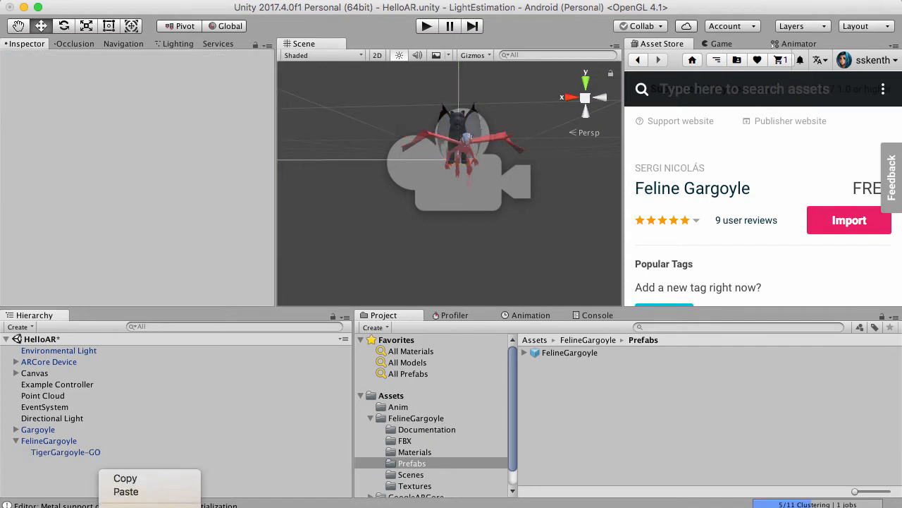
{"action": "left_click", "coordinate": [96, 481]}
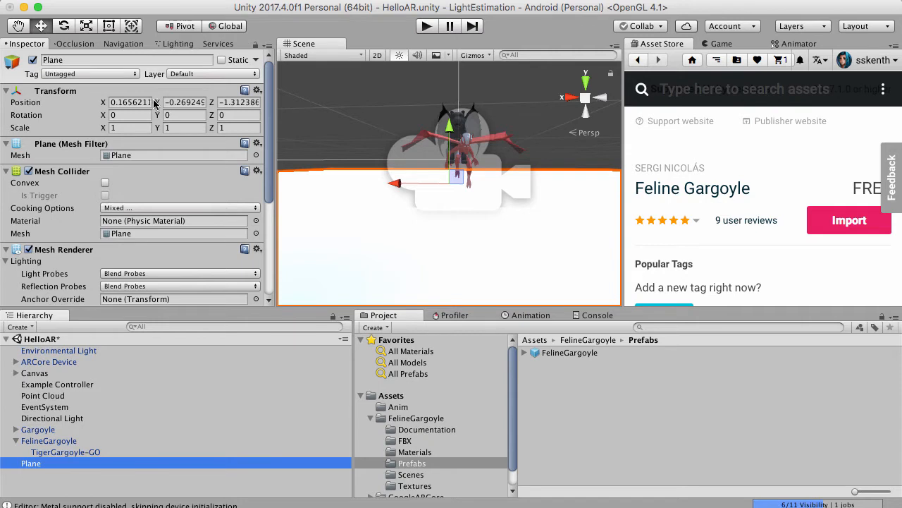
{"action": "left_click", "coordinate": [258, 90]}
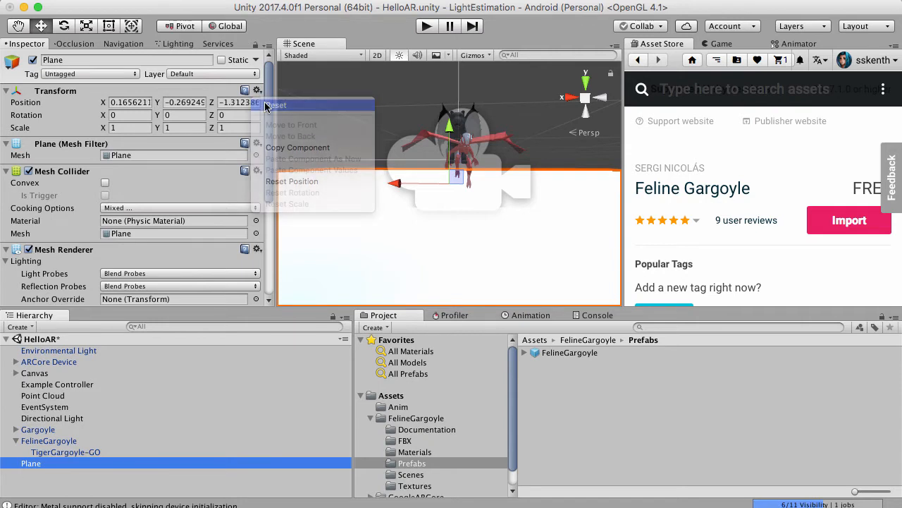
{"action": "left_click", "coordinate": [274, 105]}
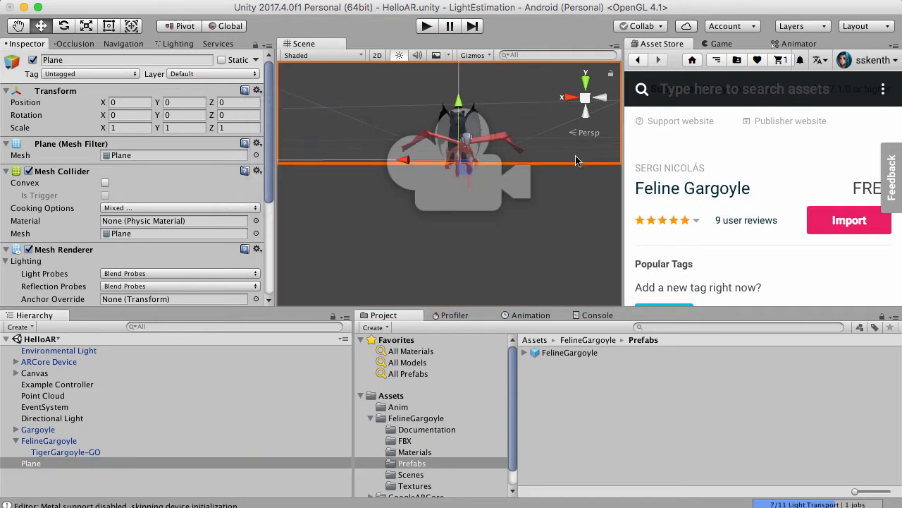
{"action": "scroll", "coordinate": [576, 161], "scroll_direction": "down", "scroll_amount": 5}
{"action": "scroll", "coordinate": [519, 151], "scroll_direction": "up", "scroll_amount": 2}
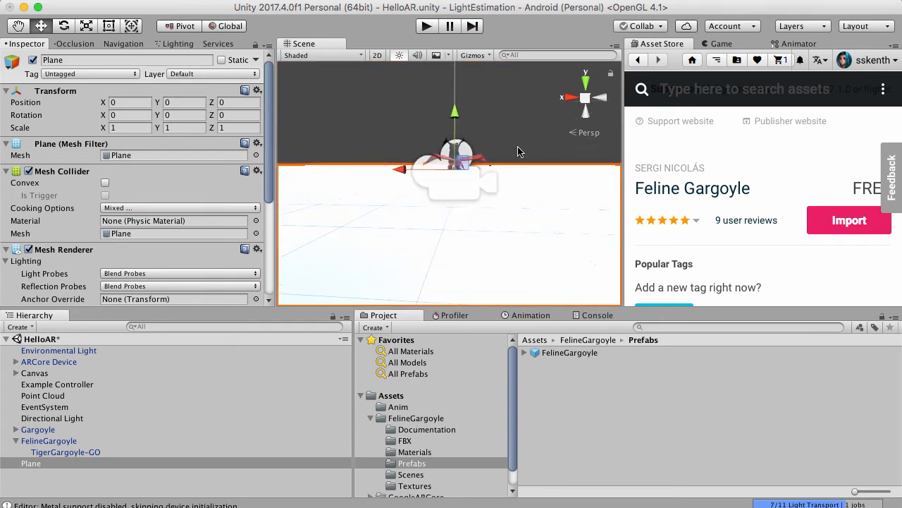
{"action": "scroll", "coordinate": [519, 152], "scroll_direction": "down", "scroll_amount": 2}
{"action": "scroll", "coordinate": [440, 182], "scroll_direction": "up", "scroll_amount": 2}
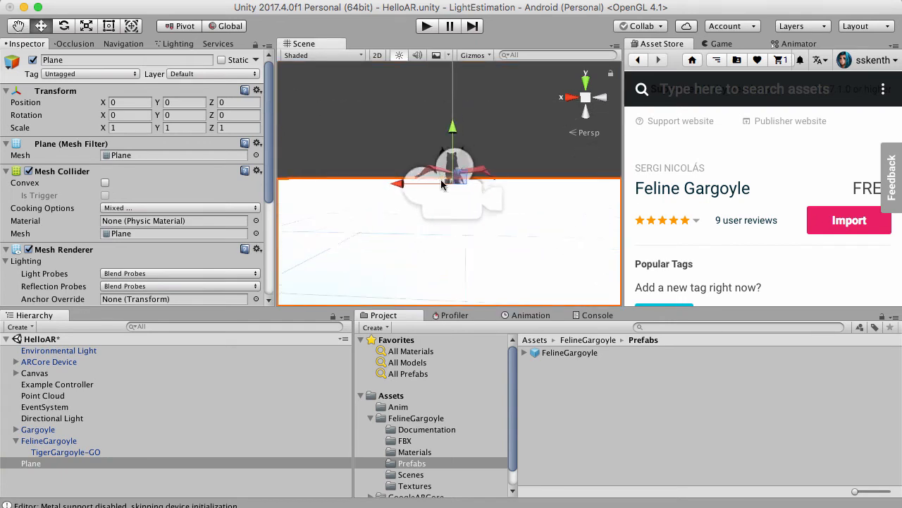
Raise the TigerGargoyle-GO child to a Y position of about 1.67, using the plane to judge the height of its feet
{"action": "left_click", "coordinate": [397, 120]}
{"action": "scroll", "coordinate": [396, 120], "scroll_direction": "up", "scroll_amount": 1}
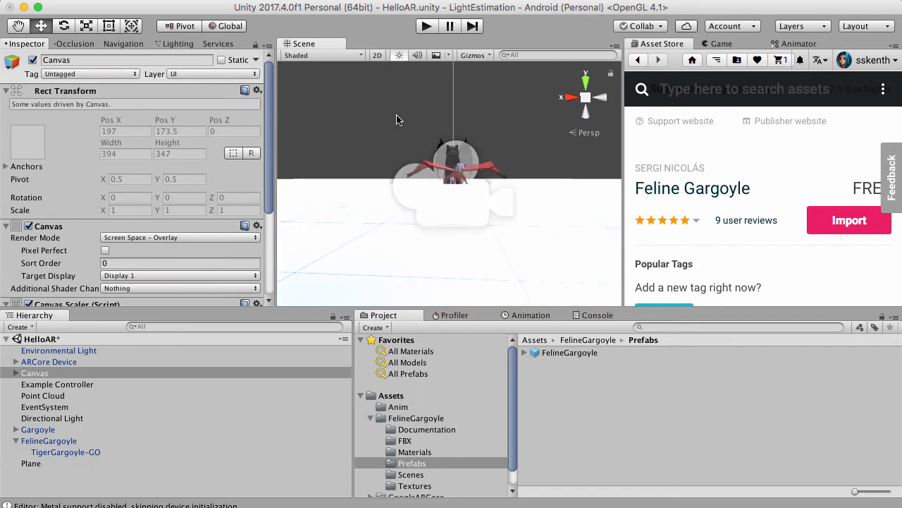
{"action": "scroll", "coordinate": [396, 120], "scroll_direction": "up", "scroll_amount": 3}
{"action": "scroll", "coordinate": [397, 120], "scroll_direction": "up", "scroll_amount": 2}
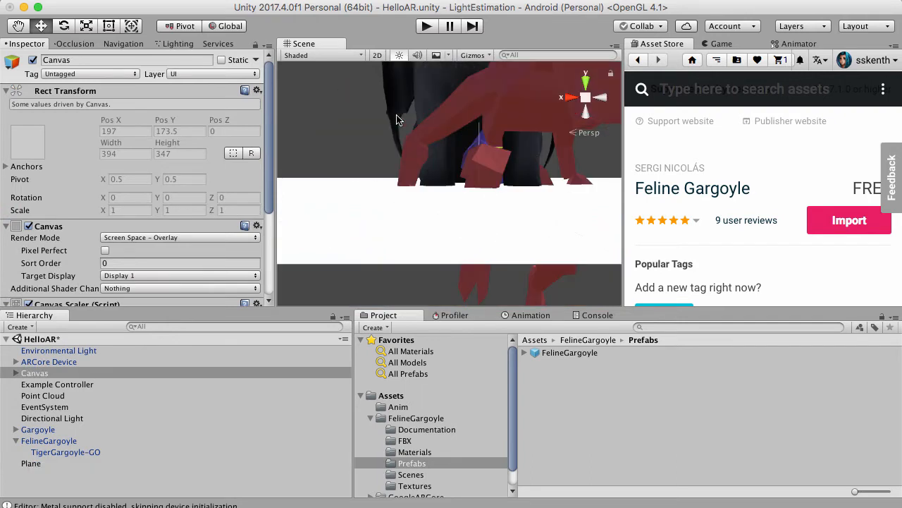
{"action": "scroll", "coordinate": [396, 120], "scroll_direction": "down", "scroll_amount": 3}
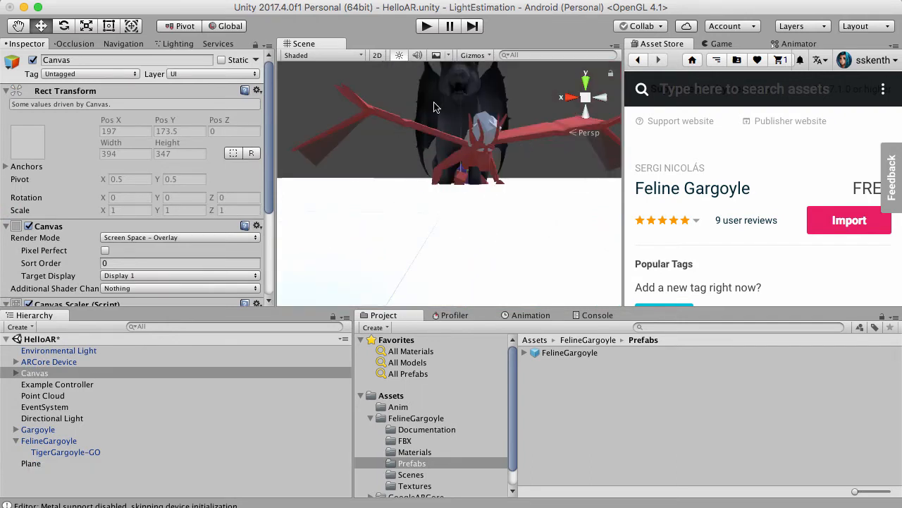
{"action": "left_click", "coordinate": [56, 441]}
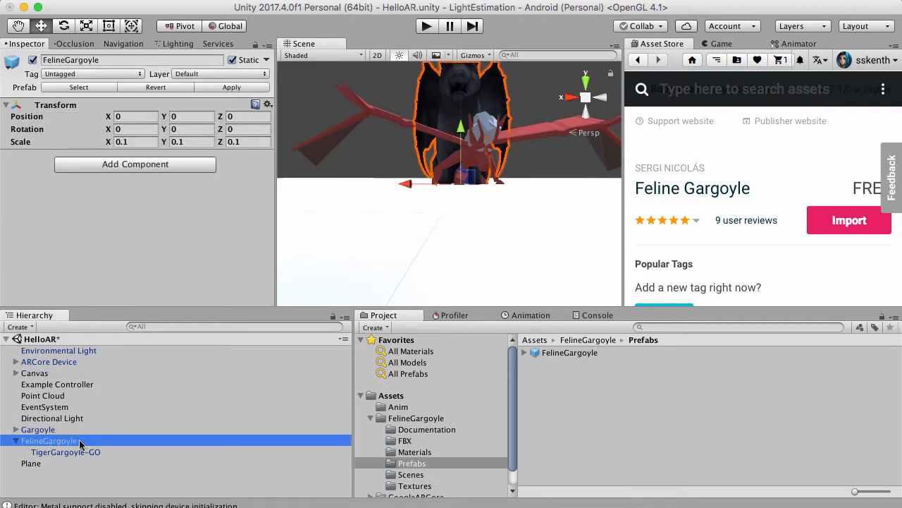
{"action": "left_click", "coordinate": [79, 452]}
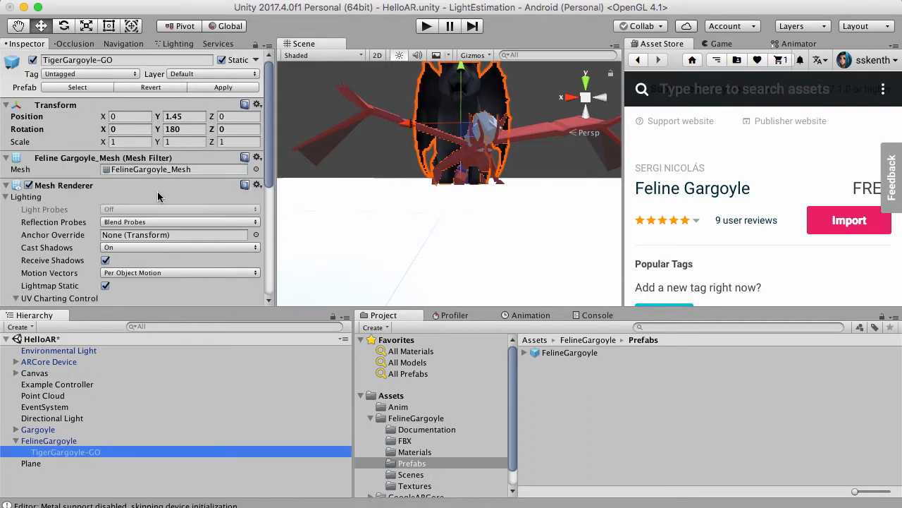
{"action": "scroll", "coordinate": [455, 125], "scroll_direction": "down", "scroll_amount": 2}
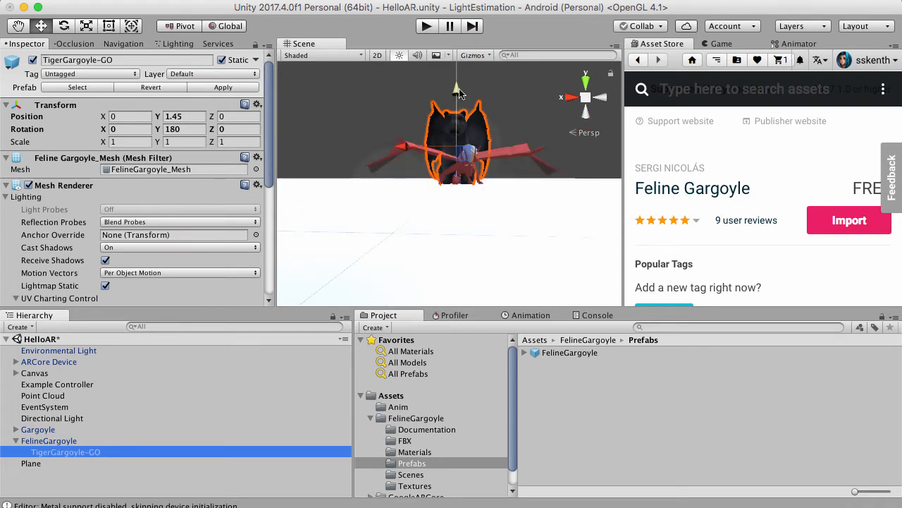
{"action": "left_click_drag", "start_coordinate": [457, 93], "coordinate": [462, 85]}
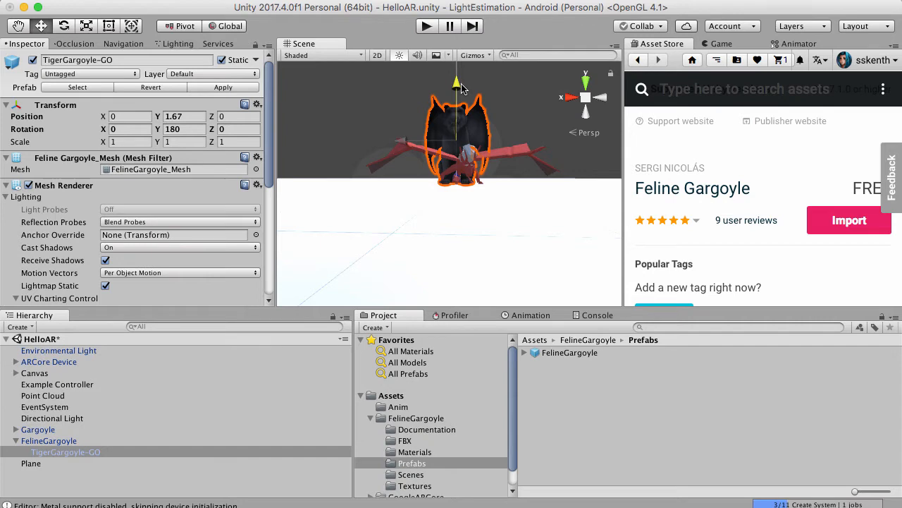
Apply the changes made to the FelineGargoyle parent object to its prefab
{"action": "left_click", "coordinate": [386, 115]}
{"action": "scroll", "coordinate": [387, 115], "scroll_direction": "up", "scroll_amount": 3}
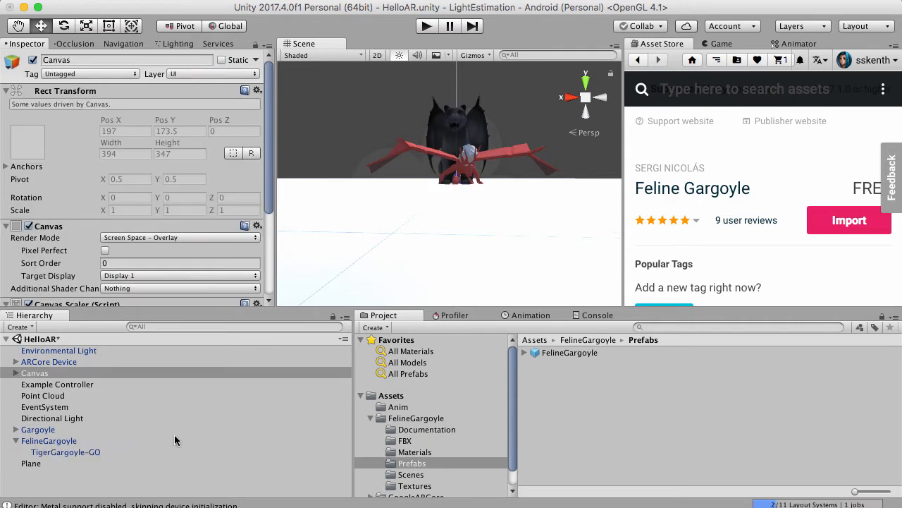
{"action": "left_click", "coordinate": [56, 441]}
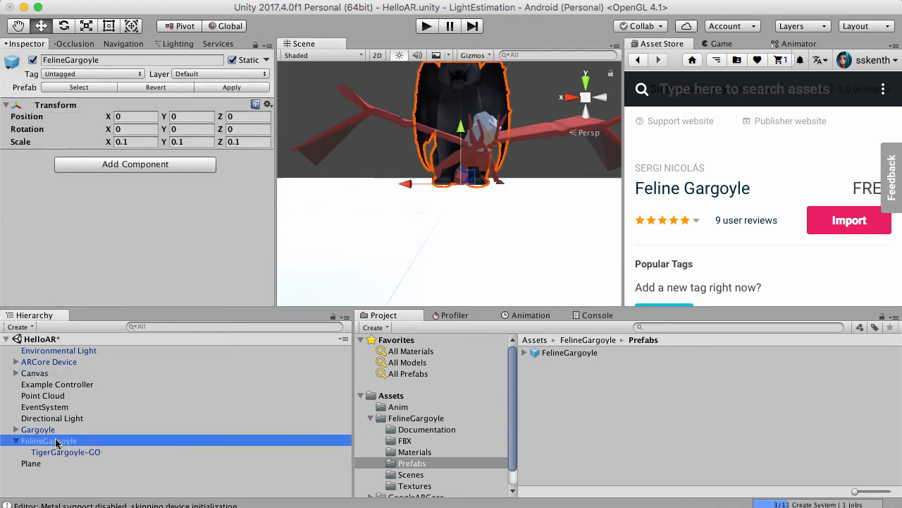
{"action": "left_click", "coordinate": [230, 88]}
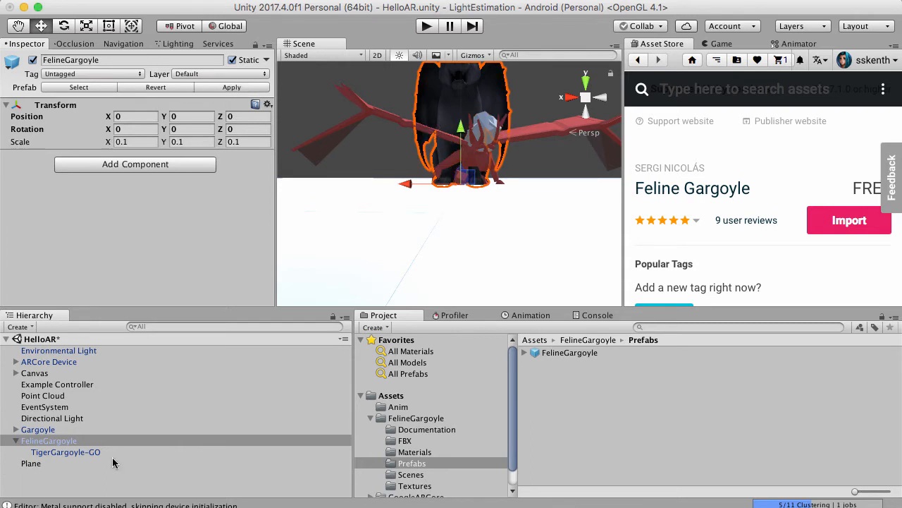
Delete the reference Plane from the scene and collapse the FelineGargoyle object
{"action": "scroll", "coordinate": [356, 210], "scroll_direction": "down", "scroll_amount": 5}
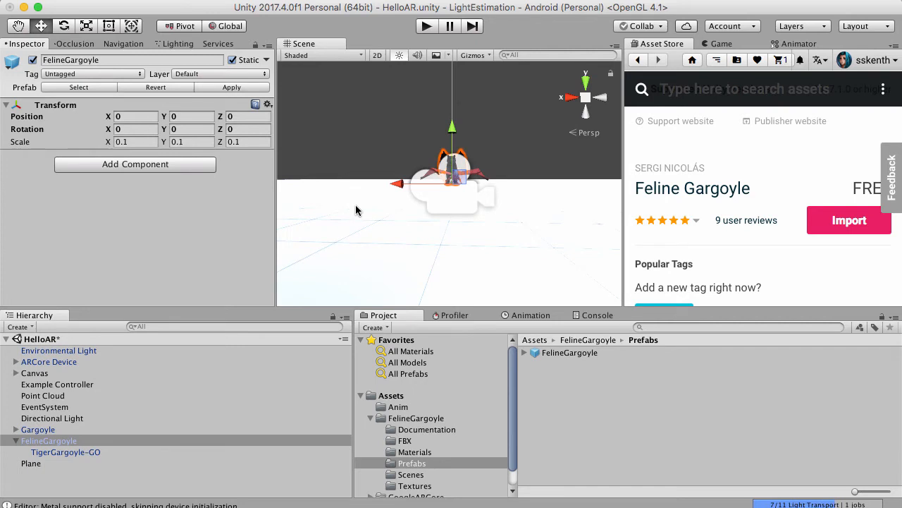
{"action": "left_click", "coordinate": [42, 463]}
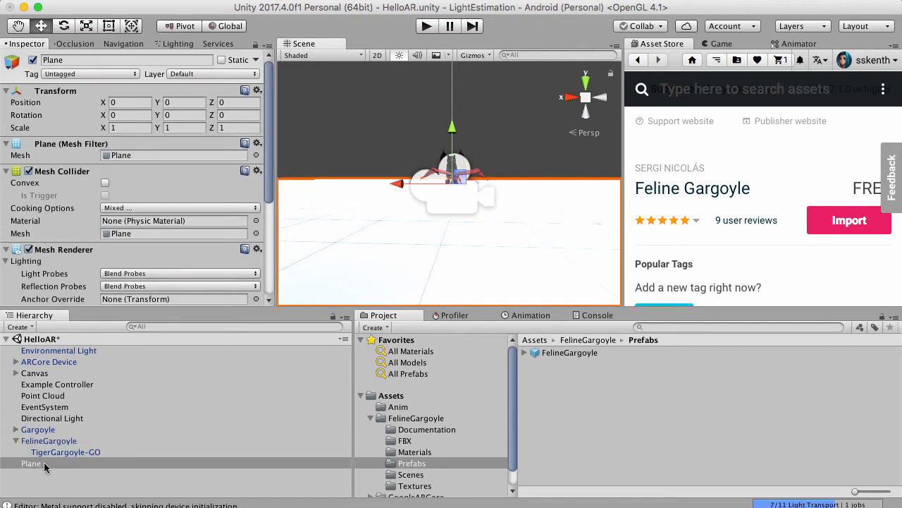
{"action": "right_click", "coordinate": [44, 466]}
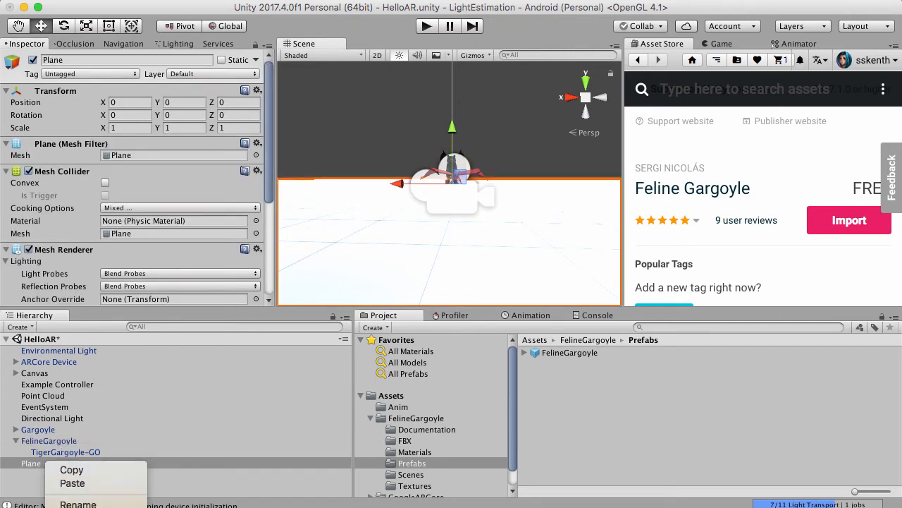
{"action": "left_click", "coordinate": [75, 507]}
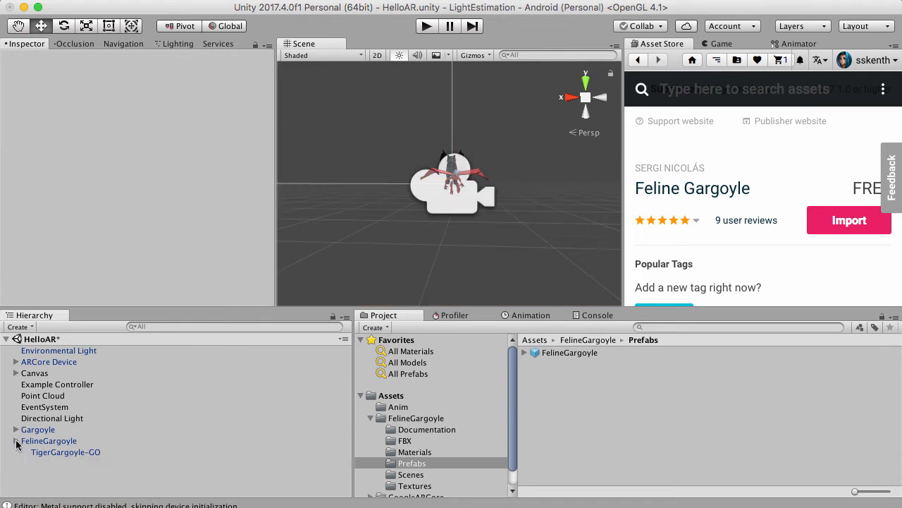
{"action": "left_click", "coordinate": [15, 440]}
{"action": "scroll", "coordinate": [477, 224], "scroll_direction": "up", "scroll_amount": 3}
{"action": "scroll", "coordinate": [476, 224], "scroll_direction": "up", "scroll_amount": 4}
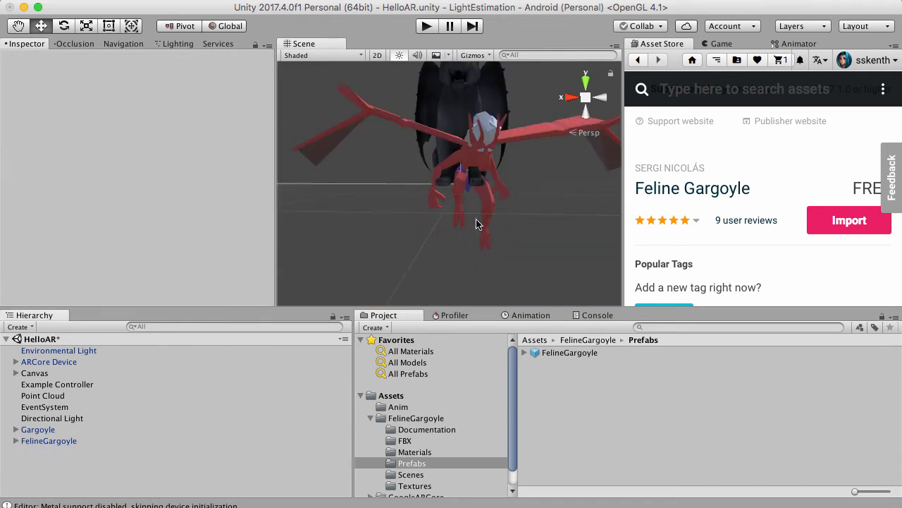
{"action": "scroll", "coordinate": [476, 225], "scroll_direction": "down", "scroll_amount": 3}
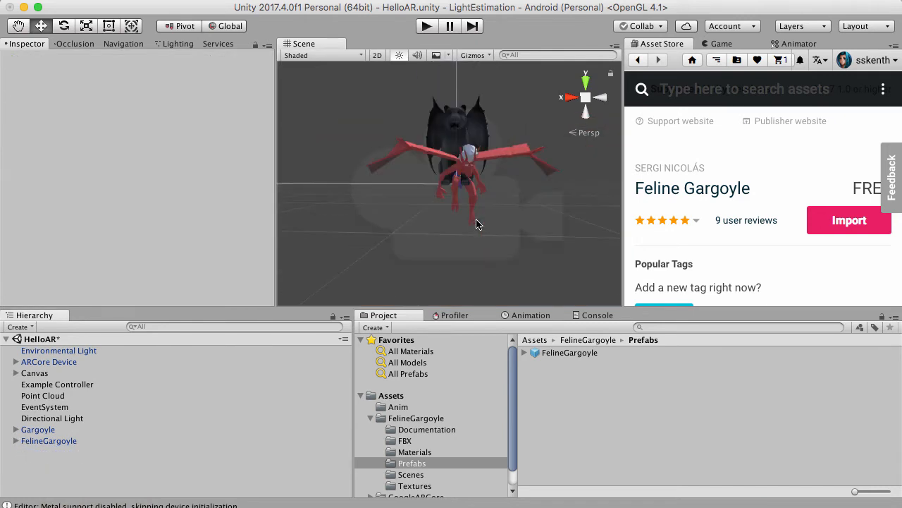
Move the group child inside the Gargoyle parent to a position of about X 0.109 and Y 0.415
{"action": "left_click", "coordinate": [24, 430]}
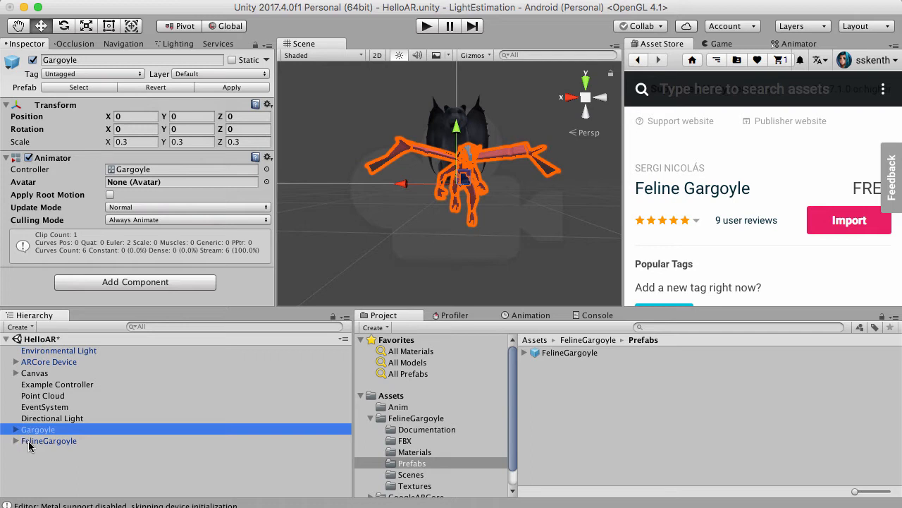
{"action": "left_click", "coordinate": [28, 442]}
{"action": "left_click", "coordinate": [21, 431]}
{"action": "left_click", "coordinate": [16, 430]}
{"action": "left_click", "coordinate": [26, 441]}
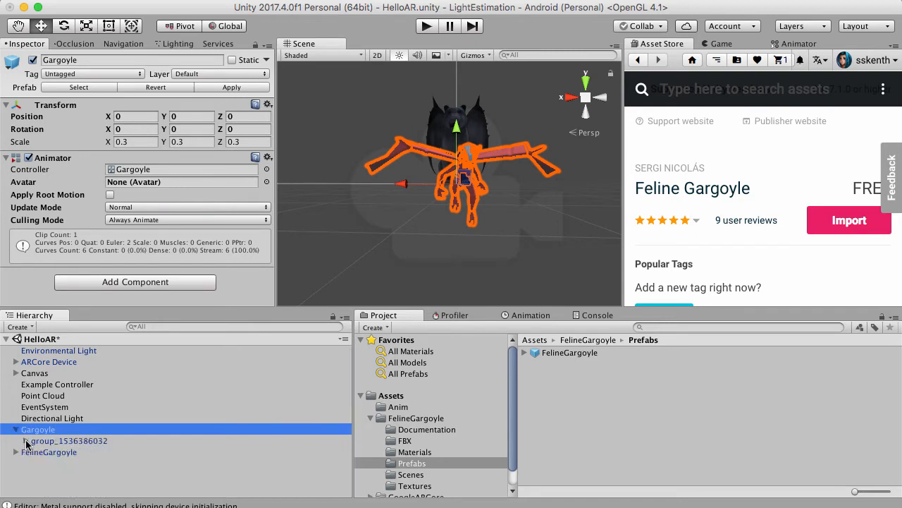
{"action": "left_click", "coordinate": [50, 442]}
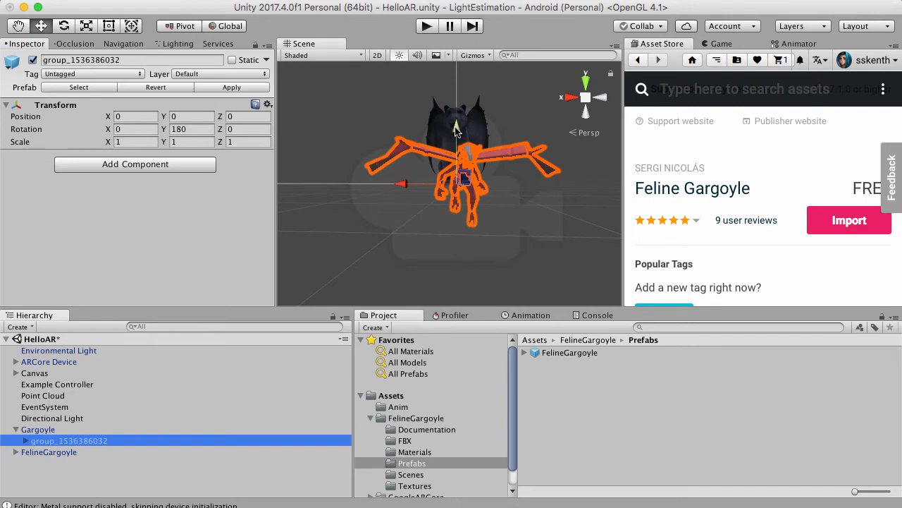
{"action": "left_click_drag", "start_coordinate": [456, 127], "coordinate": [462, 97]}
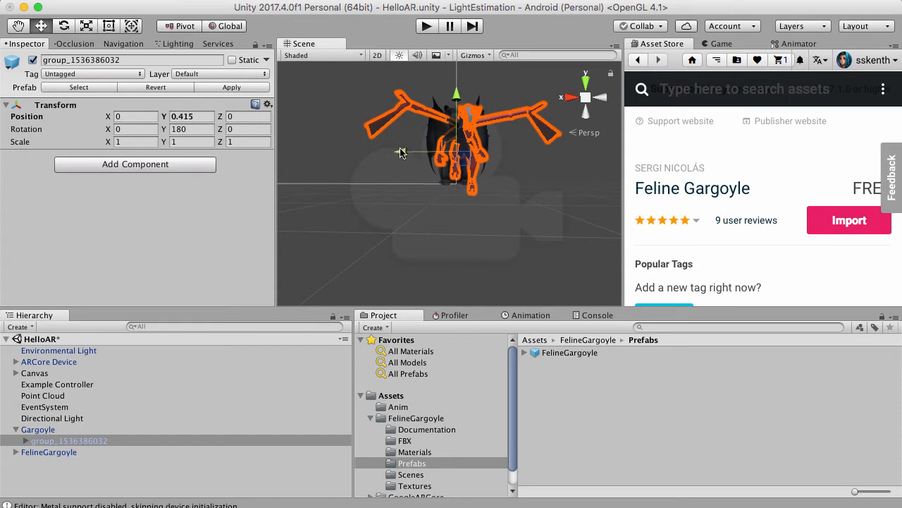
{"action": "left_click_drag", "start_coordinate": [398, 152], "coordinate": [392, 153]}
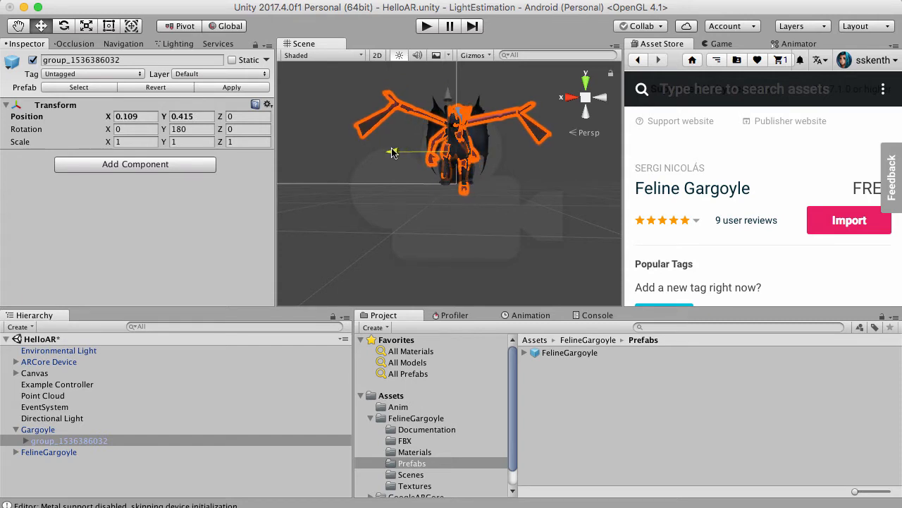
{"action": "scroll", "coordinate": [484, 194], "scroll_direction": "down", "scroll_amount": 5}
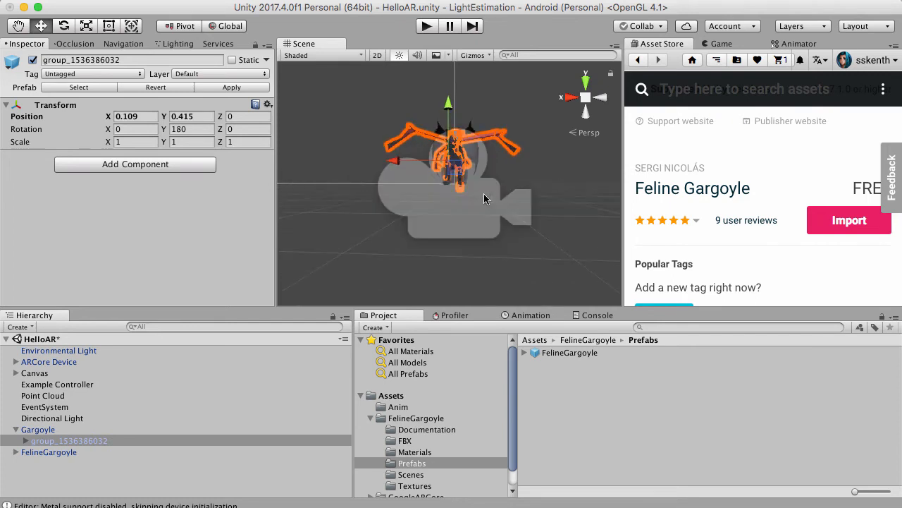
Raise the group child inside Gargoyle to a Y position of about 0.61, and collapse the Gargoyle object
{"action": "left_click_drag", "start_coordinate": [442, 103], "coordinate": [449, 93]}
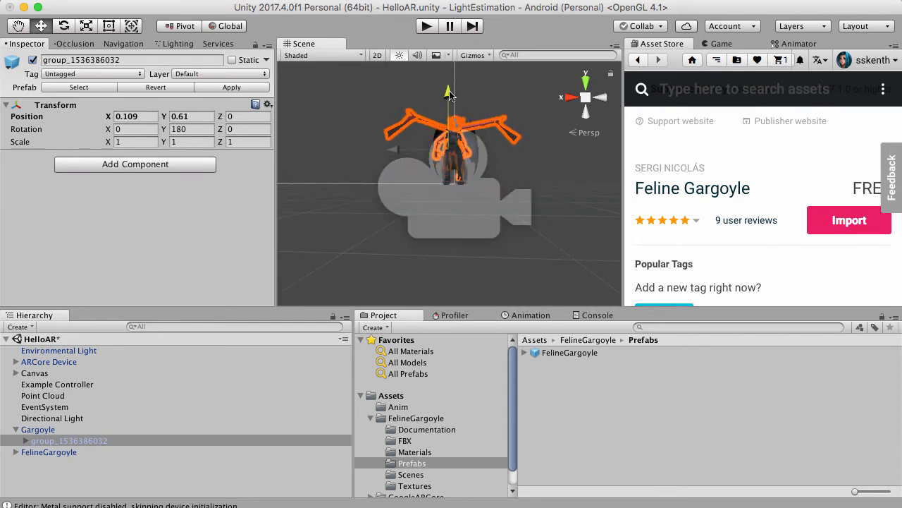
{"action": "left_click", "coordinate": [512, 92]}
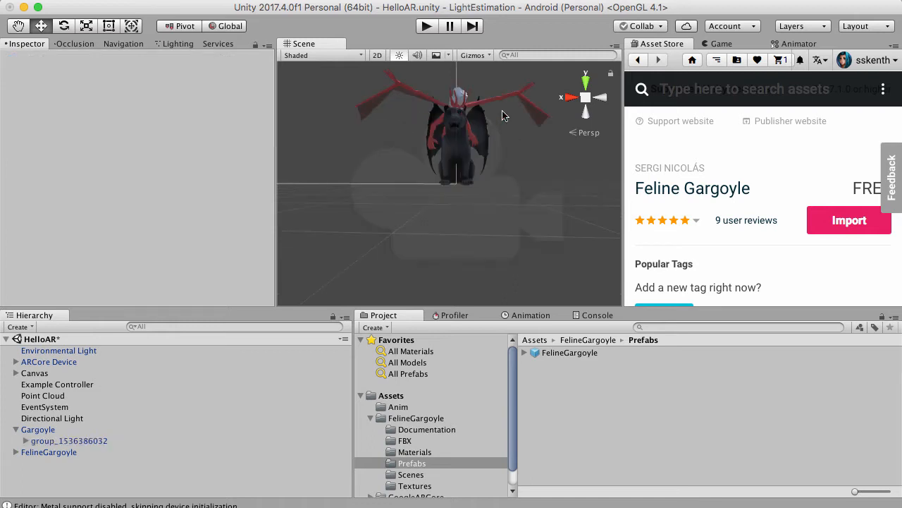
{"action": "left_click", "coordinate": [17, 430]}
Compare the position, rotation and scale of Gargoyle and FelineGargoyle and of their child objects
{"action": "left_click", "coordinate": [28, 429]}
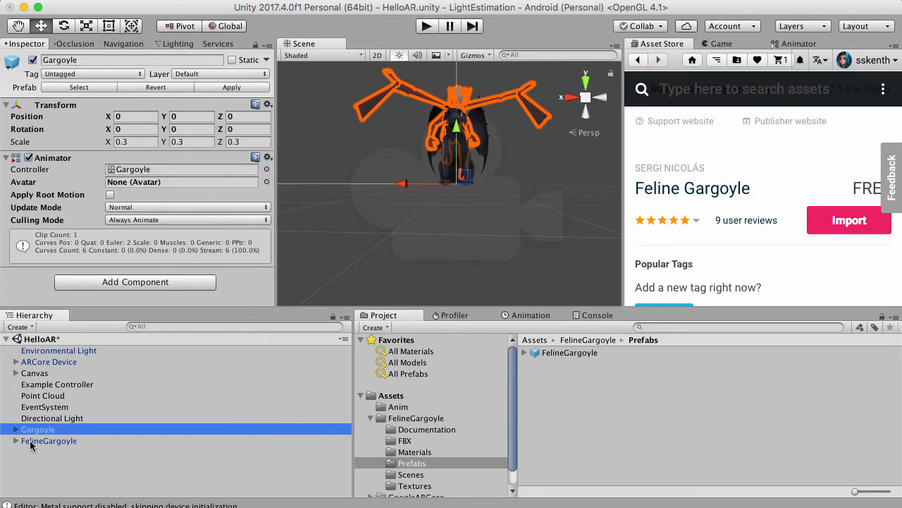
{"action": "left_click", "coordinate": [31, 442]}
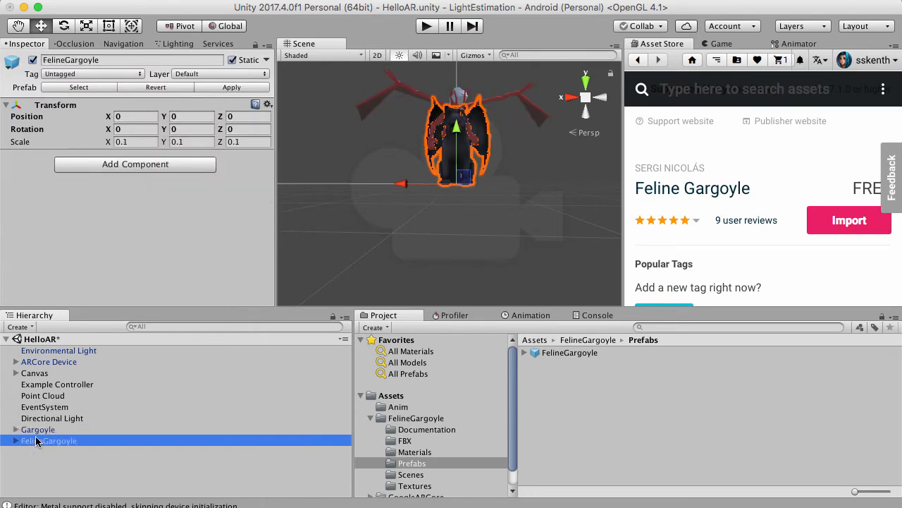
{"action": "left_click", "coordinate": [38, 430]}
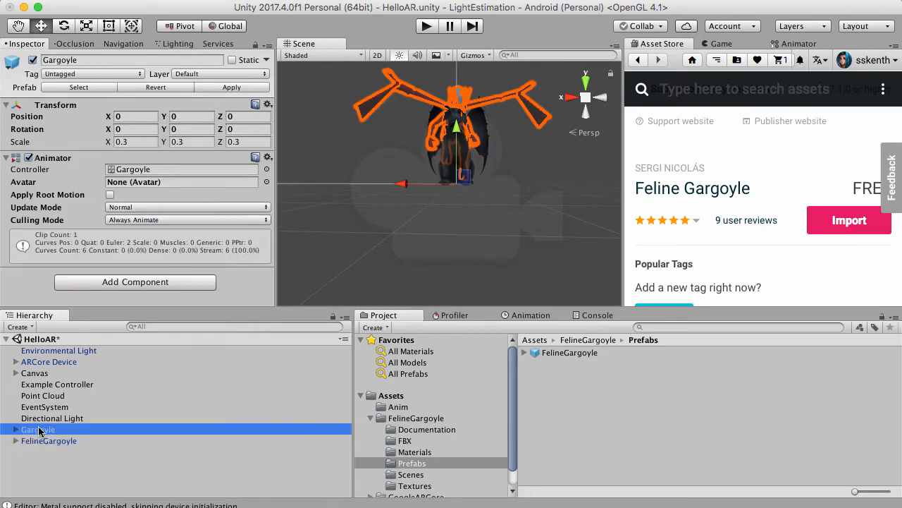
{"action": "left_click", "coordinate": [42, 441]}
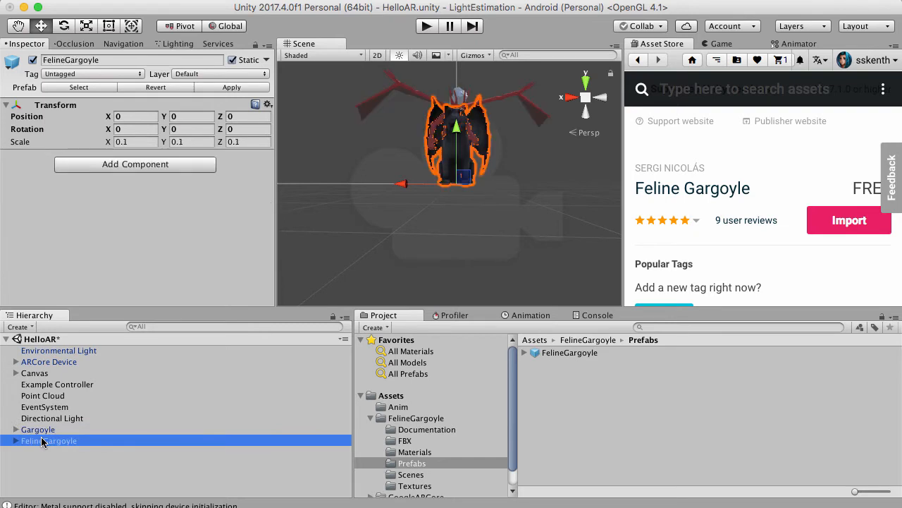
{"action": "left_click", "coordinate": [16, 429]}
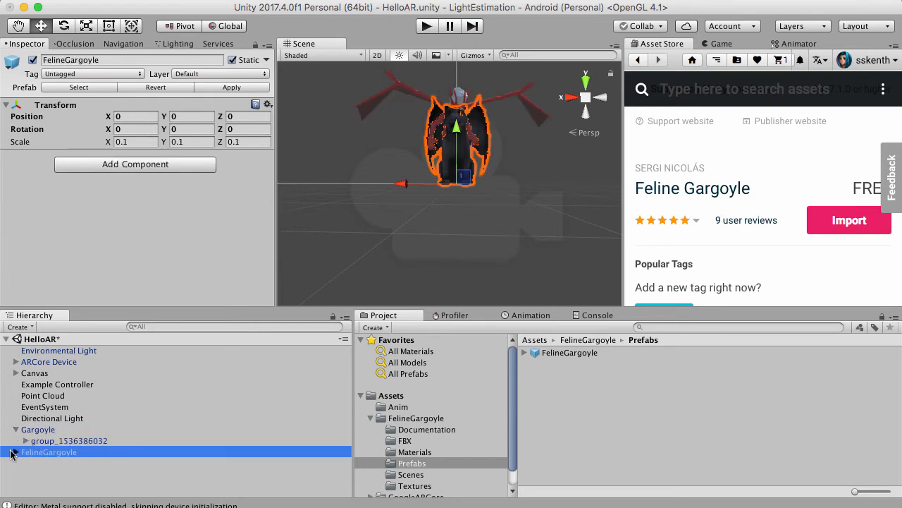
{"action": "left_click", "coordinate": [15, 452]}
{"action": "left_click", "coordinate": [50, 441]}
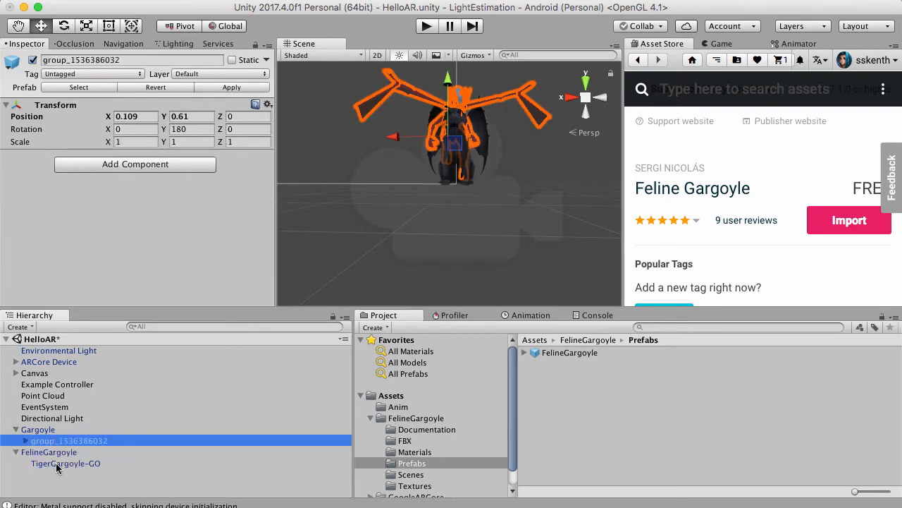
{"action": "left_click", "coordinate": [58, 464]}
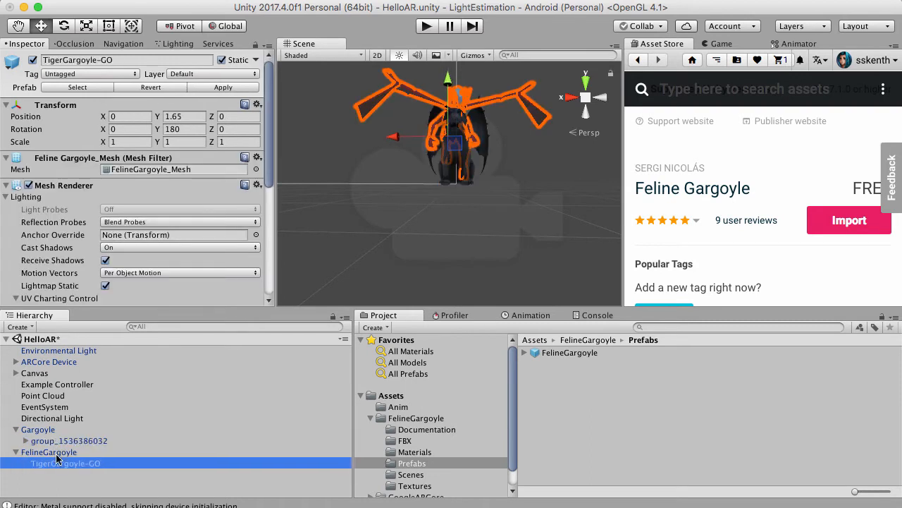
{"action": "left_click", "coordinate": [59, 442]}
{"action": "left_click", "coordinate": [59, 441]}
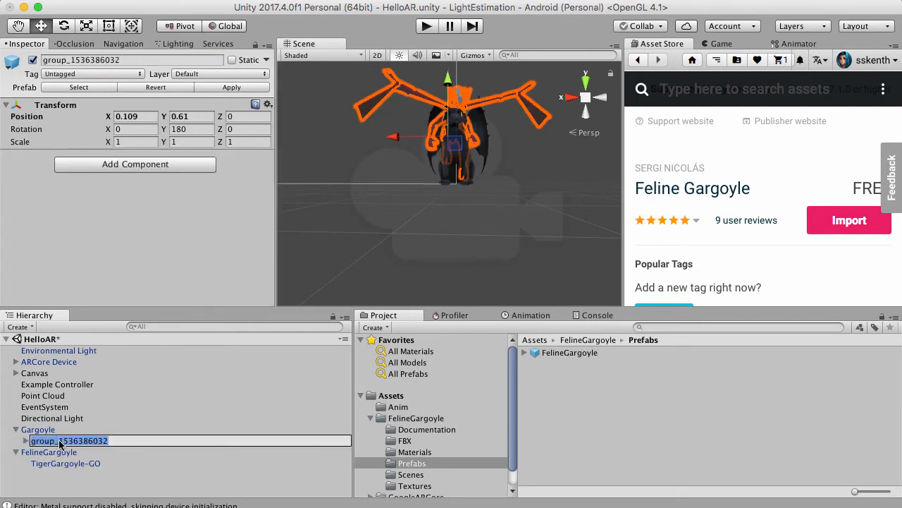
{"action": "left_click", "coordinate": [62, 488]}
{"action": "left_click", "coordinate": [15, 429]}
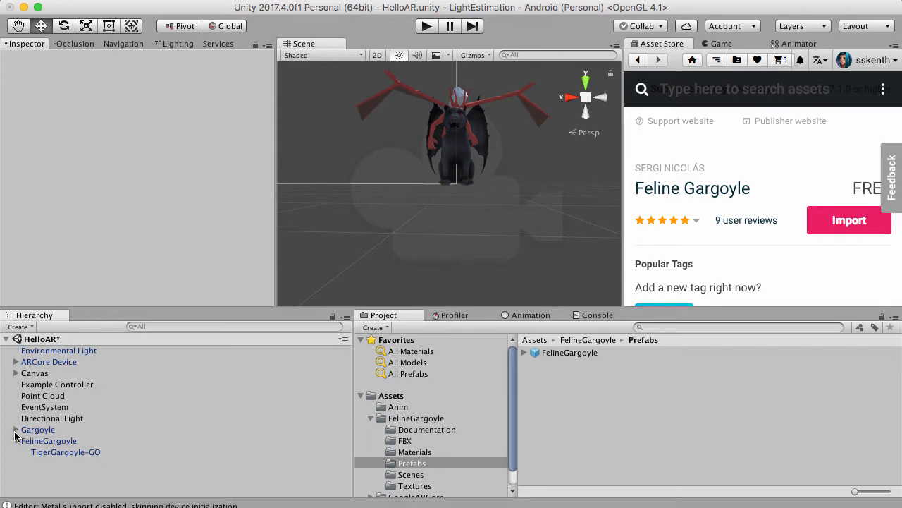
{"action": "left_click", "coordinate": [16, 441]}
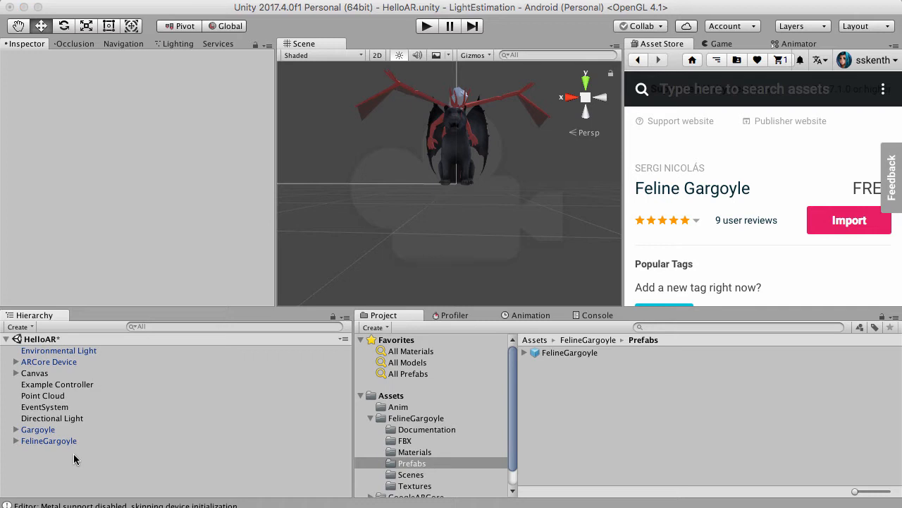
Create an empty GameObject at the root of the HelloAR scene and reset its transform
{"action": "left_click", "coordinate": [55, 464]}
{"action": "right_click", "coordinate": [49, 459]}
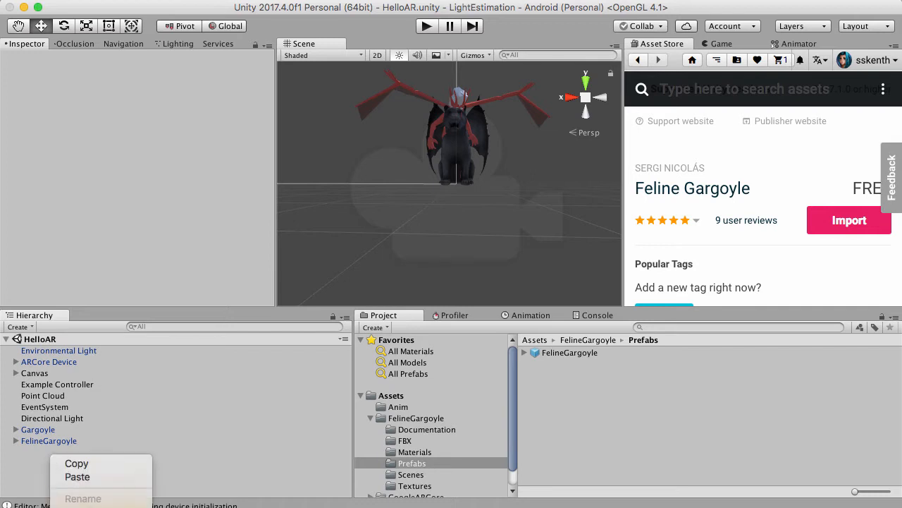
{"action": "left_click", "coordinate": [121, 505]}
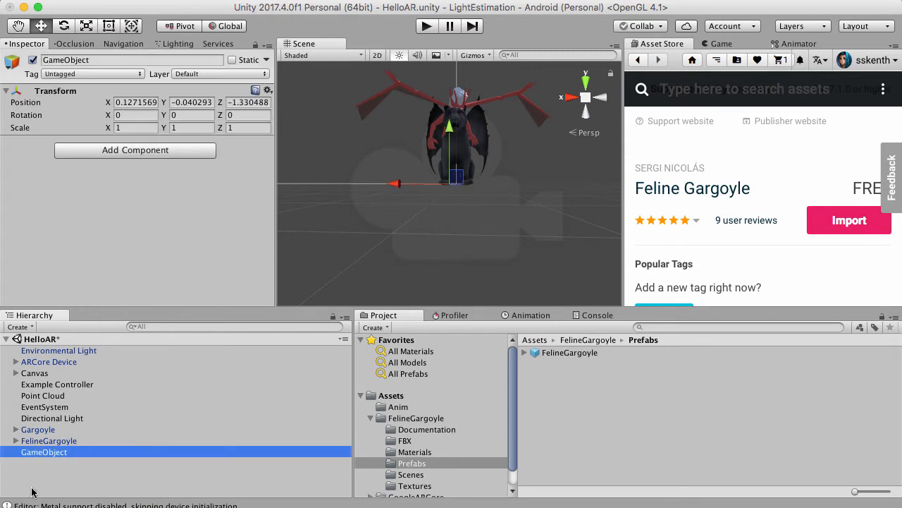
{"action": "left_click", "coordinate": [269, 91]}
{"action": "left_click", "coordinate": [280, 105]}
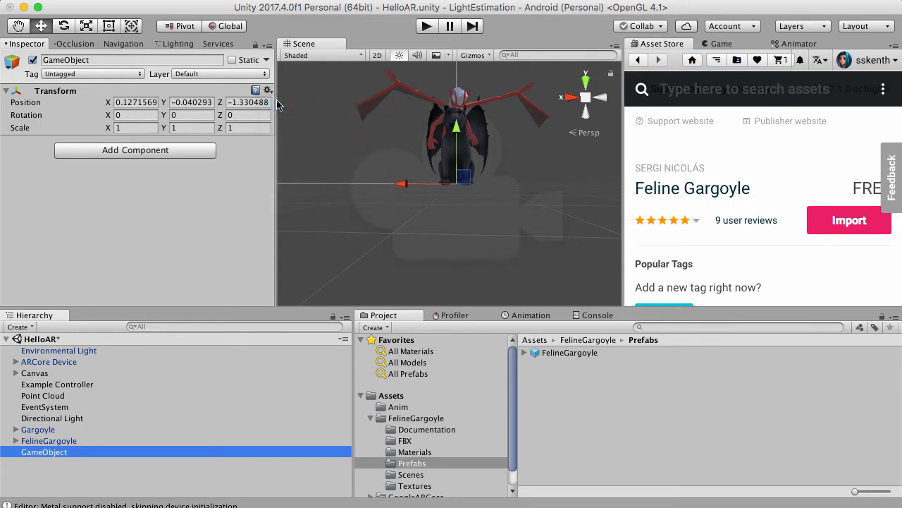
Rename the new empty GameObject as GargoyleParent
{"action": "double_click", "coordinate": [129, 57]}
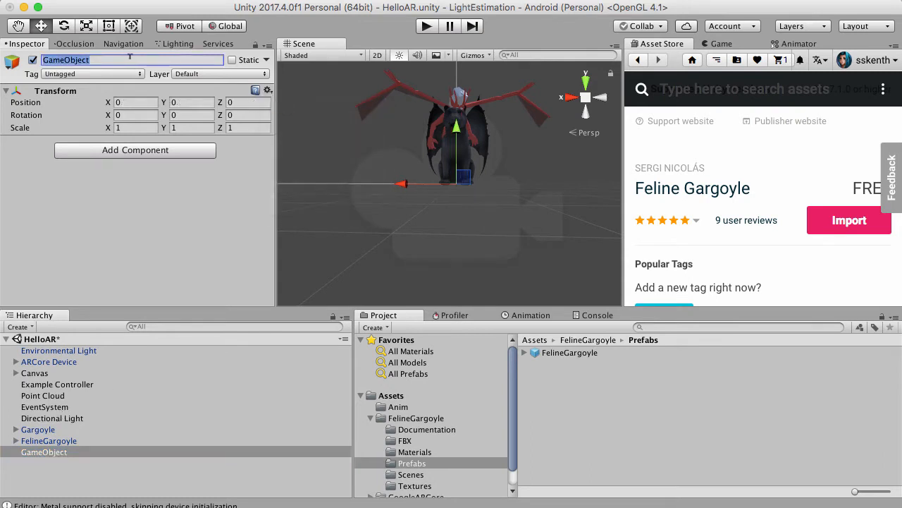
{"action": "type", "text": "Garg"}
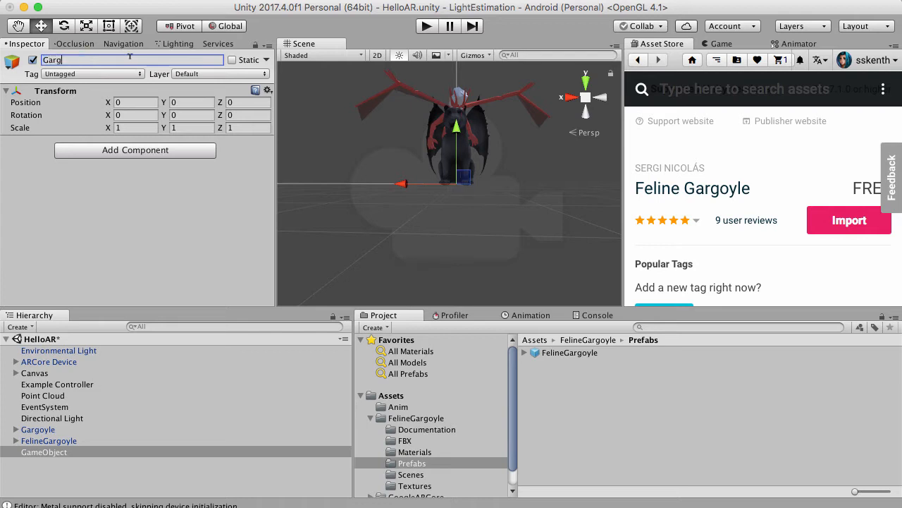
{"action": "type", "text": "oyleParent"}
{"action": "key", "text": "Return"}
Make both Gargoyle and FelineGargoyle children of the GargoyleParent object
{"action": "left_click", "coordinate": [47, 430]}
{"action": "left_click", "coordinate": [48, 441], "text": "shift"}
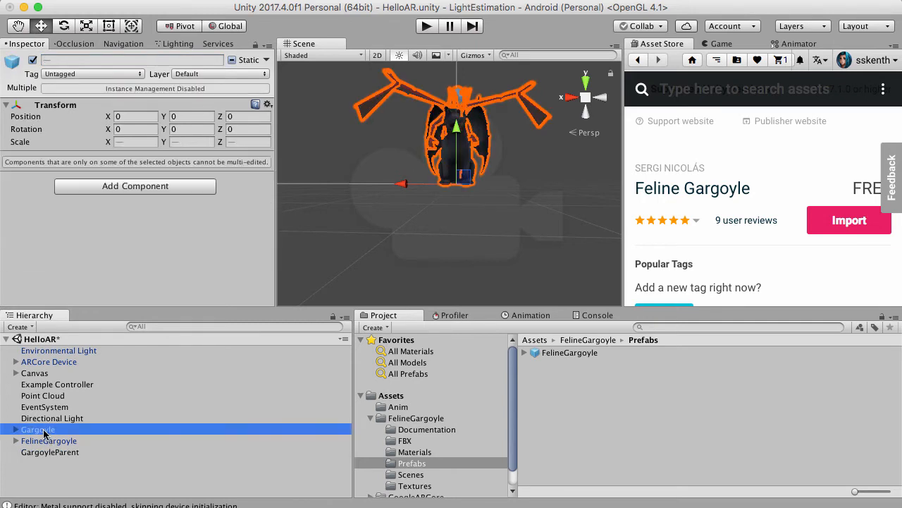
{"action": "left_click_drag", "start_coordinate": [44, 432], "coordinate": [55, 454]}
{"action": "left_click", "coordinate": [15, 429]}
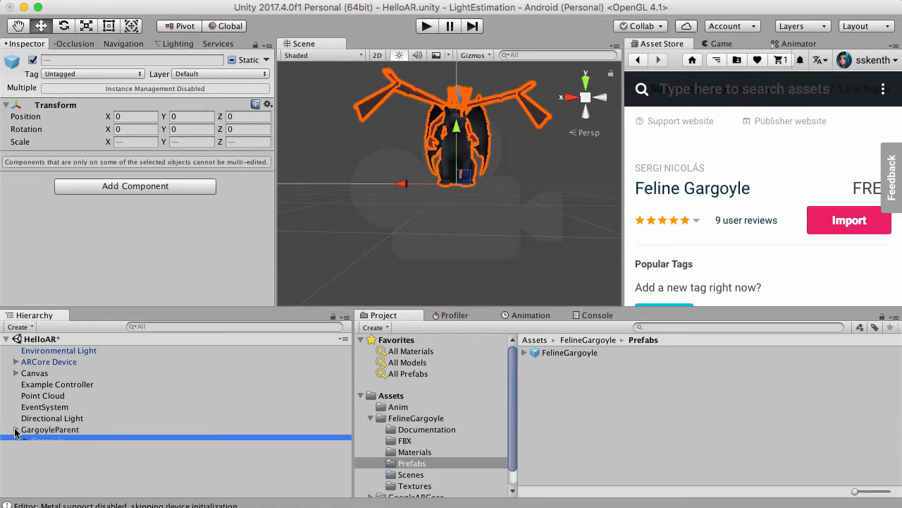
Create a prefab from the GargoyleParent object in the project's Prefab folder
{"action": "left_click", "coordinate": [370, 418]}
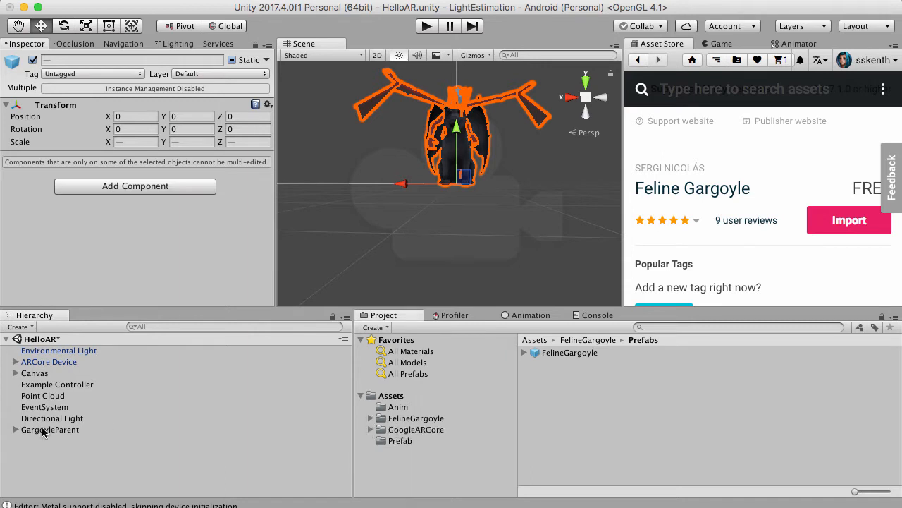
{"action": "left_click_drag", "start_coordinate": [63, 430], "coordinate": [90, 451]}
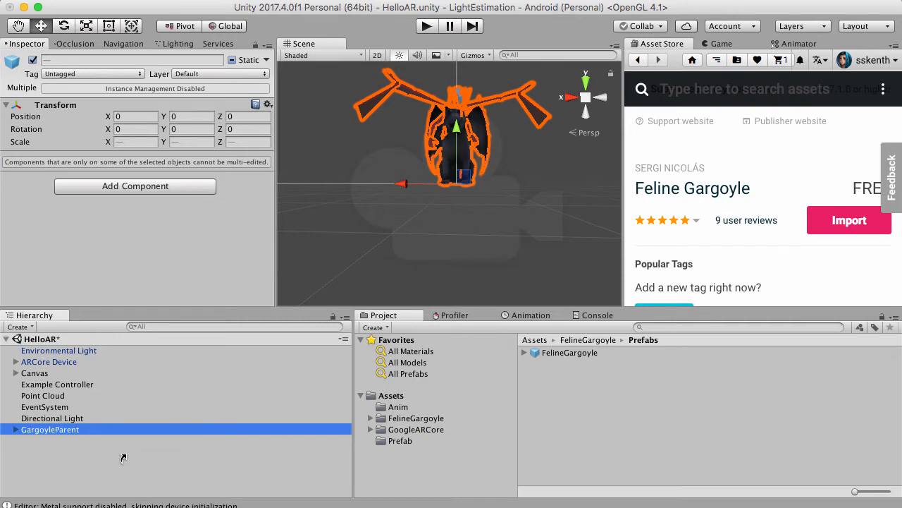
{"action": "left_click", "coordinate": [402, 441]}
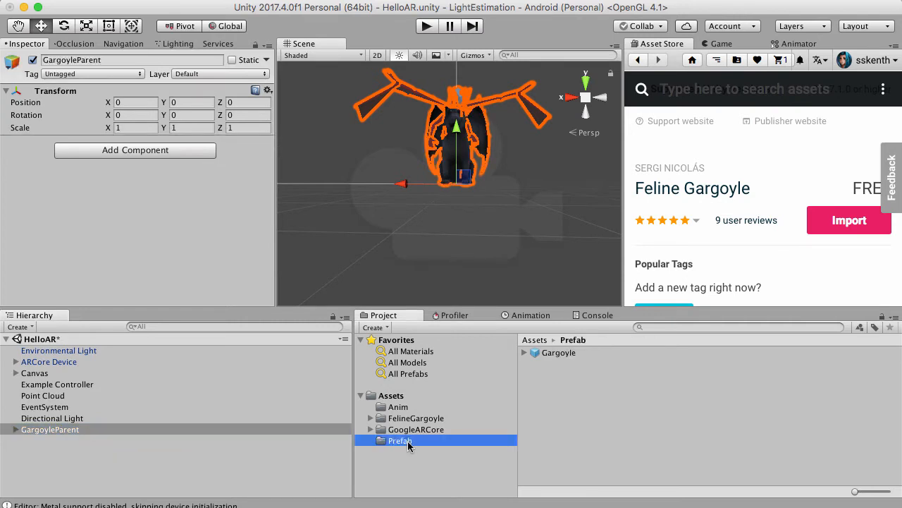
{"action": "left_click_drag", "start_coordinate": [54, 429], "coordinate": [609, 415]}
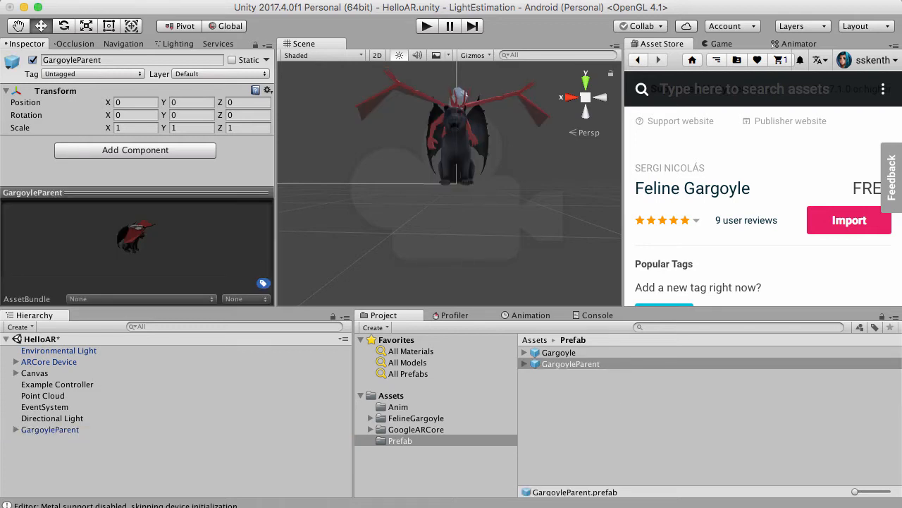
Deactivate both the FelineGargoyle and Gargoyle children inside GargoyleParent
{"action": "left_click", "coordinate": [30, 430]}
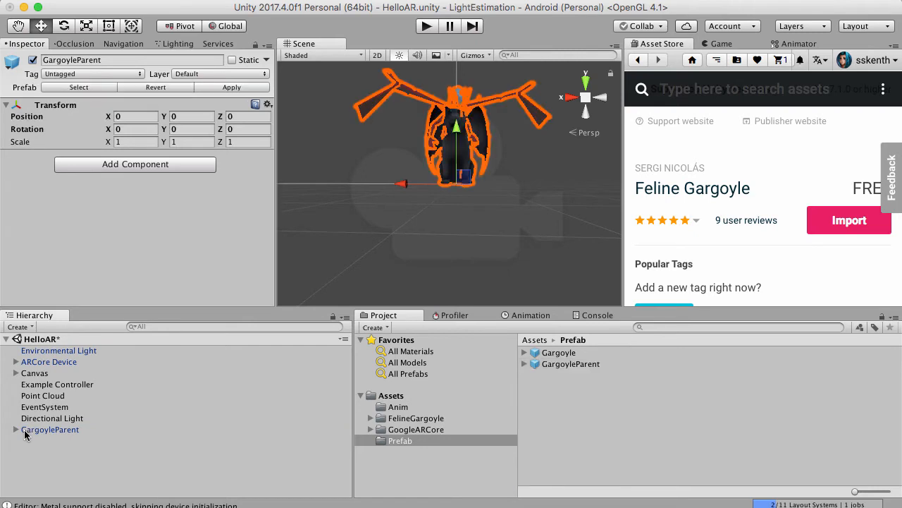
{"action": "left_click", "coordinate": [16, 433]}
{"action": "left_click", "coordinate": [40, 451]}
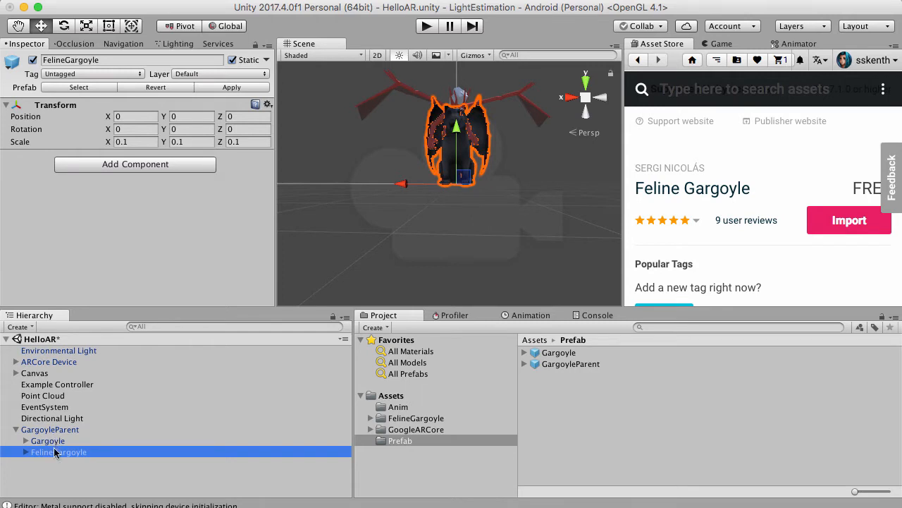
{"action": "left_click", "coordinate": [32, 60]}
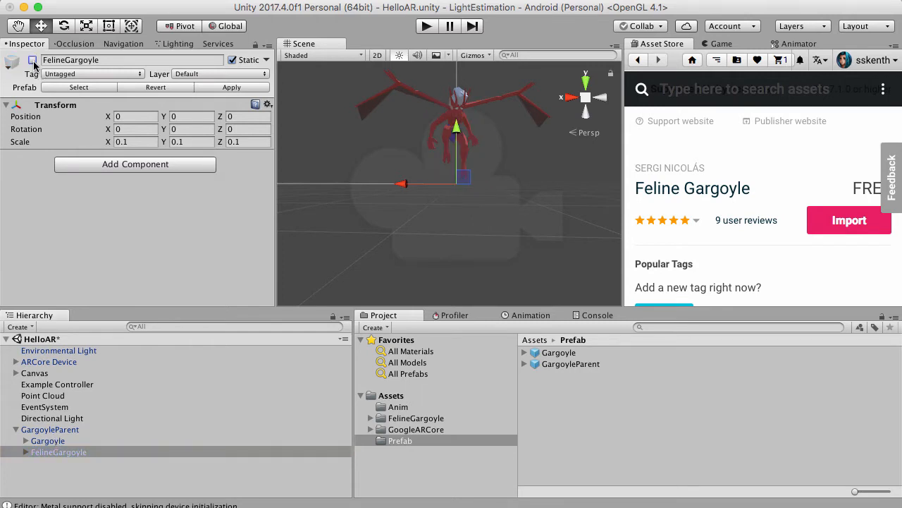
{"action": "left_click", "coordinate": [61, 444]}
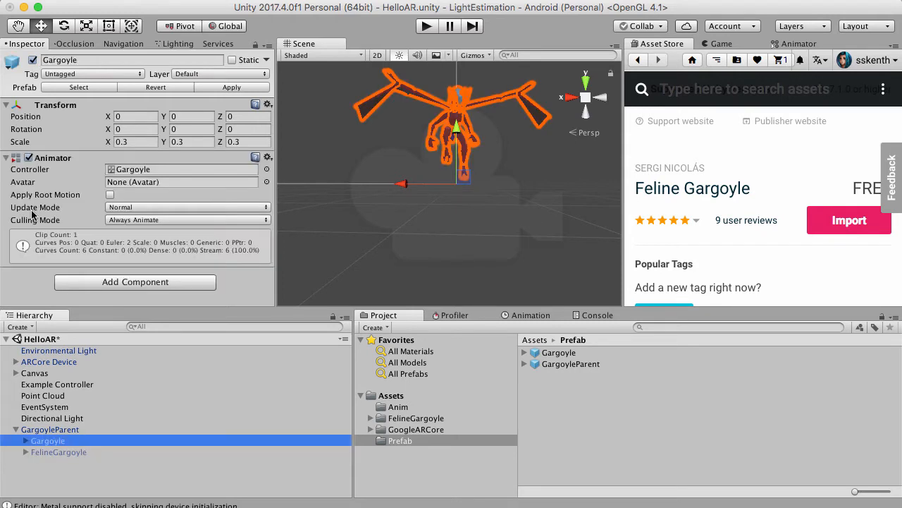
{"action": "left_click", "coordinate": [33, 59]}
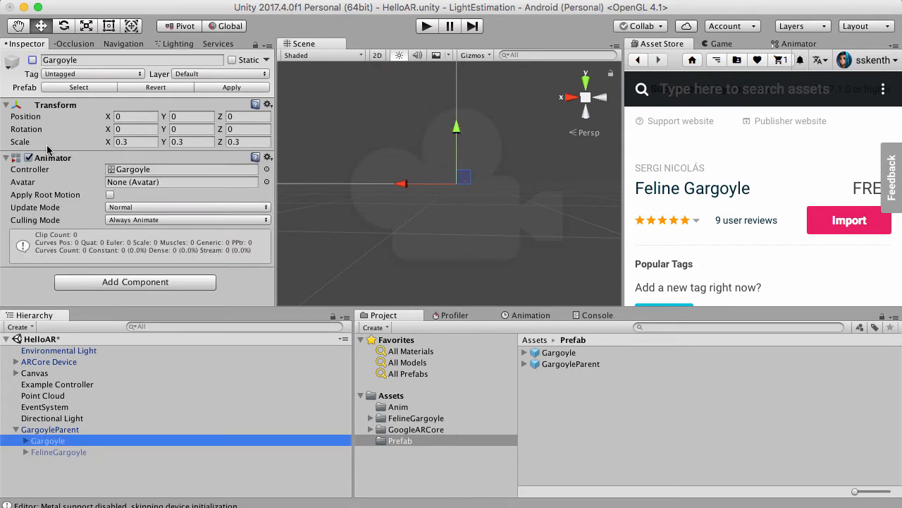
Reactivate the FelineGargoyle child and rename it as StoneGargoyle
{"action": "left_click", "coordinate": [63, 451]}
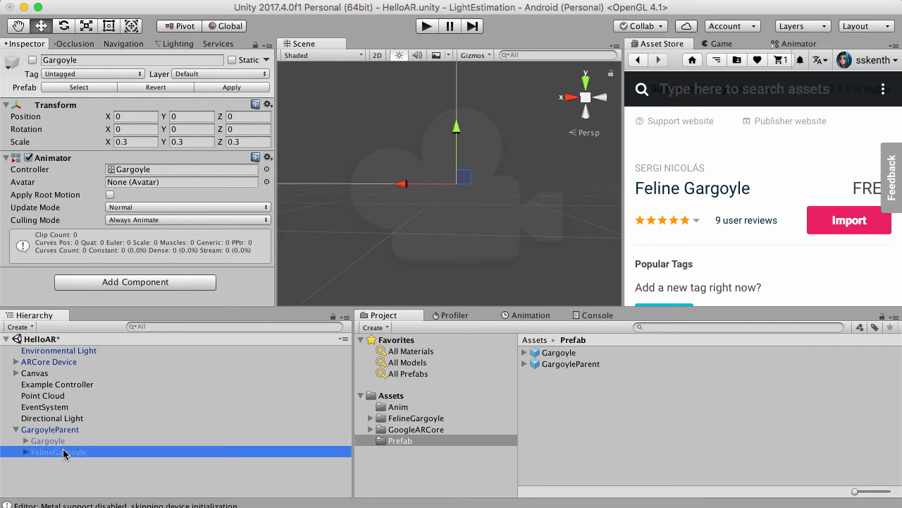
{"action": "left_click", "coordinate": [33, 61]}
{"action": "left_click", "coordinate": [64, 59]}
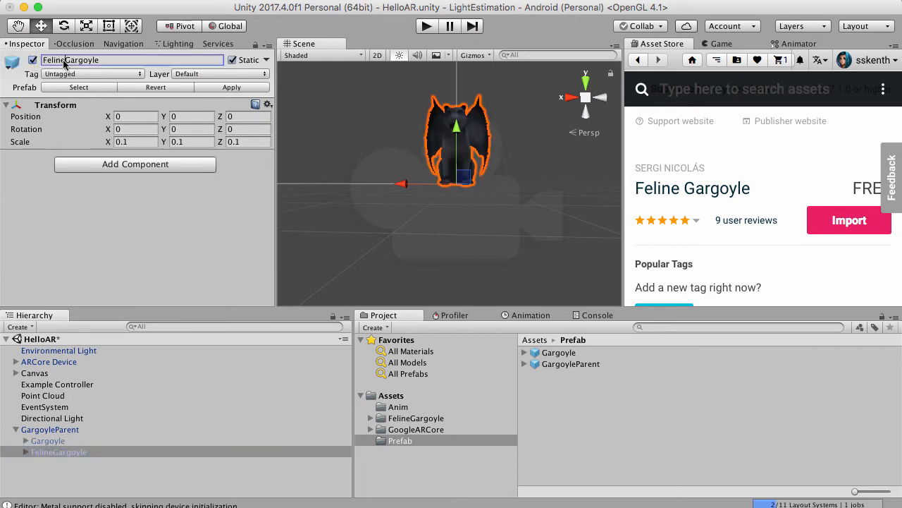
{"action": "left_click", "coordinate": [65, 60]}
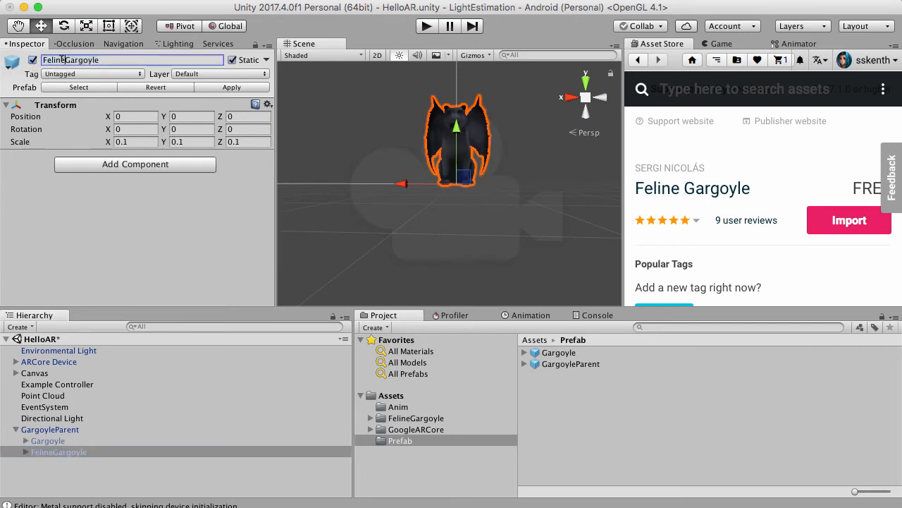
{"action": "left_click_drag", "start_coordinate": [65, 60], "coordinate": [42, 60]}
{"action": "type", "text": "Stone"}
{"action": "key", "text": "Return"}
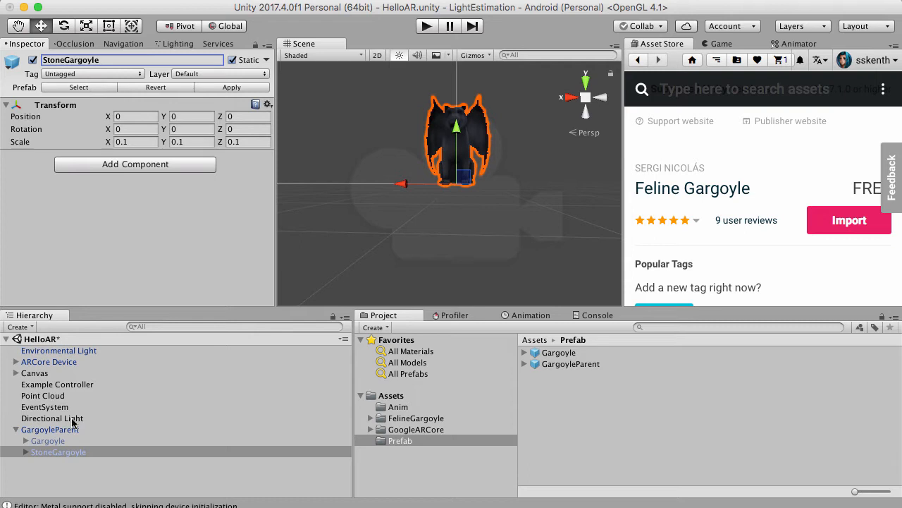
Rename the deactivated Gargoyle child as FlyingGargoyle
{"action": "left_click", "coordinate": [75, 442]}
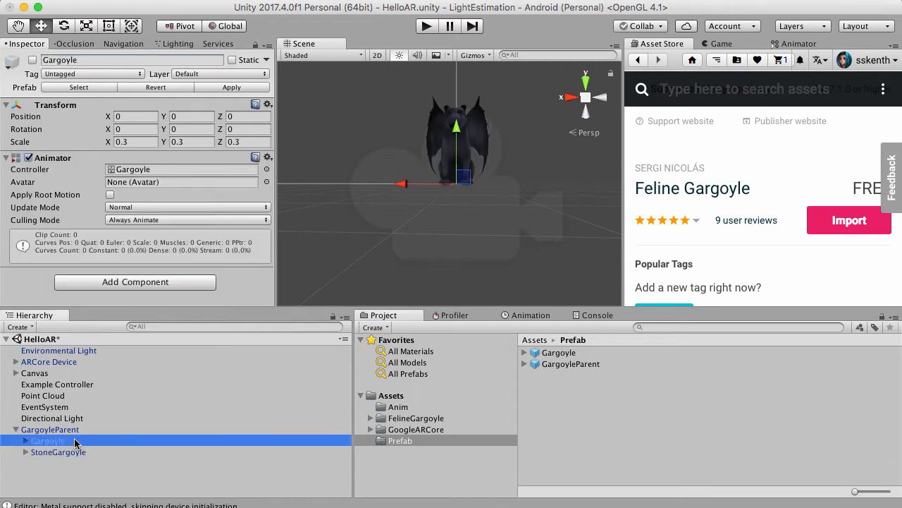
{"action": "left_click", "coordinate": [44, 60]}
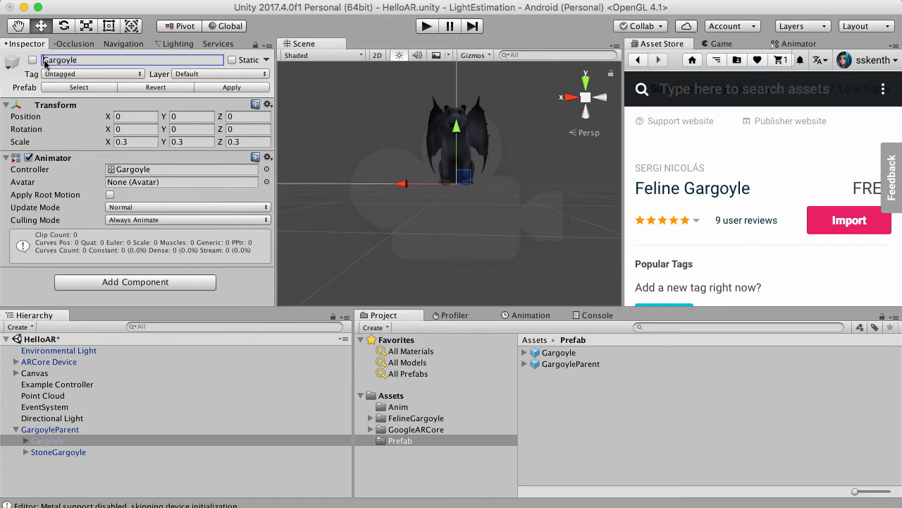
{"action": "type", "text": "Flying"}
{"action": "key", "text": "Return"}
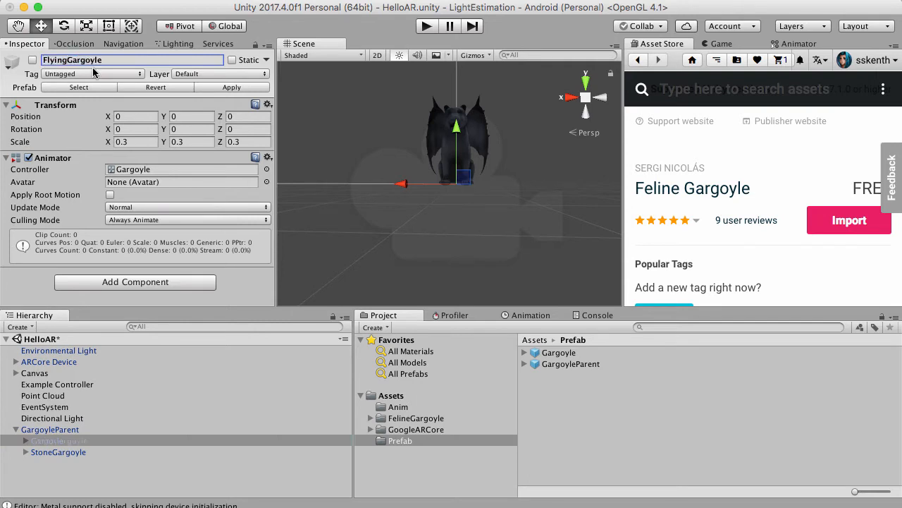
Activate the FlyingGargoyle child inside GargoyleParent and save the HelloAR scene
{"action": "left_click", "coordinate": [32, 60]}
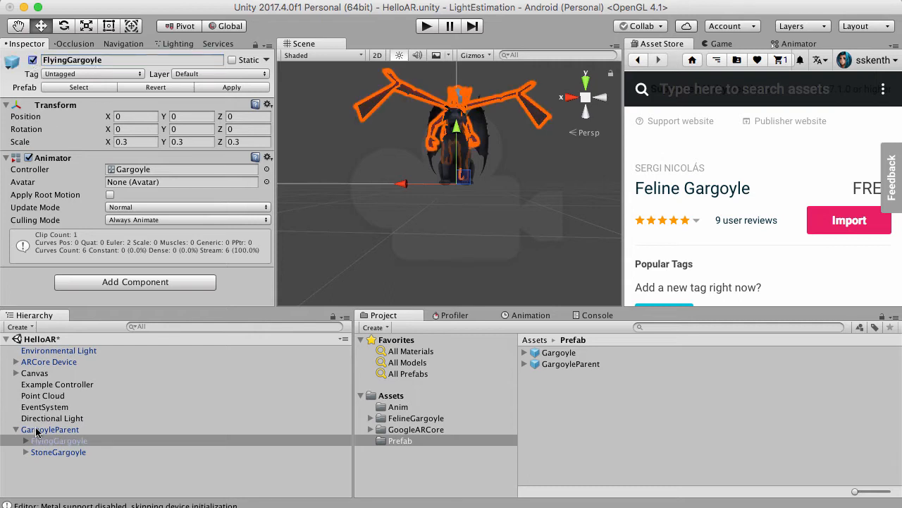
{"action": "left_click", "coordinate": [40, 430]}
{"action": "left_click", "coordinate": [76, 337]}
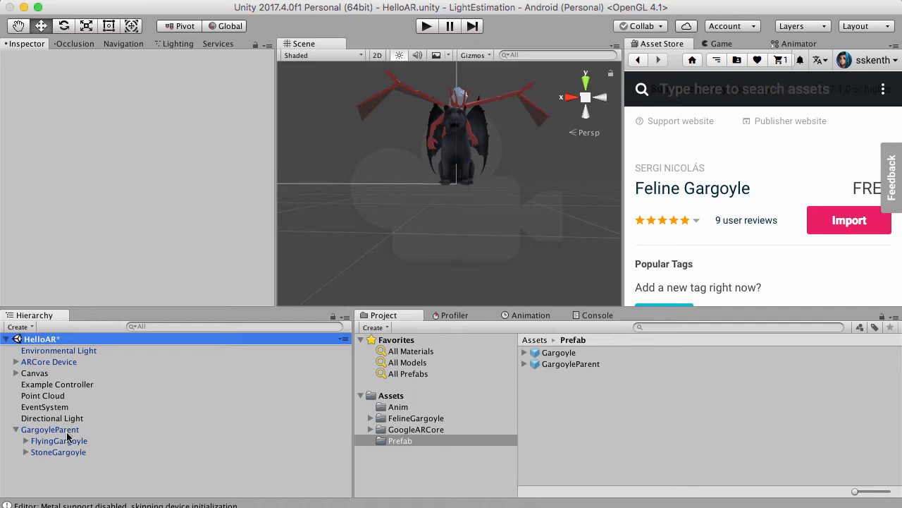
{"action": "scroll", "coordinate": [409, 182], "scroll_direction": "down", "scroll_amount": 4}
{"action": "scroll", "coordinate": [448, 201], "scroll_direction": "up", "scroll_amount": 5}
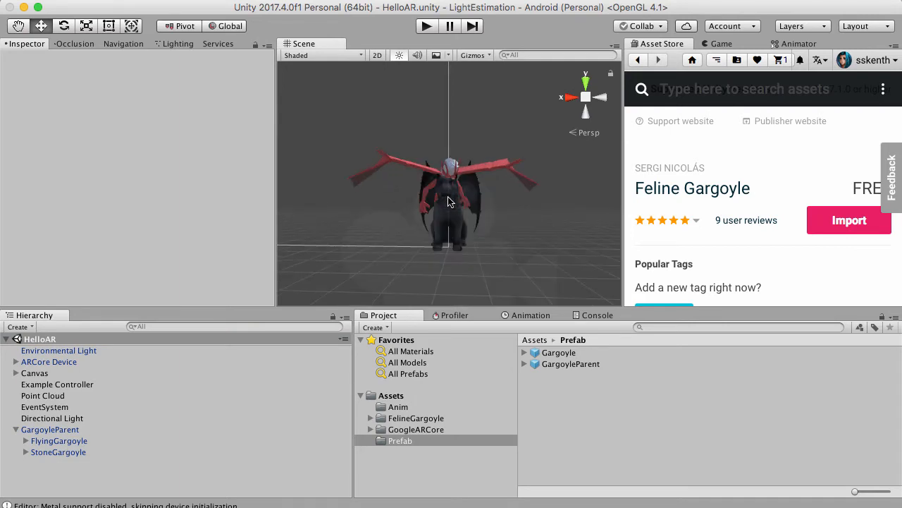
Examine the components of FlyingGargoyle, StoneGargoyle and StoneGargoyle's TigerGargoyle-GO child
{"action": "left_click", "coordinate": [85, 430]}
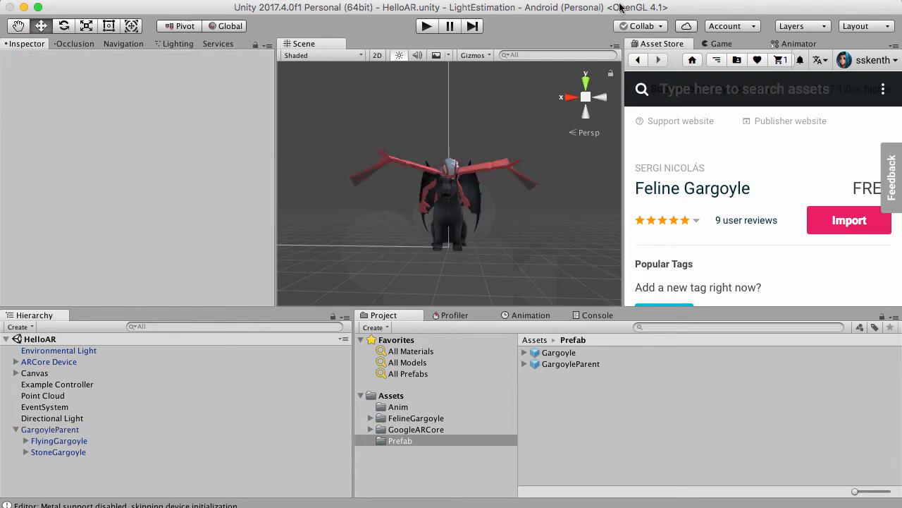
{"action": "left_click", "coordinate": [502, 171]}
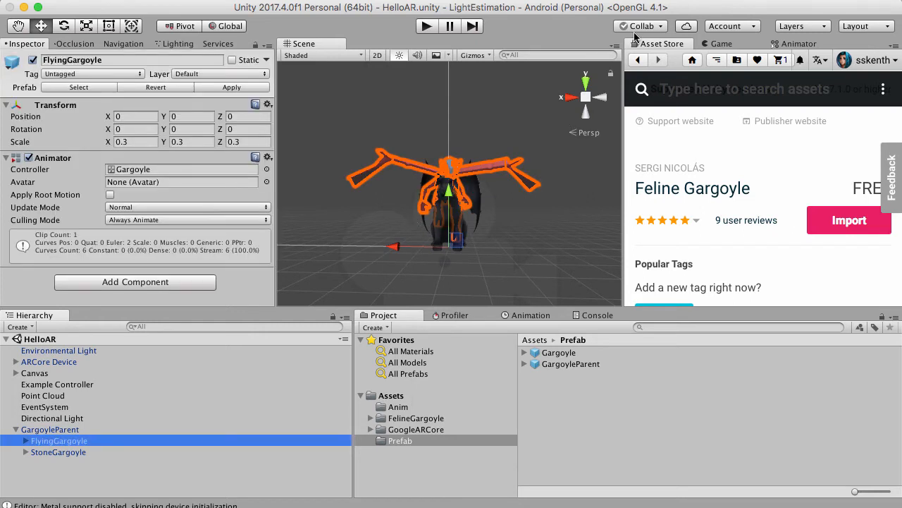
{"action": "left_click", "coordinate": [70, 452]}
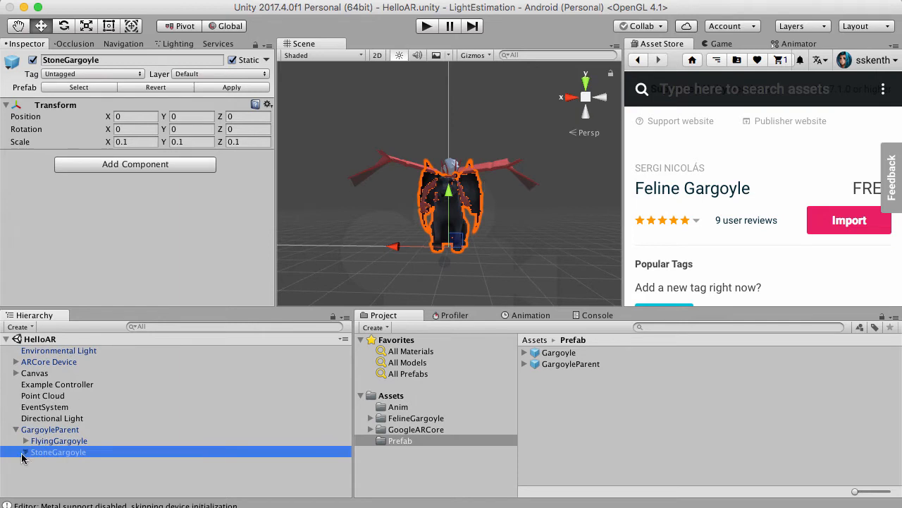
{"action": "left_click", "coordinate": [23, 454]}
{"action": "left_click", "coordinate": [51, 465]}
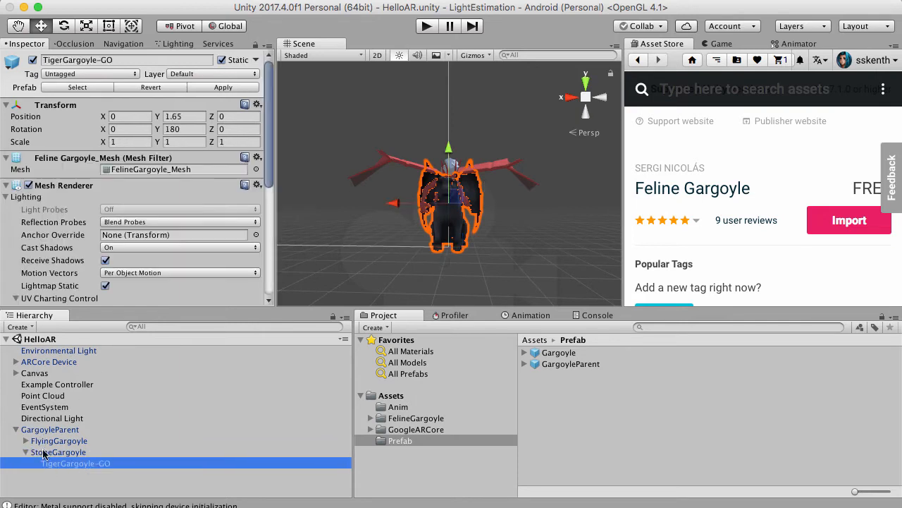
Open the list of components that can be added to the StoneGargoyle object itself
{"action": "left_click", "coordinate": [43, 454]}
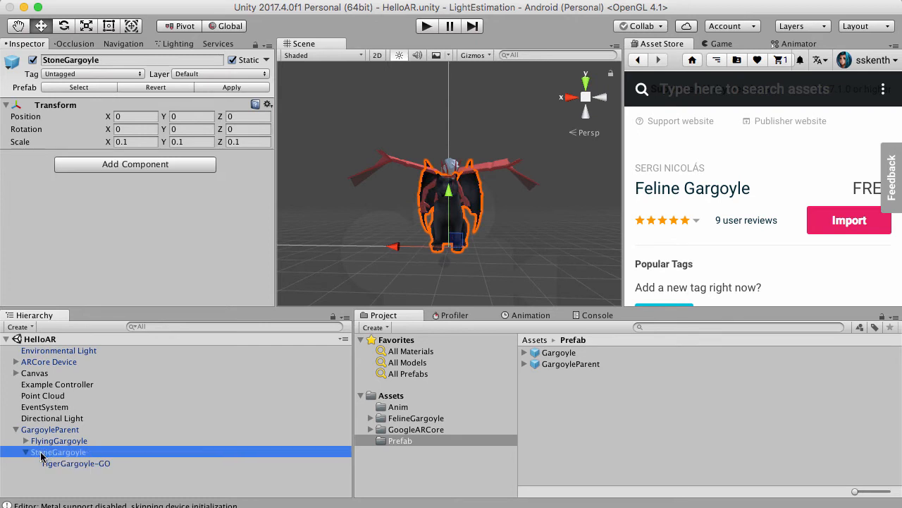
{"action": "left_click", "coordinate": [26, 454]}
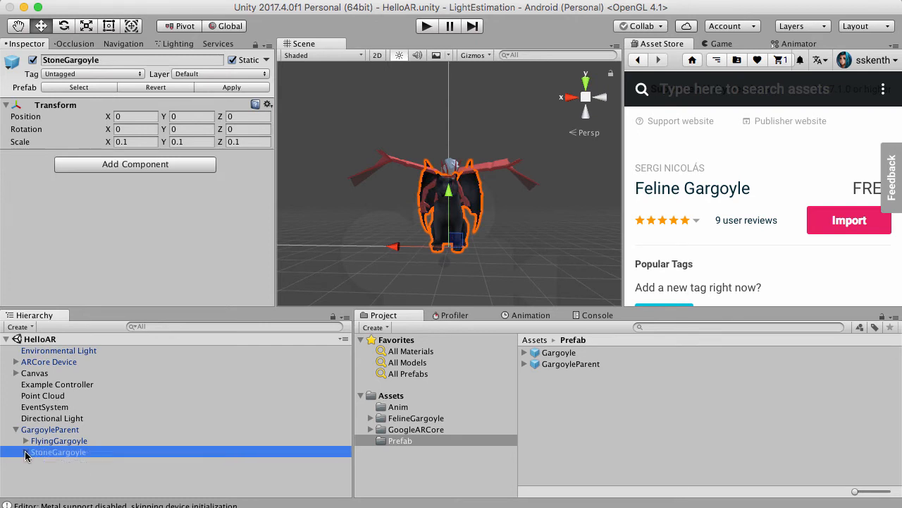
{"action": "left_click", "coordinate": [207, 229]}
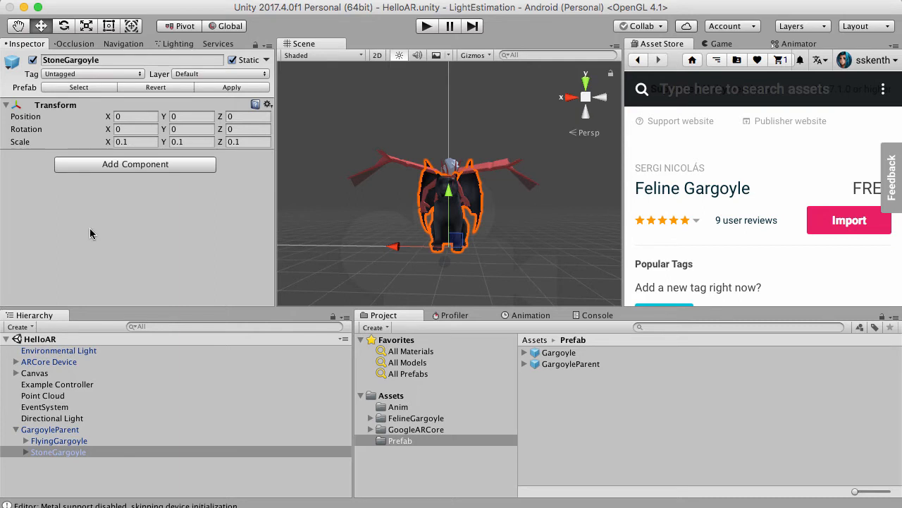
{"action": "left_click", "coordinate": [131, 166]}
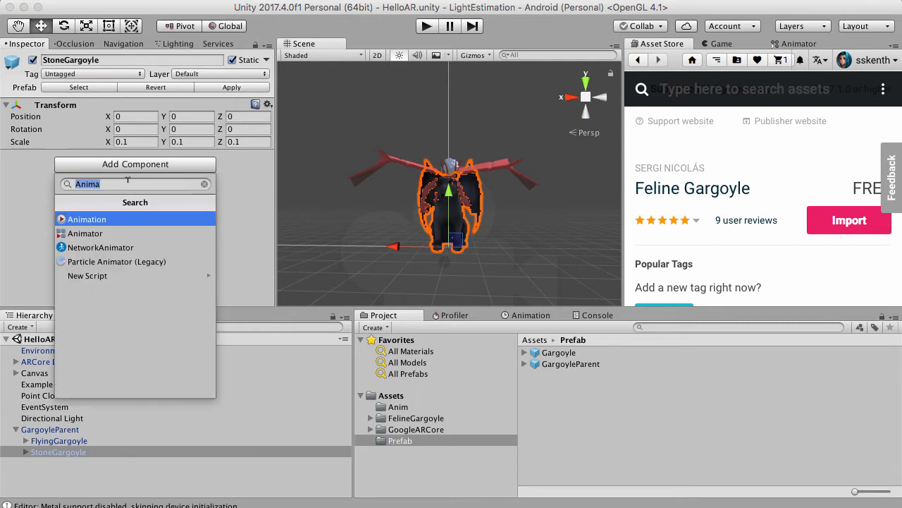
Add a Rigidbody component to the StoneGargoyle object
{"action": "type", "text": "rig"}
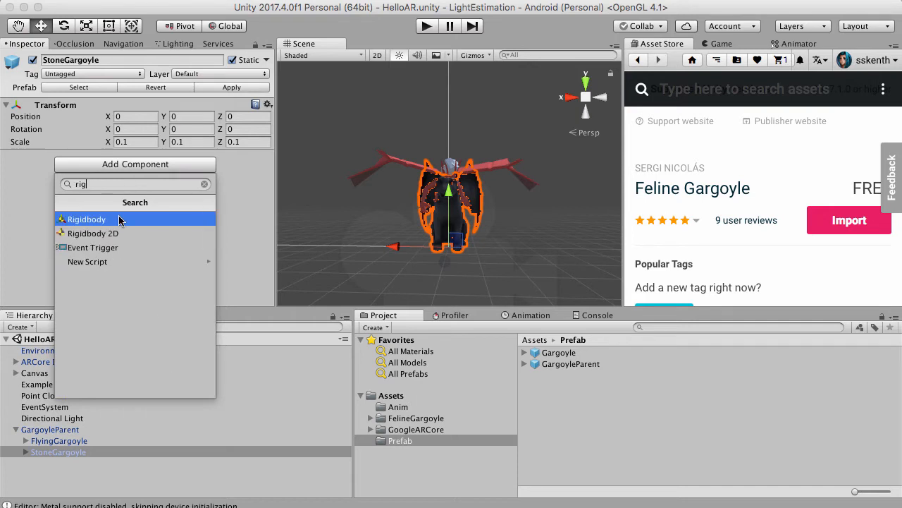
{"action": "key", "text": "Return"}
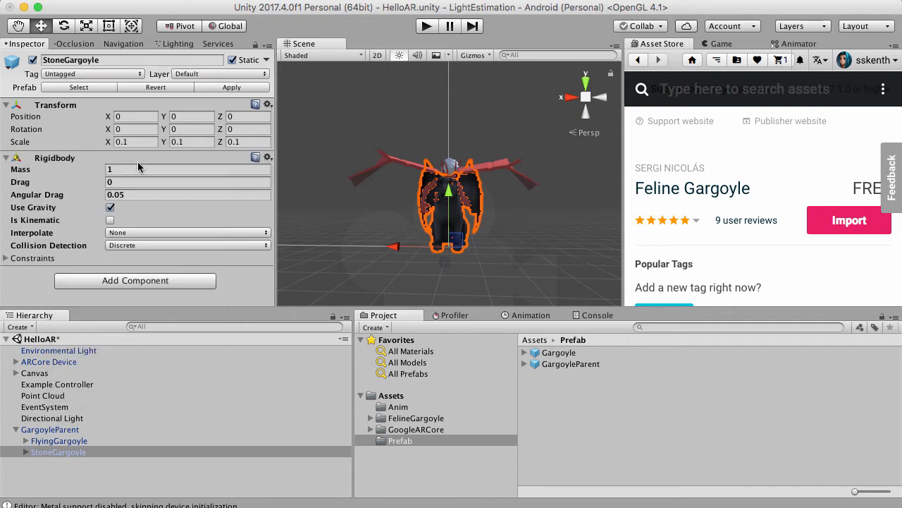
{"action": "left_click", "coordinate": [150, 281]}
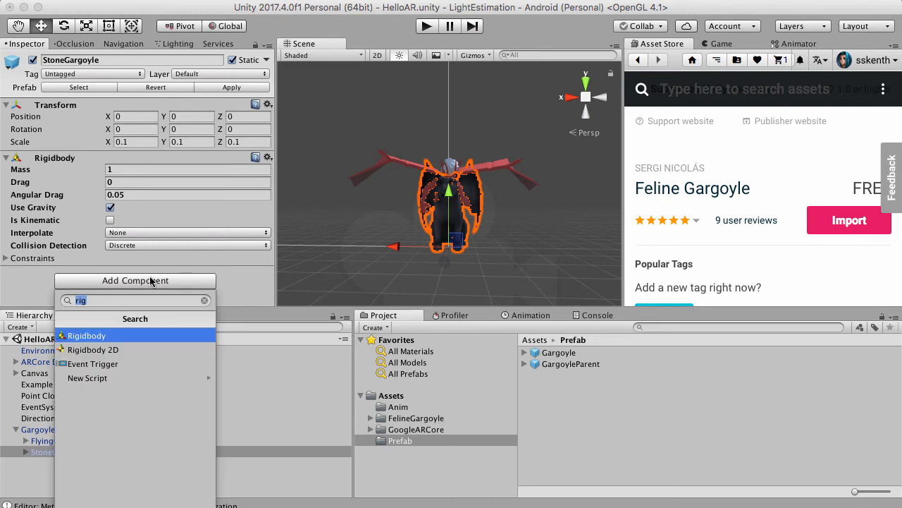
{"action": "left_click", "coordinate": [235, 277]}
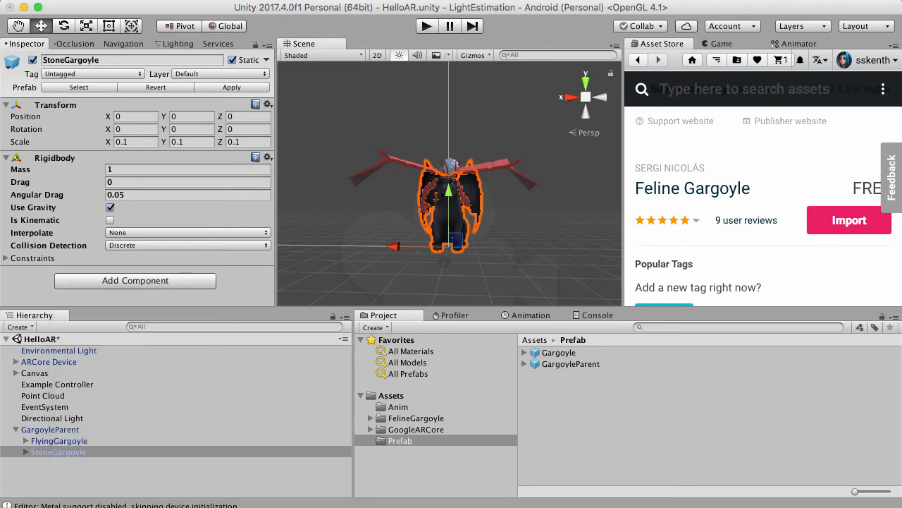
Create a plane at the root of the scene and reset its transform
{"action": "left_click", "coordinate": [41, 476]}
{"action": "right_click", "coordinate": [44, 471]}
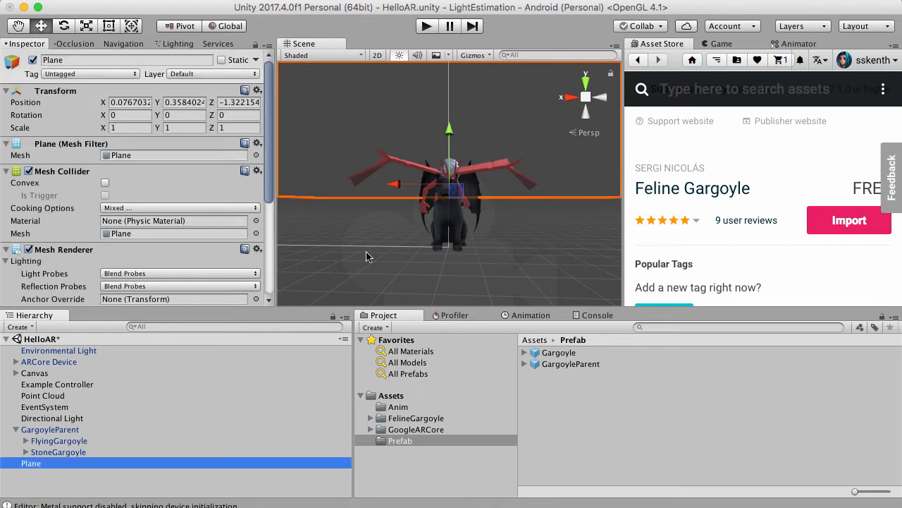
{"action": "left_click", "coordinate": [258, 91]}
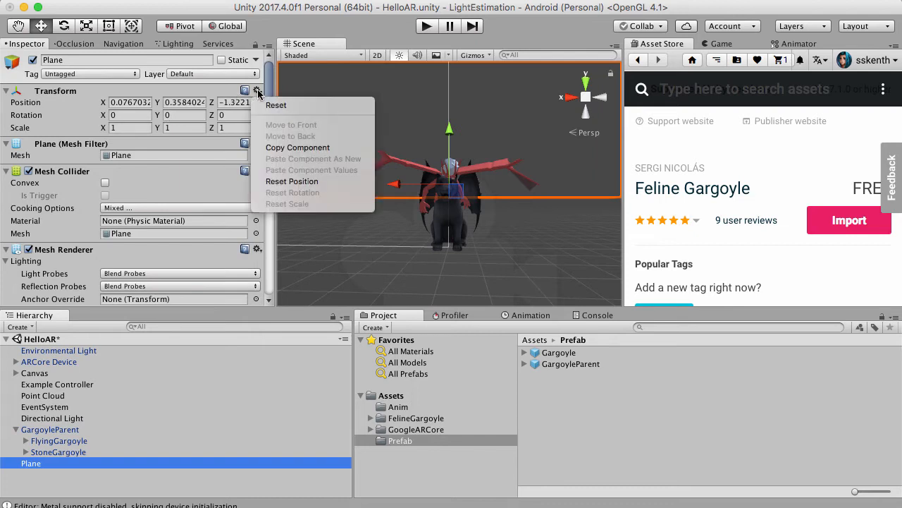
{"action": "left_click", "coordinate": [261, 103]}
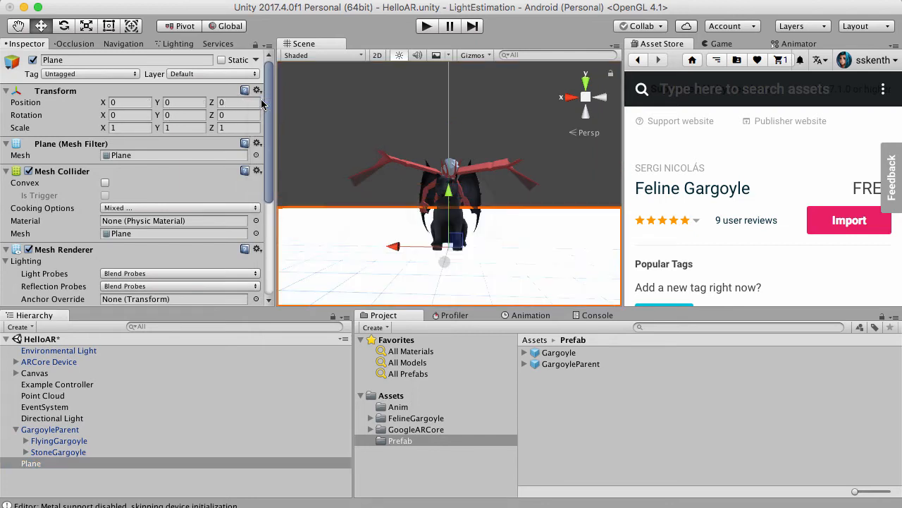
Raise GargoyleParent above the plane to a Y position of about 0.312
{"action": "left_click", "coordinate": [53, 430]}
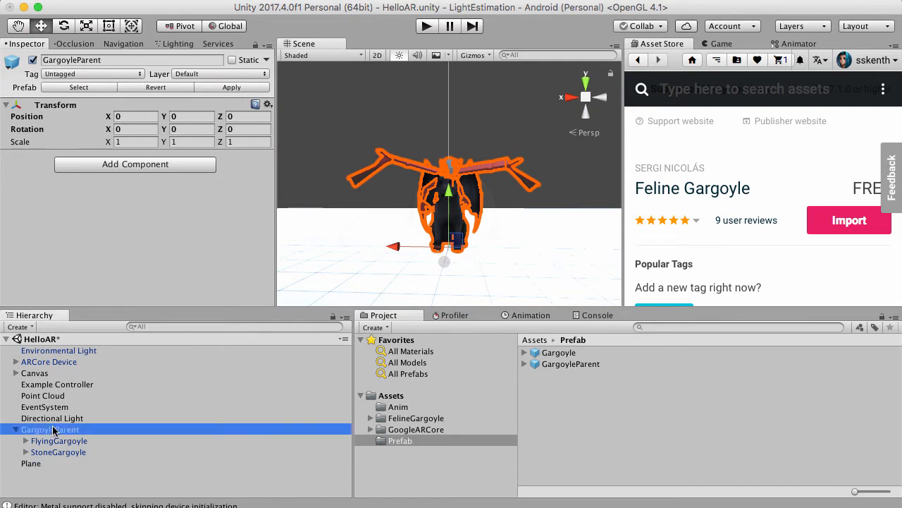
{"action": "left_click_drag", "start_coordinate": [448, 191], "coordinate": [465, 122]}
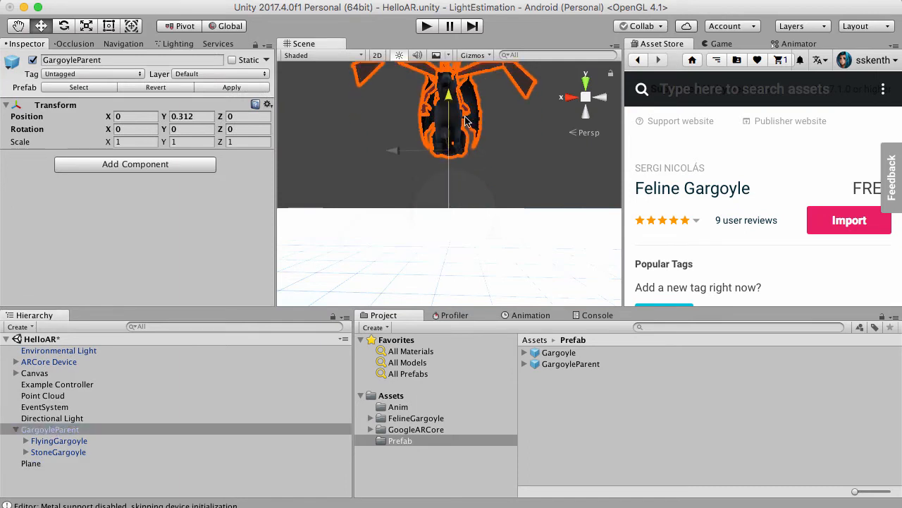
{"action": "left_click", "coordinate": [576, 165]}
Review the plane's collider and renderer settings, and test the scene briefly in Play mode
{"action": "left_click", "coordinate": [490, 301]}
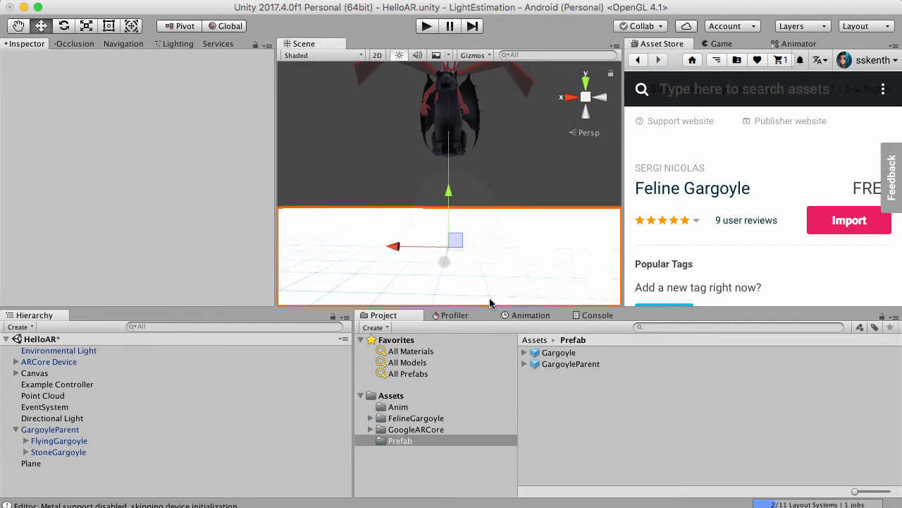
{"action": "scroll", "coordinate": [189, 207], "scroll_direction": "down", "scroll_amount": 3}
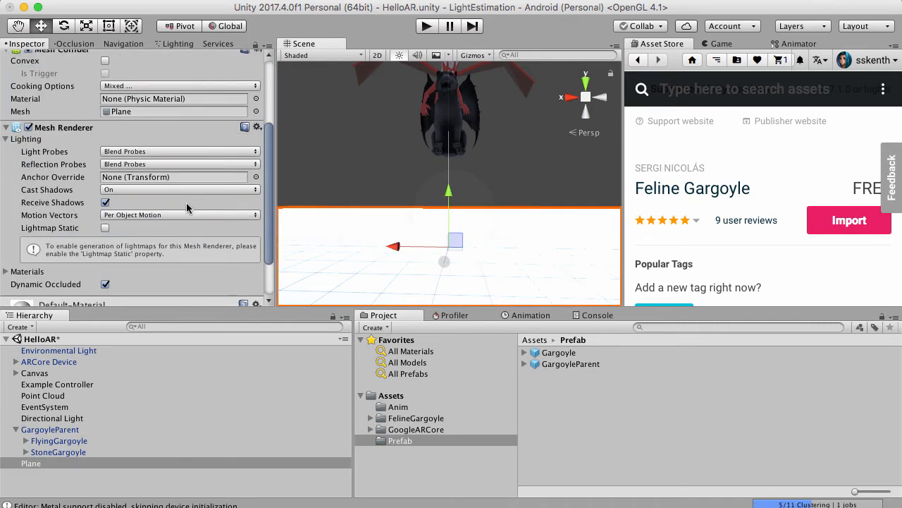
{"action": "scroll", "coordinate": [186, 203], "scroll_direction": "down", "scroll_amount": 3}
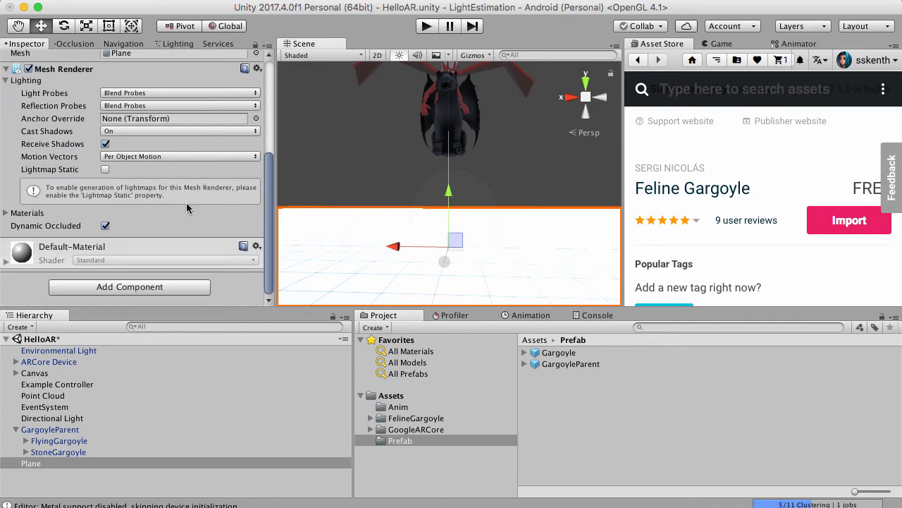
{"action": "left_click", "coordinate": [311, 153]}
{"action": "left_click", "coordinate": [426, 26]}
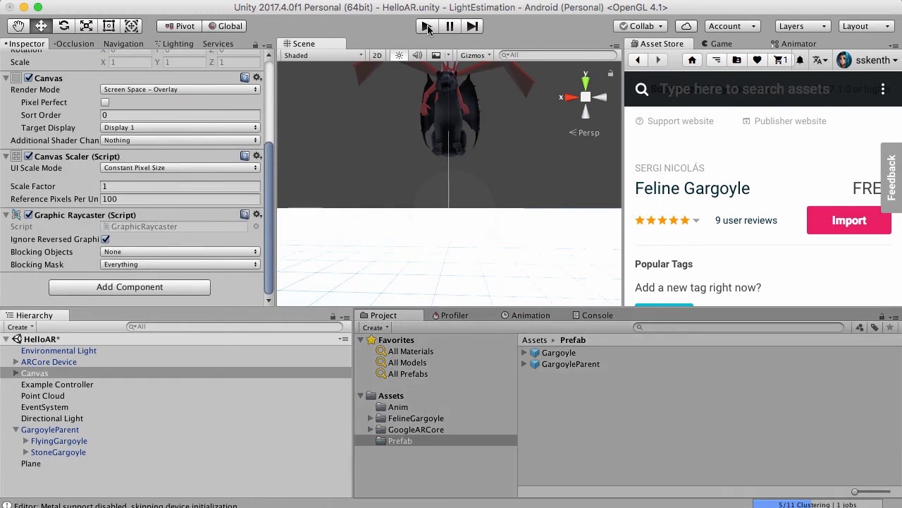
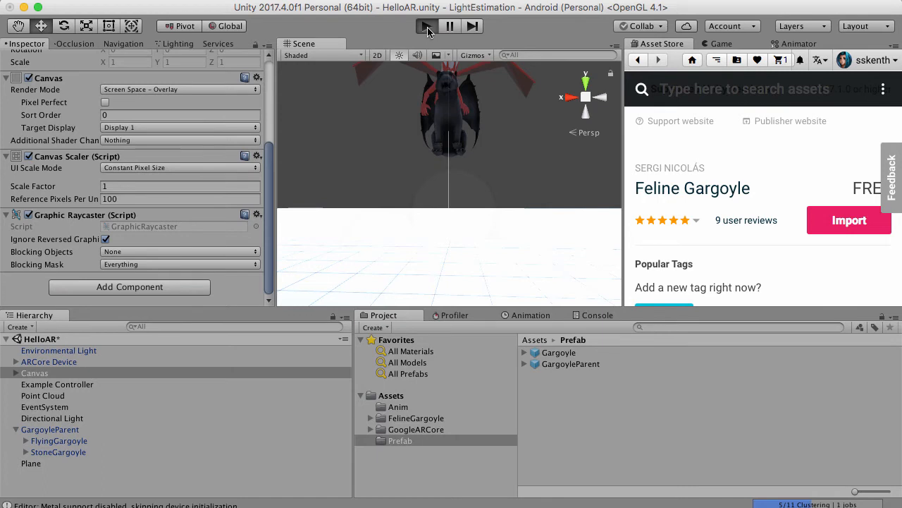
{"action": "left_click", "coordinate": [427, 26]}
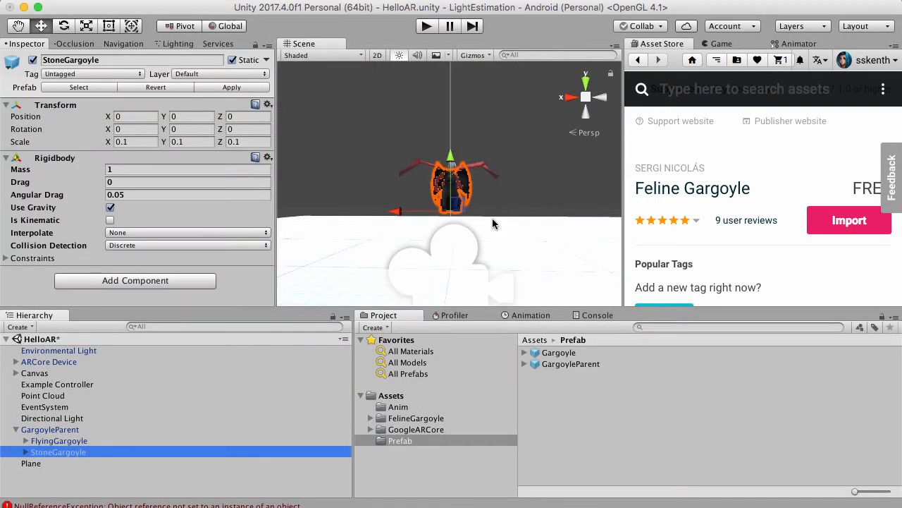
Disable the Static flag on StoneGargoyle and its children, and check the flag on FlyingGargoyle and TigerGargoyle-GO
{"action": "left_click", "coordinate": [232, 60]}
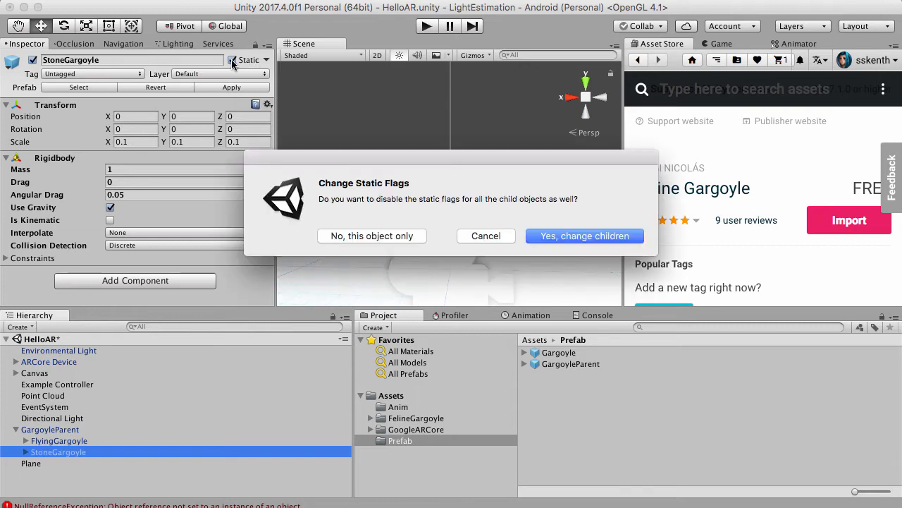
{"action": "left_click", "coordinate": [561, 236]}
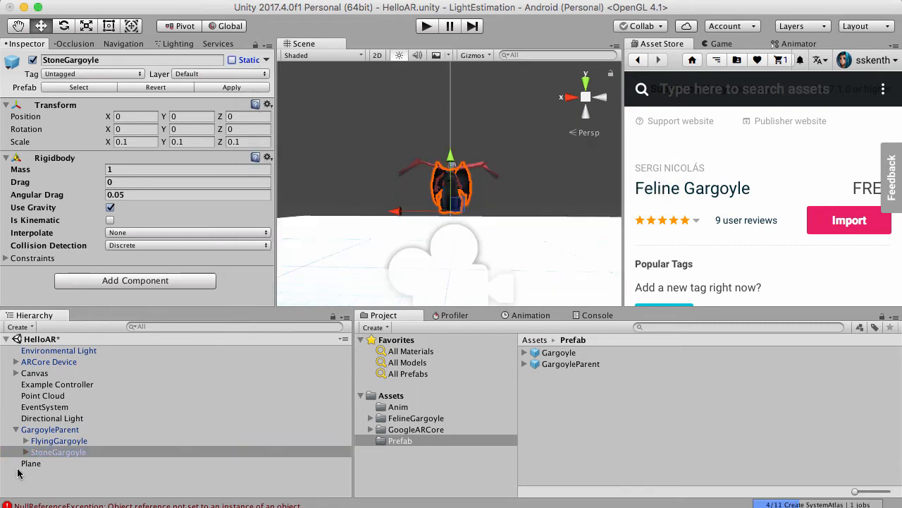
{"action": "left_click", "coordinate": [47, 443]}
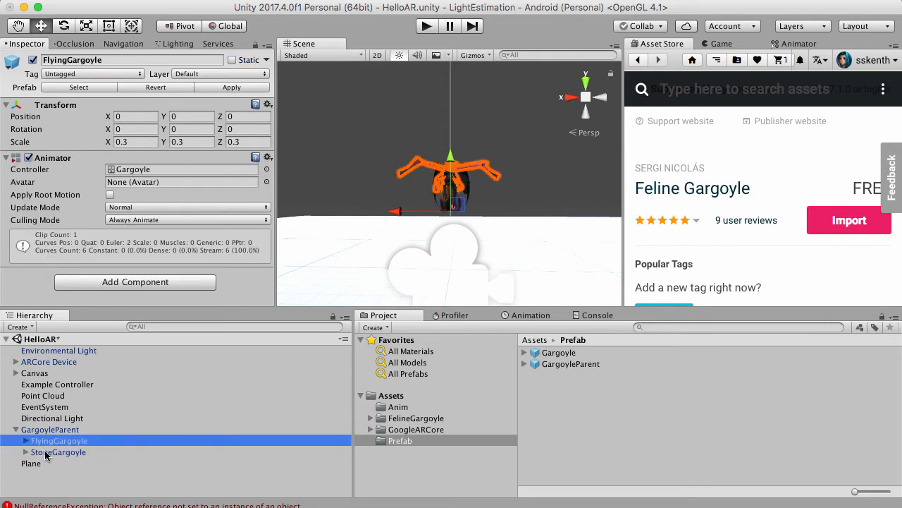
{"action": "left_click", "coordinate": [45, 454]}
{"action": "key", "text": "Right"}
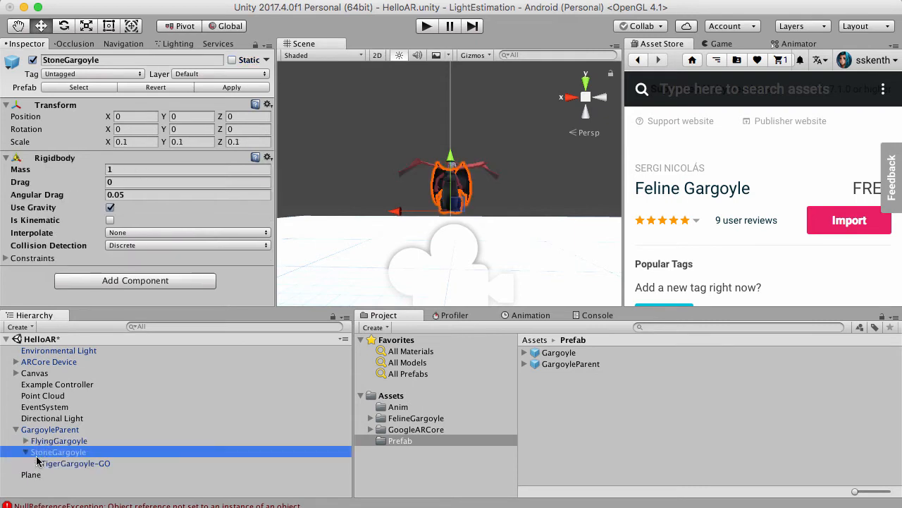
{"action": "left_click", "coordinate": [38, 463]}
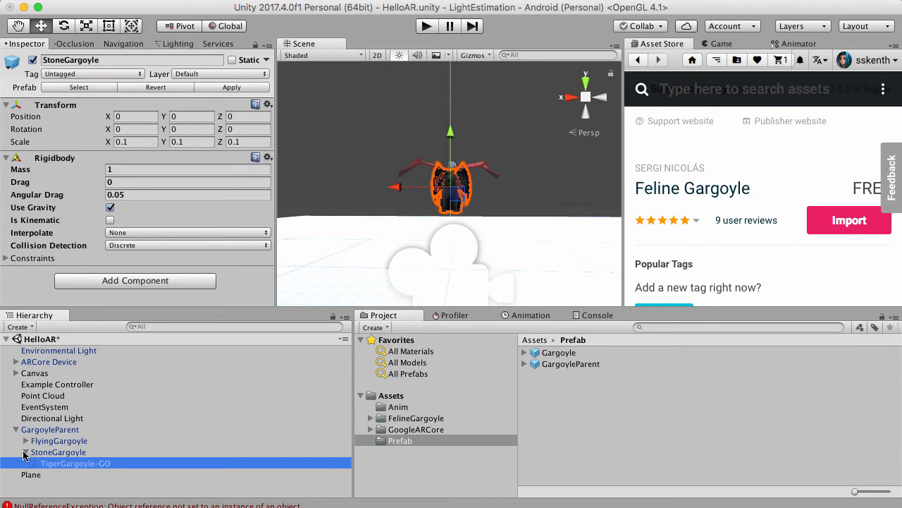
{"action": "left_click", "coordinate": [25, 452]}
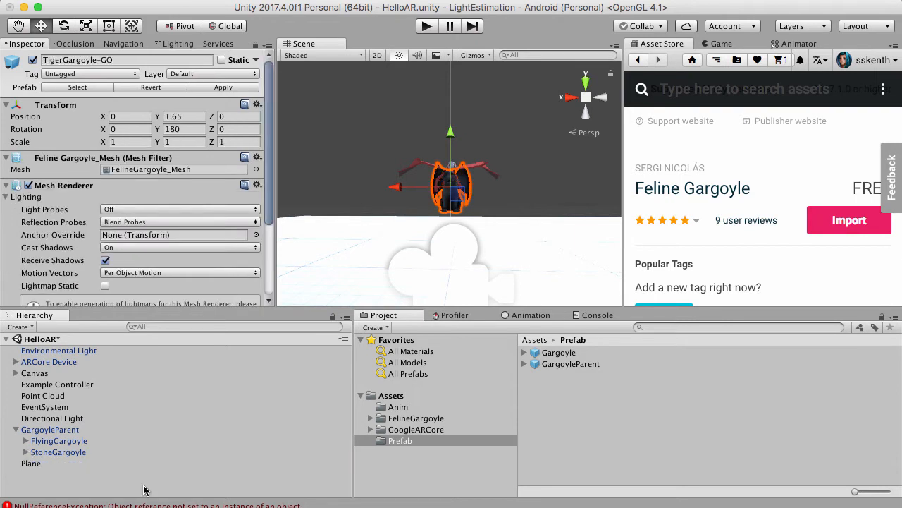
Clear the messages from the console and return to the Prefab folder's assets
{"action": "left_click", "coordinate": [596, 315]}
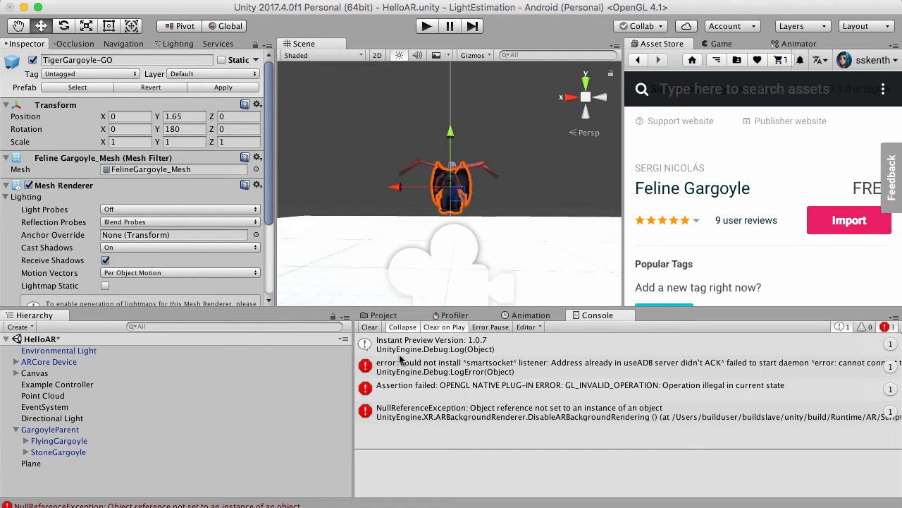
{"action": "left_click", "coordinate": [369, 327]}
{"action": "left_click", "coordinate": [386, 319]}
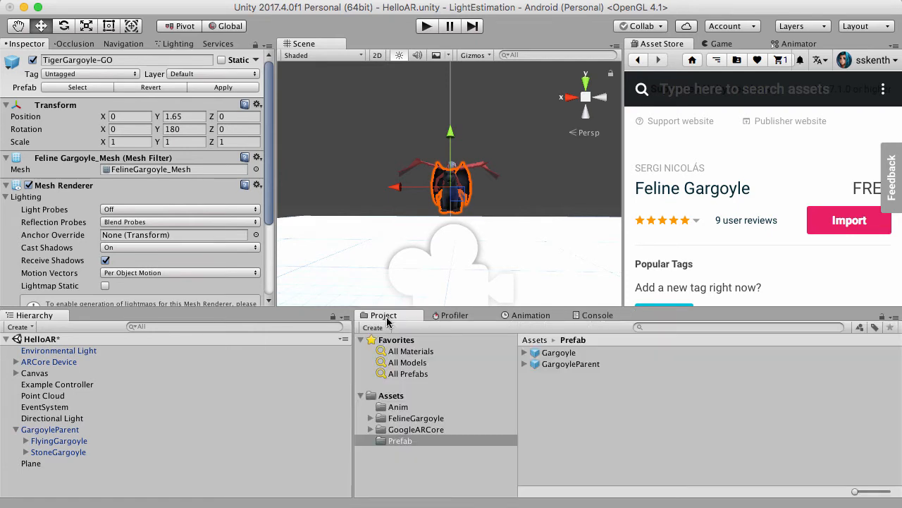
Add a Box Collider component to the StoneGargoyle object
{"action": "left_click", "coordinate": [99, 452]}
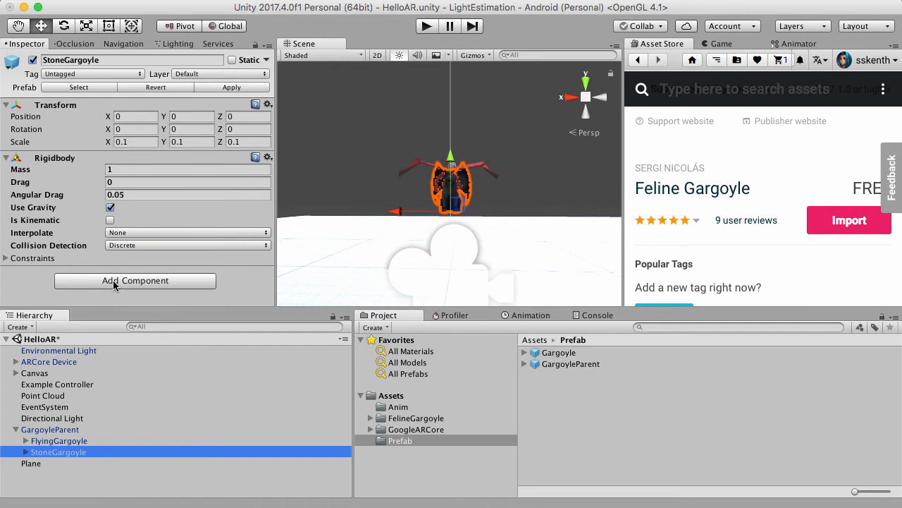
{"action": "left_click", "coordinate": [114, 281]}
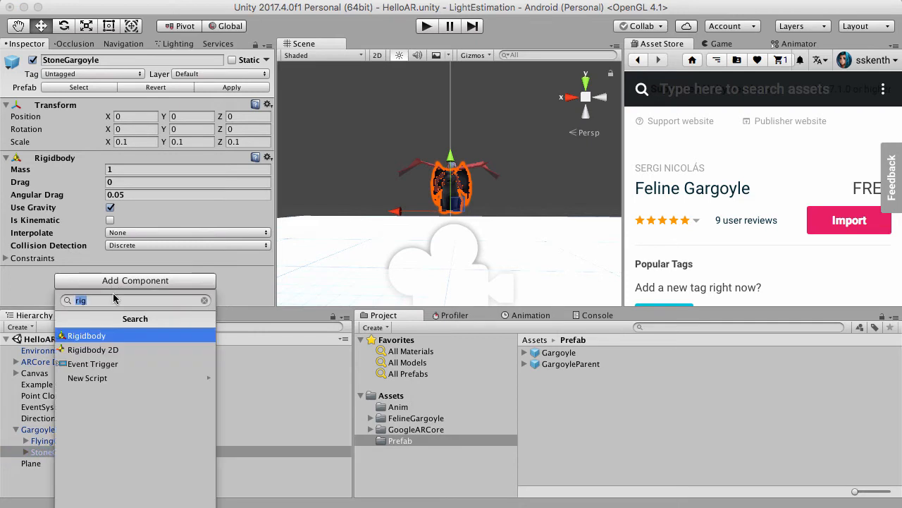
{"action": "type", "text": "box"}
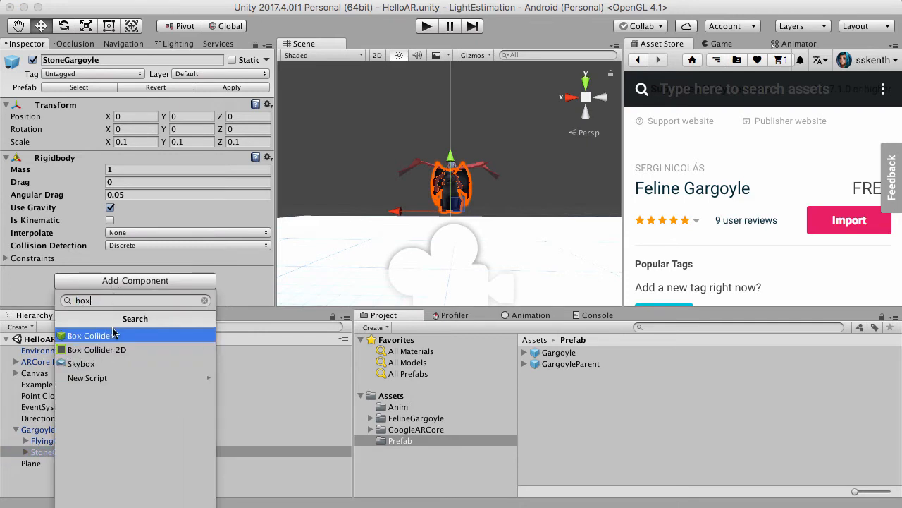
{"action": "key", "text": "Return"}
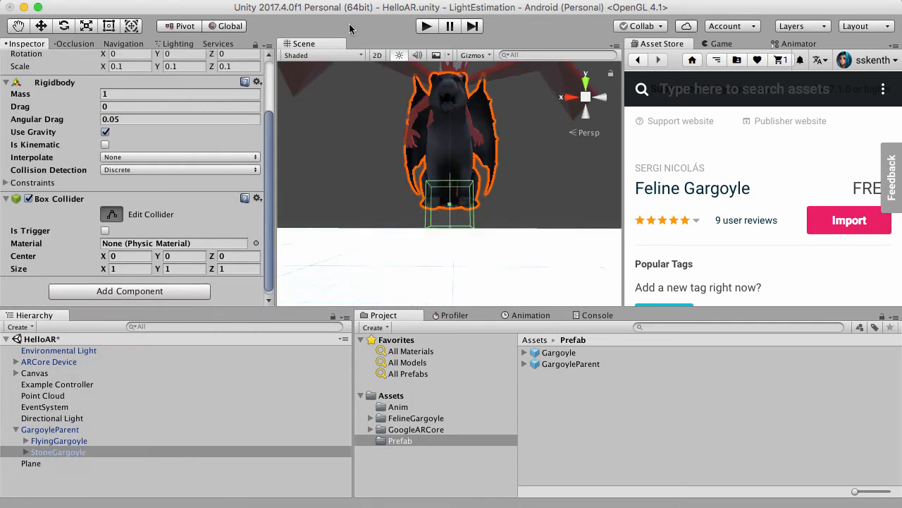
Move the StoneGargoyle box collider up to the middle of the body, with its center Y at 1.24
{"action": "left_click", "coordinate": [157, 256]}
{"action": "type", "text": "0.15"}
{"action": "left_click_drag", "start_coordinate": [159, 257], "coordinate": [191, 257]}
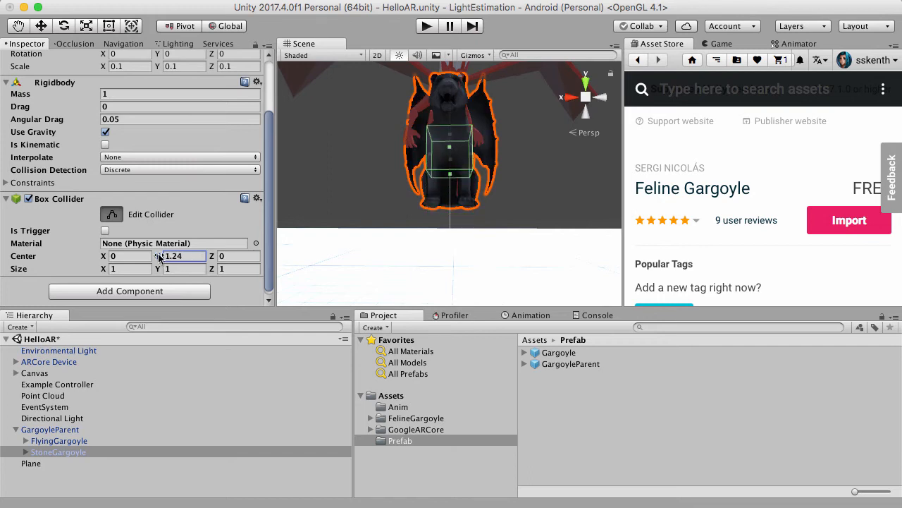
{"action": "scroll", "coordinate": [459, 162], "scroll_direction": "down", "scroll_amount": 4}
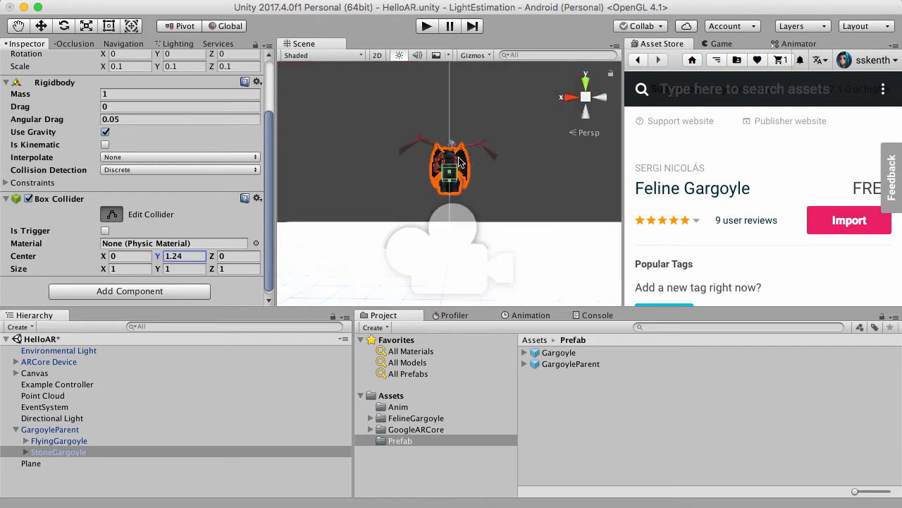
{"action": "scroll", "coordinate": [531, 146], "scroll_direction": "up", "scroll_amount": 5}
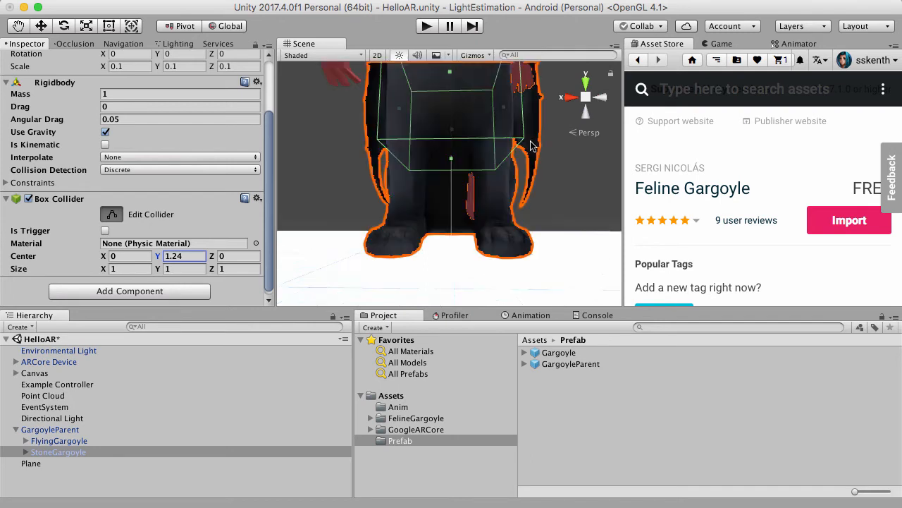
{"action": "scroll", "coordinate": [530, 146], "scroll_direction": "down", "scroll_amount": 5}
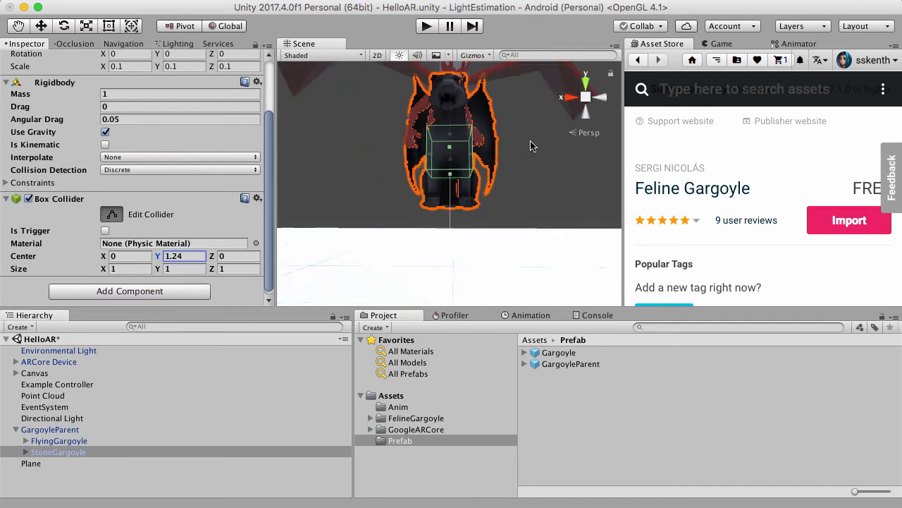
Stretch the box collider vertically to a Y size of 2.48 so it reaches the gargoyle's feet
{"action": "left_click", "coordinate": [159, 270]}
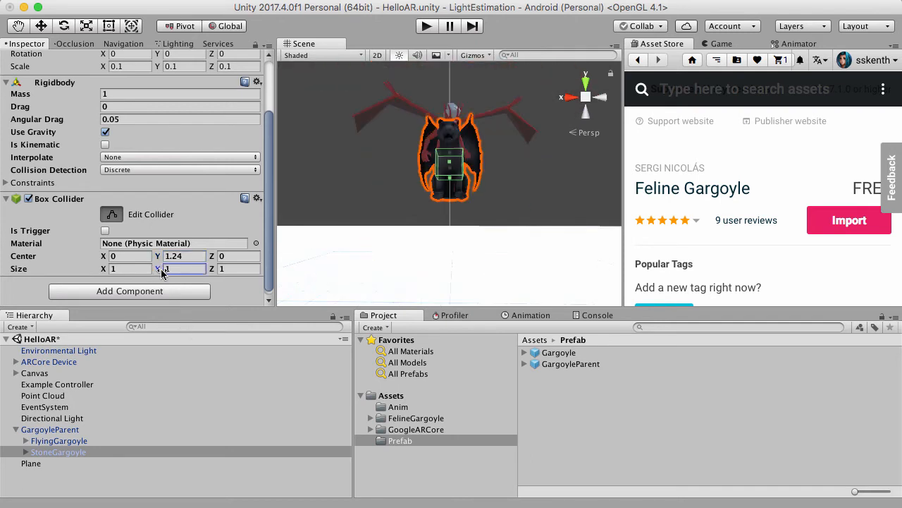
{"action": "left_click_drag", "start_coordinate": [168, 272], "coordinate": [190, 275]}
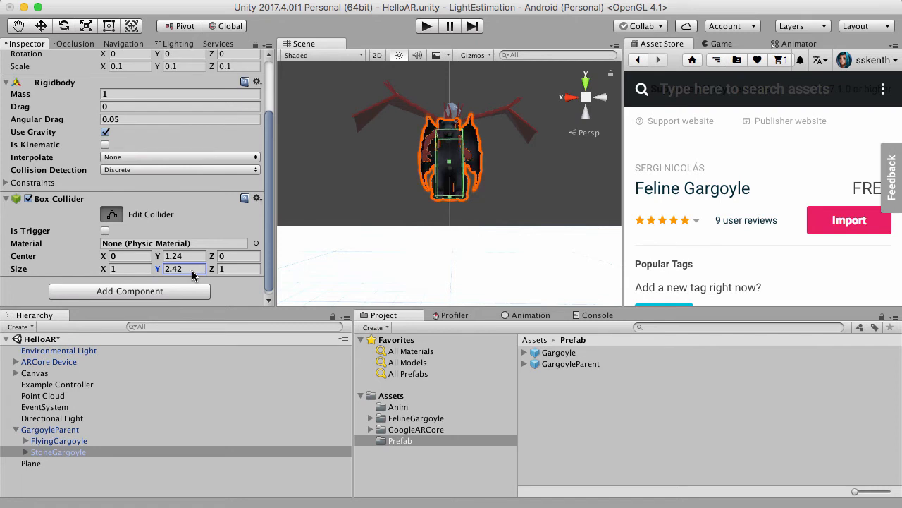
{"action": "scroll", "coordinate": [453, 167], "scroll_direction": "up", "scroll_amount": 5}
{"action": "scroll", "coordinate": [454, 168], "scroll_direction": "down", "scroll_amount": 5}
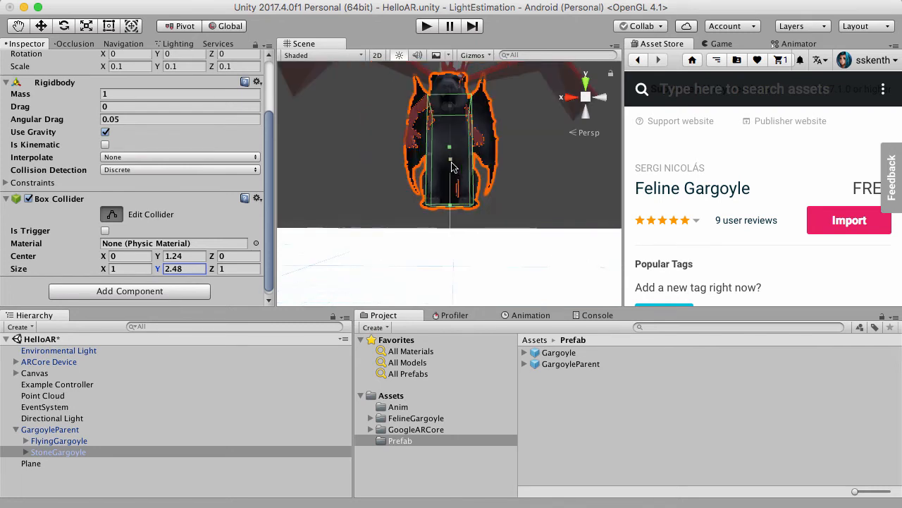
{"action": "left_click", "coordinate": [344, 178]}
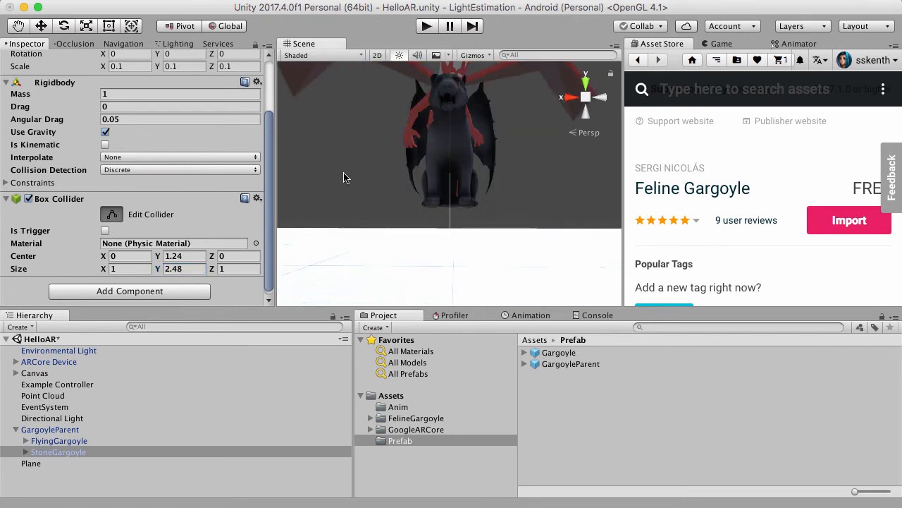
Leave collider editing on the StoneGargoyle, clear the selection and save the HelloAR scene
{"action": "left_click", "coordinate": [106, 215]}
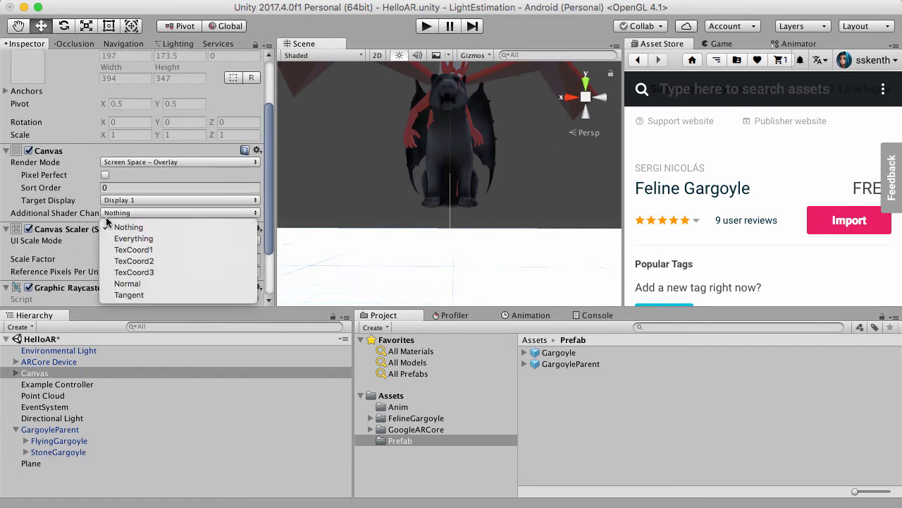
{"action": "left_click", "coordinate": [108, 226]}
{"action": "left_click", "coordinate": [58, 452]}
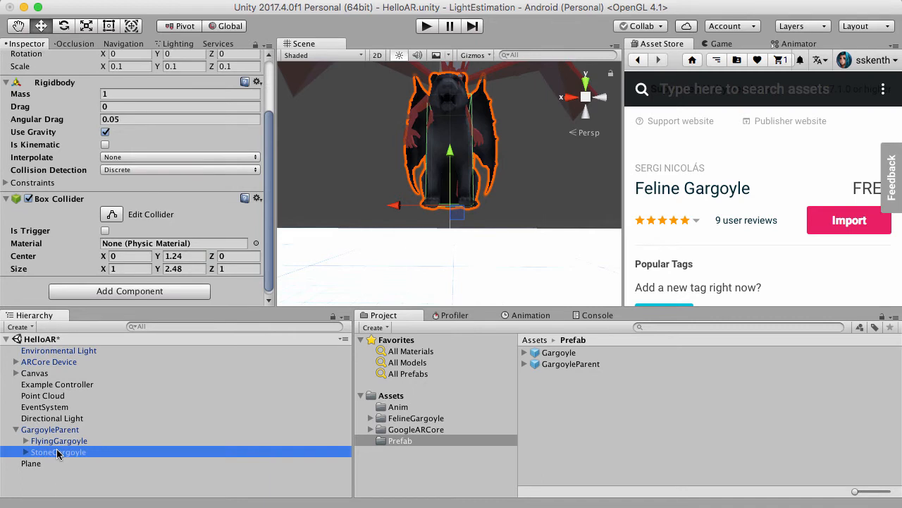
{"action": "left_click", "coordinate": [64, 488]}
{"action": "scroll", "coordinate": [470, 192], "scroll_direction": "down", "scroll_amount": 5}
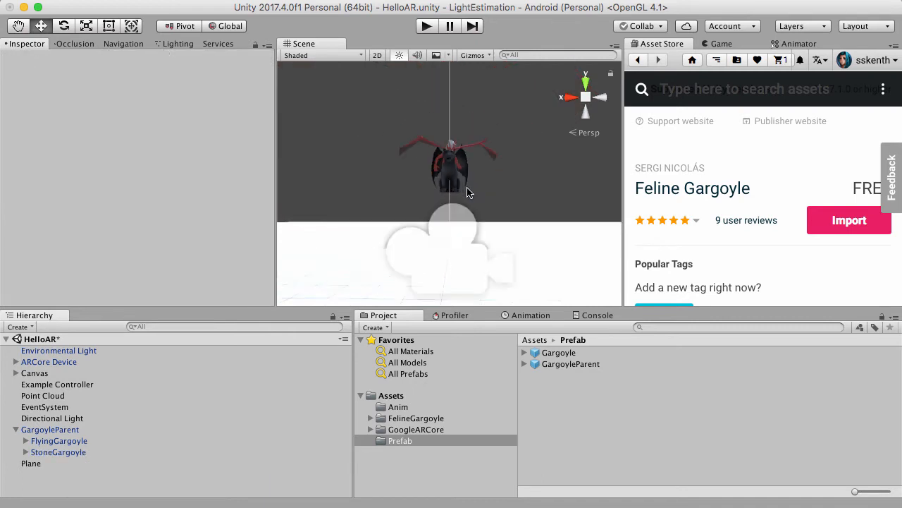
{"action": "left_click", "coordinate": [141, 340]}
{"action": "right_click", "coordinate": [141, 342]}
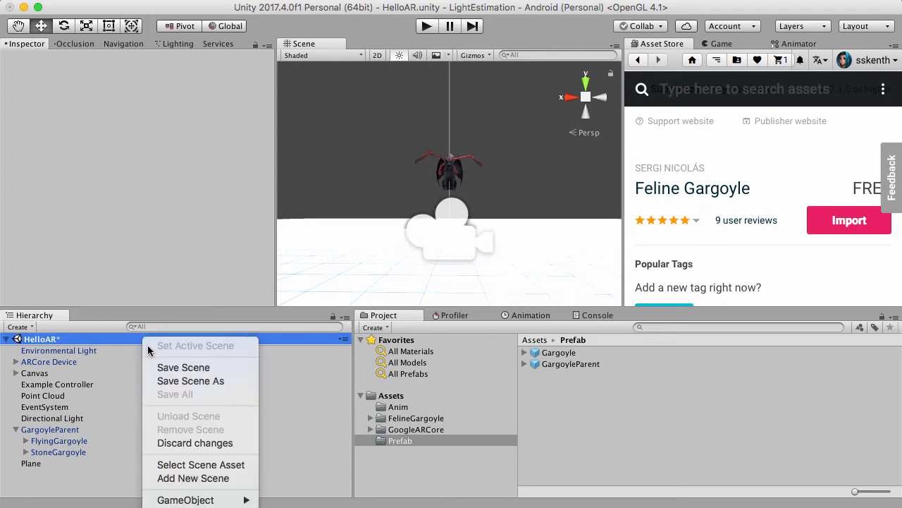
{"action": "left_click", "coordinate": [167, 369]}
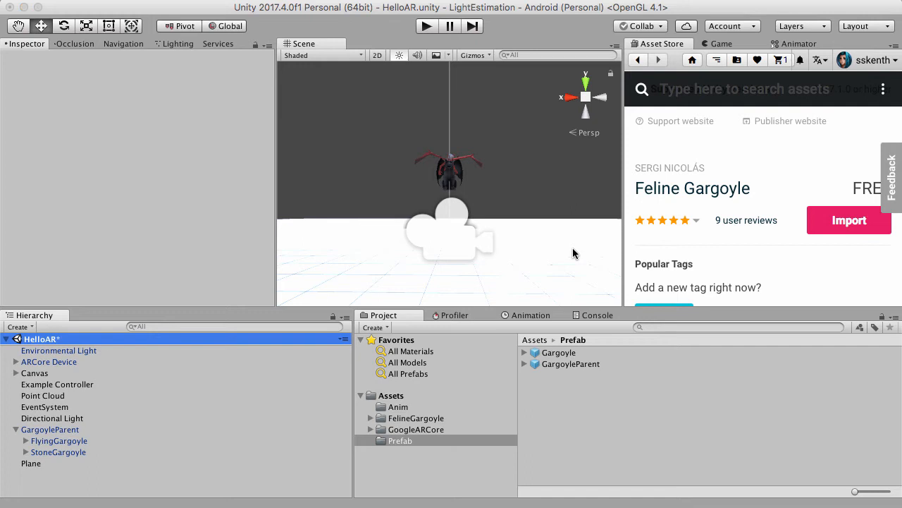
Make the Plane's Mesh Collider convex and lower the plane to a Y position of about -0.392
{"action": "left_click", "coordinate": [573, 249]}
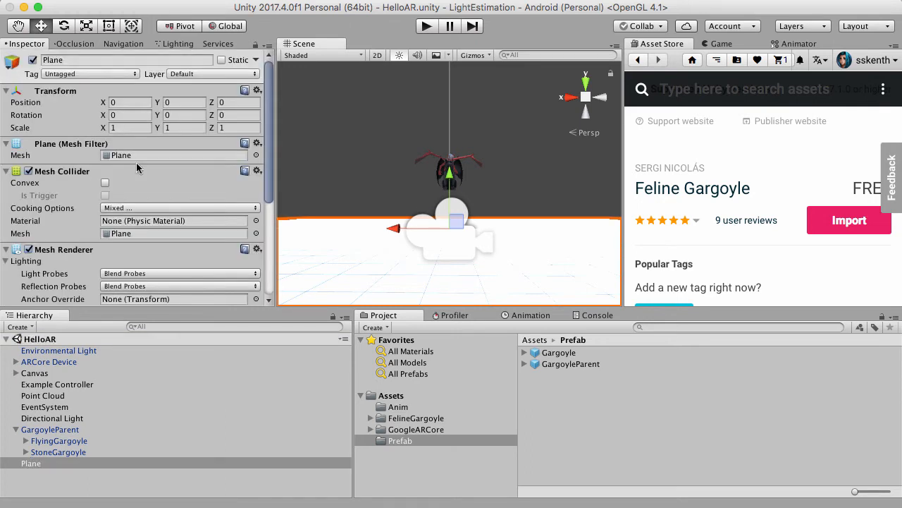
{"action": "left_click", "coordinate": [104, 183]}
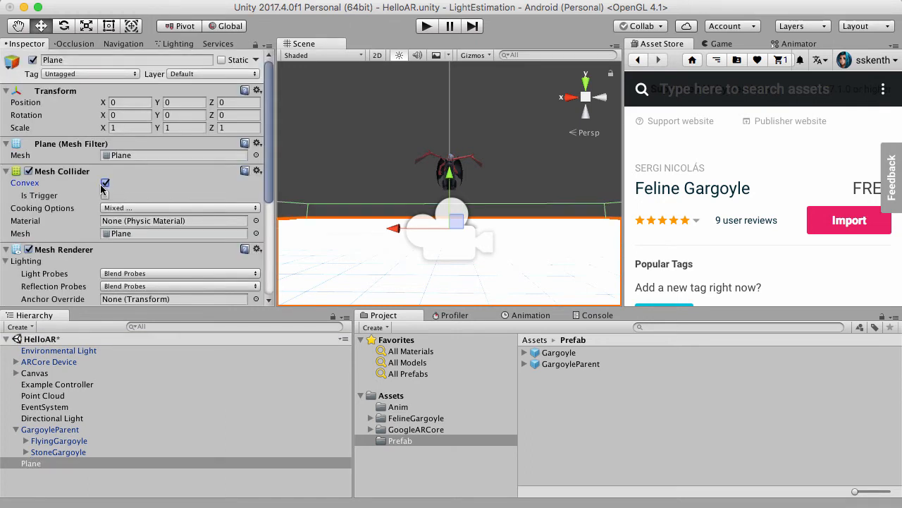
{"action": "scroll", "coordinate": [471, 132], "scroll_direction": "down", "scroll_amount": 5}
{"action": "scroll", "coordinate": [471, 131], "scroll_direction": "up", "scroll_amount": 6}
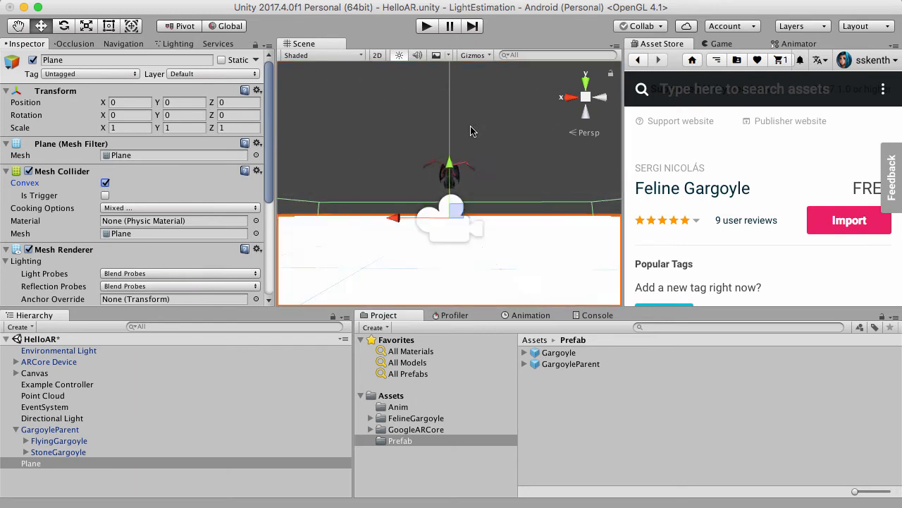
{"action": "scroll", "coordinate": [471, 131], "scroll_direction": "up", "scroll_amount": 5}
{"action": "scroll", "coordinate": [471, 132], "scroll_direction": "down", "scroll_amount": 5}
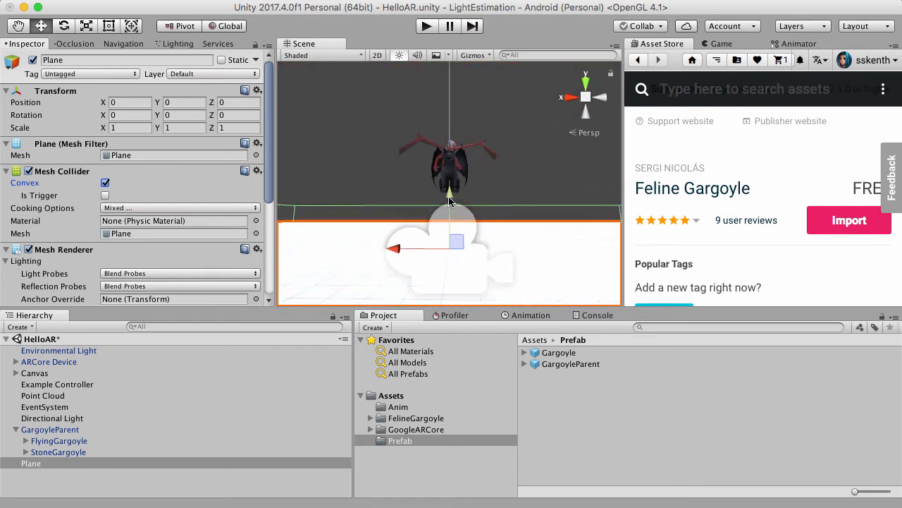
{"action": "left_click_drag", "start_coordinate": [449, 203], "coordinate": [446, 258]}
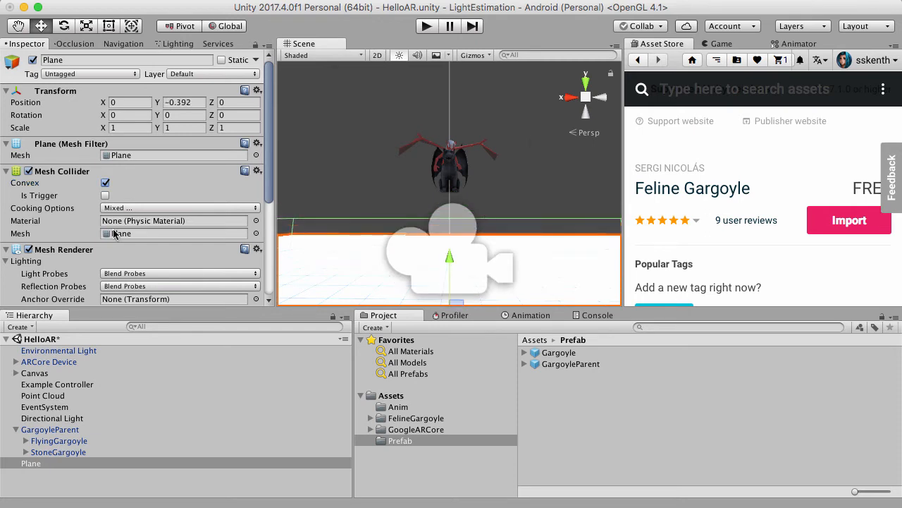
Add a Rigidbody component to the Plane and enable Is Kinematic on it
{"action": "scroll", "coordinate": [114, 234], "scroll_direction": "down", "scroll_amount": 5}
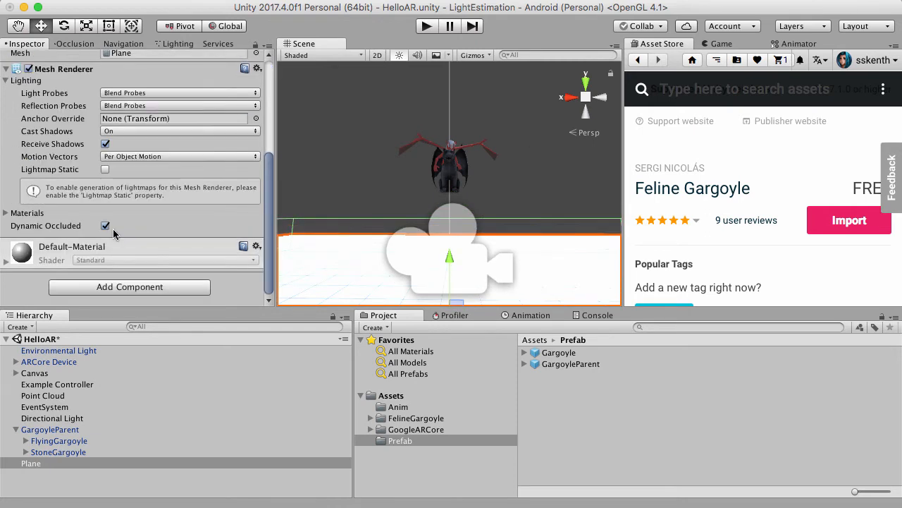
{"action": "left_click", "coordinate": [110, 287]}
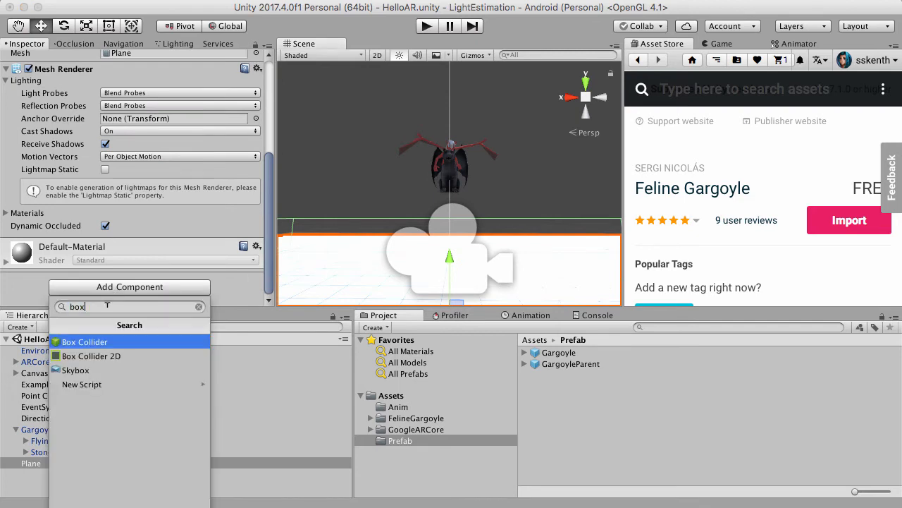
{"action": "type", "text": "rig"}
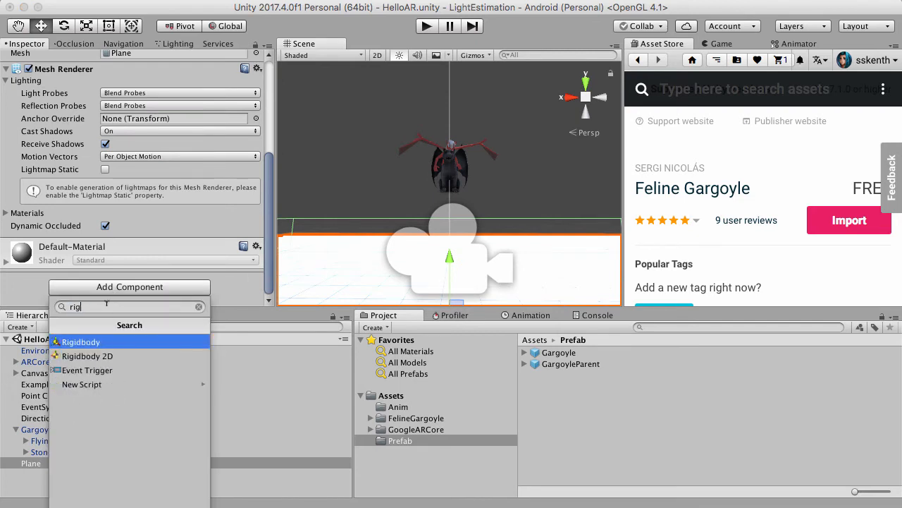
{"action": "left_click", "coordinate": [122, 344]}
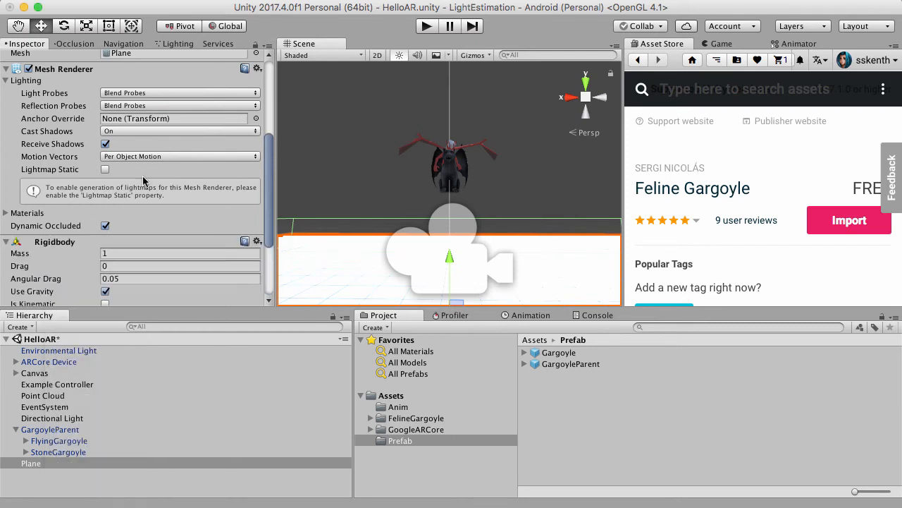
{"action": "scroll", "coordinate": [126, 214], "scroll_direction": "down", "scroll_amount": 5}
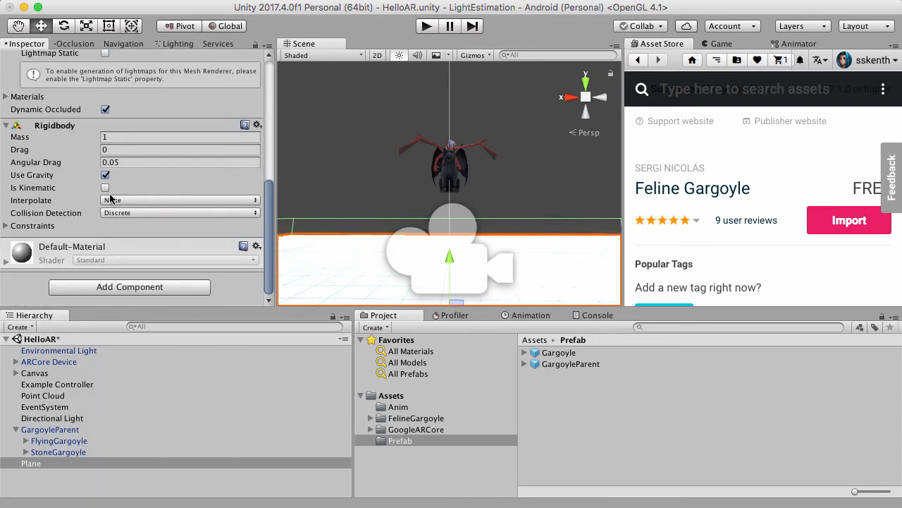
{"action": "left_click", "coordinate": [107, 189]}
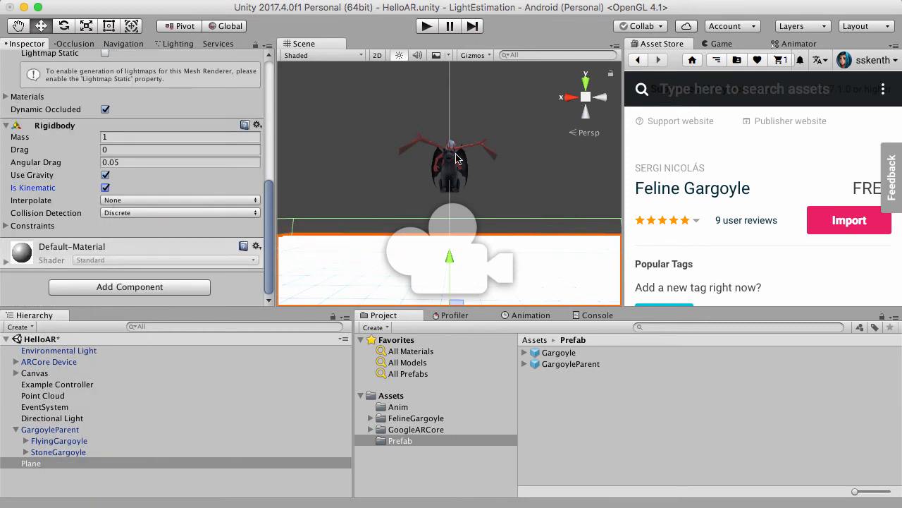
Clear the selection and run the scene to test how the gargoyle falls onto the plane
{"action": "left_click", "coordinate": [510, 77]}
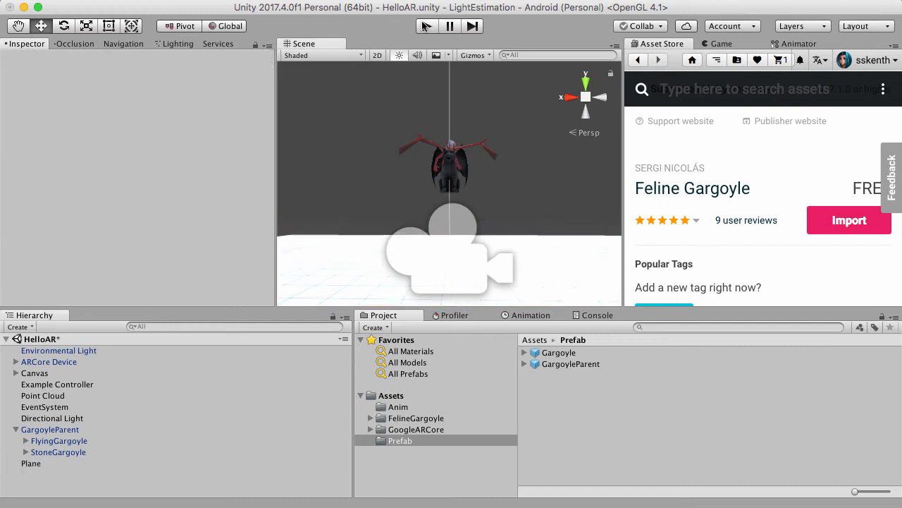
{"action": "left_click", "coordinate": [426, 26]}
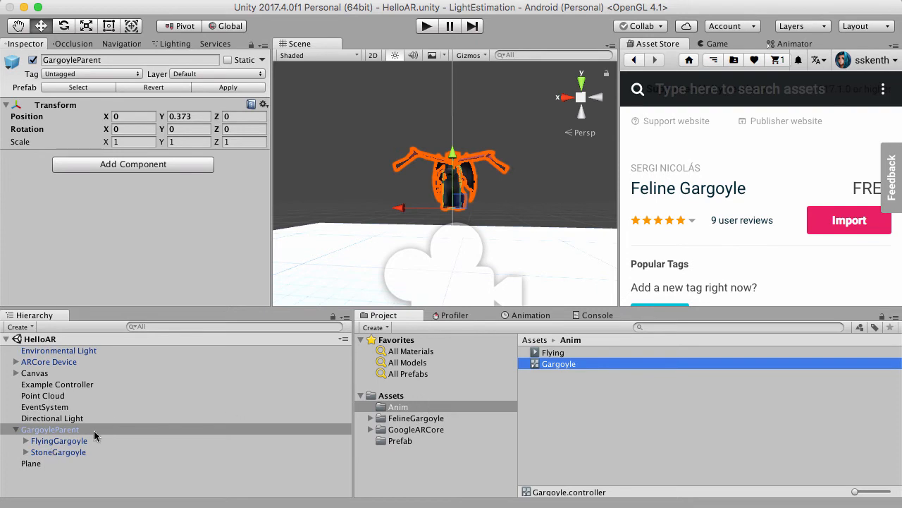
Show the FlyingGargoyle's Flying clip in the Animation window and turn on keyframe recording
{"action": "left_click", "coordinate": [73, 440]}
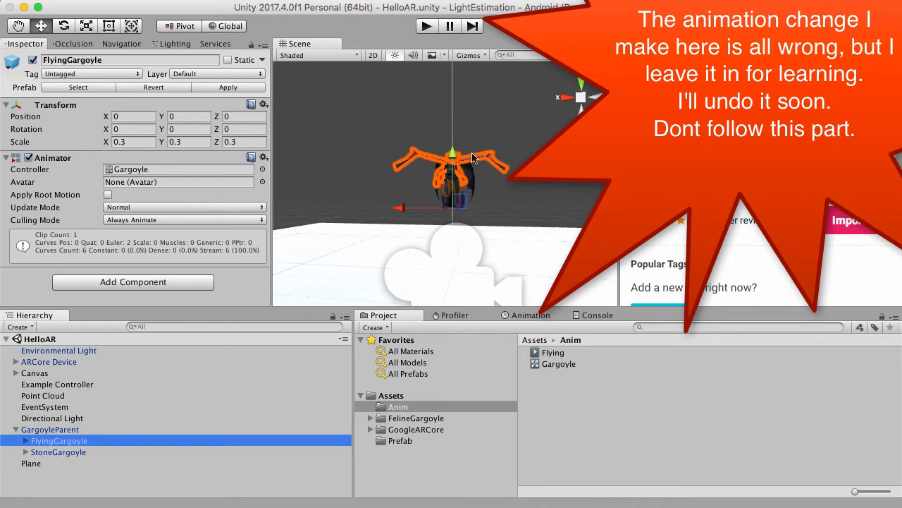
{"action": "left_click", "coordinate": [557, 364]}
{"action": "left_click", "coordinate": [553, 352]}
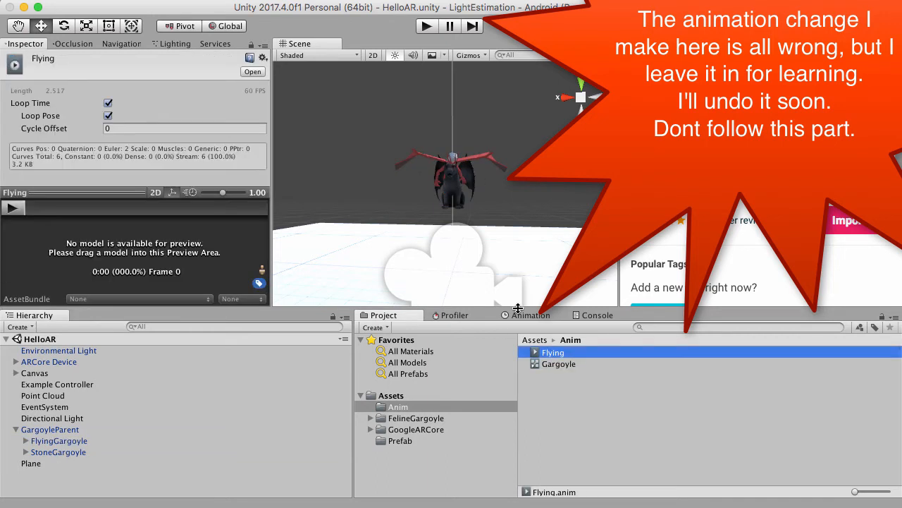
{"action": "left_click", "coordinate": [530, 315]}
{"action": "left_click_drag", "start_coordinate": [628, 327], "coordinate": [594, 327]}
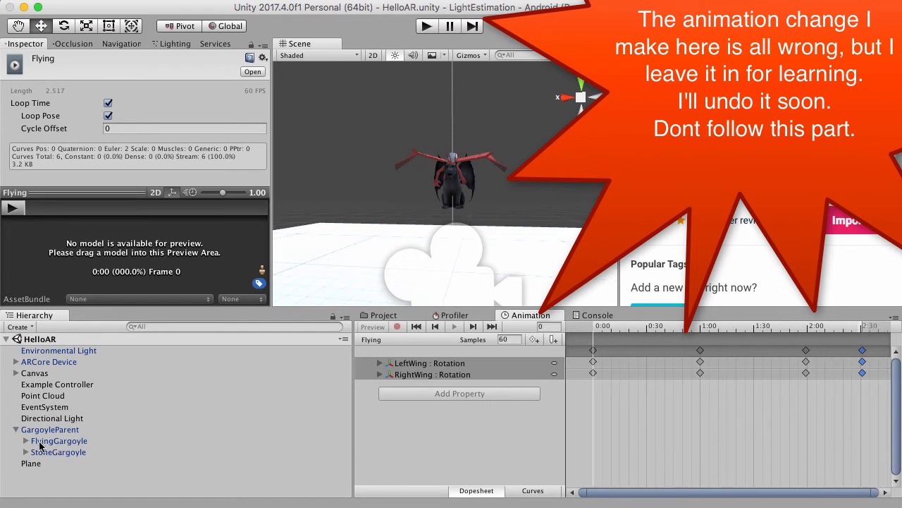
{"action": "left_click", "coordinate": [43, 441]}
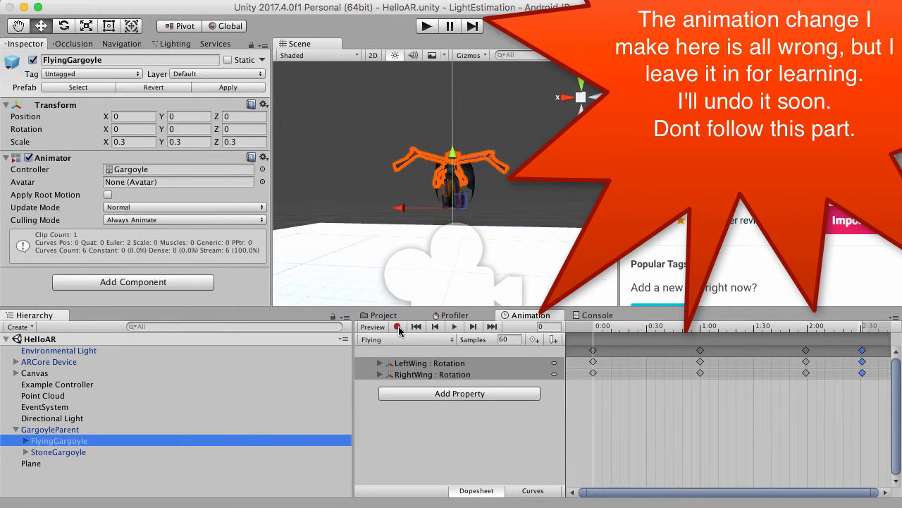
{"action": "scroll", "coordinate": [712, 367], "scroll_direction": "down", "scroll_amount": 5}
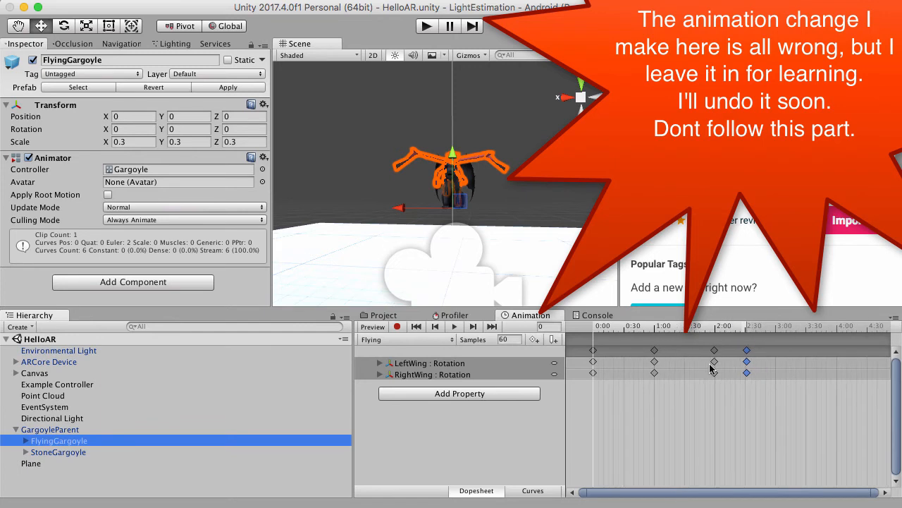
{"action": "scroll", "coordinate": [712, 366], "scroll_direction": "down", "scroll_amount": 2}
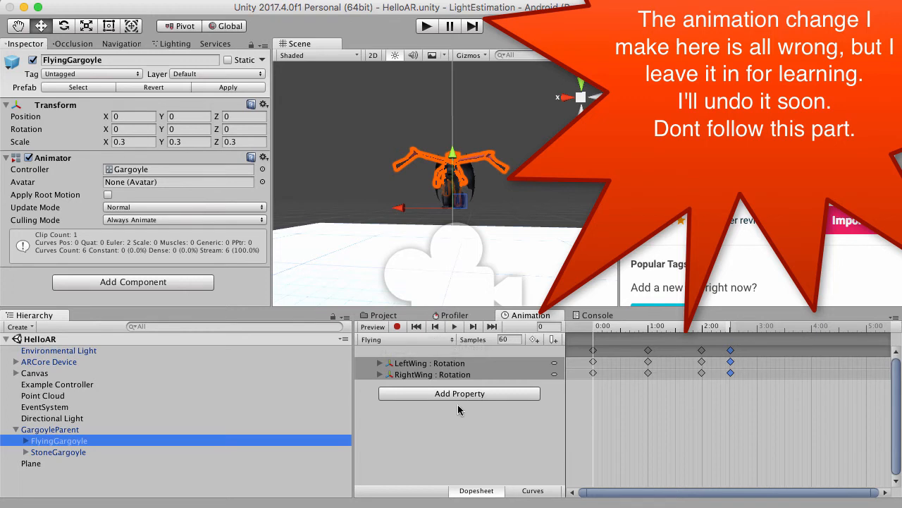
{"action": "left_click", "coordinate": [397, 326]}
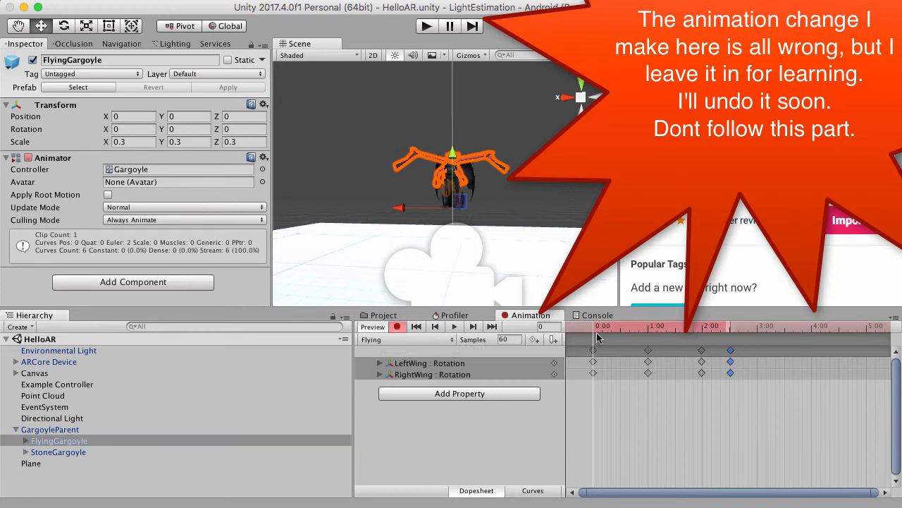
Try to paste copies of the later wing keyframes at frame 327 and shift them to start before 4:00
{"action": "left_click_drag", "start_coordinate": [593, 331], "coordinate": [588, 356]}
{"action": "scroll", "coordinate": [664, 415], "scroll_direction": "down", "scroll_amount": 1}
{"action": "scroll", "coordinate": [663, 419], "scroll_direction": "down", "scroll_amount": 2}
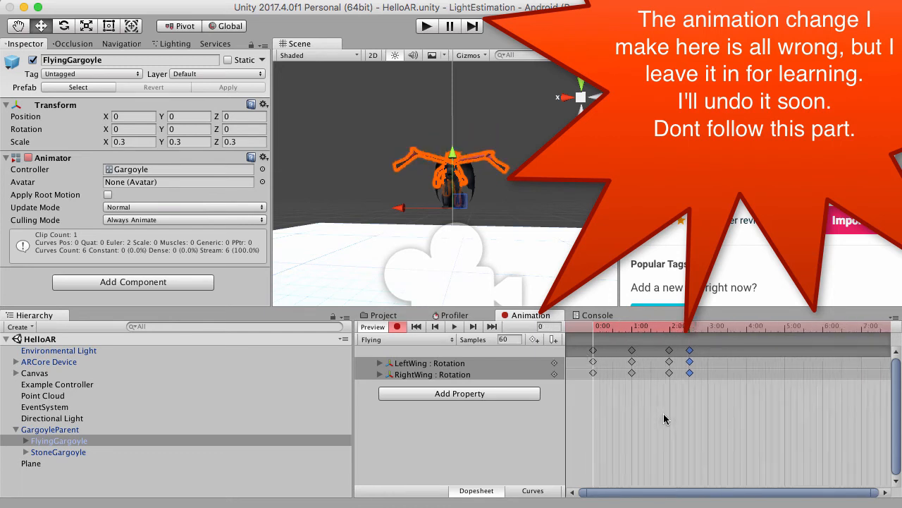
{"action": "left_click", "coordinate": [593, 350]}
{"action": "left_click", "coordinate": [624, 350], "text": "shift"}
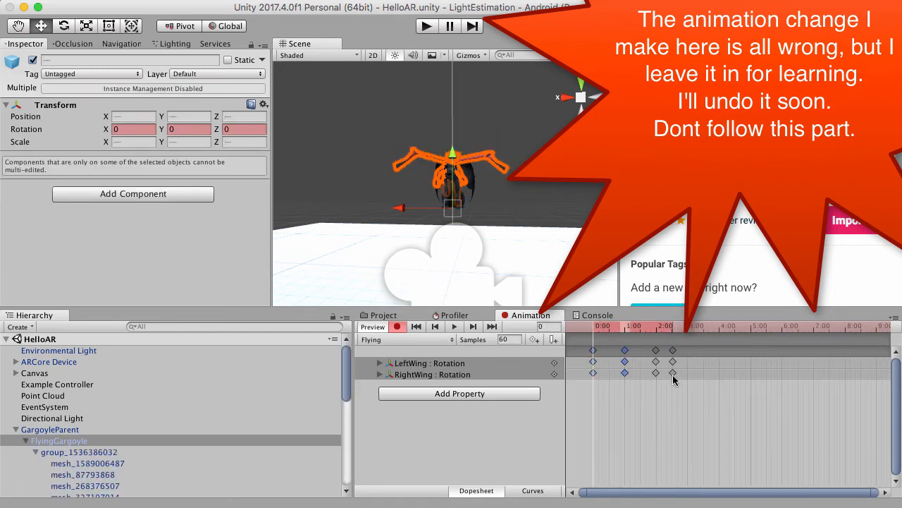
{"action": "left_click", "coordinate": [653, 397]}
{"action": "left_click", "coordinate": [626, 351]}
{"action": "left_click", "coordinate": [672, 375], "text": "shift"}
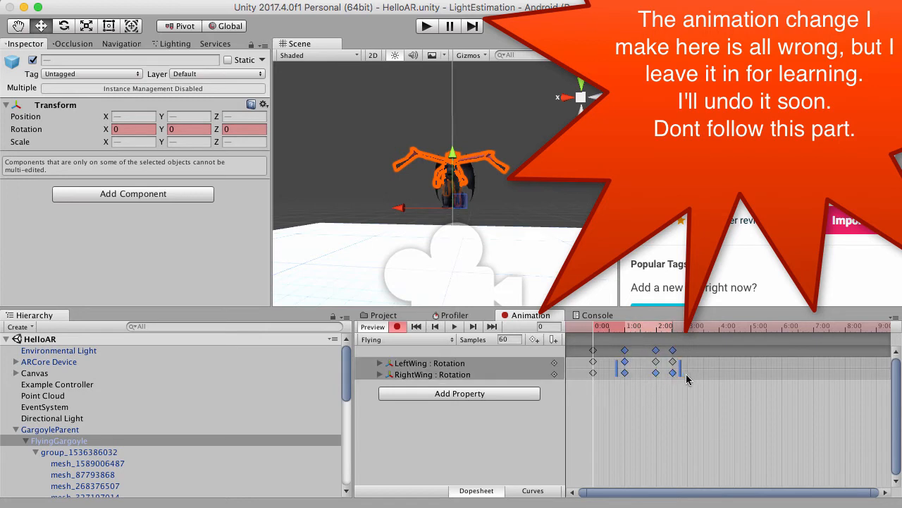
{"action": "left_click_drag", "start_coordinate": [739, 326], "coordinate": [765, 329]}
{"action": "key", "text": "super+v"}
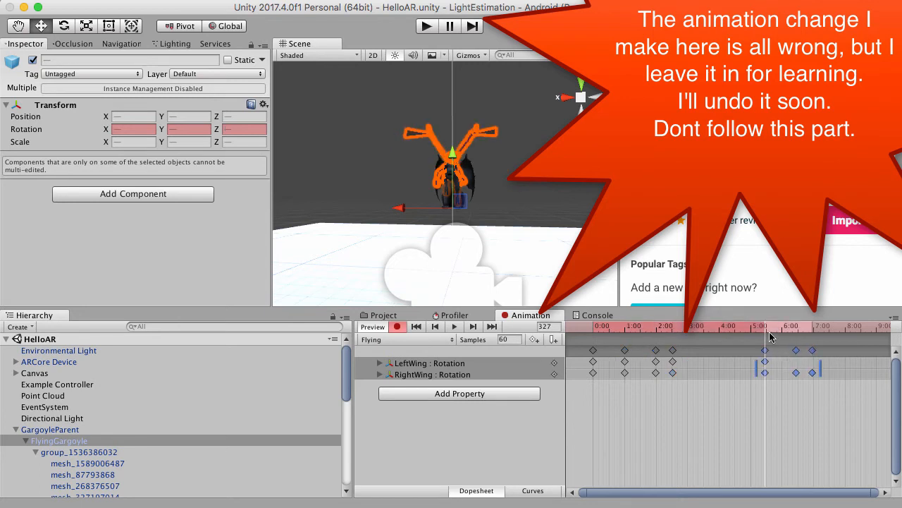
{"action": "left_click_drag", "start_coordinate": [765, 356], "coordinate": [708, 356]}
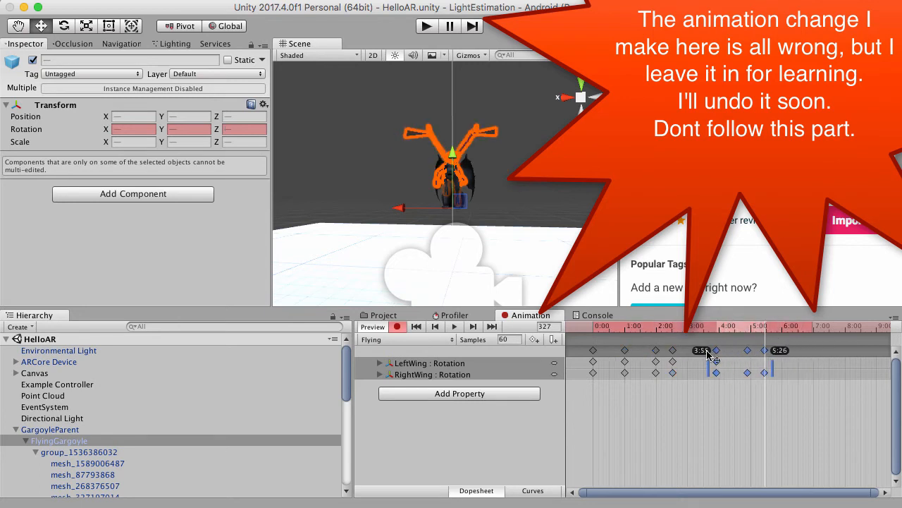
Move the playhead to frame 231 and undo the shift and paste of the copied wing keyframes
{"action": "left_click", "coordinate": [622, 326]}
{"action": "left_click_drag", "start_coordinate": [597, 332], "coordinate": [715, 377]}
{"action": "key", "text": "super+z"}
{"action": "key", "text": "super+z"}
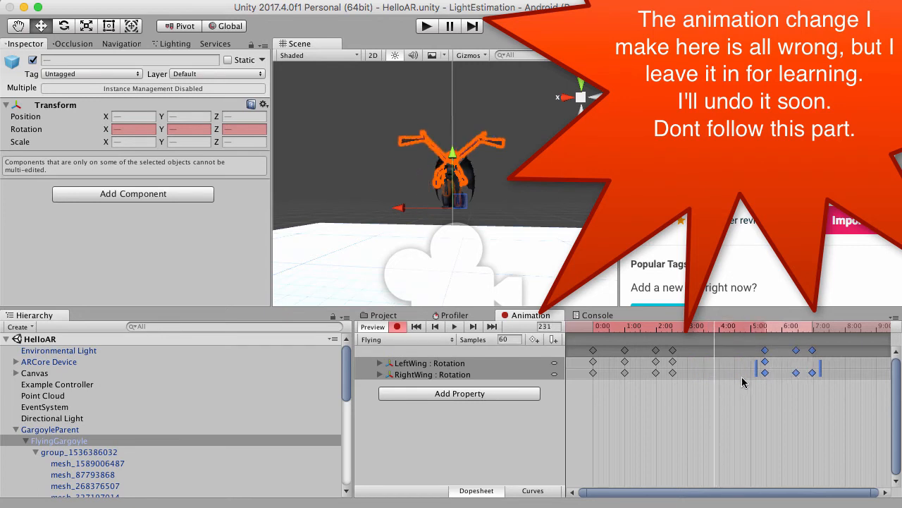
Copy both wings' keyframes from 1:00 onward and paste them at frame 231 and again just after 7:00
{"action": "left_click", "coordinate": [685, 400]}
{"action": "left_click_drag", "start_coordinate": [684, 405], "coordinate": [612, 345]}
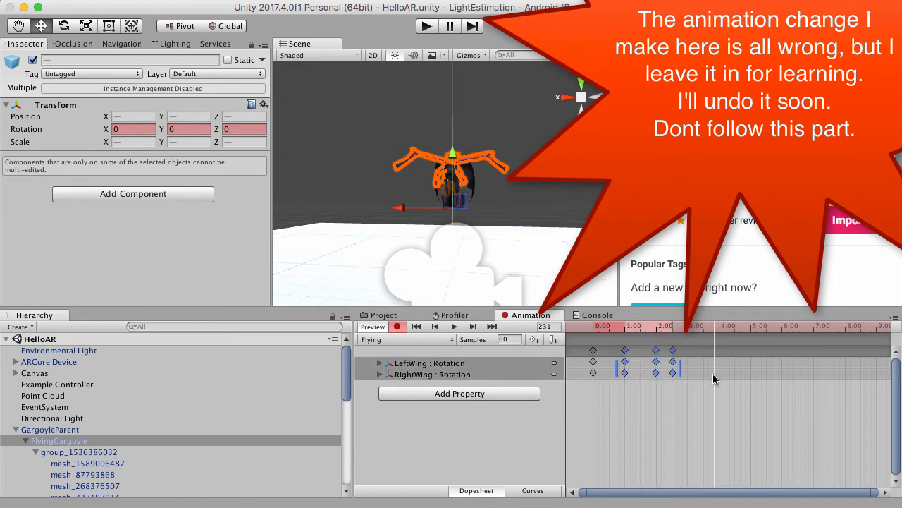
{"action": "left_click_drag", "start_coordinate": [714, 330], "coordinate": [716, 357]}
{"action": "key", "text": "super+v"}
{"action": "left_click_drag", "start_coordinate": [722, 330], "coordinate": [865, 361]}
{"action": "key", "text": "super+v"}
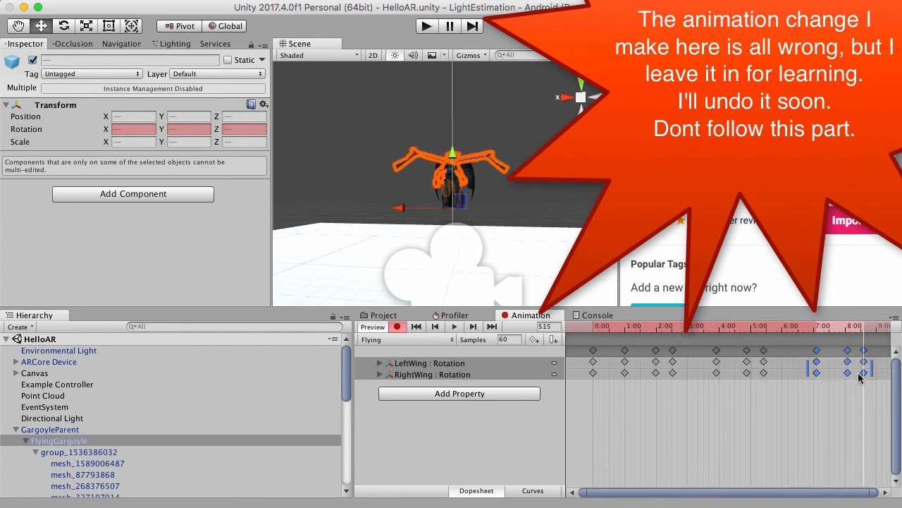
{"action": "left_click", "coordinate": [852, 423]}
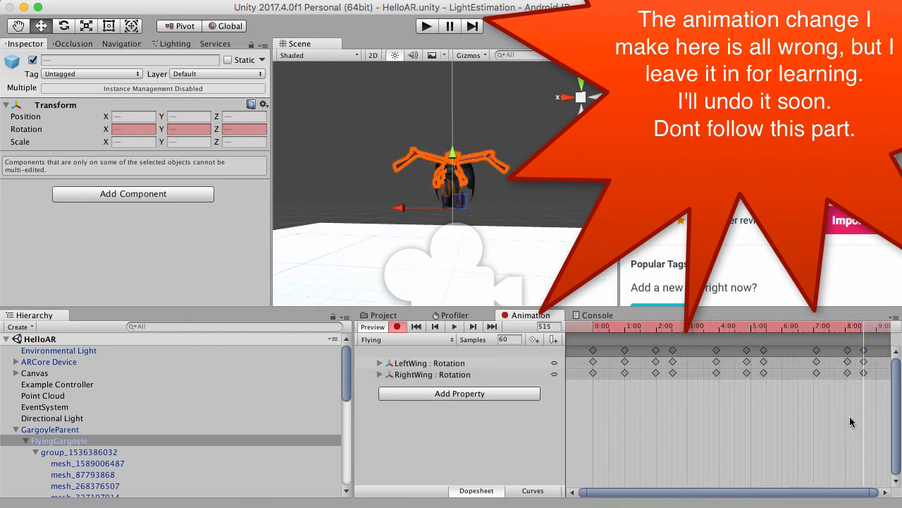
Add the FlyingGargoyle's Transform Position property to the Flying clip and return the playhead to frame 0
{"action": "left_click", "coordinate": [517, 393]}
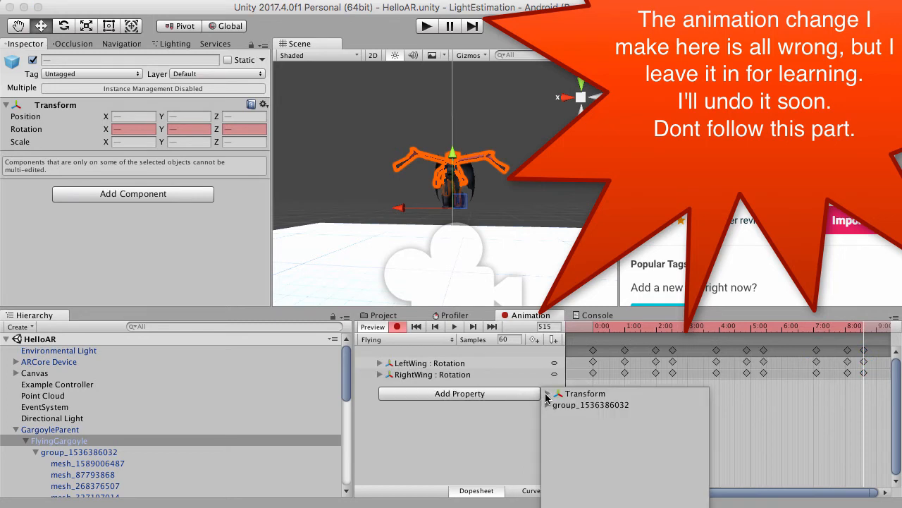
{"action": "left_click", "coordinate": [547, 395]}
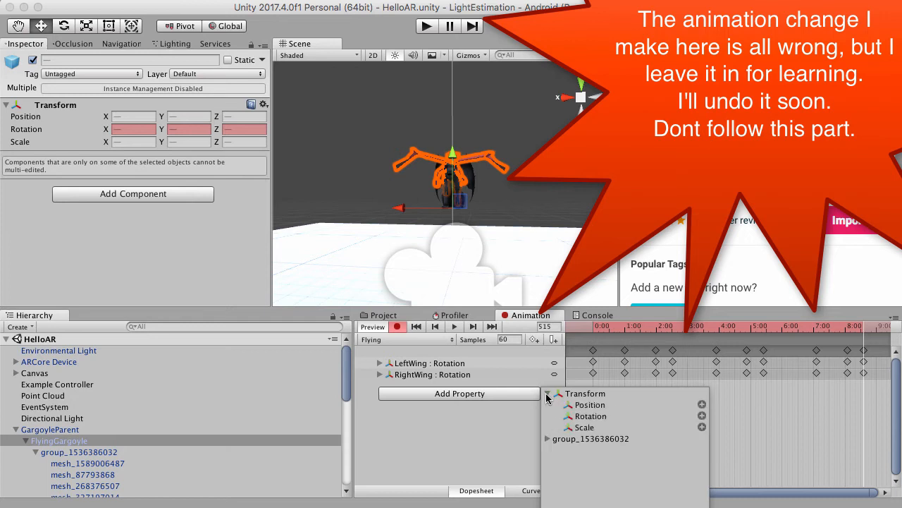
{"action": "left_click", "coordinate": [702, 406]}
{"action": "left_click", "coordinate": [850, 330]}
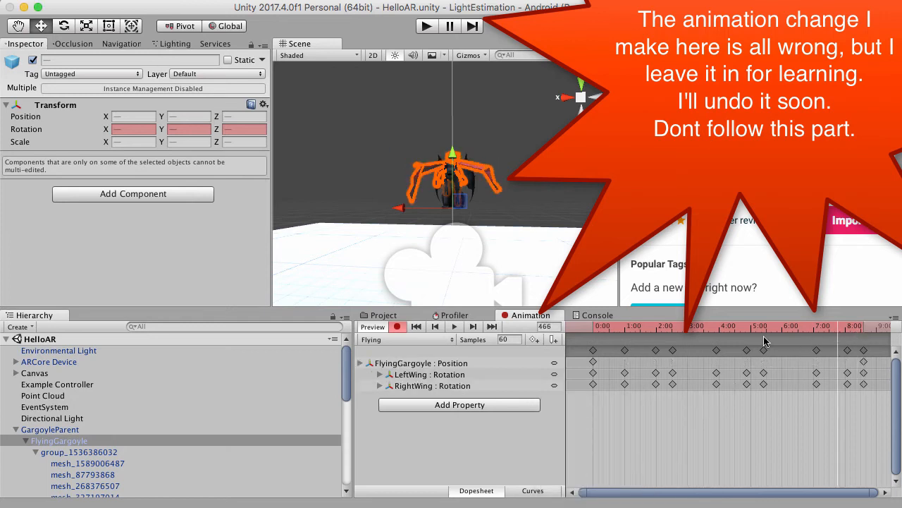
{"action": "left_click_drag", "start_coordinate": [763, 337], "coordinate": [564, 371]}
{"action": "left_click", "coordinate": [360, 363]}
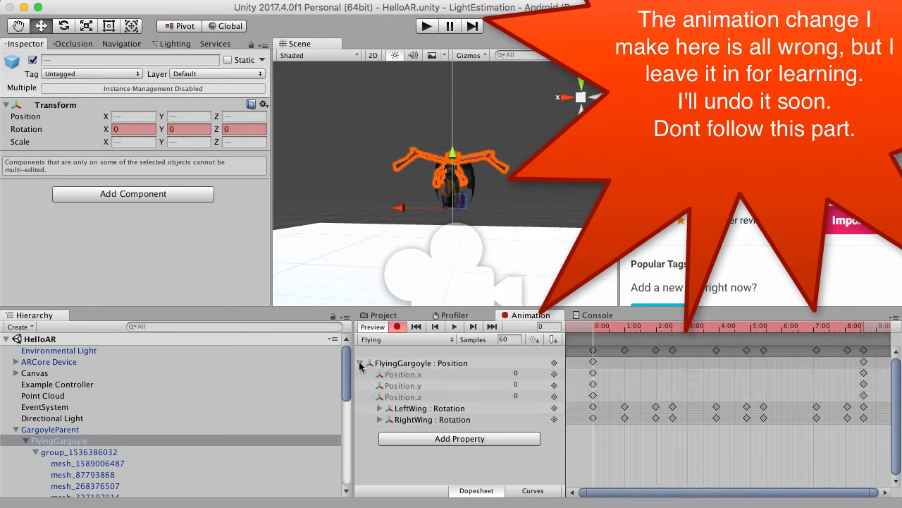
{"action": "left_click", "coordinate": [360, 363]}
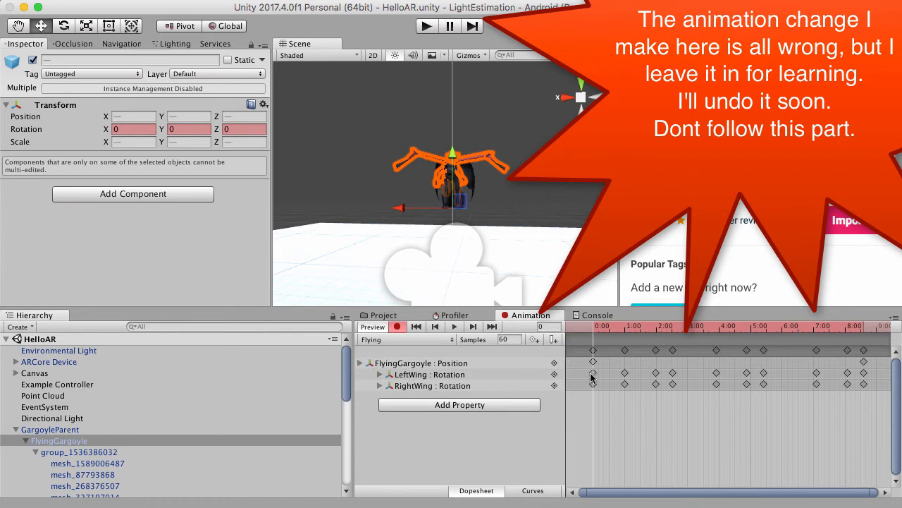
Raise the FlyingGargoyle to about Y 0.47 at frame 270 and shift that Position keyframe to 3:04
{"action": "left_click_drag", "start_coordinate": [593, 335], "coordinate": [865, 364]}
{"action": "left_click", "coordinate": [864, 362]}
{"action": "left_click_drag", "start_coordinate": [863, 332], "coordinate": [724, 339]}
{"action": "left_click", "coordinate": [735, 365]}
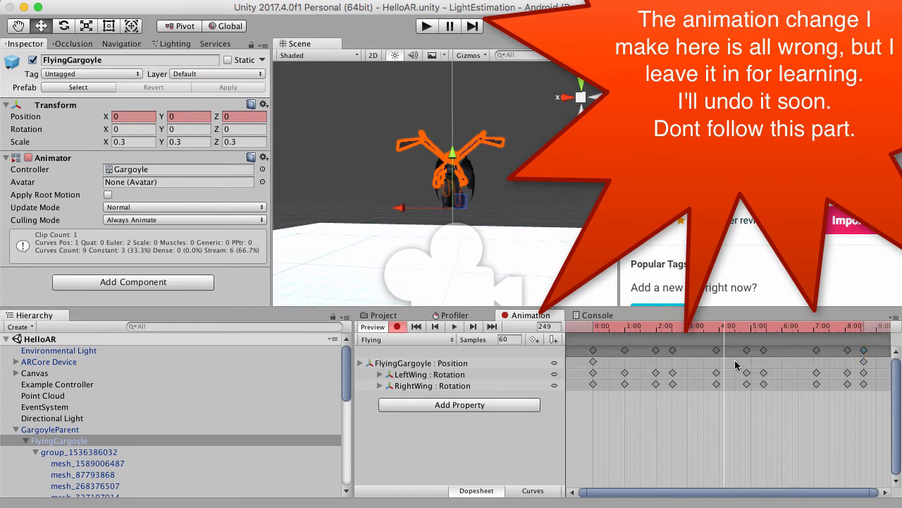
{"action": "left_click", "coordinate": [734, 332]}
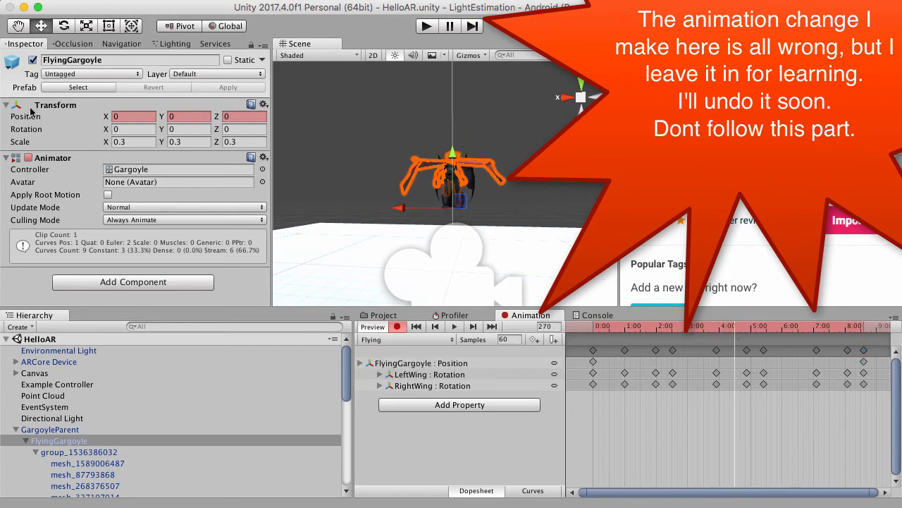
{"action": "left_click_drag", "start_coordinate": [455, 161], "coordinate": [459, 84]}
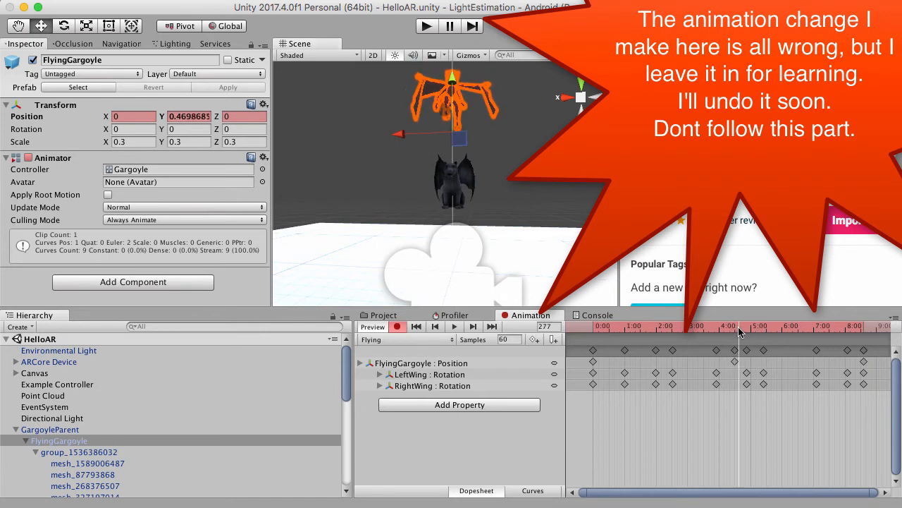
{"action": "left_click_drag", "start_coordinate": [733, 332], "coordinate": [691, 365]}
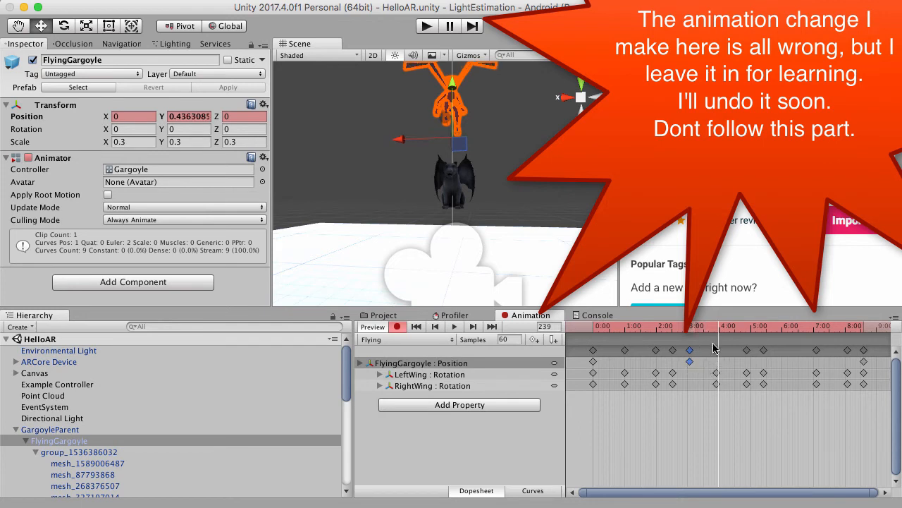
Paste a copy of the raised Position keyframe at frame 239 and shift it to between 5:00 and 6:00
{"action": "key", "text": "super+v"}
{"action": "left_click_drag", "start_coordinate": [724, 333], "coordinate": [843, 363]}
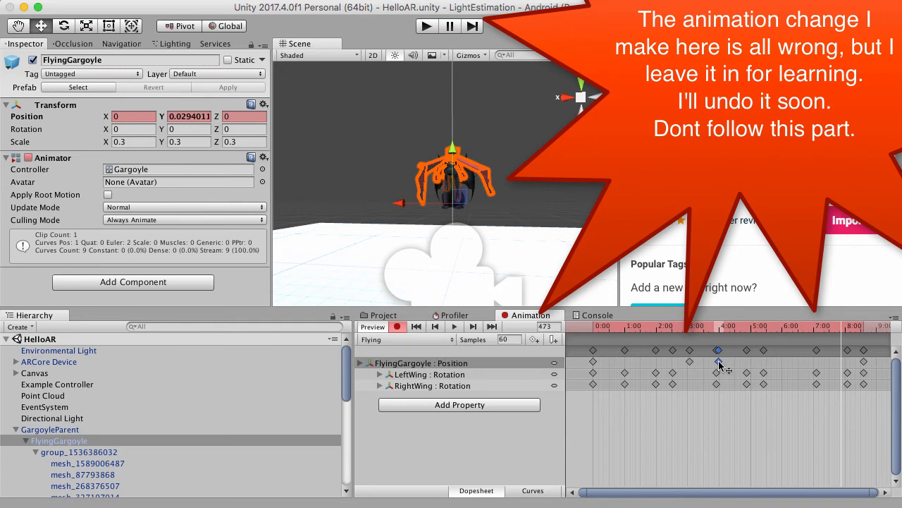
{"action": "left_click_drag", "start_coordinate": [721, 366], "coordinate": [775, 367]}
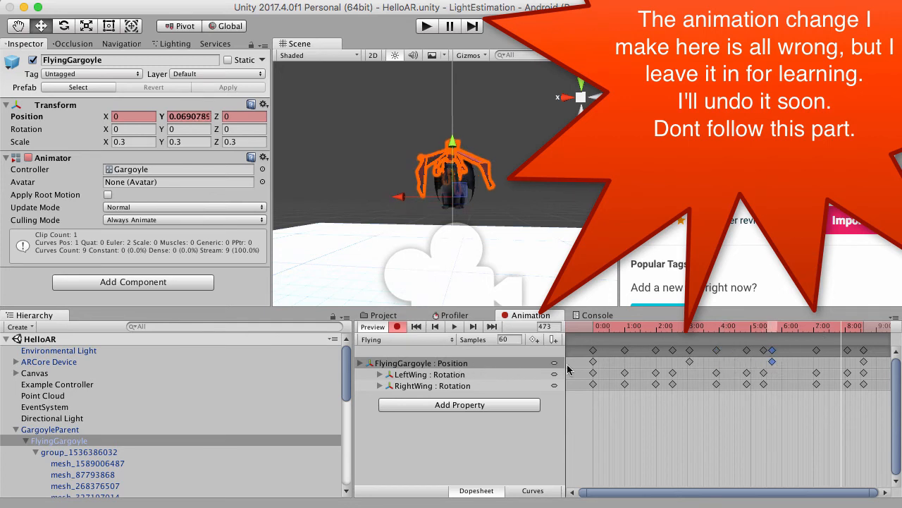
Paste the Position keyframe at frame 234 and raise the FlyingGargoyle there to about Y 0.532
{"action": "left_click_drag", "start_coordinate": [844, 330], "coordinate": [716, 376]}
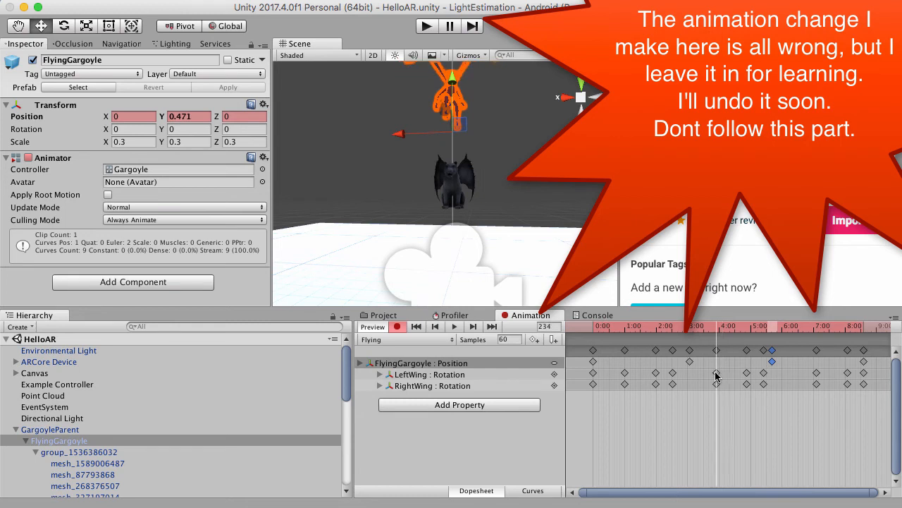
{"action": "key", "text": "super+v"}
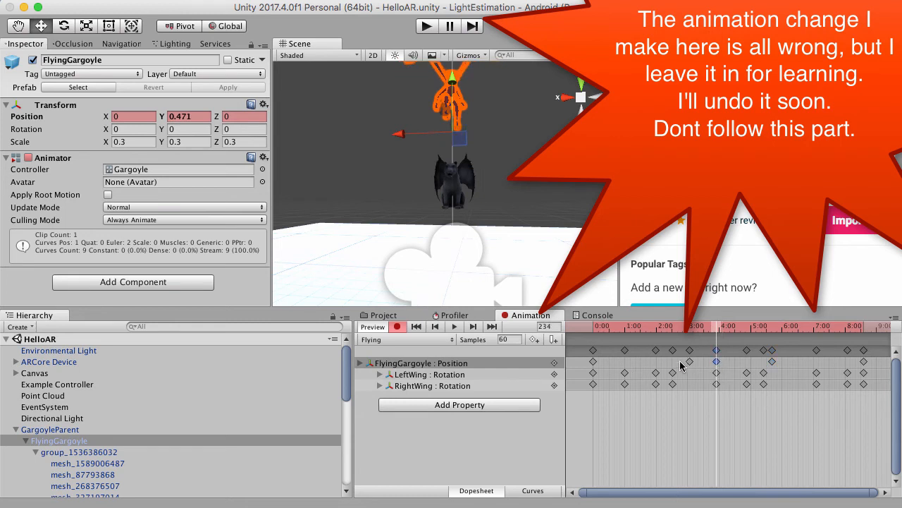
{"action": "scroll", "coordinate": [459, 130], "scroll_direction": "down", "scroll_amount": 2}
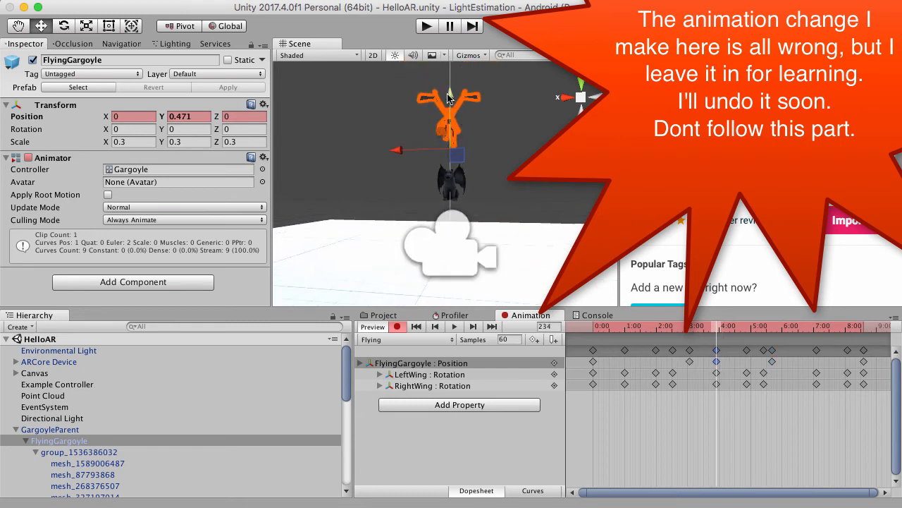
{"action": "left_click_drag", "start_coordinate": [452, 99], "coordinate": [452, 93]}
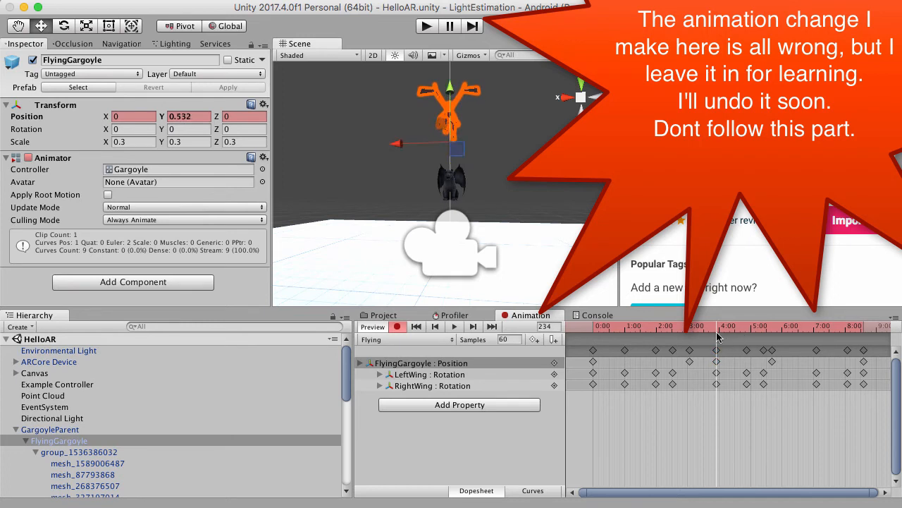
Paste the Position keyframe at frame 259 and lower the FlyingGargoyle there to about Y 0.349
{"action": "left_click_drag", "start_coordinate": [717, 329], "coordinate": [729, 328]}
{"action": "key", "text": "super+v"}
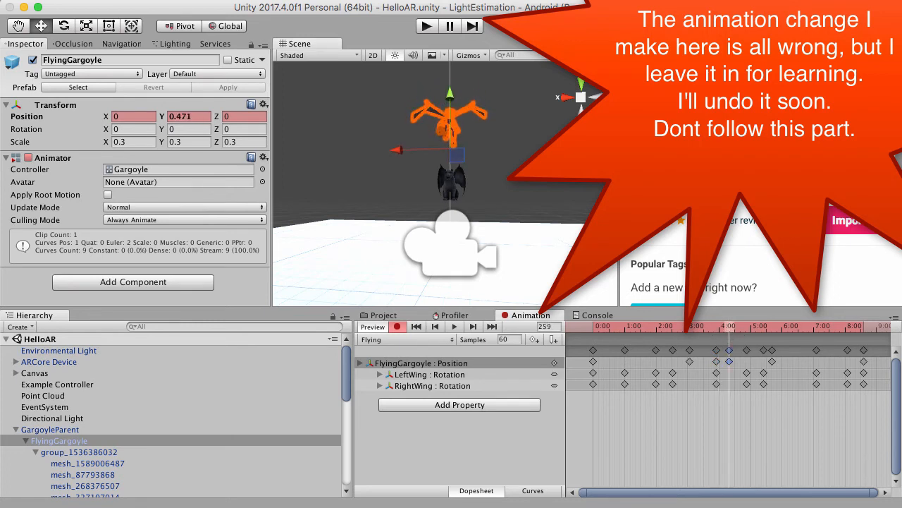
{"action": "left_click_drag", "start_coordinate": [452, 103], "coordinate": [454, 116]}
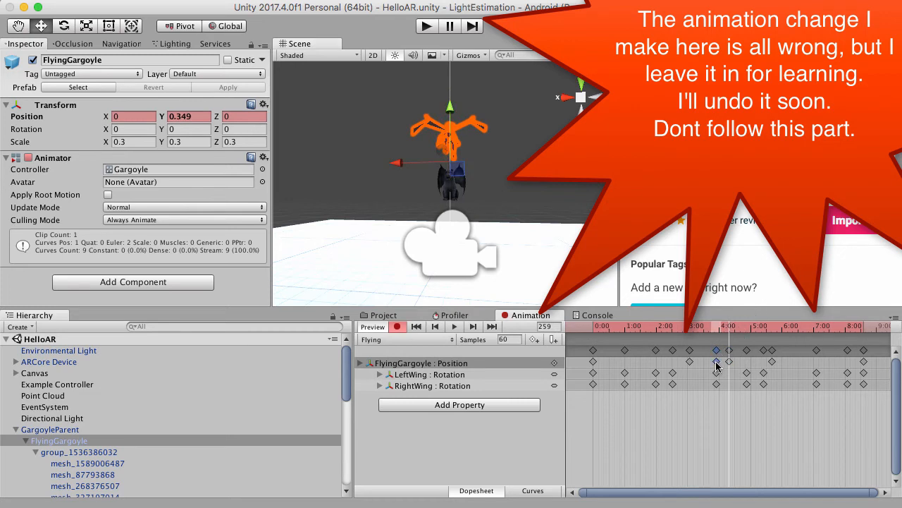
Shift the last two pasted Position keyframes earlier, paste another at frame 259, and raise the FlyingGargoyle there to about Y 0.552
{"action": "mouse_move", "coordinate": [716, 362]}
{"action": "left_mouse_down"}
{"action": "mouse_move", "coordinate": [705, 361]}
{"action": "mouse_move", "coordinate": [718, 364]}
{"action": "left_mouse_up"}
{"action": "key", "text": "super+v"}
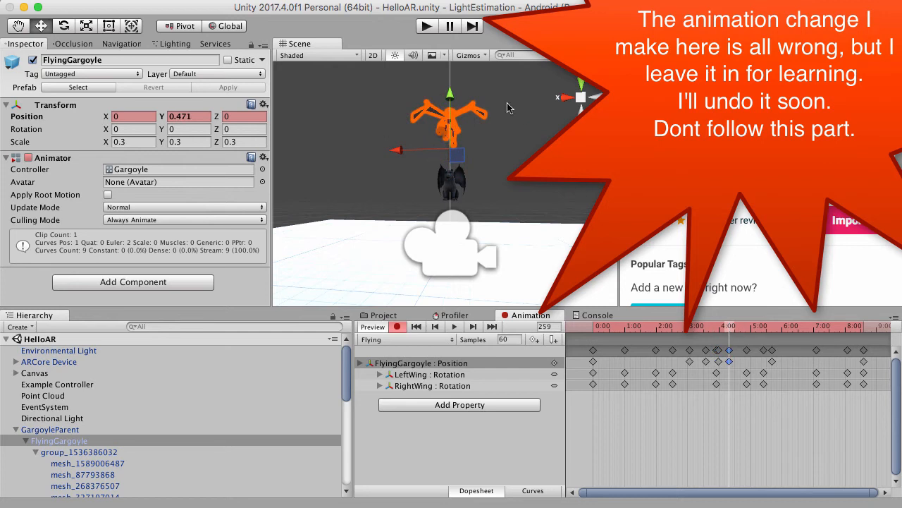
{"action": "left_click_drag", "start_coordinate": [445, 99], "coordinate": [445, 86]}
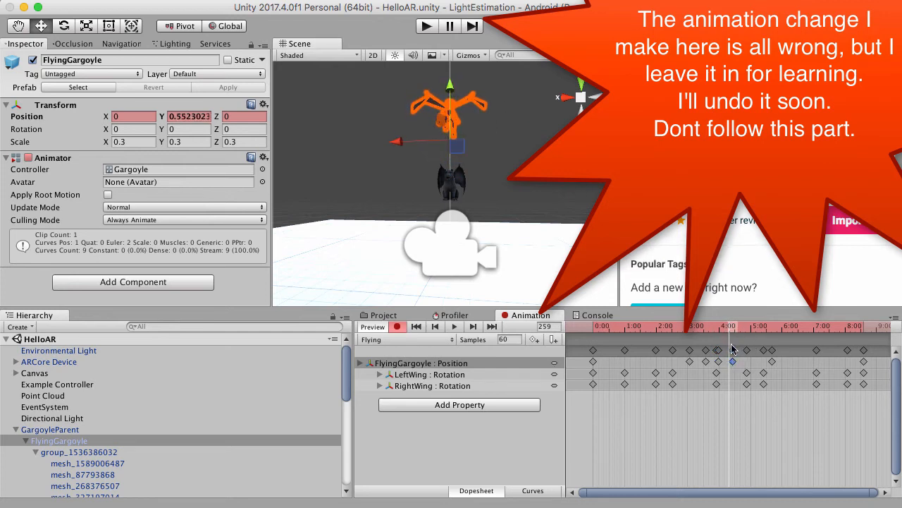
Add a Position keyframe at frame 306 with Y about 0.342 and play the Flying clip from the start
{"action": "left_click", "coordinate": [753, 329]}
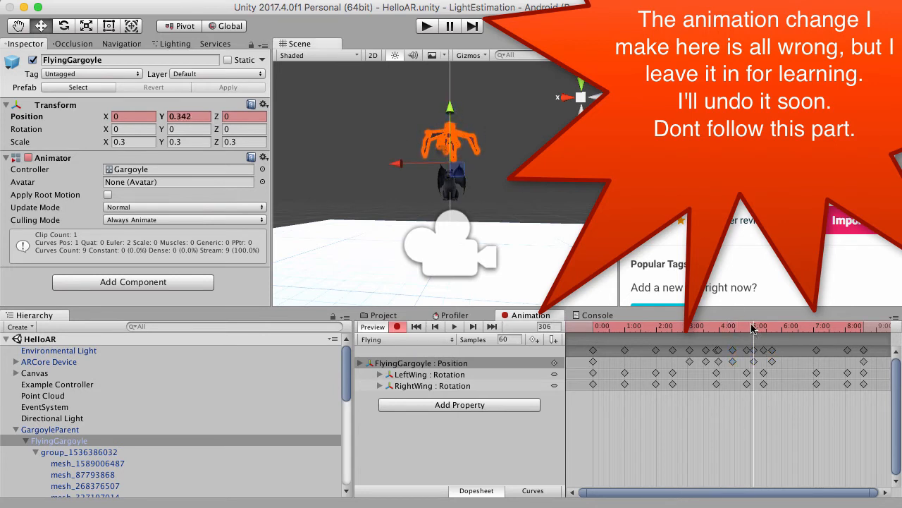
{"action": "left_click_drag", "start_coordinate": [753, 329], "coordinate": [574, 382]}
{"action": "left_click", "coordinate": [456, 326]}
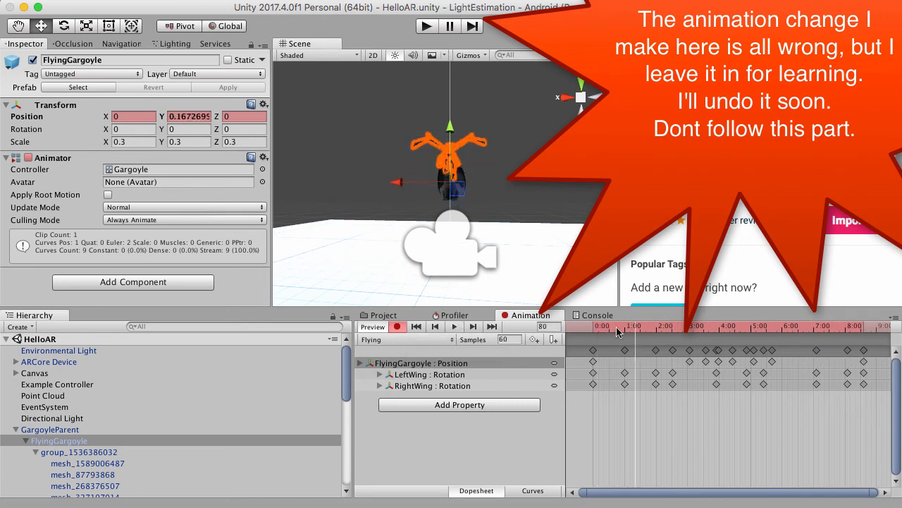
Shift the Position keyframe at 3:04 to just after 2:00 and play the clip from the start
{"action": "left_click_drag", "start_coordinate": [624, 328], "coordinate": [661, 350]}
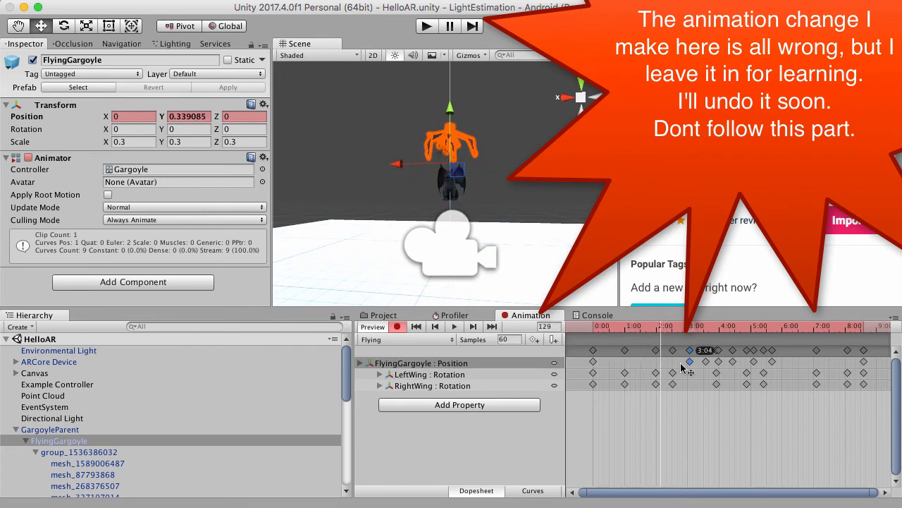
{"action": "left_click_drag", "start_coordinate": [682, 367], "coordinate": [662, 365]}
{"action": "left_click_drag", "start_coordinate": [605, 331], "coordinate": [510, 332]}
{"action": "left_click", "coordinate": [454, 328]}
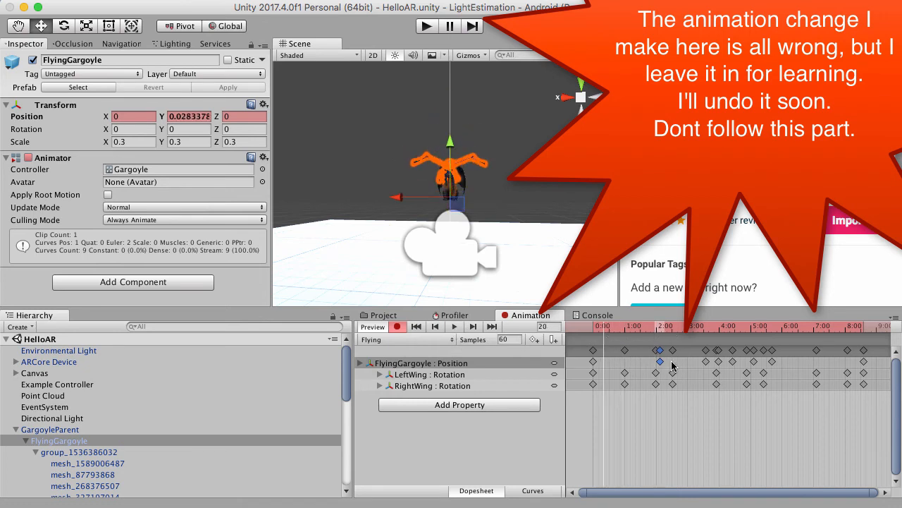
Shift the first raised Position keyframe to just after 1:00, replay the clip, and move the playhead to frame 126
{"action": "left_click_drag", "start_coordinate": [666, 360], "coordinate": [630, 362]}
{"action": "left_click", "coordinate": [578, 327]}
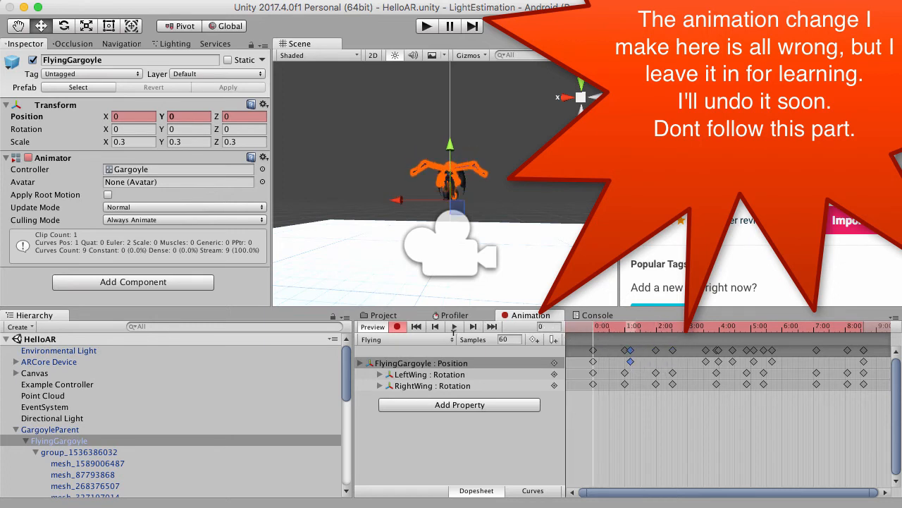
{"action": "left_click", "coordinate": [454, 327]}
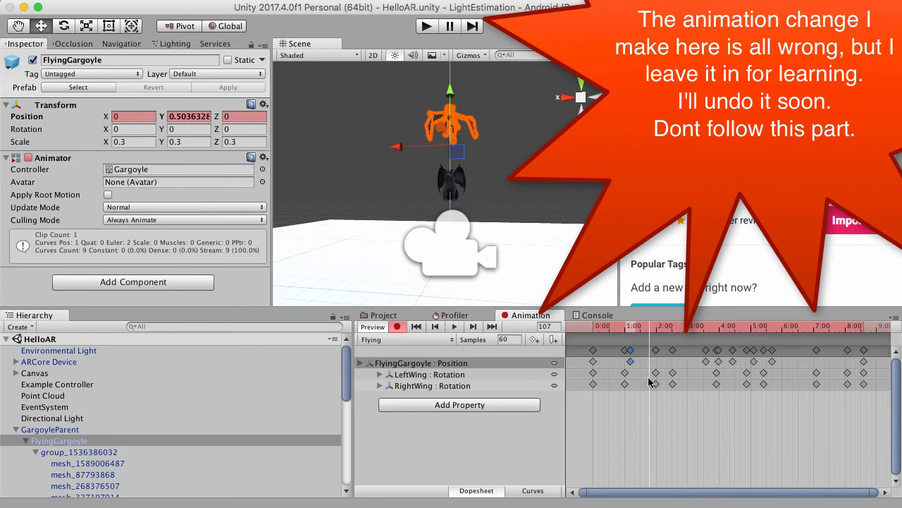
{"action": "left_click_drag", "start_coordinate": [651, 333], "coordinate": [659, 331]}
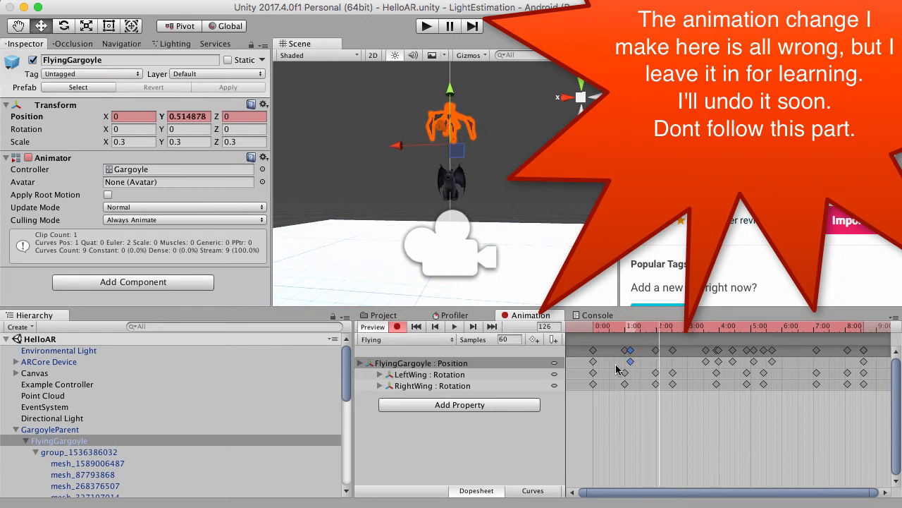
Shift both wings' 1:00 and 2:00 Rotation keyframes earlier, to before and just after 1:00, and preview the clip
{"action": "left_click_drag", "start_coordinate": [624, 375], "coordinate": [604, 376]}
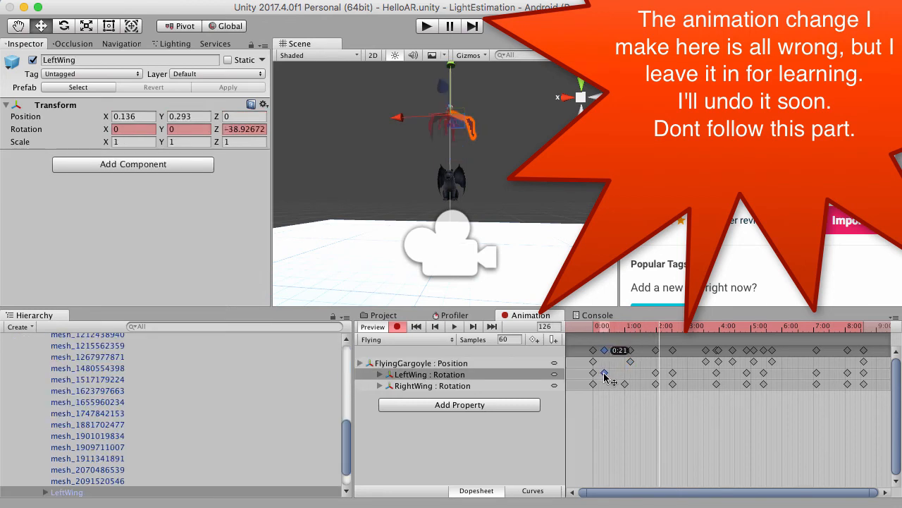
{"action": "key", "text": "super+z"}
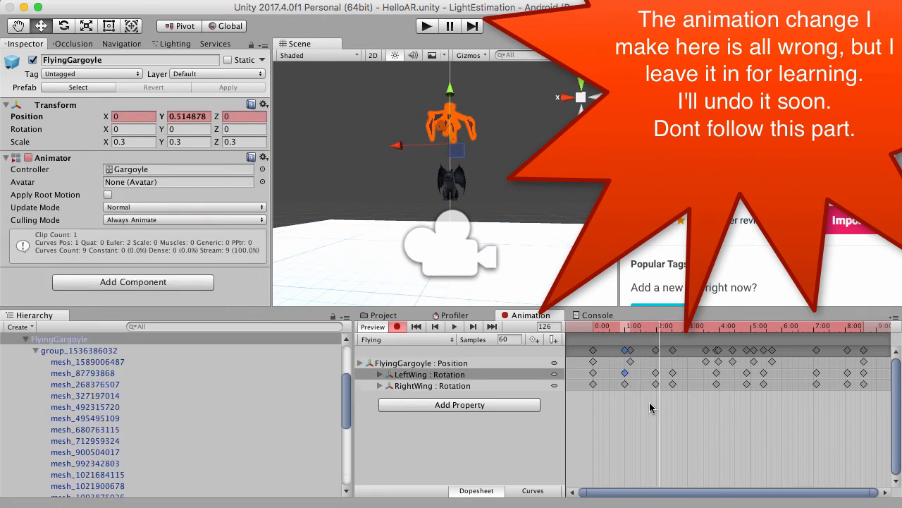
{"action": "mouse_move", "coordinate": [619, 374]}
{"action": "left_mouse_down"}
{"action": "mouse_move", "coordinate": [647, 378]}
{"action": "mouse_move", "coordinate": [633, 379]}
{"action": "left_mouse_up"}
{"action": "left_click", "coordinate": [635, 399]}
{"action": "left_click_drag", "start_coordinate": [654, 331], "coordinate": [586, 333]}
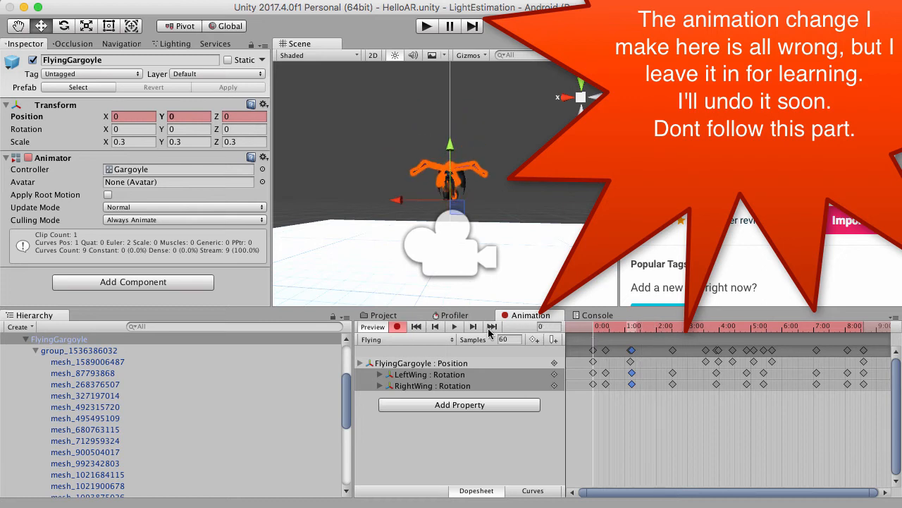
{"action": "left_click", "coordinate": [457, 328]}
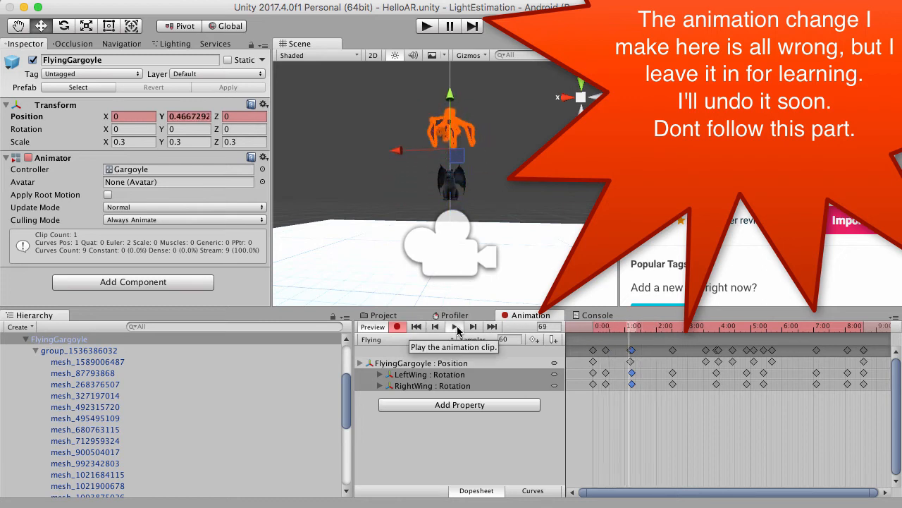
Shift the two Position keyframes before 4:00 earlier, to either side of 3:00, and return the playhead to frame 0
{"action": "left_click_drag", "start_coordinate": [643, 337], "coordinate": [697, 364]}
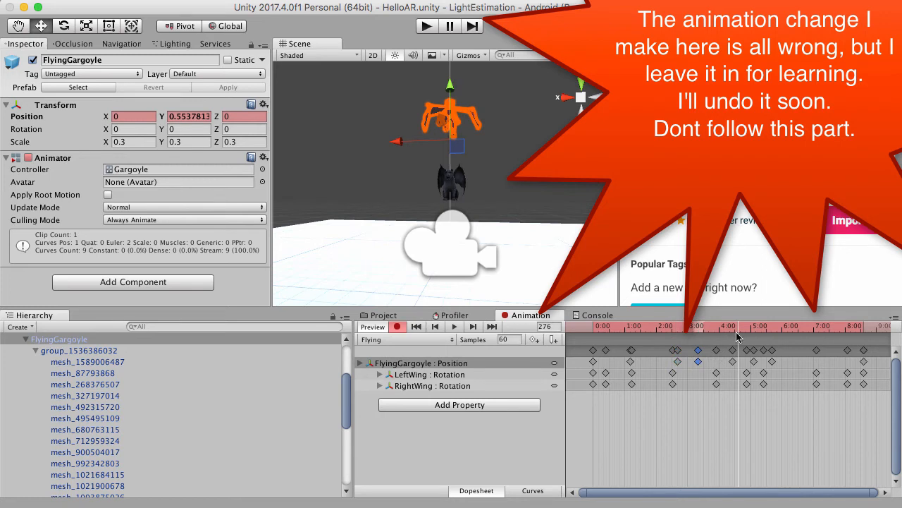
{"action": "left_click_drag", "start_coordinate": [737, 336], "coordinate": [569, 368]}
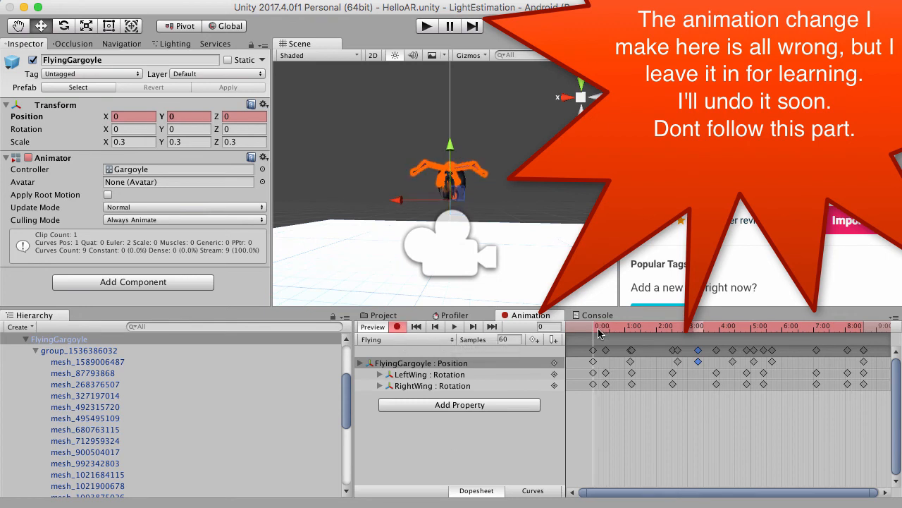
{"action": "left_click_drag", "start_coordinate": [598, 332], "coordinate": [585, 350]}
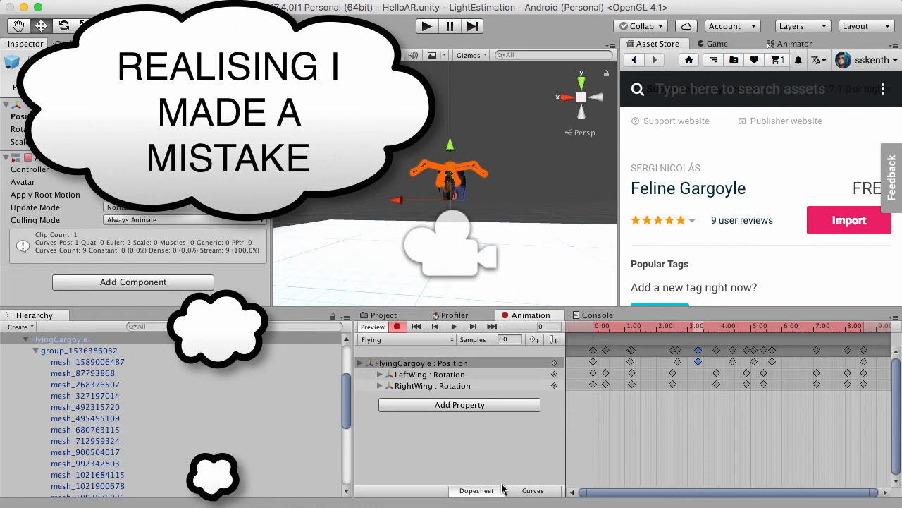
Undo the FlyingGargoyle Position keyframe edits back to before the Position track was added, keeping only the LeftWing and RightWing Rotation tracks
{"action": "key", "text": "super+z"}
{"action": "key", "text": "super+z"}
{"action": "key", "text": "super+z"}
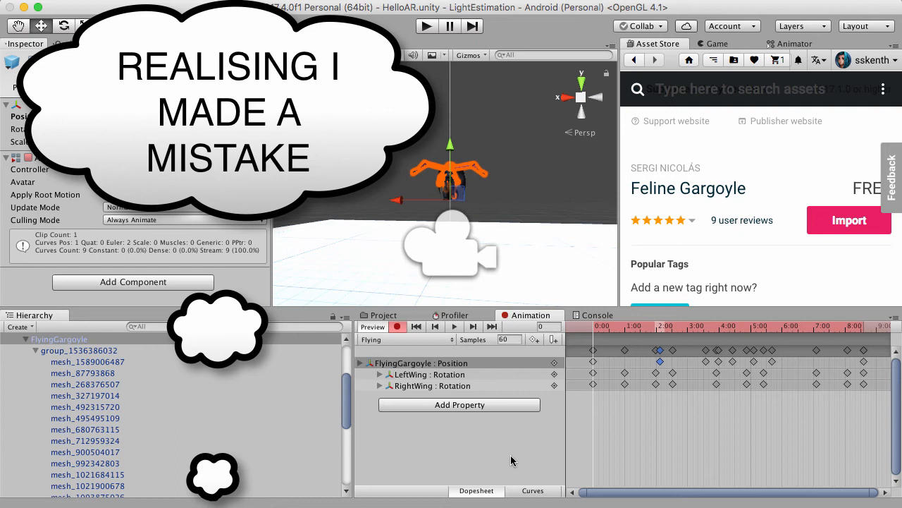
{"action": "key", "text": "super+z"}
{"action": "key", "text": "super+z"}
{"action": "key", "text": "super+z"}
{"action": "key", "text": "super+z"}
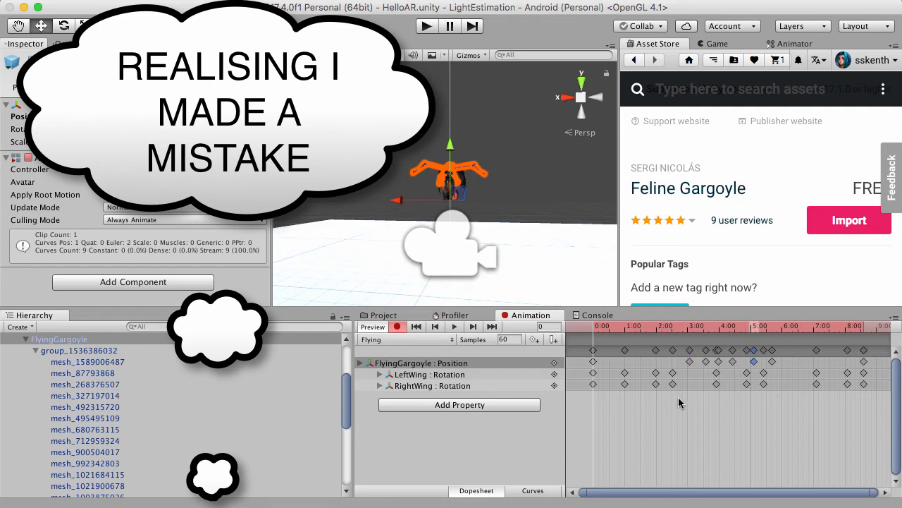
{"action": "key", "text": "super+z"}
{"action": "key", "text": "super+z"}
{"action": "key", "text": "super+z"}
{"action": "key", "text": "super+z"}
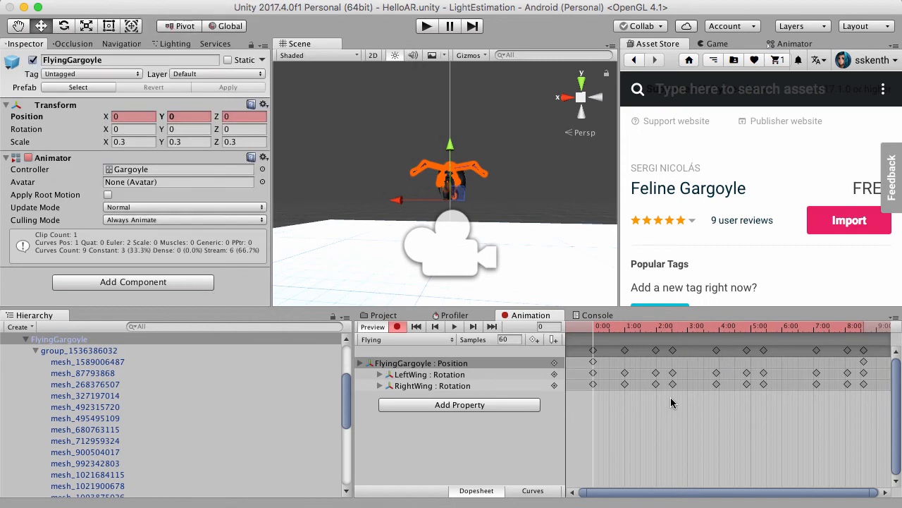
{"action": "key", "text": "super+z"}
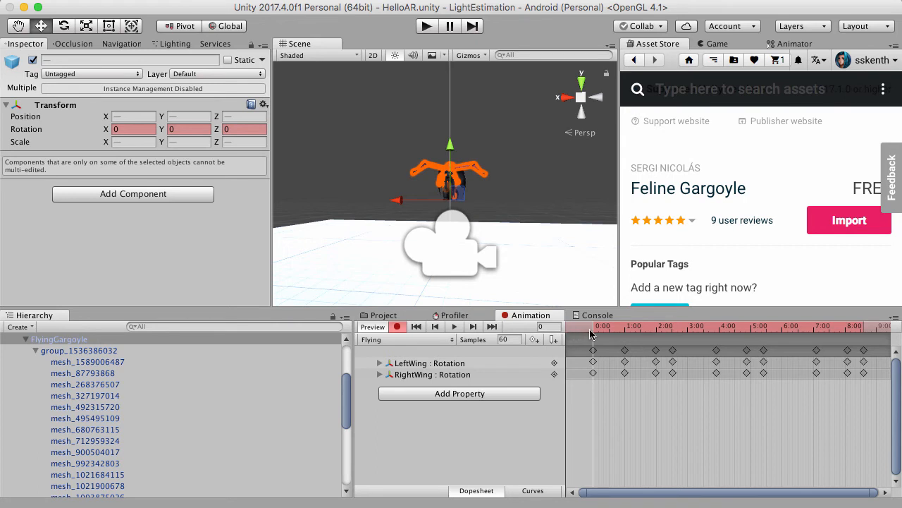
Stop recording the Flying clip with the playhead at frame 0 and collapse FlyingGargoyle's child hierarchy
{"action": "mouse_move", "coordinate": [584, 330]}
{"action": "left_mouse_down"}
{"action": "mouse_move", "coordinate": [890, 345]}
{"action": "mouse_move", "coordinate": [575, 330]}
{"action": "left_mouse_up"}
{"action": "left_click", "coordinate": [397, 327]}
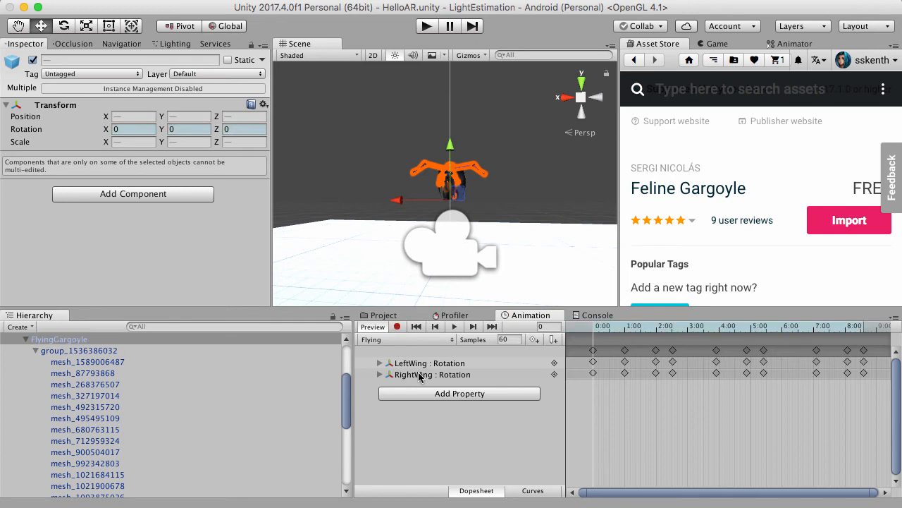
{"action": "left_click", "coordinate": [34, 348]}
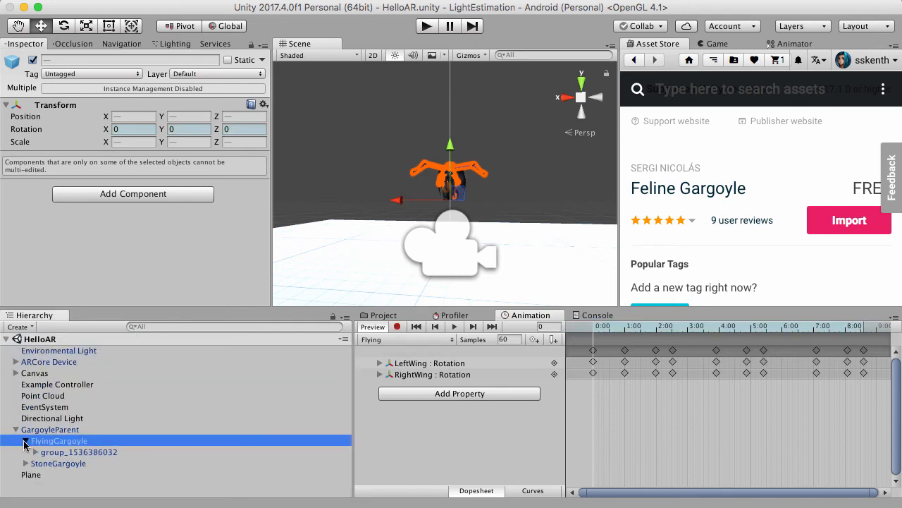
{"action": "left_click", "coordinate": [25, 442]}
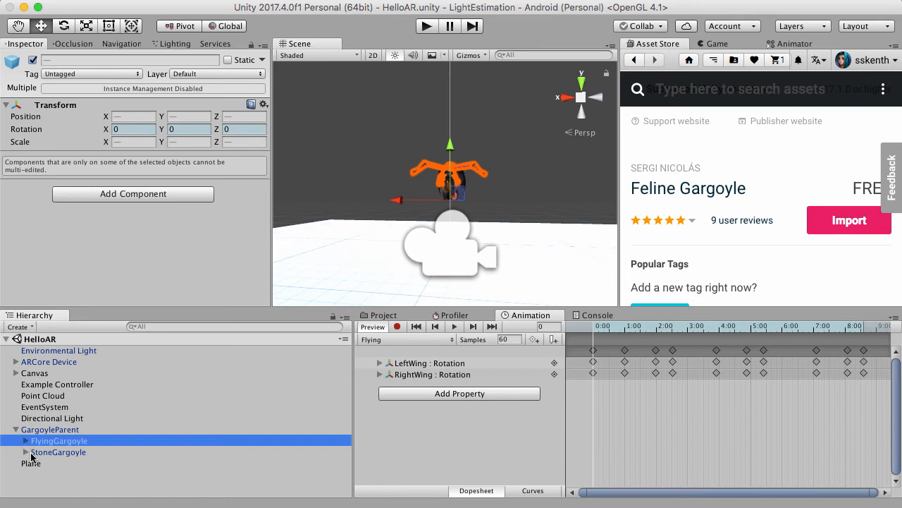
Raise GargoyleParent straight up above the plane to a Y position of about 1.1
{"action": "left_click", "coordinate": [53, 429]}
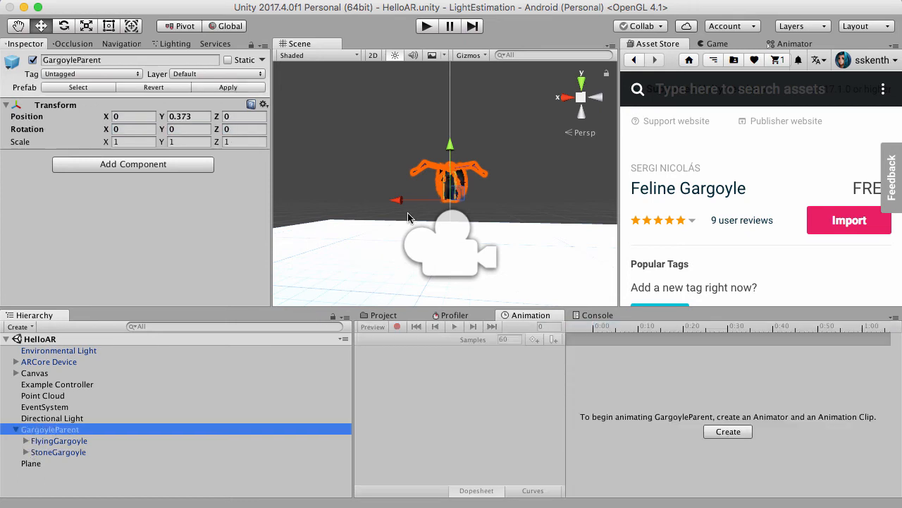
{"action": "left_click_drag", "start_coordinate": [452, 155], "coordinate": [465, 74]}
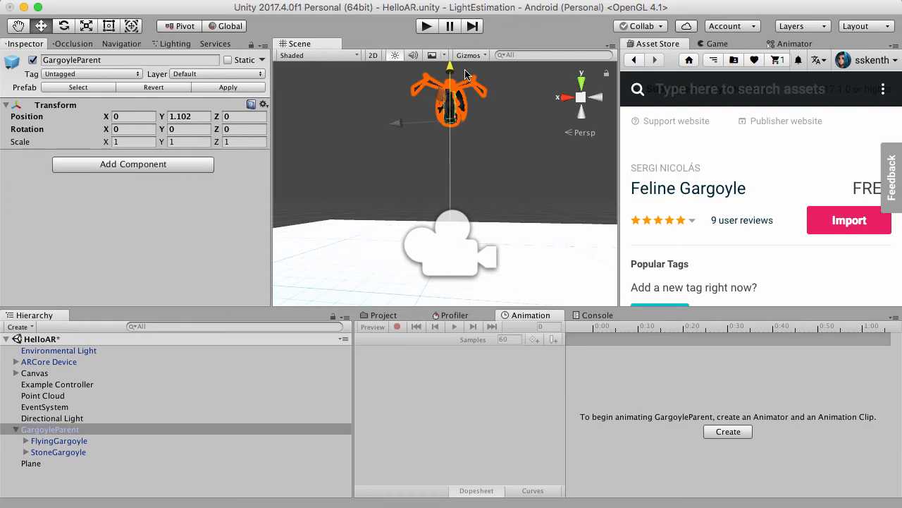
{"action": "left_click_drag", "start_coordinate": [465, 73], "coordinate": [466, 73]}
Examine StoneGargoyle's Rigidbody and Box Collider settings and its placement above the plane
{"action": "left_click", "coordinate": [63, 451]}
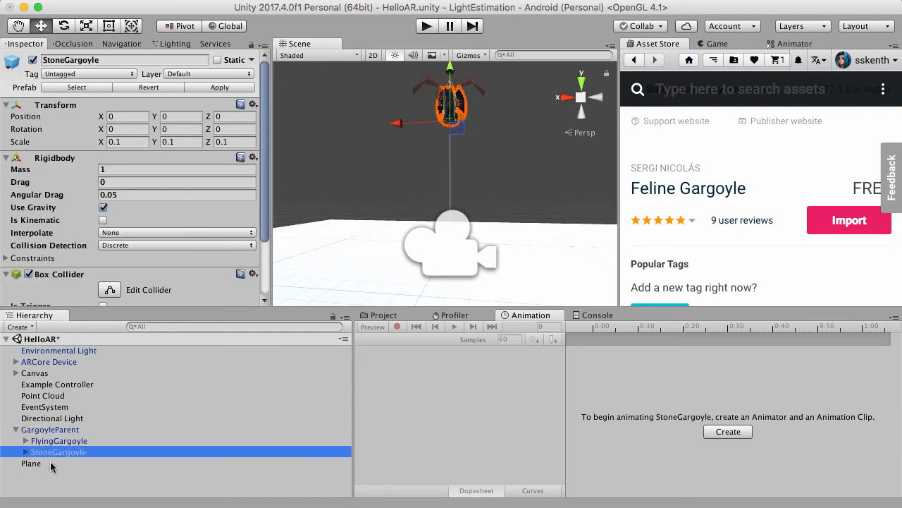
{"action": "scroll", "coordinate": [128, 265], "scroll_direction": "down", "scroll_amount": 5}
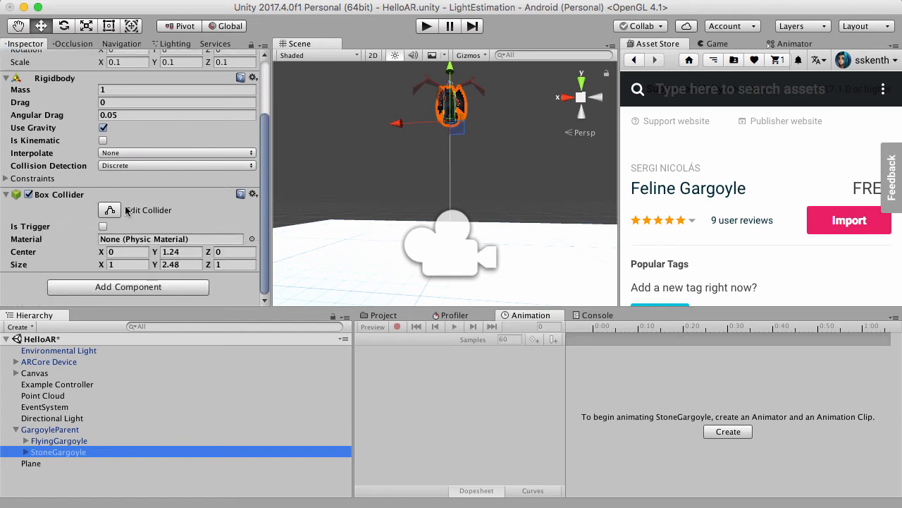
{"action": "scroll", "coordinate": [456, 151], "scroll_direction": "down", "scroll_amount": 3}
{"action": "right_click_drag", "start_coordinate": [427, 204], "coordinate": [428, 155]}
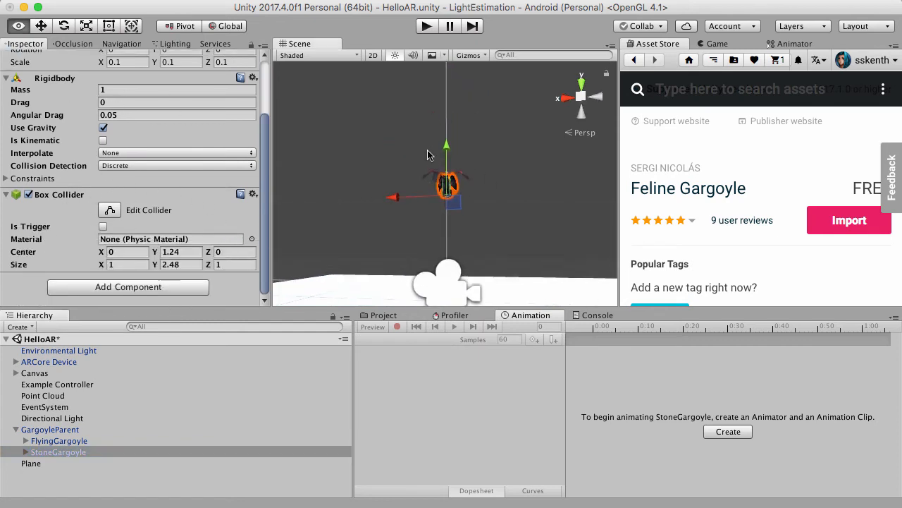
{"action": "scroll", "coordinate": [427, 153], "scroll_direction": "up", "scroll_amount": 5}
{"action": "right_click_drag", "start_coordinate": [435, 199], "coordinate": [456, 207]}
{"action": "scroll", "coordinate": [460, 223], "scroll_direction": "down", "scroll_amount": 5}
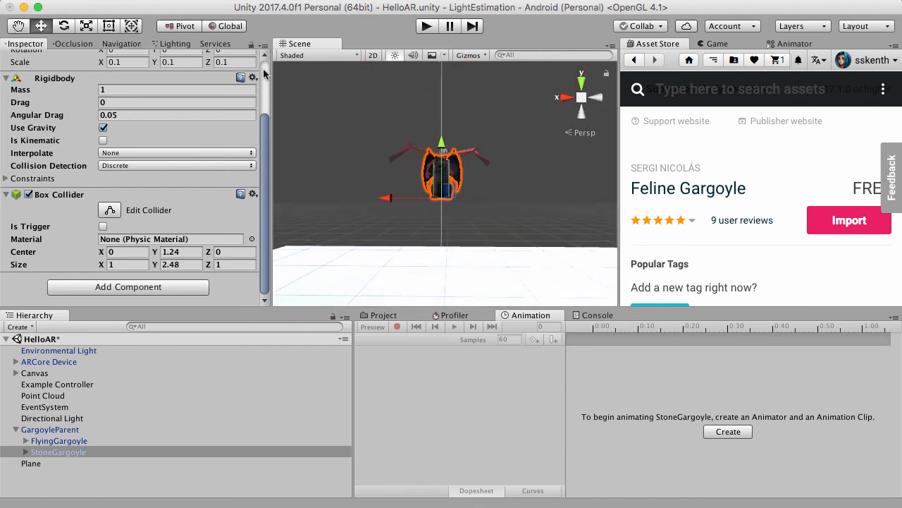
{"action": "scroll", "coordinate": [456, 121], "scroll_direction": "down", "scroll_amount": 3}
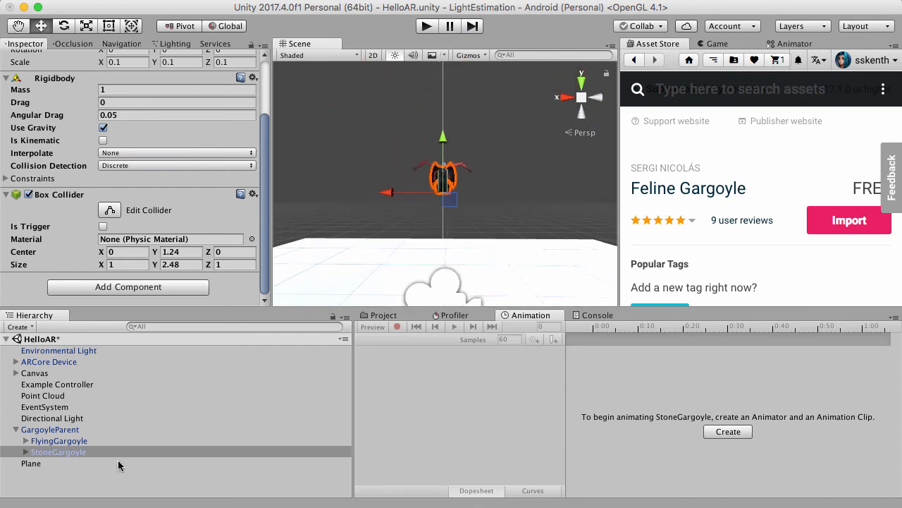
Try lowering StoneGargoyle on its own down to the plane, and undo the move
{"action": "left_click_drag", "start_coordinate": [442, 138], "coordinate": [445, 215]}
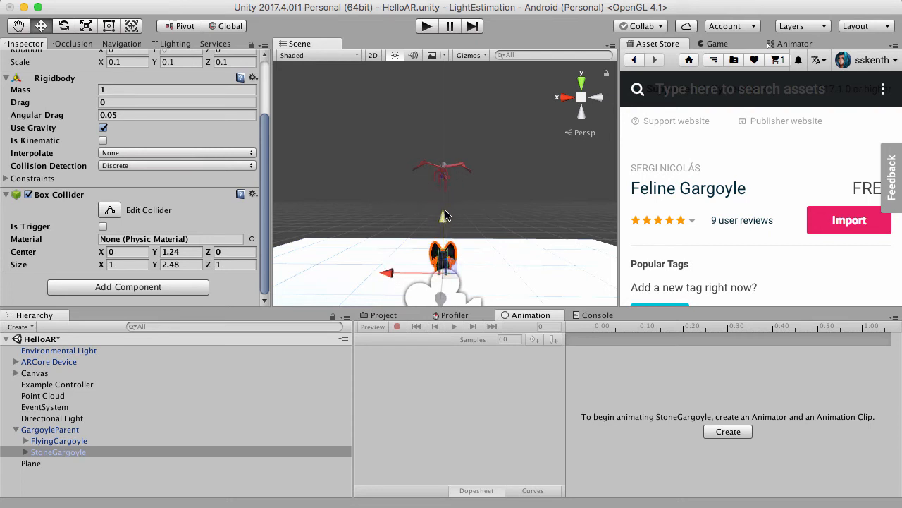
{"action": "key", "text": "super+z"}
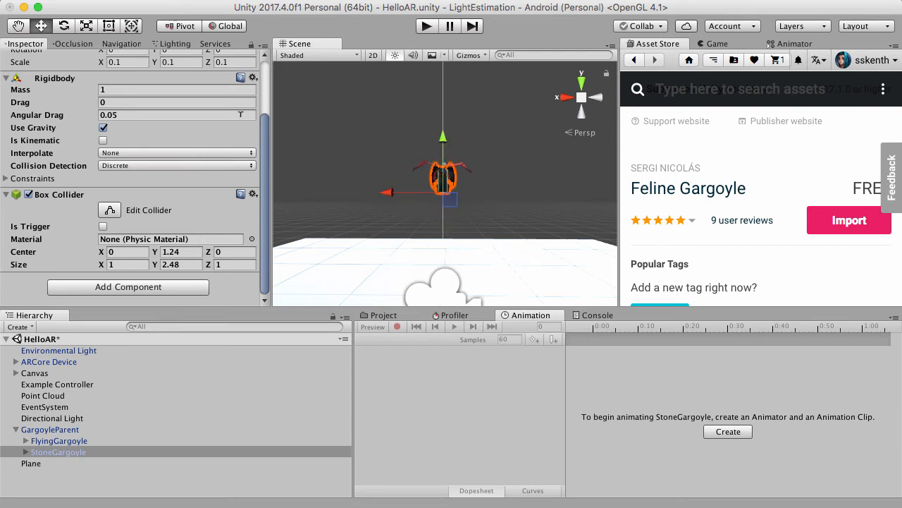
Copy the Rigidbody component from StoneGargoyle and paste it as a new component on GargoyleParent
{"action": "left_click", "coordinate": [253, 78]}
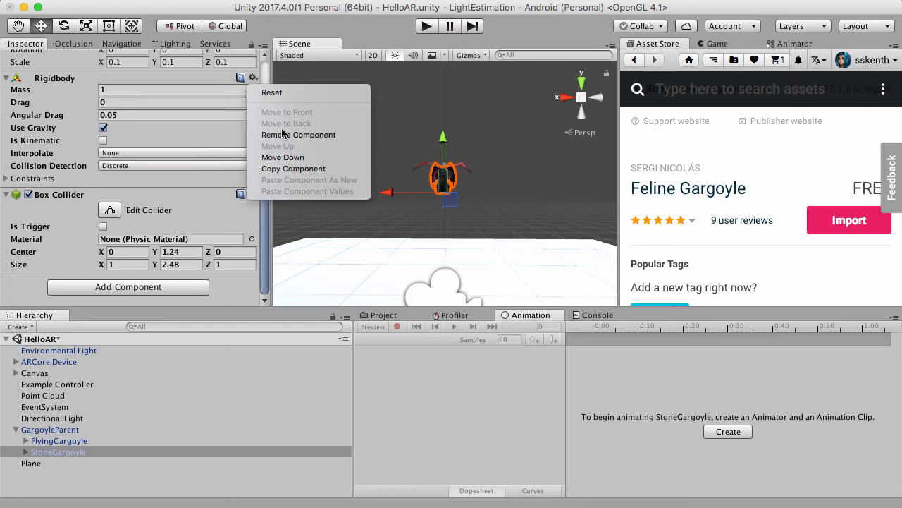
{"action": "left_click", "coordinate": [287, 170]}
{"action": "left_click", "coordinate": [91, 431]}
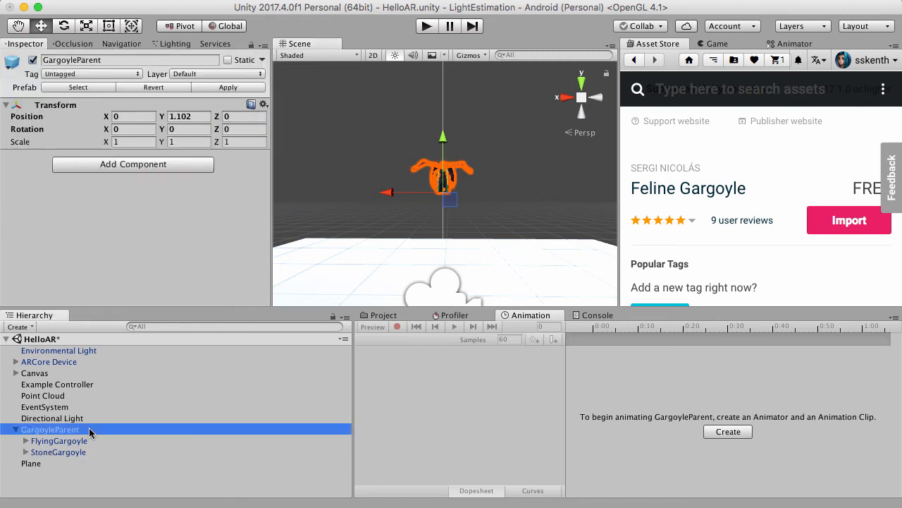
{"action": "left_click", "coordinate": [263, 105]}
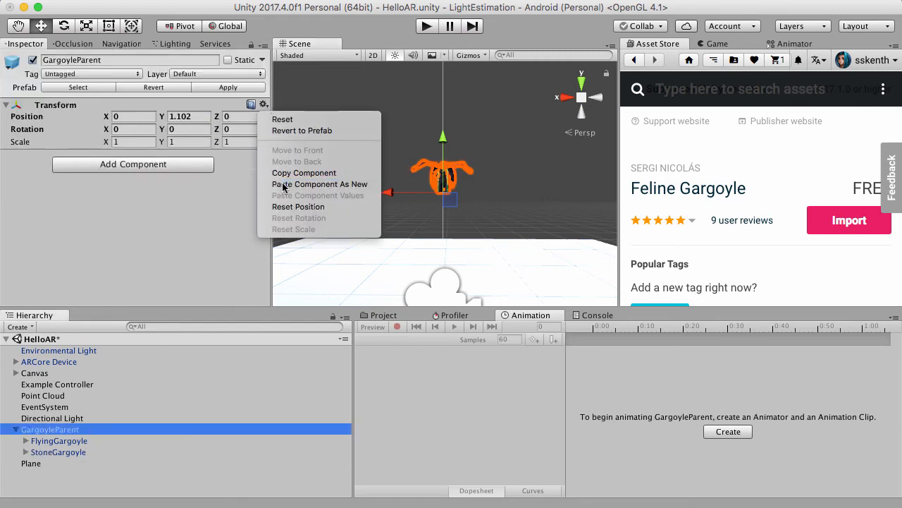
{"action": "left_click", "coordinate": [282, 185]}
Copy StoneGargoyle's Box Collider and paste it as a new component on GargoyleParent
{"action": "left_click", "coordinate": [84, 452]}
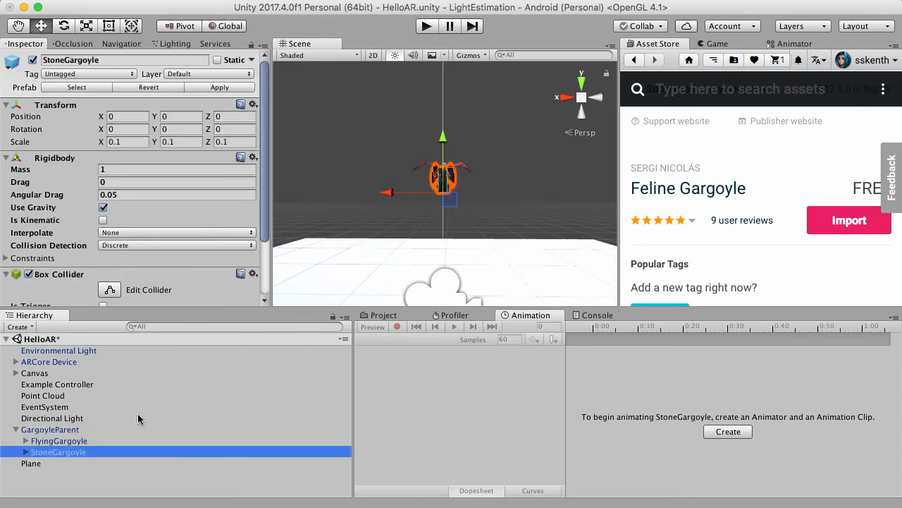
{"action": "left_click", "coordinate": [254, 273]}
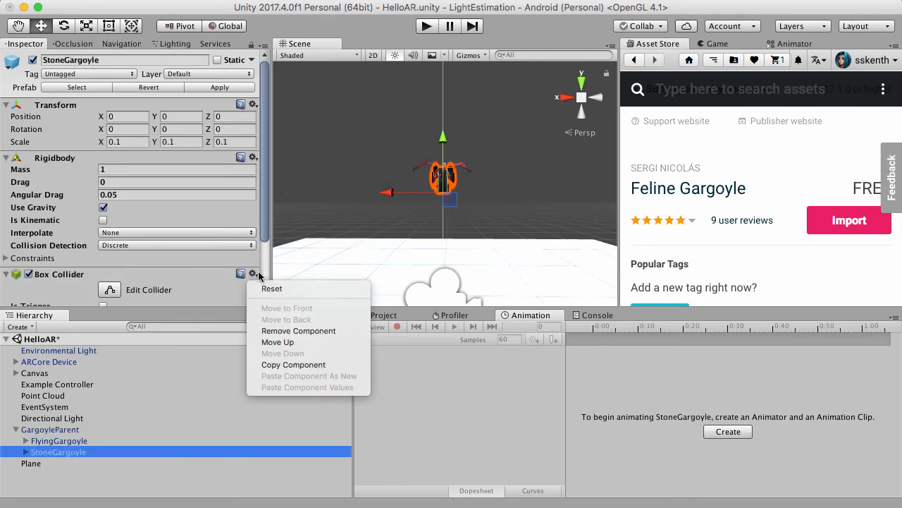
{"action": "left_click", "coordinate": [290, 365]}
{"action": "left_click", "coordinate": [98, 431]}
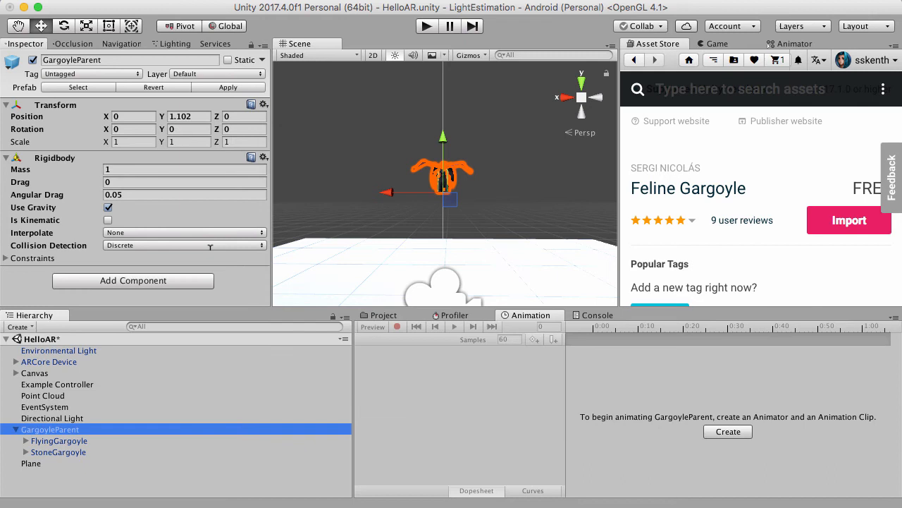
{"action": "left_click", "coordinate": [256, 158]}
{"action": "left_click", "coordinate": [298, 258]}
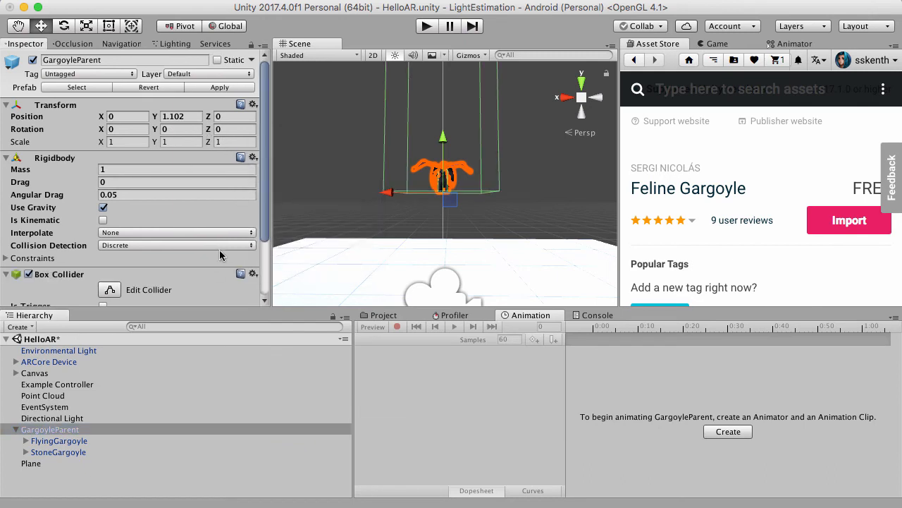
Remove the Box Collider and Rigidbody components from StoneGargoyle
{"action": "scroll", "coordinate": [222, 254], "scroll_direction": "down", "scroll_amount": 3}
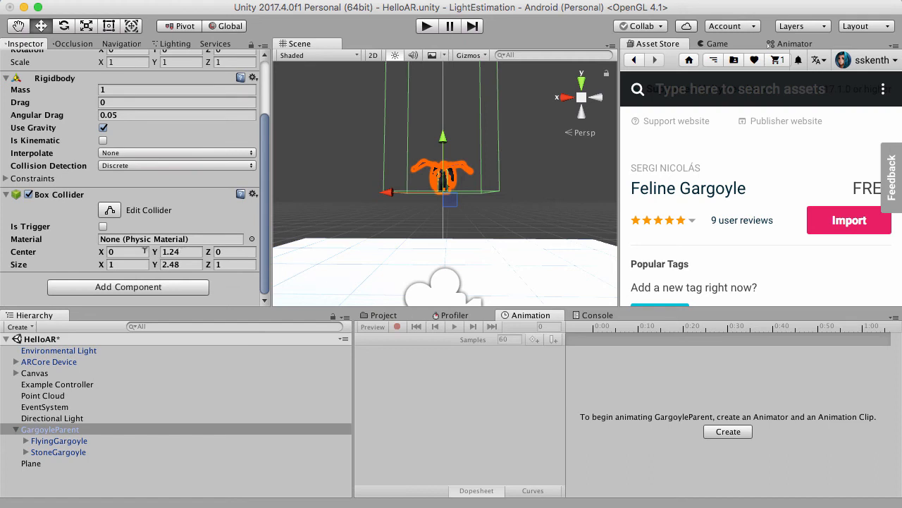
{"action": "scroll", "coordinate": [299, 238], "scroll_direction": "down", "scroll_amount": 2}
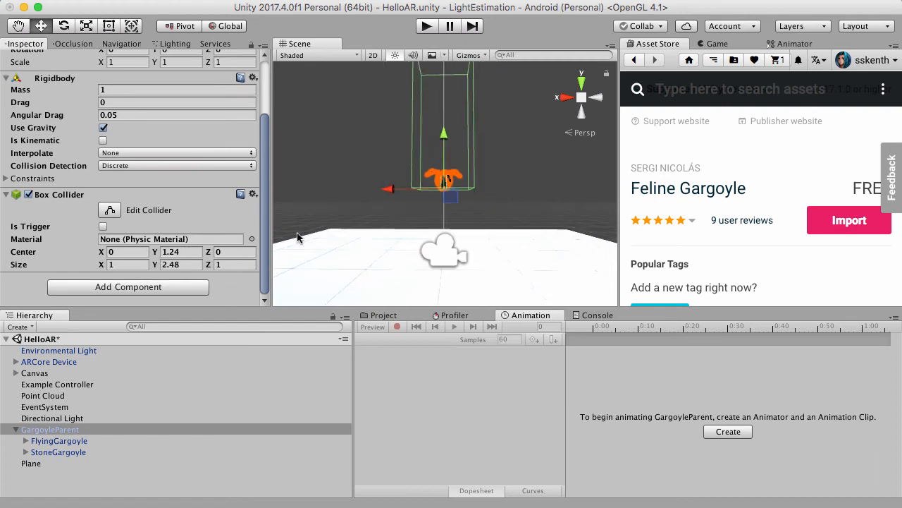
{"action": "left_click", "coordinate": [165, 264]}
{"action": "left_click", "coordinate": [62, 452]}
{"action": "left_click", "coordinate": [252, 195]}
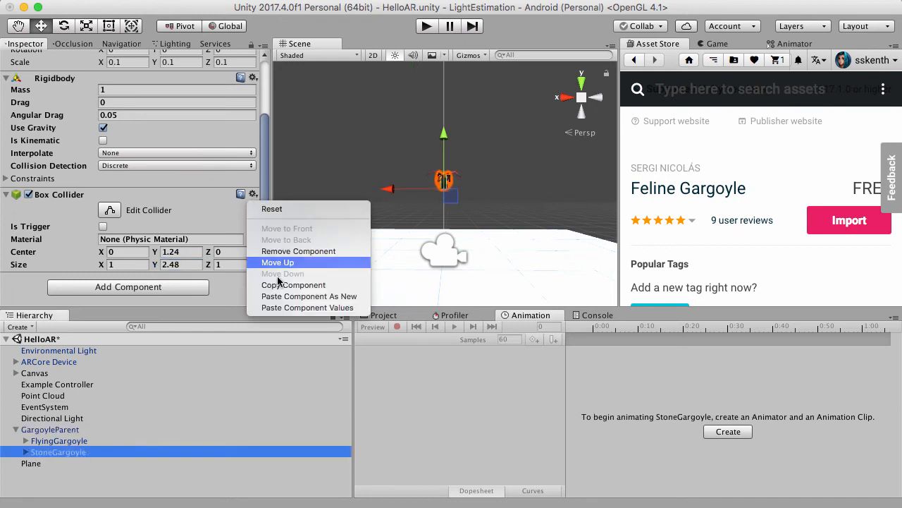
{"action": "left_click", "coordinate": [297, 251]}
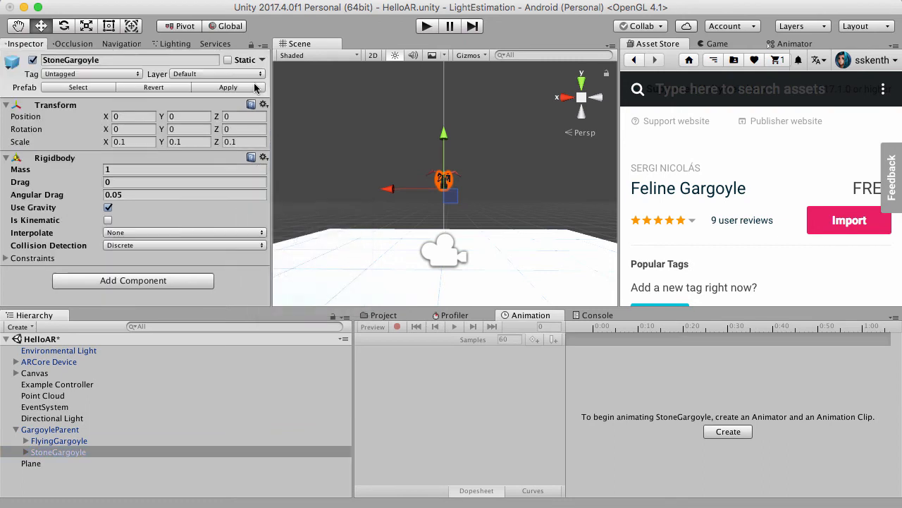
{"action": "left_click", "coordinate": [263, 157]}
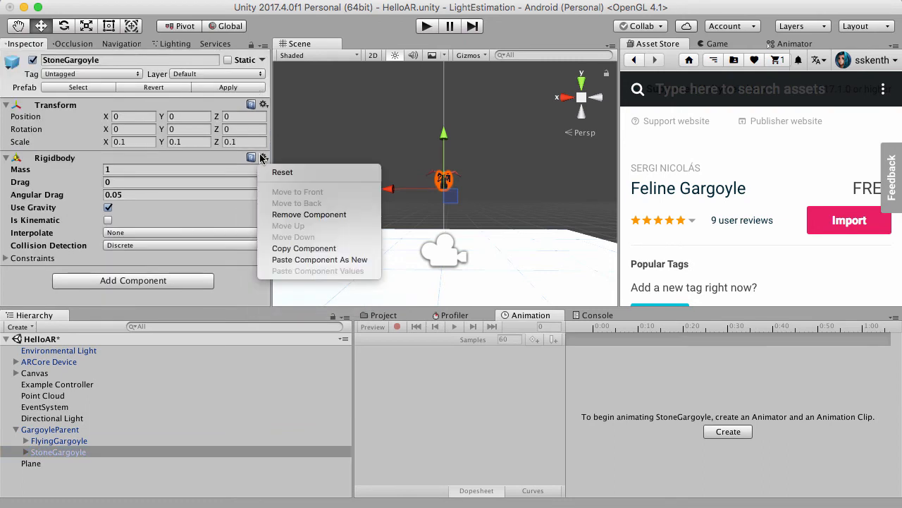
{"action": "left_click", "coordinate": [300, 214]}
Set GargoyleParent's Box Collider center Y to 0 and size Y to 0.1, and check its fit around the gargoyle
{"action": "left_click", "coordinate": [76, 432]}
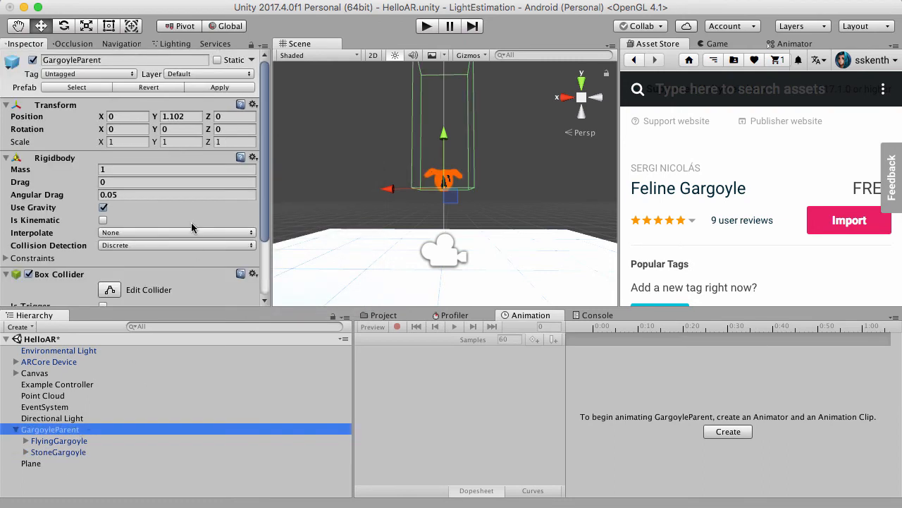
{"action": "scroll", "coordinate": [193, 221], "scroll_direction": "down", "scroll_amount": 3}
{"action": "left_click", "coordinate": [171, 253]}
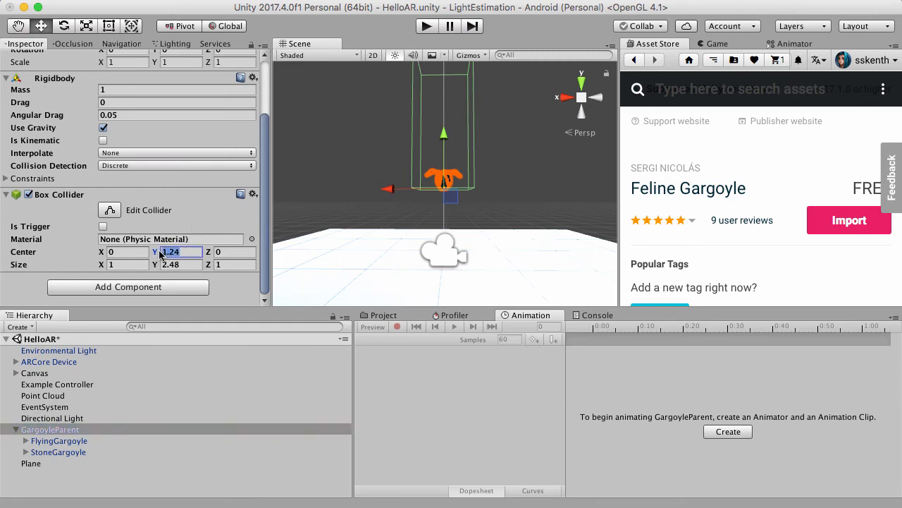
{"action": "type", "text": "0"}
{"action": "left_click", "coordinate": [183, 264]}
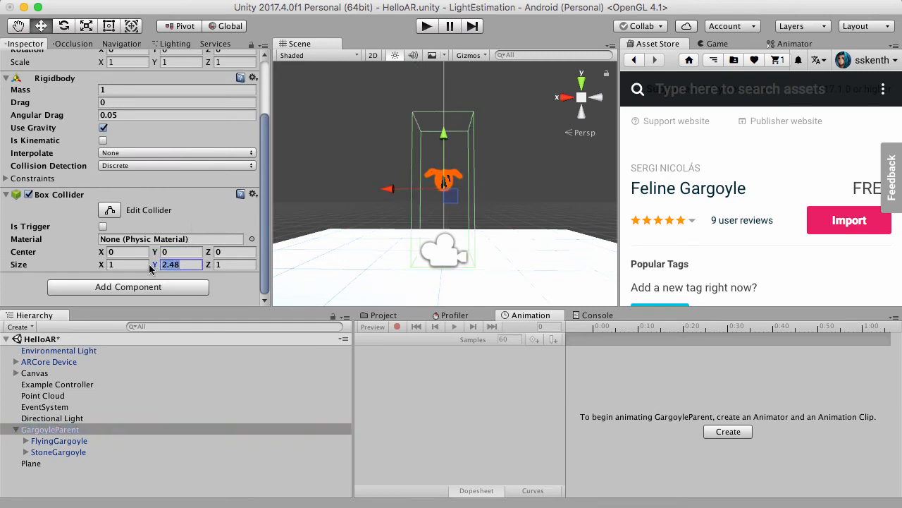
{"action": "type", "text": "1"}
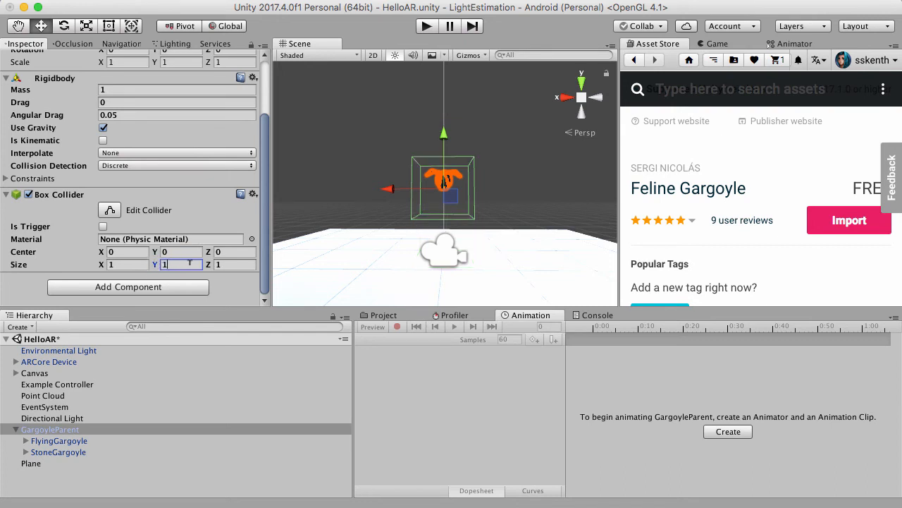
{"action": "key", "text": "Return"}
{"action": "type", "text": "0."}
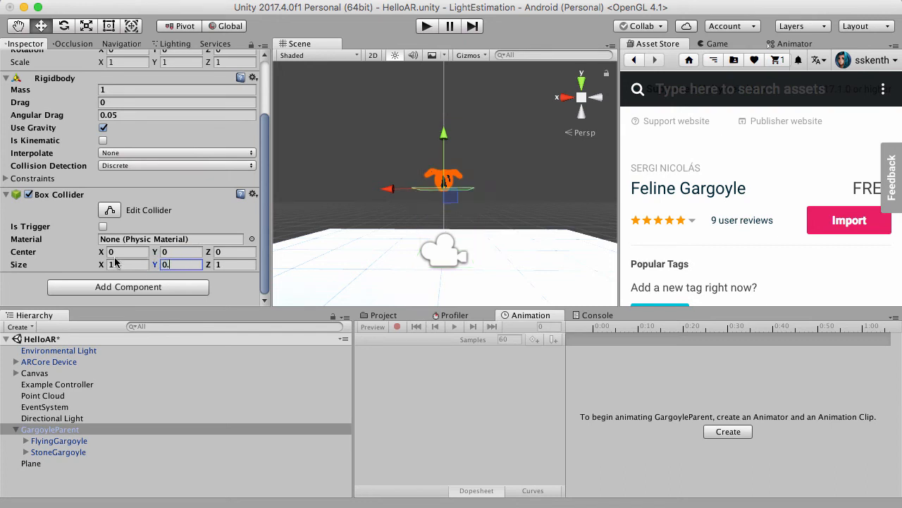
{"action": "type", "text": "1"}
{"action": "scroll", "coordinate": [377, 189], "scroll_direction": "up", "scroll_amount": 5}
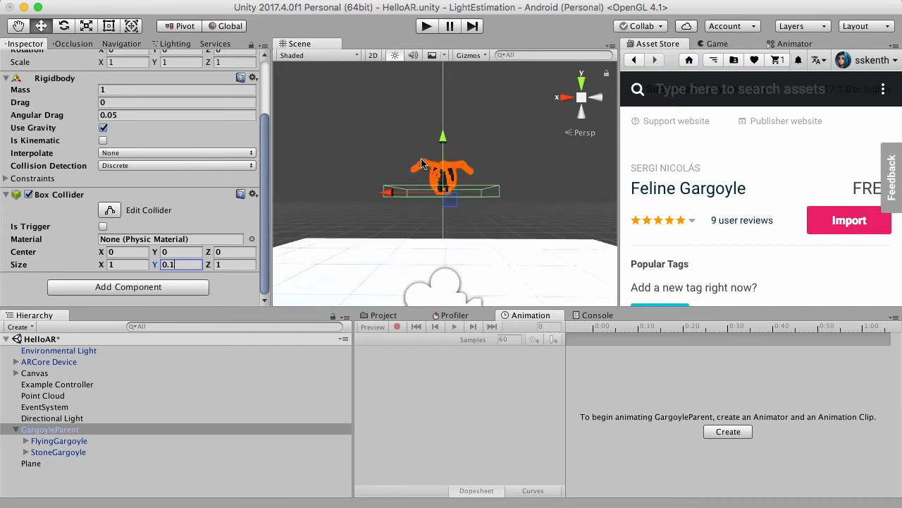
{"action": "scroll", "coordinate": [423, 167], "scroll_direction": "down", "scroll_amount": 5}
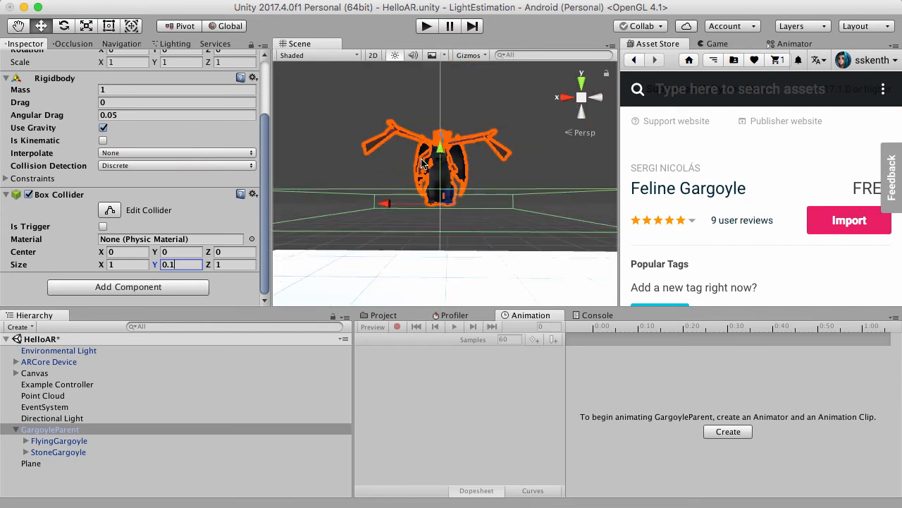
Raise GargoyleParent's Box Collider by setting its center Y to 0.1
{"action": "left_click", "coordinate": [173, 251]}
{"action": "type", "text": "0.5"}
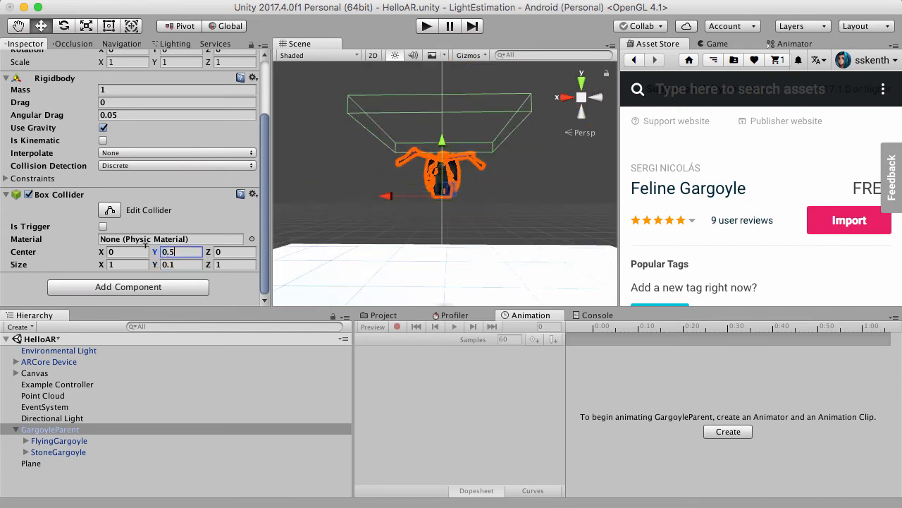
{"action": "key", "text": "BackSpace"}
{"action": "type", "text": "1"}
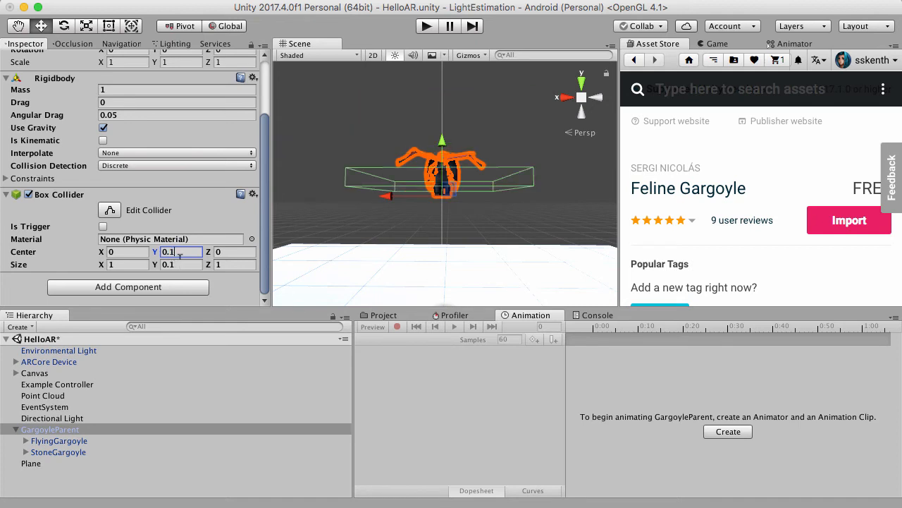
{"action": "scroll", "coordinate": [417, 173], "scroll_direction": "up", "scroll_amount": 4}
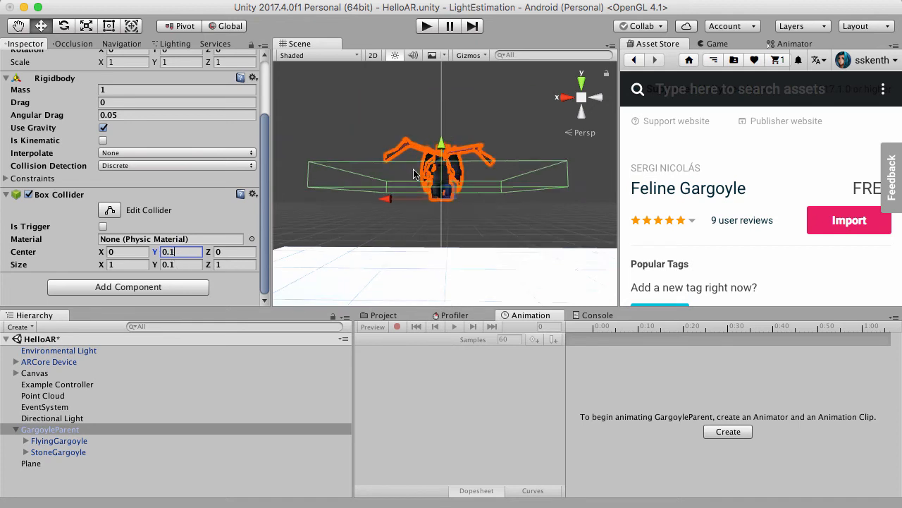
Set GargoyleParent's Box Collider size to X 0.1, Y 0.19 and Z 0.1 to fit the gargoyle's body
{"action": "left_click", "coordinate": [143, 264]}
{"action": "type", "text": "0.1"}
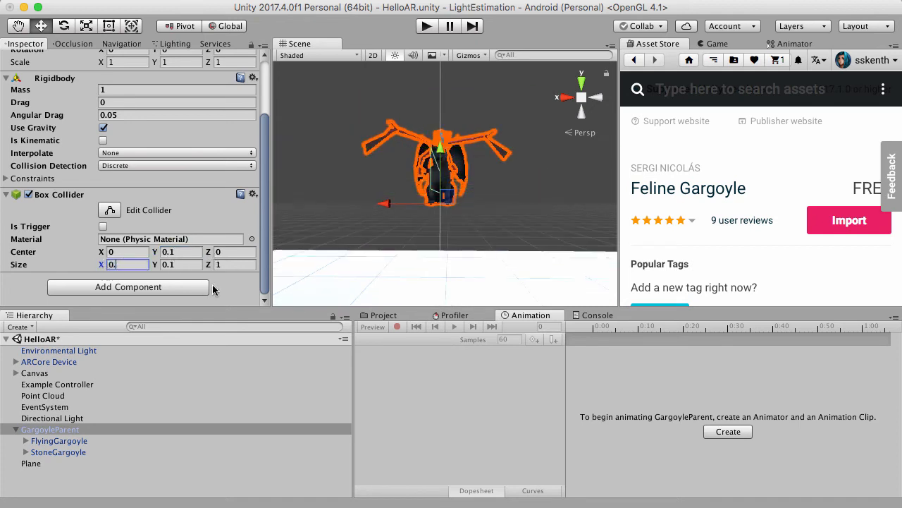
{"action": "left_click", "coordinate": [227, 262]}
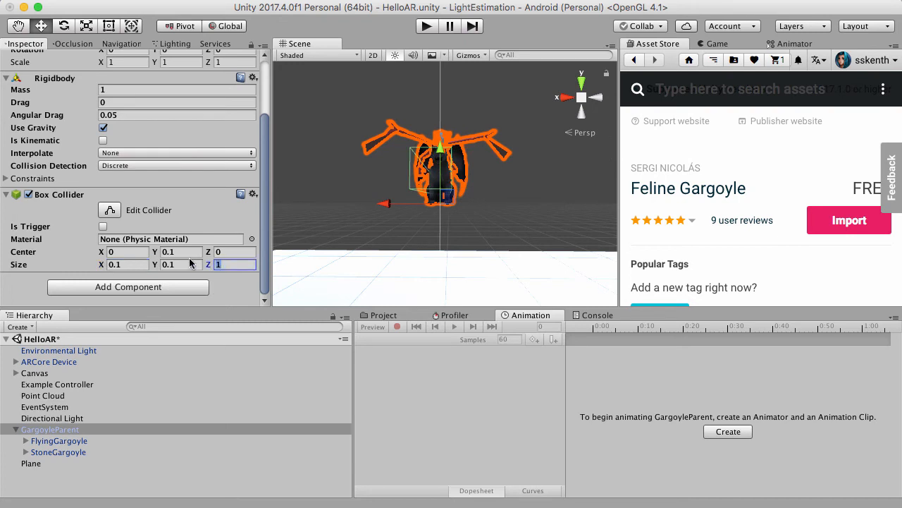
{"action": "type", "text": "0."}
{"action": "scroll", "coordinate": [403, 165], "scroll_direction": "up", "scroll_amount": 3}
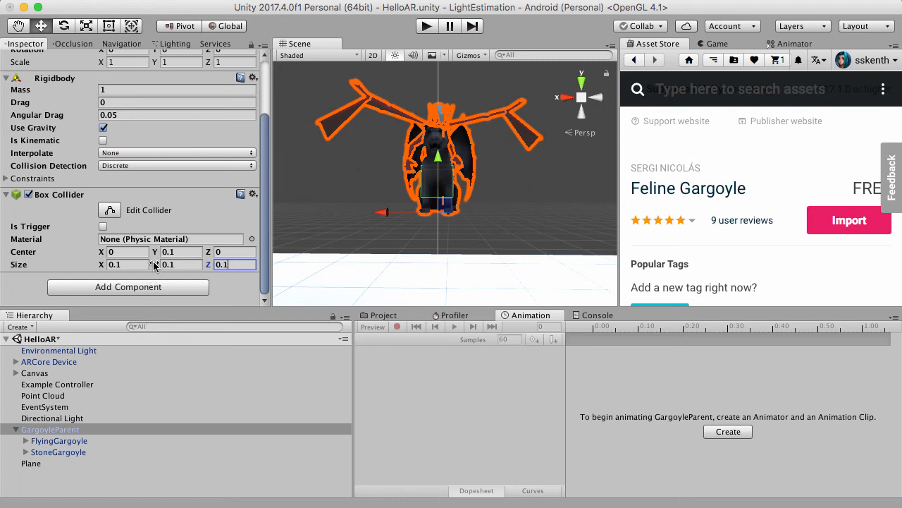
{"action": "left_click_drag", "start_coordinate": [154, 266], "coordinate": [160, 268]}
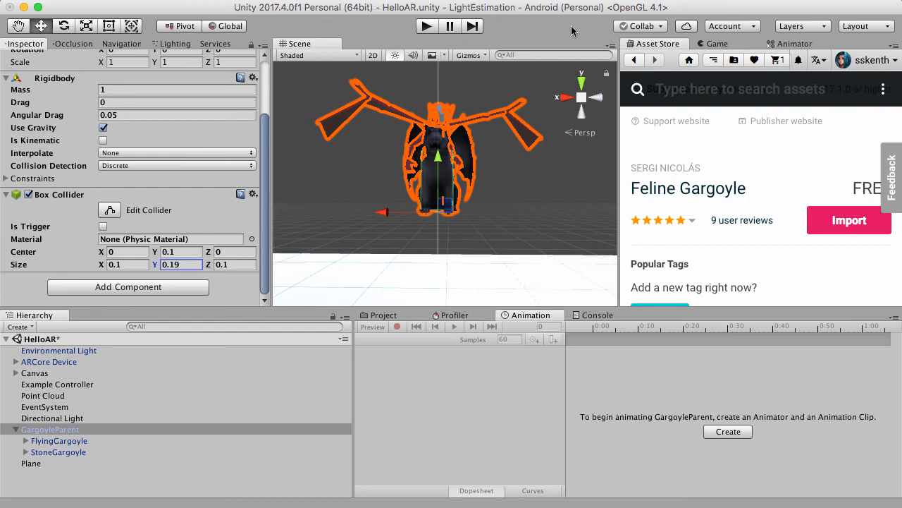
Move GargoyleParent down to the plane and back up to a height of about 0.609, checking how both gargoyles follow
{"action": "left_click", "coordinate": [82, 430]}
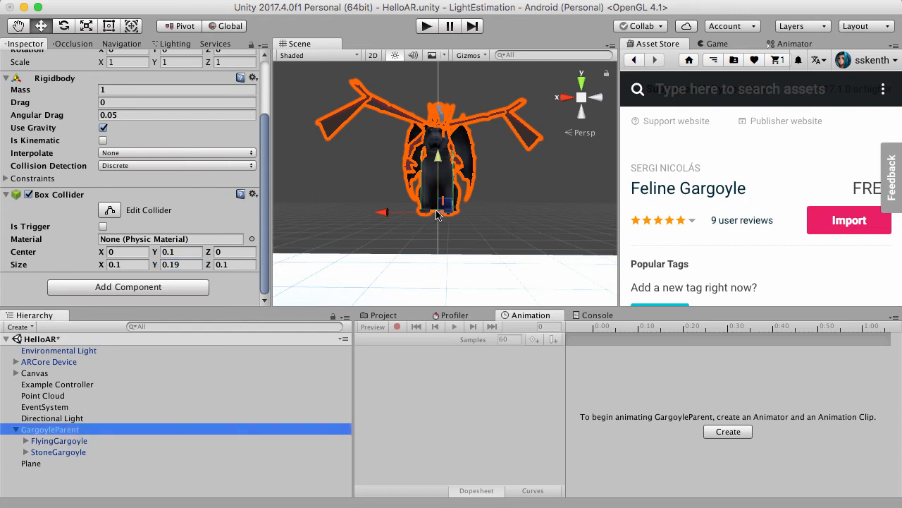
{"action": "scroll", "coordinate": [440, 215], "scroll_direction": "down", "scroll_amount": 5}
{"action": "left_click_drag", "start_coordinate": [441, 138], "coordinate": [442, 251]}
{"action": "scroll", "coordinate": [441, 150], "scroll_direction": "down", "scroll_amount": 4}
{"action": "scroll", "coordinate": [438, 218], "scroll_direction": "up", "scroll_amount": 4}
{"action": "mouse_move", "coordinate": [442, 151]}
{"action": "right_mouse_down"}
{"action": "mouse_move", "coordinate": [437, 218]}
{"action": "mouse_move", "coordinate": [453, 146]}
{"action": "right_mouse_up"}
{"action": "left_click_drag", "start_coordinate": [456, 129], "coordinate": [470, 181]}
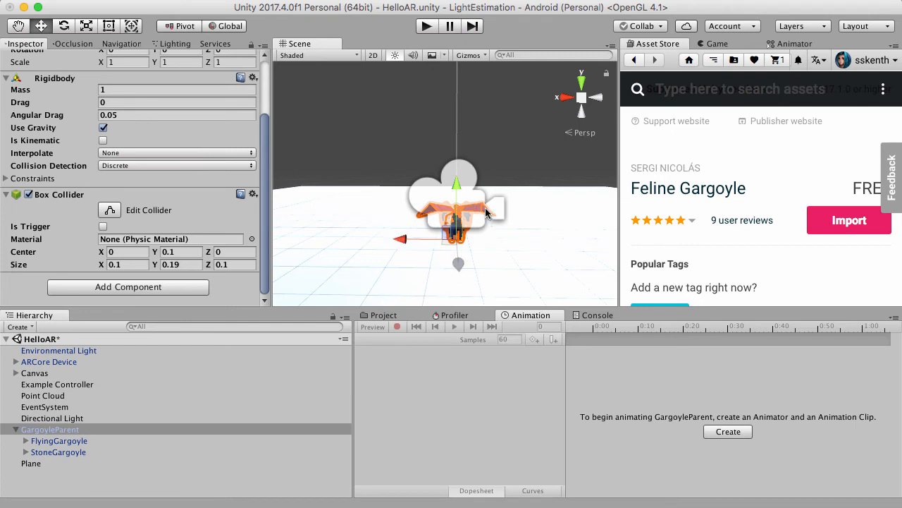
{"action": "left_click_drag", "start_coordinate": [455, 183], "coordinate": [490, 68]}
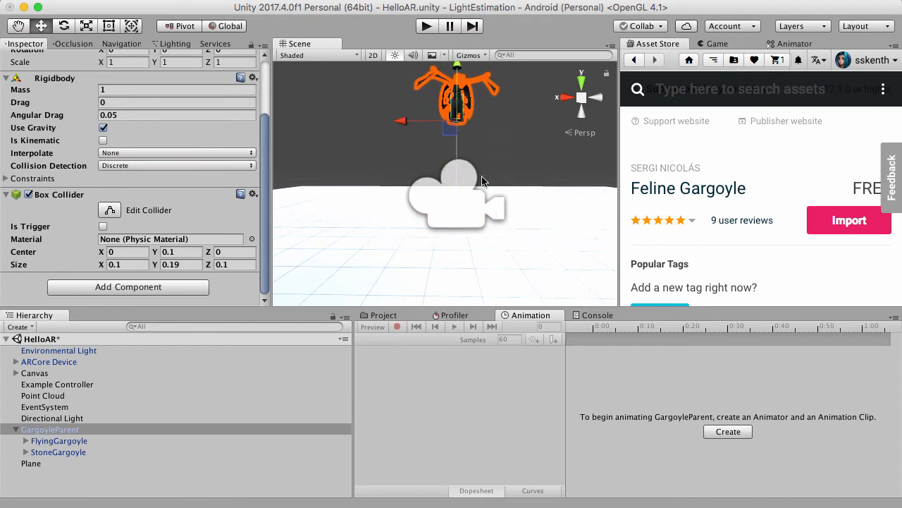
{"action": "key", "text": "f"}
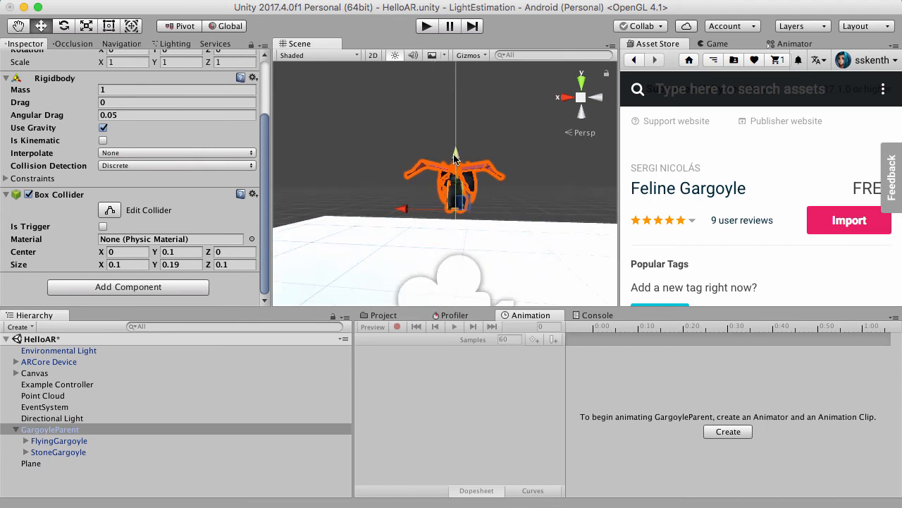
Check the components on the FlyingGargoyle and StoneGargoyle children, and return to GargoyleParent
{"action": "left_click", "coordinate": [79, 440]}
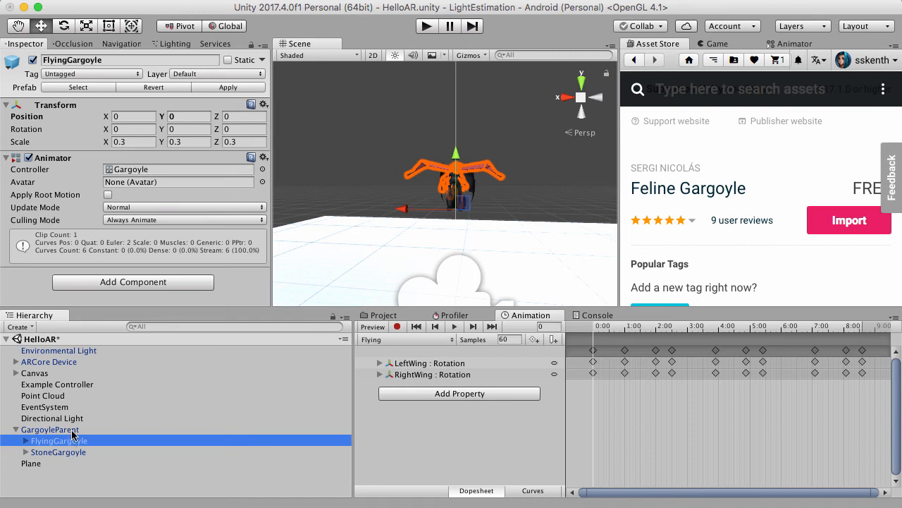
{"action": "left_click", "coordinate": [71, 452]}
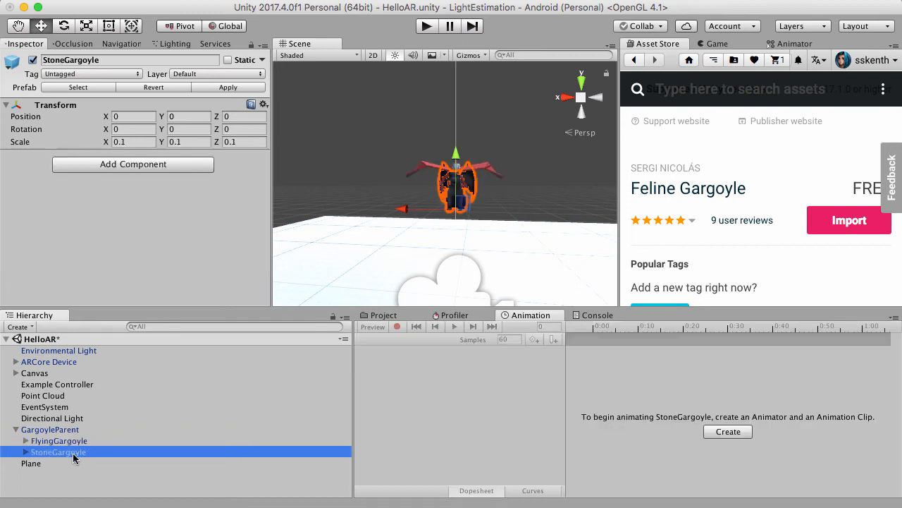
{"action": "left_click", "coordinate": [70, 430]}
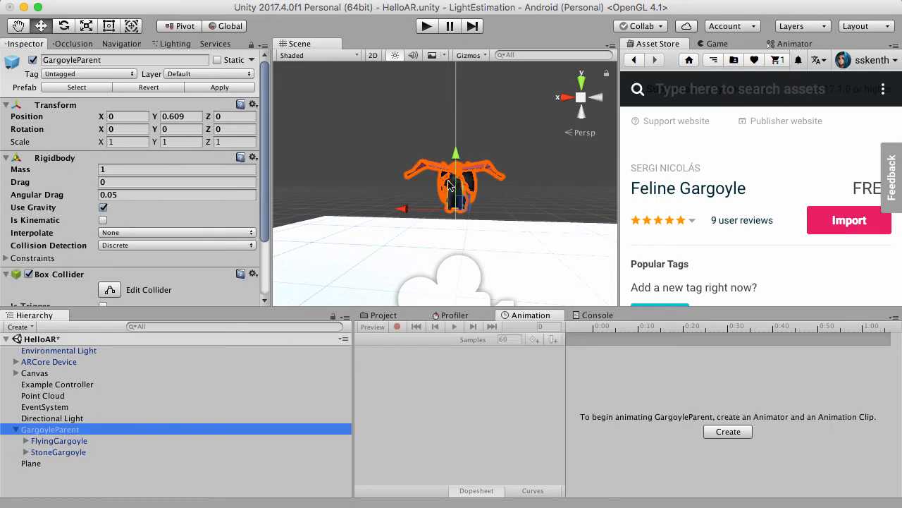
Lower GargoyleParent onto the plane, to a Y position of about -0.39, and examine how it sits
{"action": "left_click", "coordinate": [456, 159]}
{"action": "left_click_drag", "start_coordinate": [456, 159], "coordinate": [455, 286]}
{"action": "scroll", "coordinate": [433, 246], "scroll_direction": "down", "scroll_amount": 3}
{"action": "right_click_drag", "start_coordinate": [433, 246], "coordinate": [435, 327]}
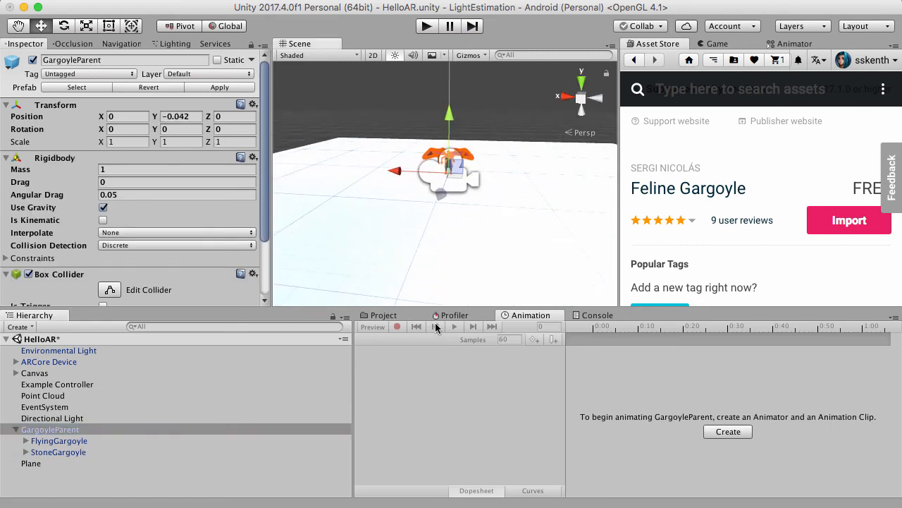
{"action": "scroll", "coordinate": [474, 159], "scroll_direction": "up", "scroll_amount": 2}
{"action": "scroll", "coordinate": [475, 159], "scroll_direction": "up", "scroll_amount": 4}
{"action": "right_click_drag", "start_coordinate": [433, 213], "coordinate": [441, 166]}
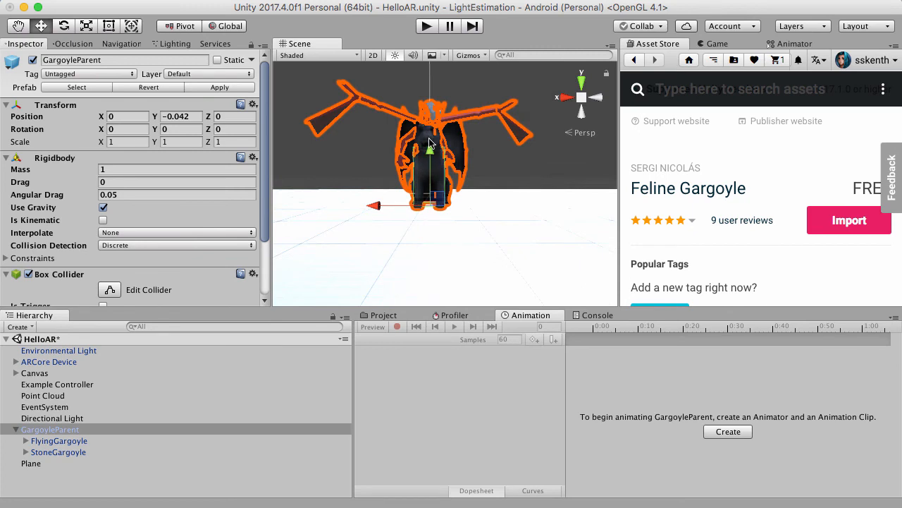
{"action": "left_click_drag", "start_coordinate": [428, 147], "coordinate": [432, 177]}
{"action": "scroll", "coordinate": [431, 185], "scroll_direction": "up", "scroll_amount": 3}
{"action": "scroll", "coordinate": [432, 177], "scroll_direction": "down", "scroll_amount": 5}
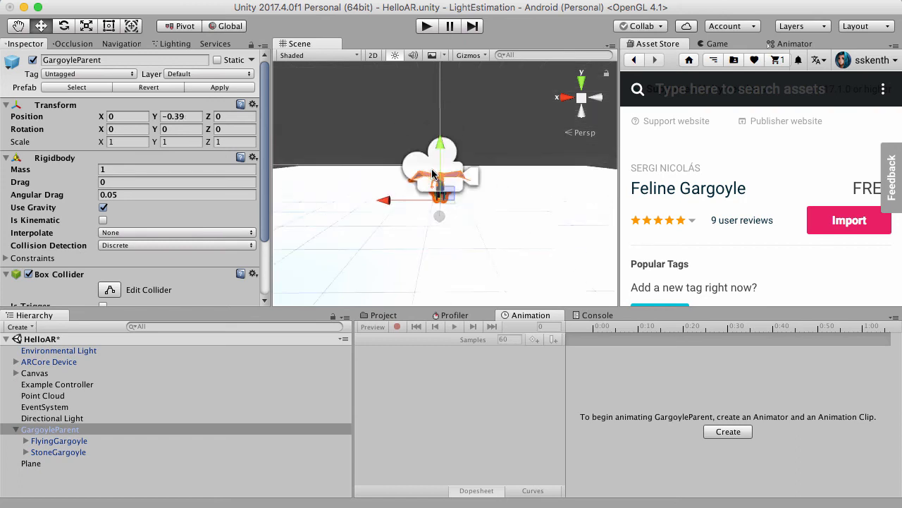
{"action": "right_click_drag", "start_coordinate": [432, 176], "coordinate": [435, 195]}
{"action": "scroll", "coordinate": [430, 176], "scroll_direction": "up", "scroll_amount": 5}
{"action": "scroll", "coordinate": [411, 209], "scroll_direction": "down", "scroll_amount": 5}
{"action": "scroll", "coordinate": [435, 195], "scroll_direction": "up", "scroll_amount": 5}
{"action": "scroll", "coordinate": [435, 195], "scroll_direction": "down", "scroll_amount": 5}
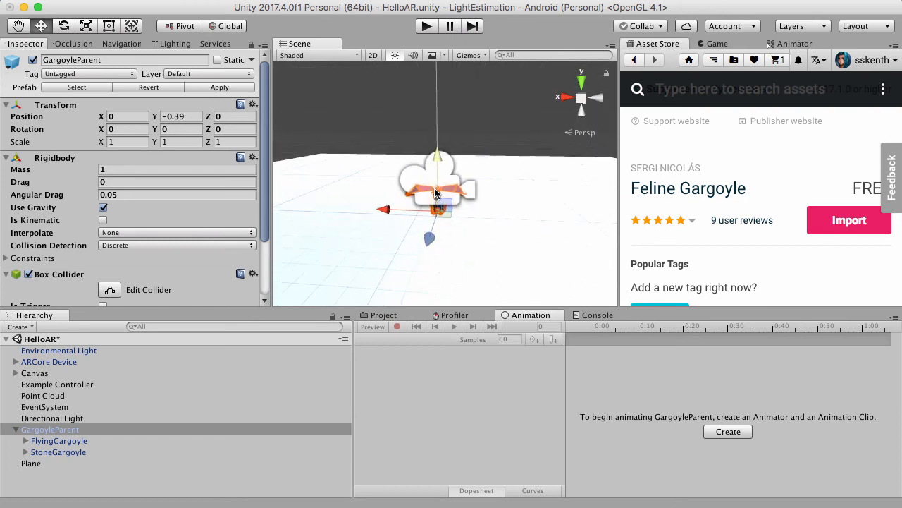
Compare FlyingGargoyle with StoneGargoyle and examine their overlap in the scene from several angles
{"action": "scroll", "coordinate": [71, 234], "scroll_direction": "down", "scroll_amount": 4}
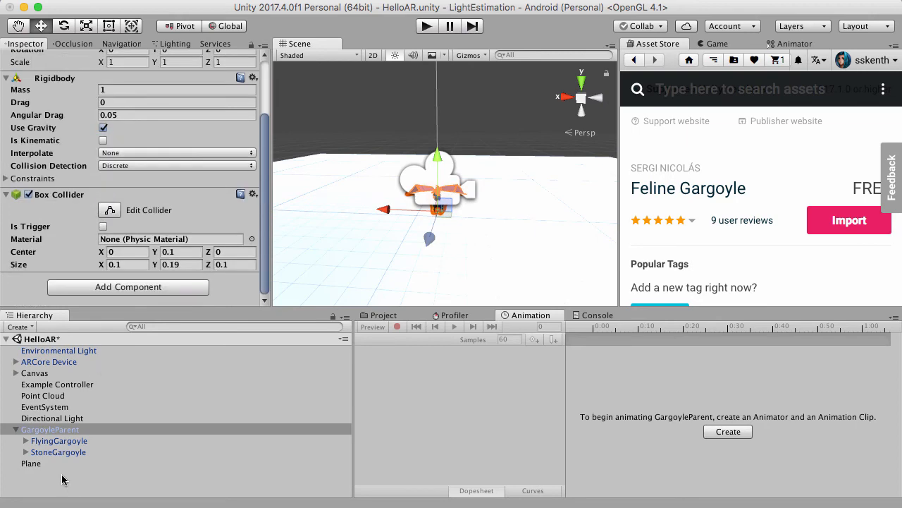
{"action": "left_click", "coordinate": [32, 442]}
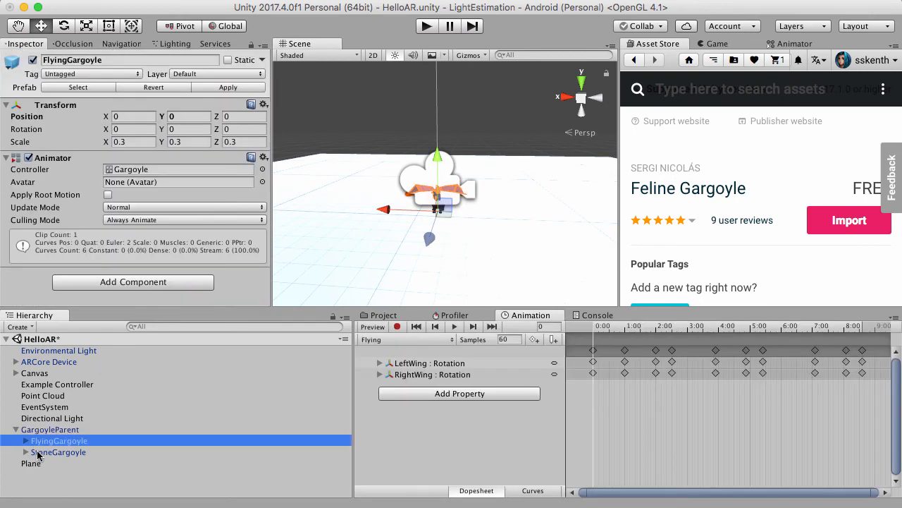
{"action": "left_click", "coordinate": [39, 453]}
{"action": "left_click", "coordinate": [39, 440]}
{"action": "left_click", "coordinate": [43, 451]}
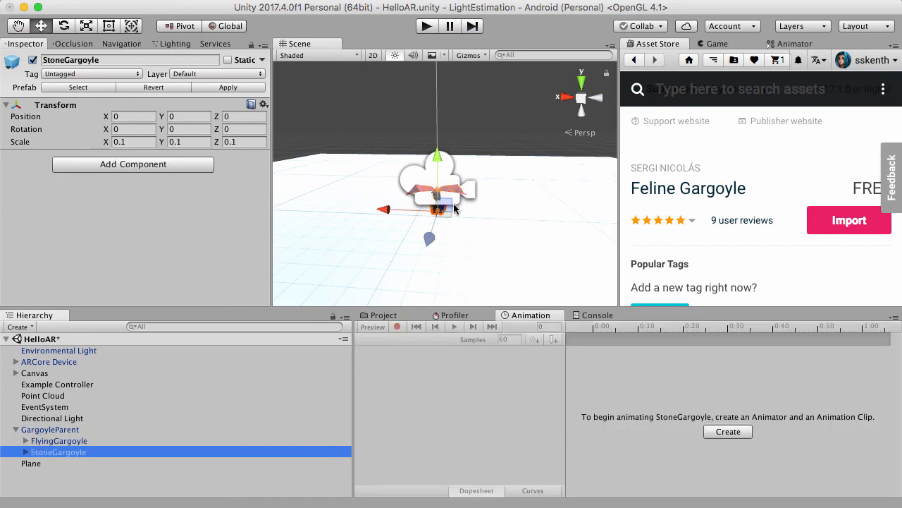
{"action": "scroll", "coordinate": [489, 159], "scroll_direction": "up", "scroll_amount": 8}
{"action": "right_click_drag", "start_coordinate": [489, 159], "coordinate": [467, 211]}
{"action": "scroll", "coordinate": [498, 107], "scroll_direction": "down", "scroll_amount": 4}
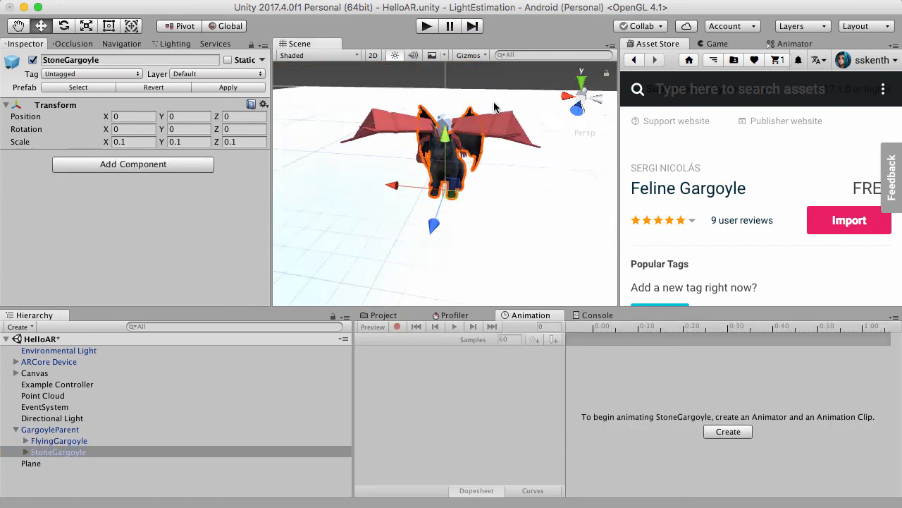
{"action": "right_click_drag", "start_coordinate": [498, 107], "coordinate": [481, 96]}
{"action": "scroll", "coordinate": [476, 134], "scroll_direction": "up", "scroll_amount": 3}
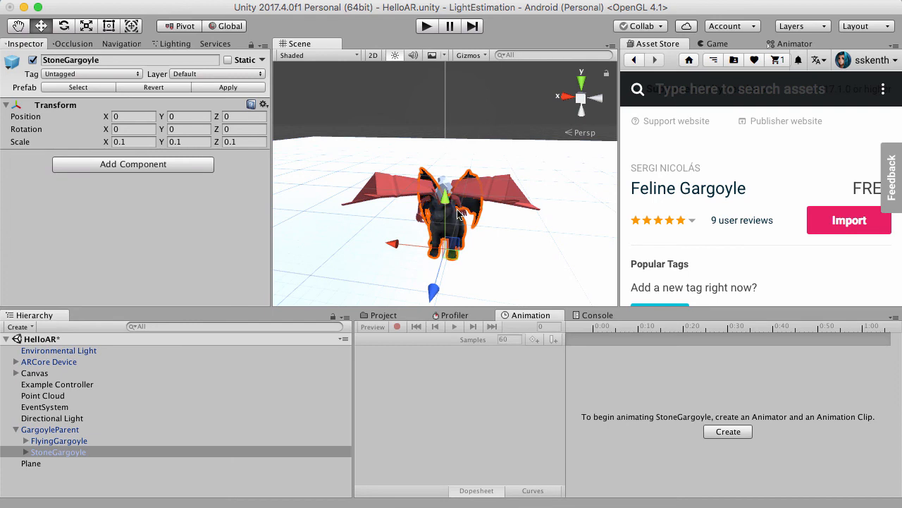
Review GargoyleParent's Rigidbody and Box Collider settings and examine the gargoyle against the whole plane
{"action": "left_click", "coordinate": [79, 429]}
{"action": "scroll", "coordinate": [163, 172], "scroll_direction": "down", "scroll_amount": 3}
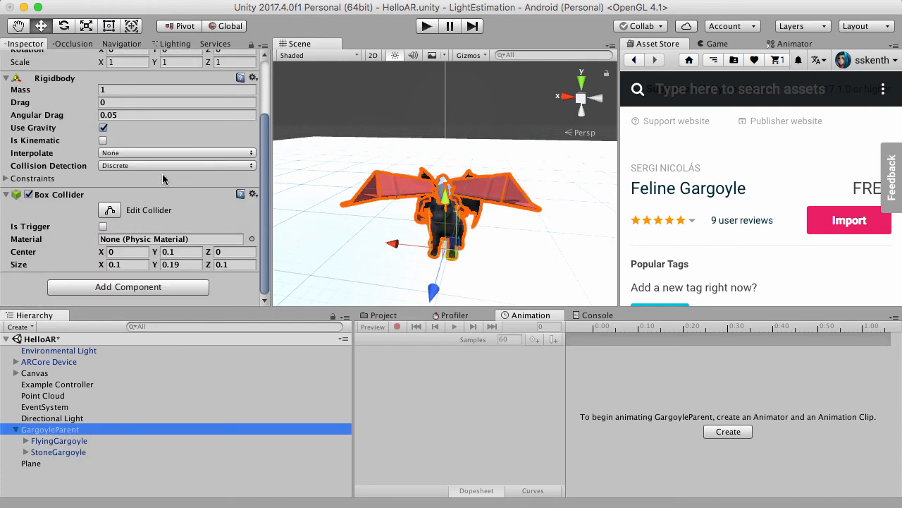
{"action": "scroll", "coordinate": [163, 176], "scroll_direction": "up", "scroll_amount": 3}
{"action": "scroll", "coordinate": [162, 179], "scroll_direction": "down", "scroll_amount": 3}
{"action": "scroll", "coordinate": [411, 187], "scroll_direction": "down", "scroll_amount": 5}
{"action": "scroll", "coordinate": [416, 198], "scroll_direction": "up", "scroll_amount": 8}
{"action": "left_click_drag", "start_coordinate": [416, 197], "coordinate": [447, 245], "text": "alt"}
{"action": "scroll", "coordinate": [477, 214], "scroll_direction": "down", "scroll_amount": 6}
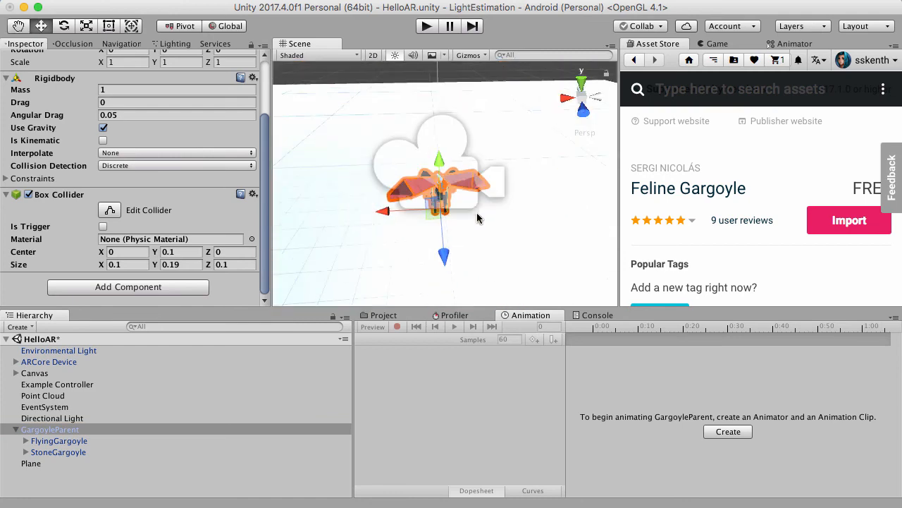
{"action": "scroll", "coordinate": [478, 218], "scroll_direction": "down", "scroll_amount": 3}
{"action": "scroll", "coordinate": [459, 221], "scroll_direction": "down", "scroll_amount": 5}
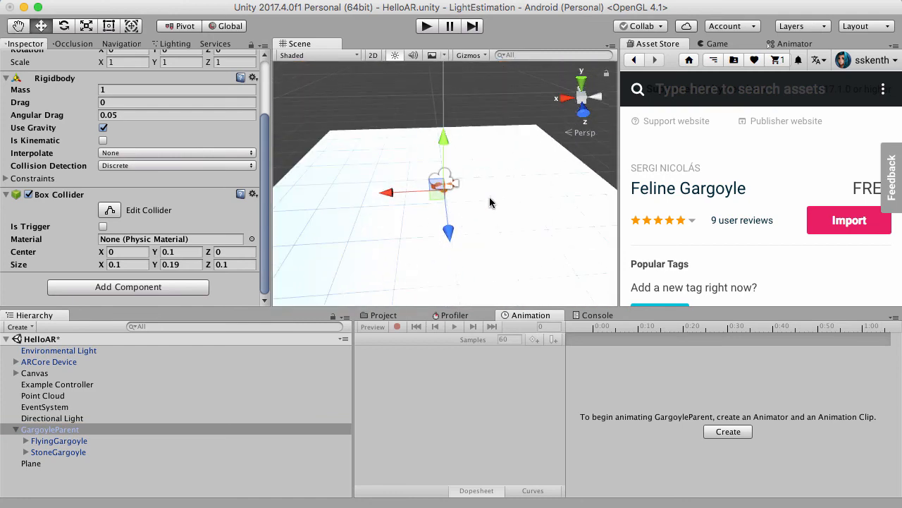
Delete the Plane from the scene and collapse GargoyleParent's children in the hierarchy
{"action": "left_click", "coordinate": [491, 202]}
{"action": "key", "text": "f"}
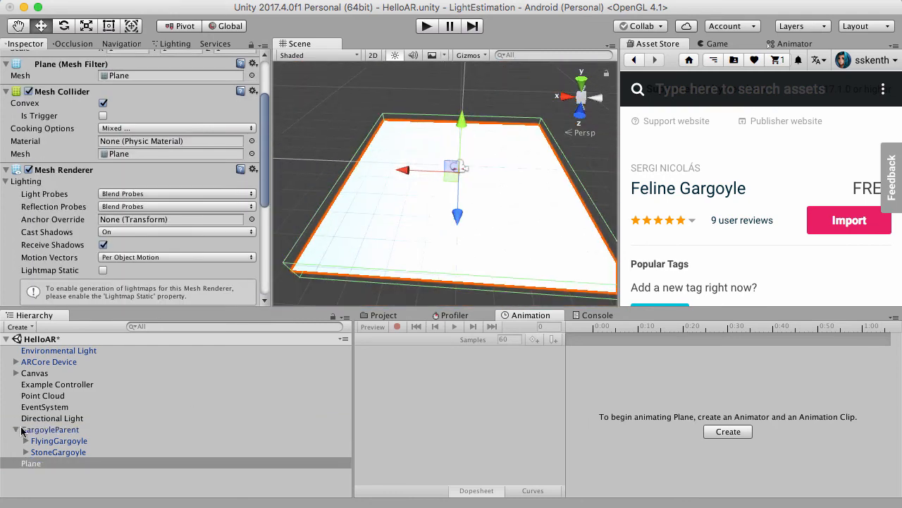
{"action": "right_click", "coordinate": [39, 464]}
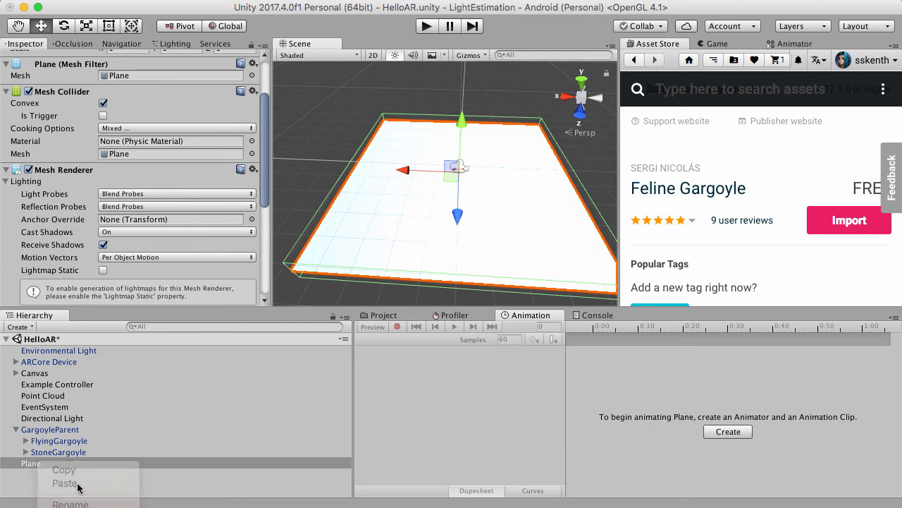
{"action": "left_click", "coordinate": [15, 429]}
Reset GargoyleParent's Y position to 0 and focus the scene on it
{"action": "left_click", "coordinate": [62, 431]}
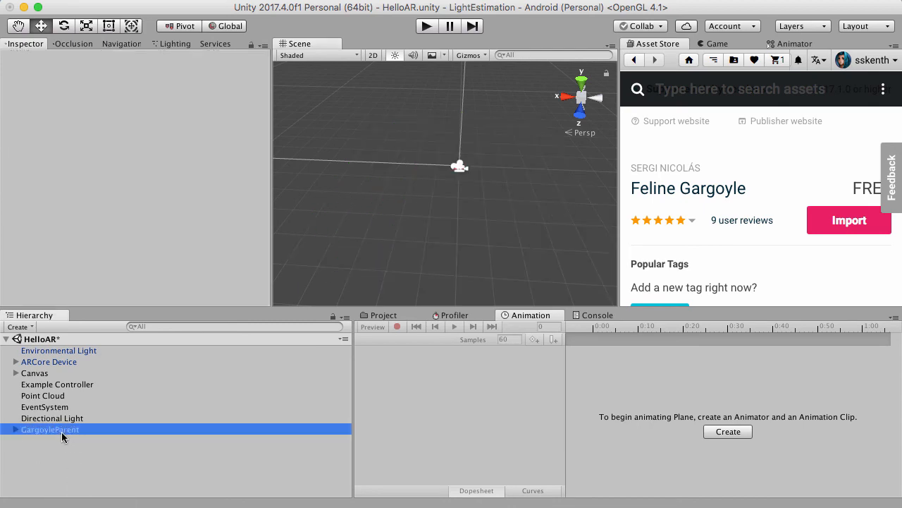
{"action": "key", "text": "f"}
{"action": "left_click", "coordinate": [182, 115]}
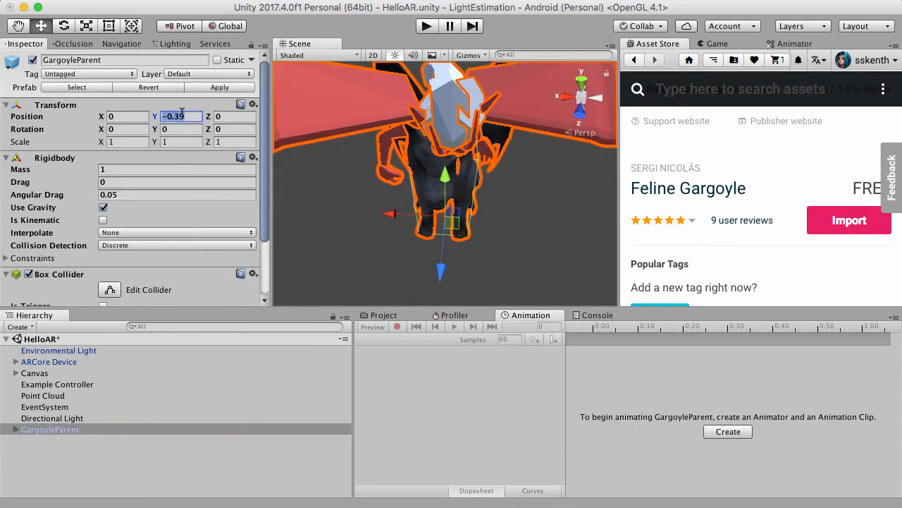
{"action": "type", "text": "0"}
{"action": "left_click", "coordinate": [51, 430]}
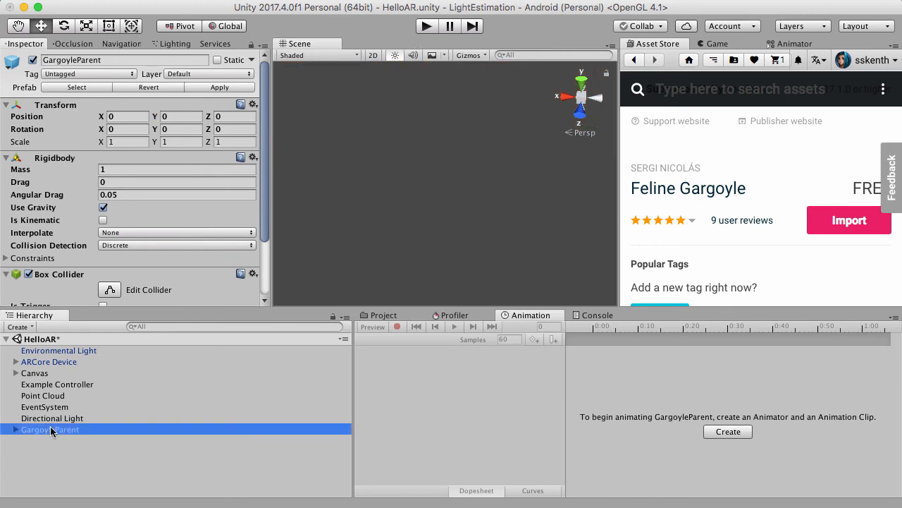
{"action": "double_click", "coordinate": [51, 431]}
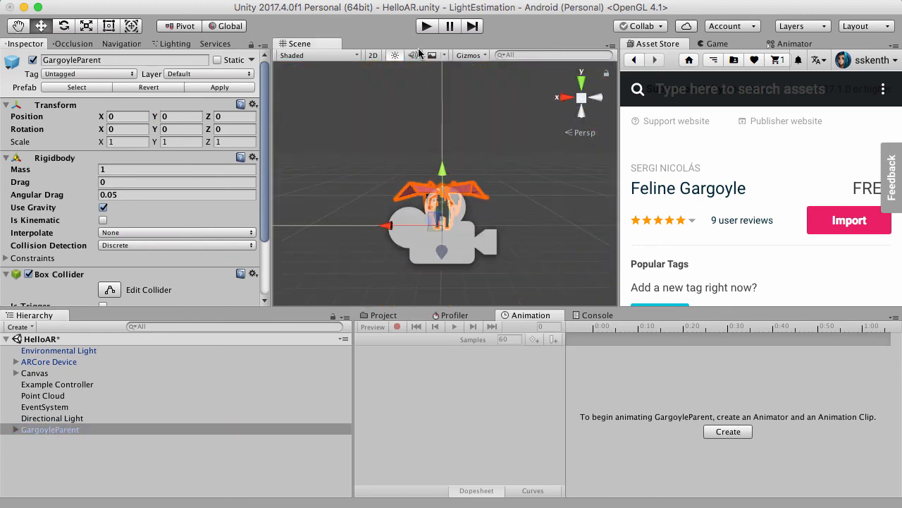
{"action": "left_click", "coordinate": [392, 155]}
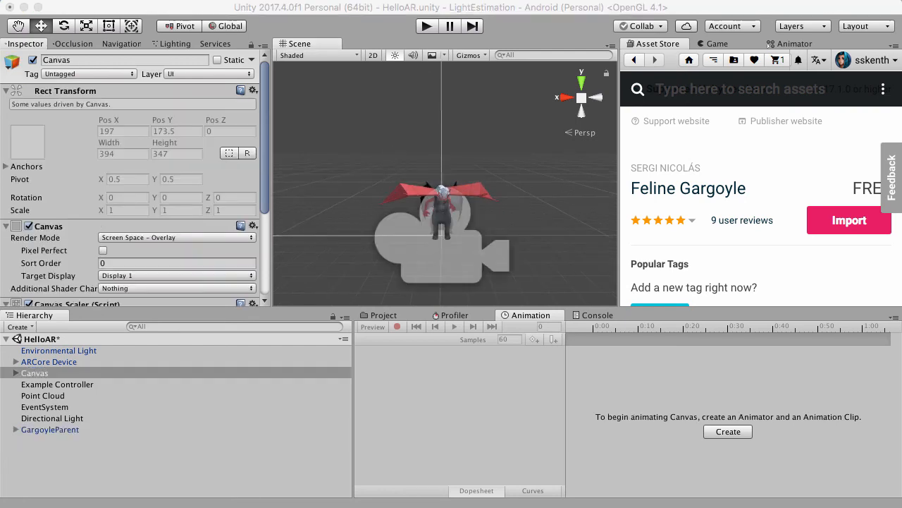
Switch to the browser and skip to about 3:59 in the "R3: ARCore Utils Shadows, Occlusion and surface Tutorial" video
{"action": "left_click_drag", "start_coordinate": [824, 504], "coordinate": [822, 65]}
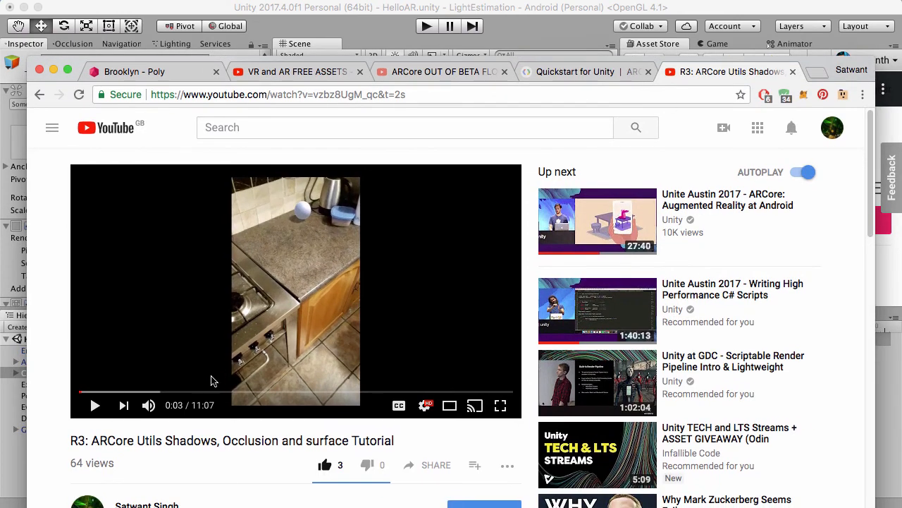
{"action": "scroll", "coordinate": [274, 433], "scroll_direction": "down", "scroll_amount": 1}
{"action": "left_click_drag", "start_coordinate": [141, 372], "coordinate": [174, 373]}
{"action": "left_click", "coordinate": [236, 373]}
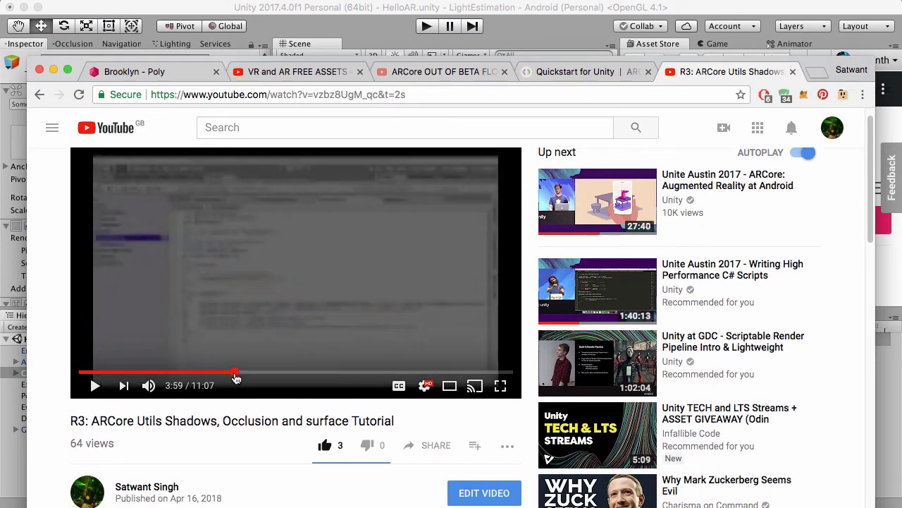
Skim the tutorial video around 6:07 and 0:18, play it muted from there, and pause at 0:28
{"action": "left_click", "coordinate": [318, 372]}
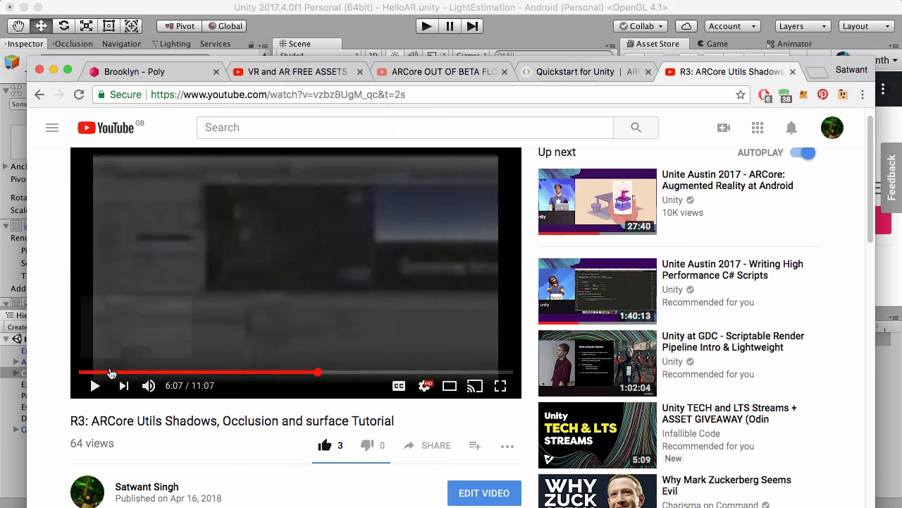
{"action": "left_click_drag", "start_coordinate": [111, 374], "coordinate": [92, 375]}
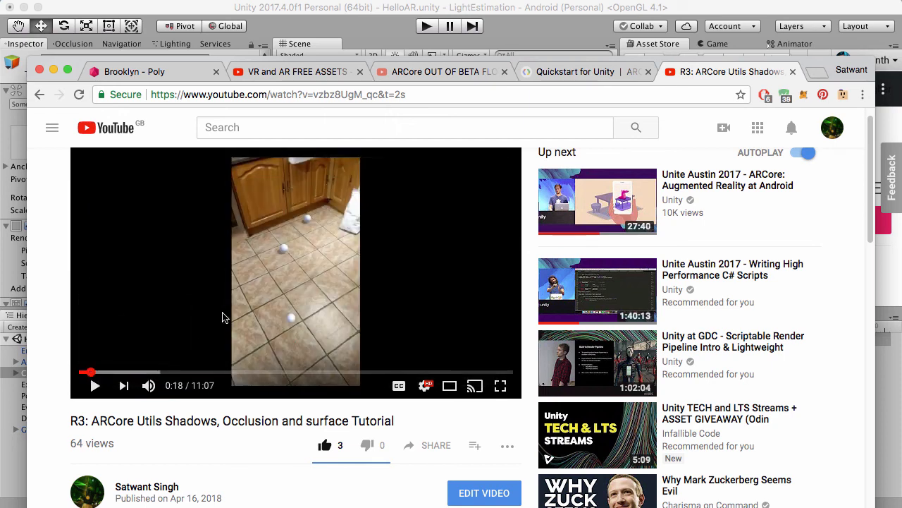
{"action": "left_click", "coordinate": [222, 316]}
{"action": "left_click", "coordinate": [153, 387]}
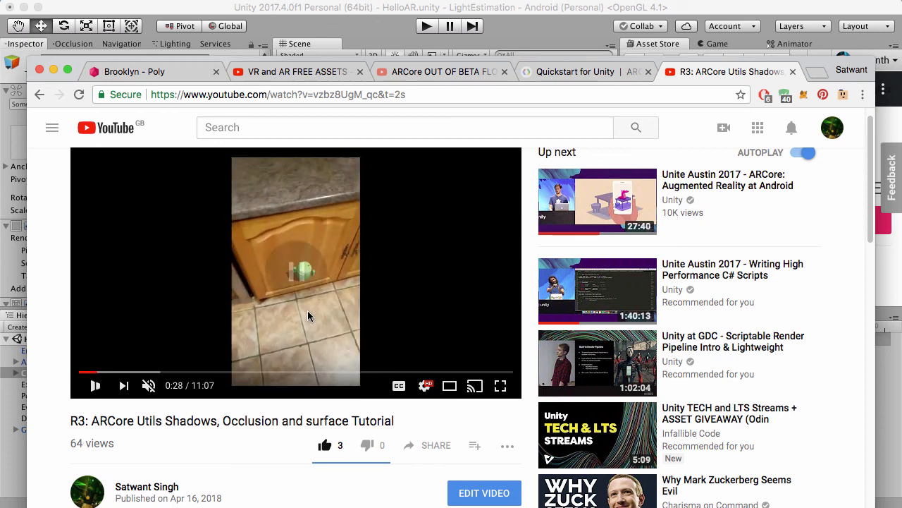
{"action": "left_click", "coordinate": [308, 310]}
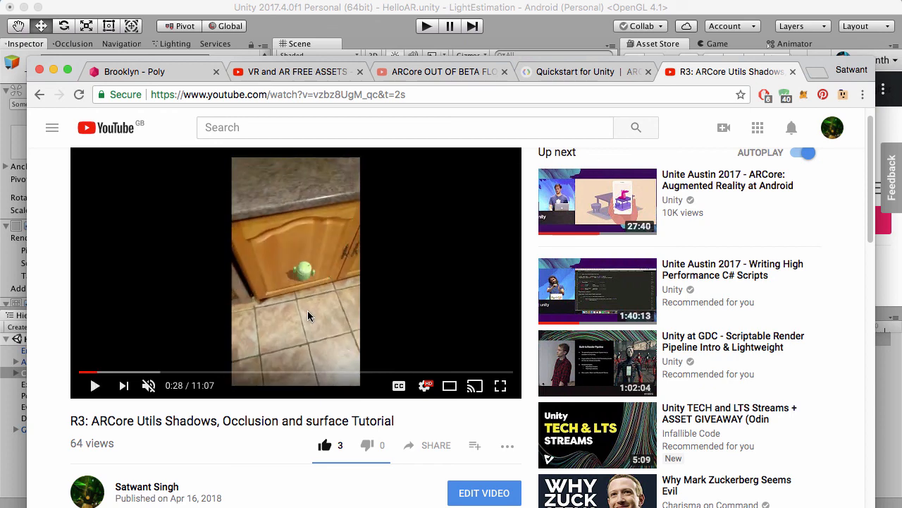
Open the utility's GitHub link from the video description in a new tab and switch to the ARCoreUtils repository
{"action": "scroll", "coordinate": [276, 471], "scroll_direction": "down", "scroll_amount": 3}
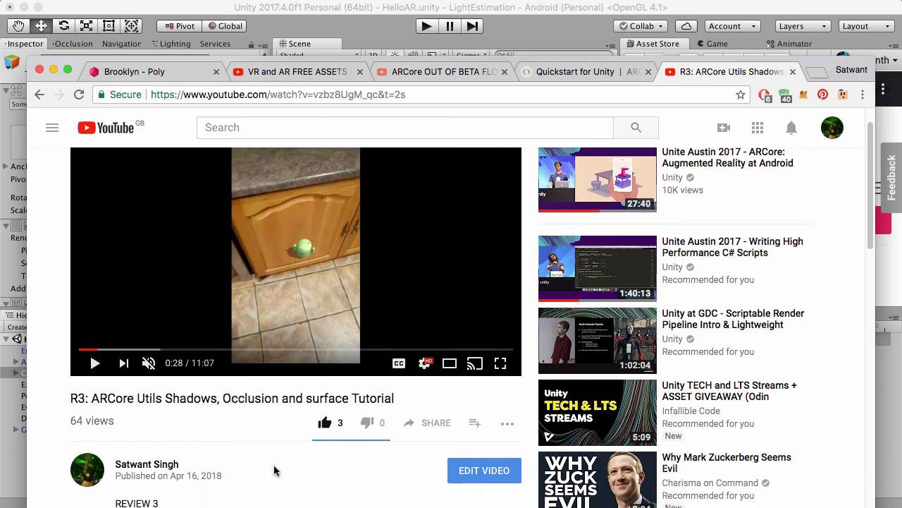
{"action": "right_click", "coordinate": [289, 453]}
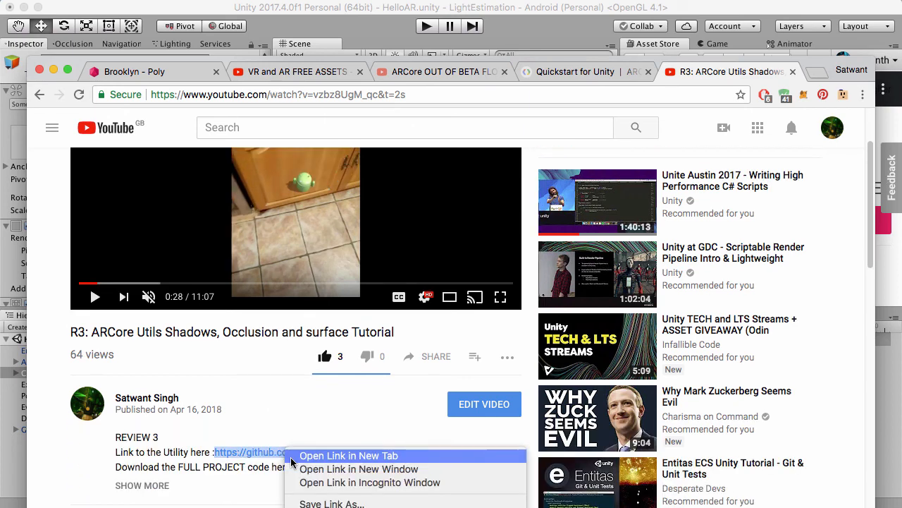
{"action": "left_click", "coordinate": [288, 462]}
{"action": "left_click", "coordinate": [727, 73]}
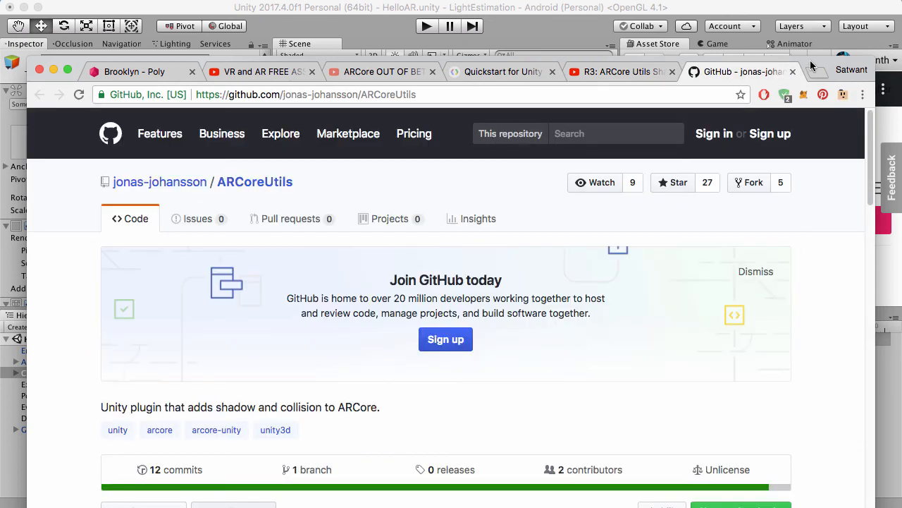
Download the ARCoreUtils repository as a ZIP named ARCoreUtils-master into the project's Assets folder
{"action": "scroll", "coordinate": [721, 164], "scroll_direction": "down", "scroll_amount": 5}
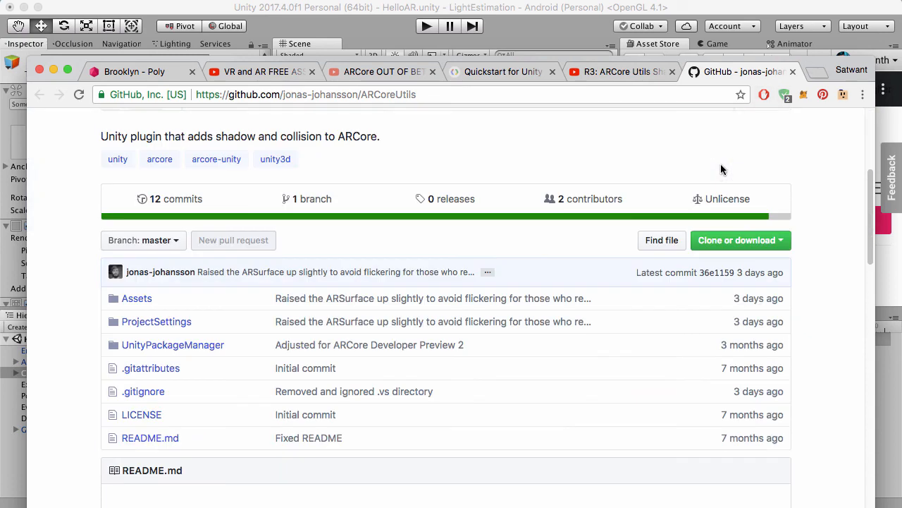
{"action": "left_click", "coordinate": [783, 241]}
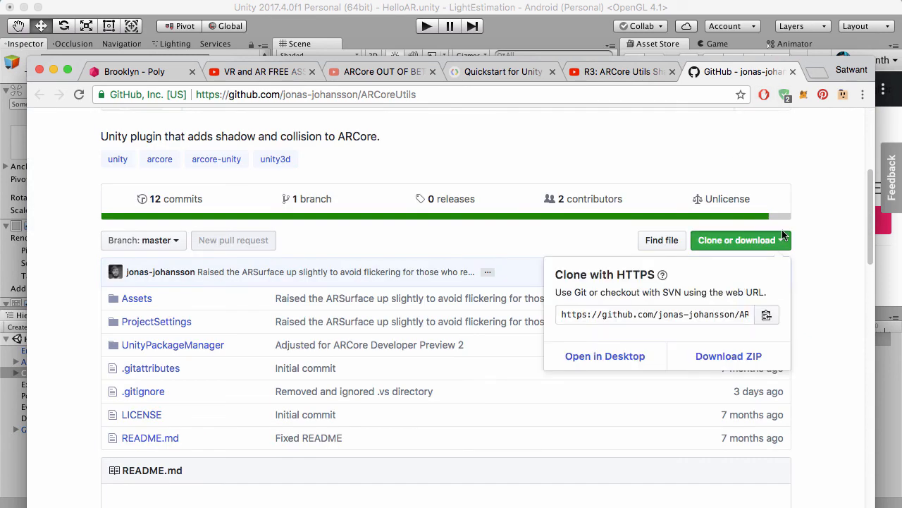
{"action": "left_click", "coordinate": [717, 357]}
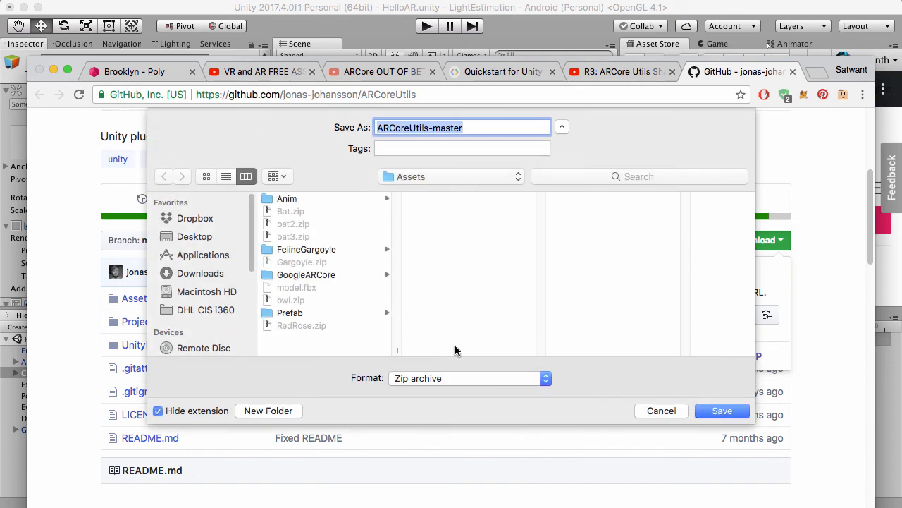
{"action": "left_click", "coordinate": [345, 340]}
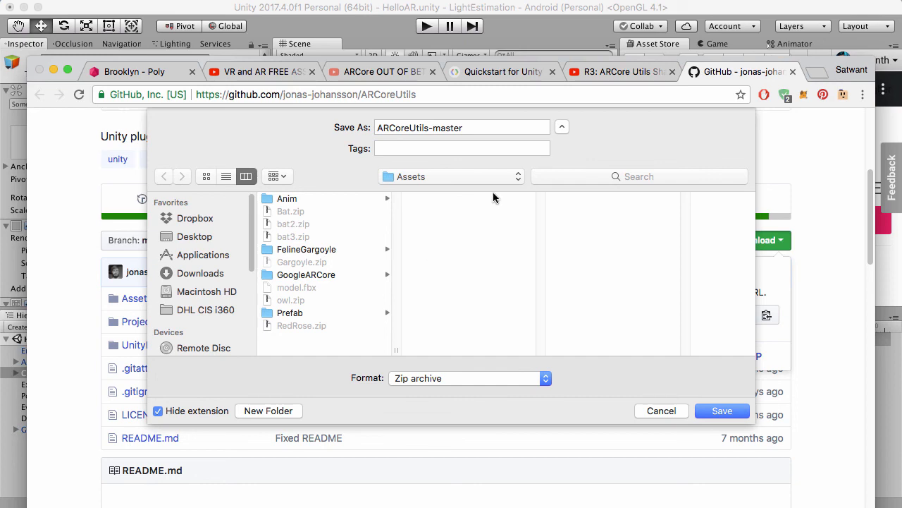
{"action": "left_click", "coordinate": [727, 411]}
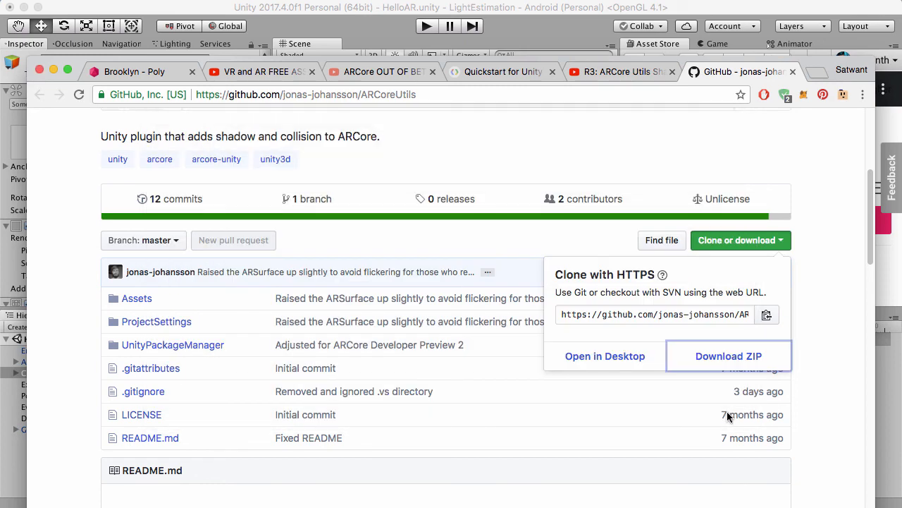
Switch to Finder, extract ARCoreUtils-master.zip in the Assets folder, and move the archive to the Trash
{"action": "left_click_drag", "start_coordinate": [808, 57], "coordinate": [901, 1]}
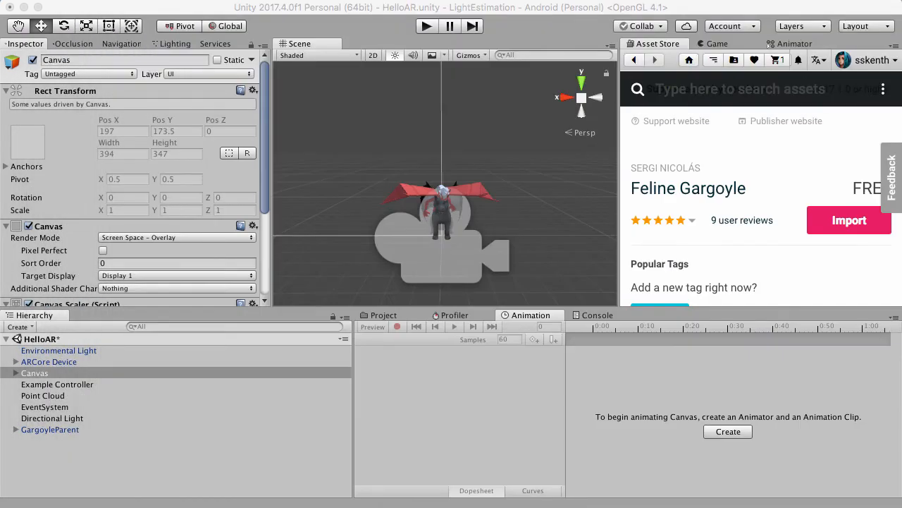
{"action": "key", "text": "super+Tab"}
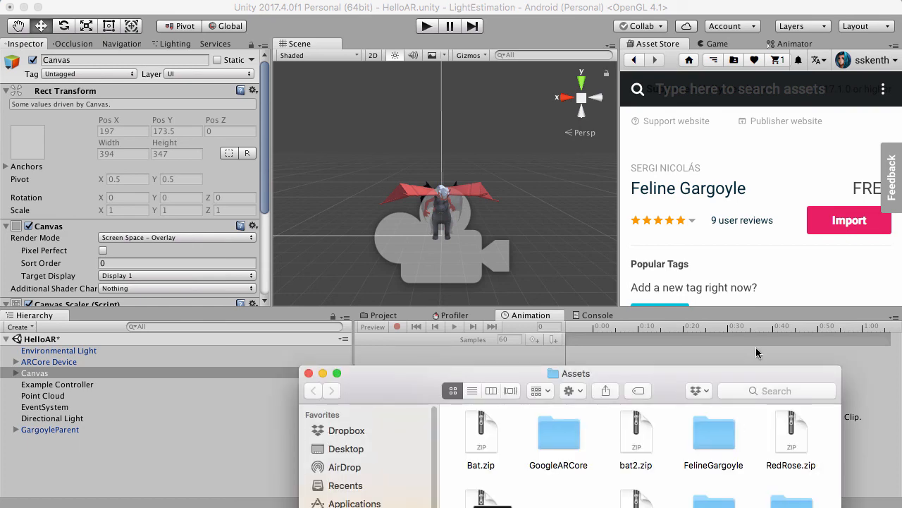
{"action": "left_click_drag", "start_coordinate": [719, 370], "coordinate": [721, 133]}
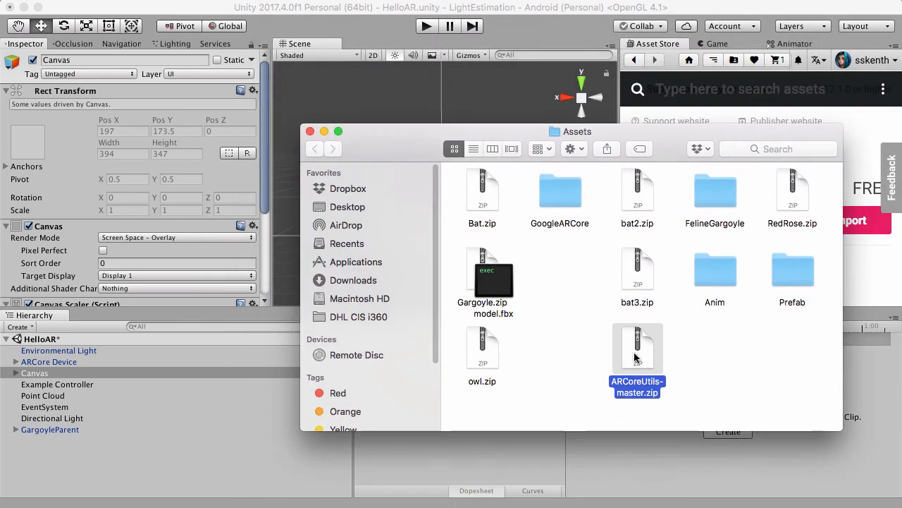
{"action": "double_click", "coordinate": [634, 364]}
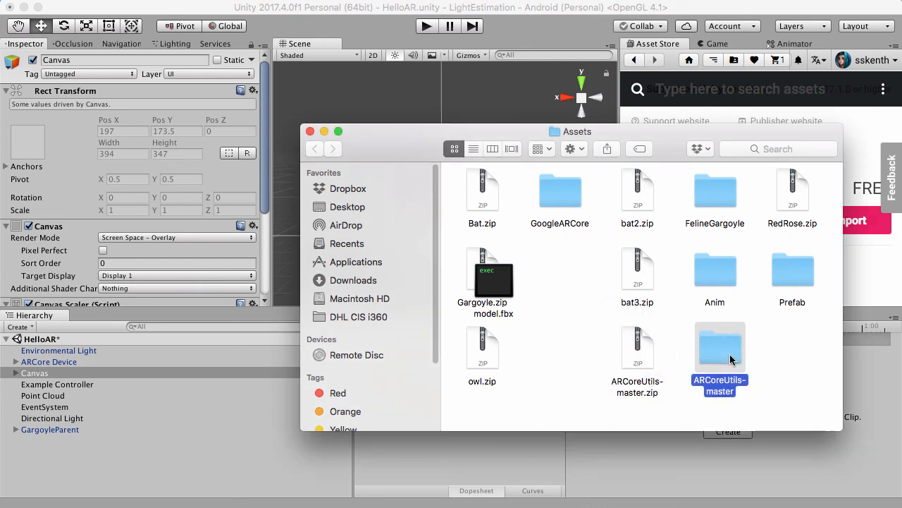
{"action": "right_click", "coordinate": [646, 361]}
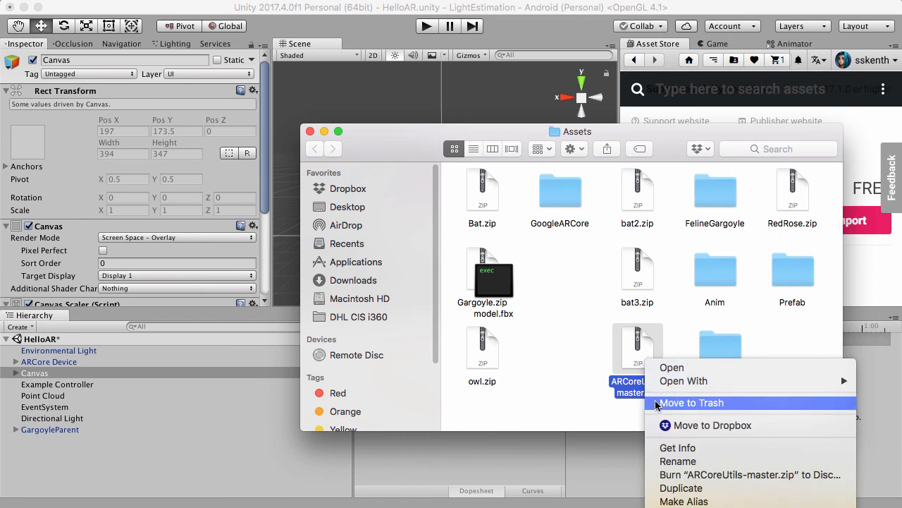
{"action": "left_click", "coordinate": [687, 402]}
Copy the Neuston folder from the Assets folder inside ARCoreUtils-master
{"action": "double_click", "coordinate": [719, 349]}
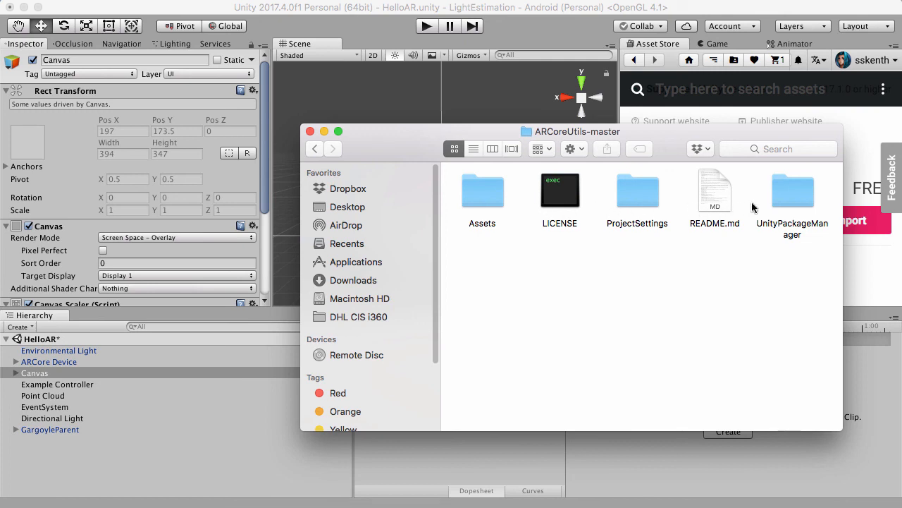
{"action": "double_click", "coordinate": [489, 198]}
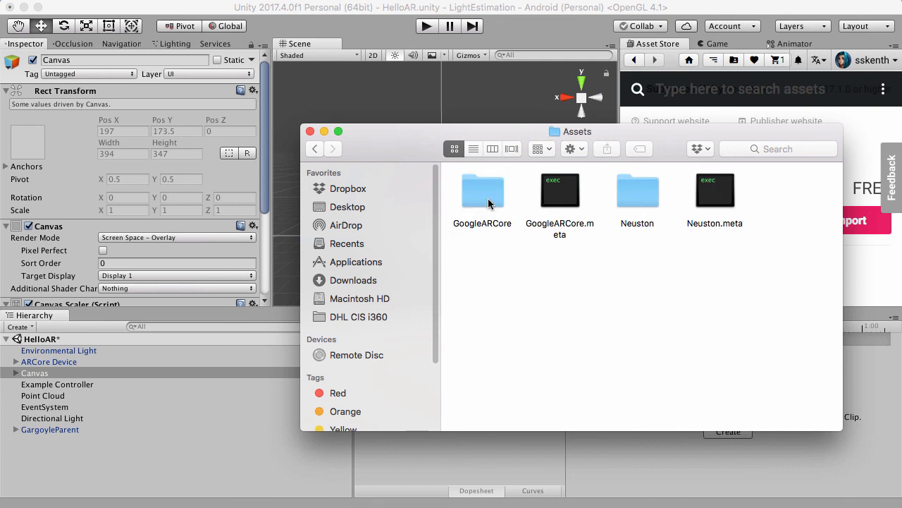
{"action": "left_click", "coordinate": [629, 199]}
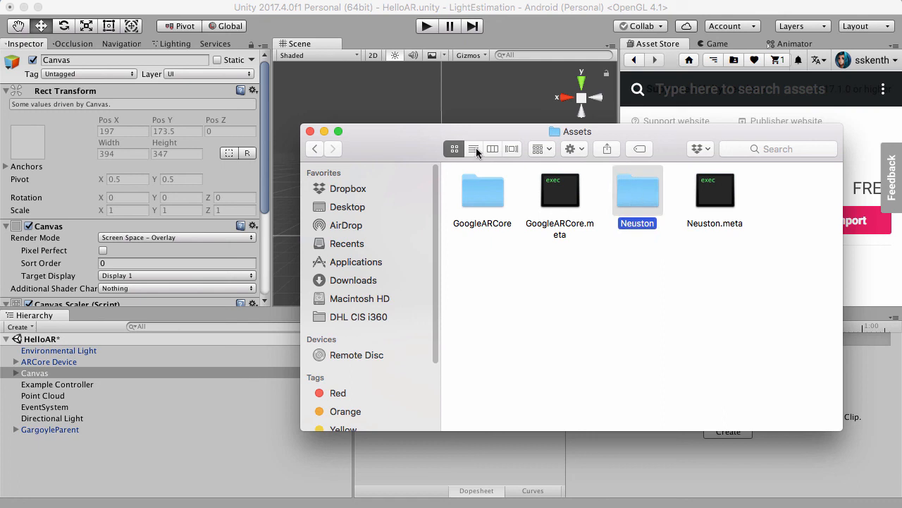
{"action": "right_click", "coordinate": [643, 192]}
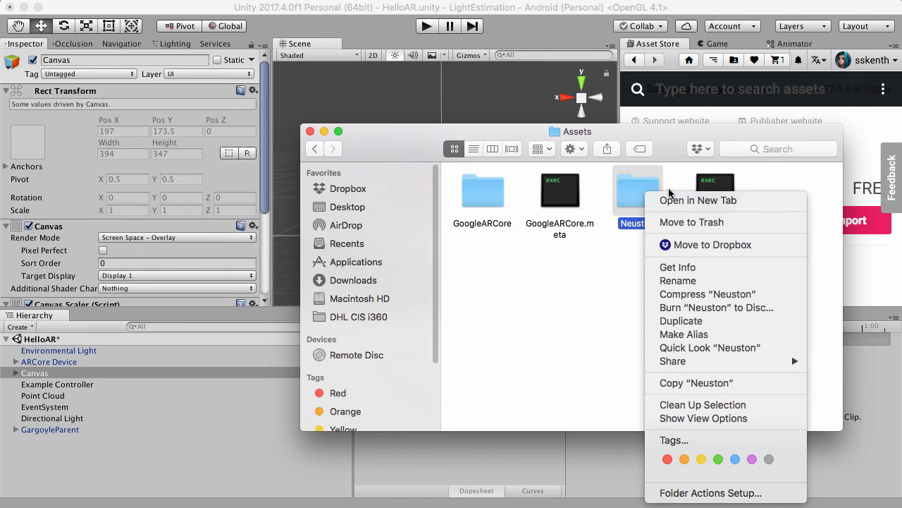
{"action": "left_click", "coordinate": [545, 284]}
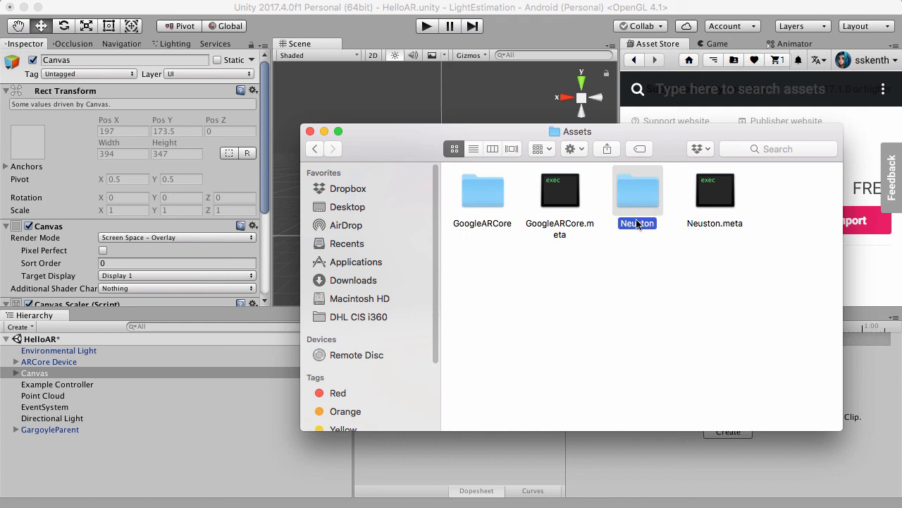
{"action": "left_click", "coordinate": [636, 216]}
{"action": "left_click", "coordinate": [640, 207]}
{"action": "left_click", "coordinate": [641, 198]}
{"action": "left_click", "coordinate": [644, 205]}
{"action": "left_click", "coordinate": [474, 149]}
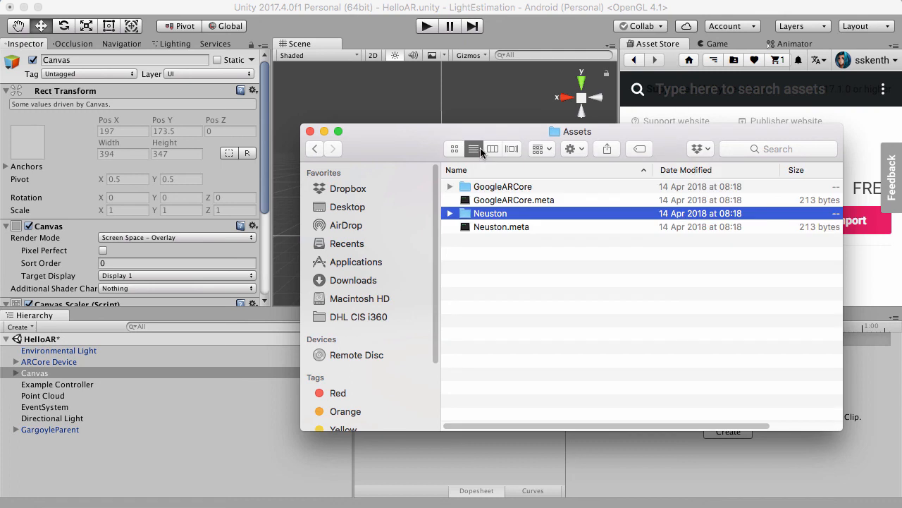
Paste the copied Neuston folder into the project's main Assets folder
{"action": "left_click", "coordinate": [316, 149]}
{"action": "left_click", "coordinate": [316, 149]}
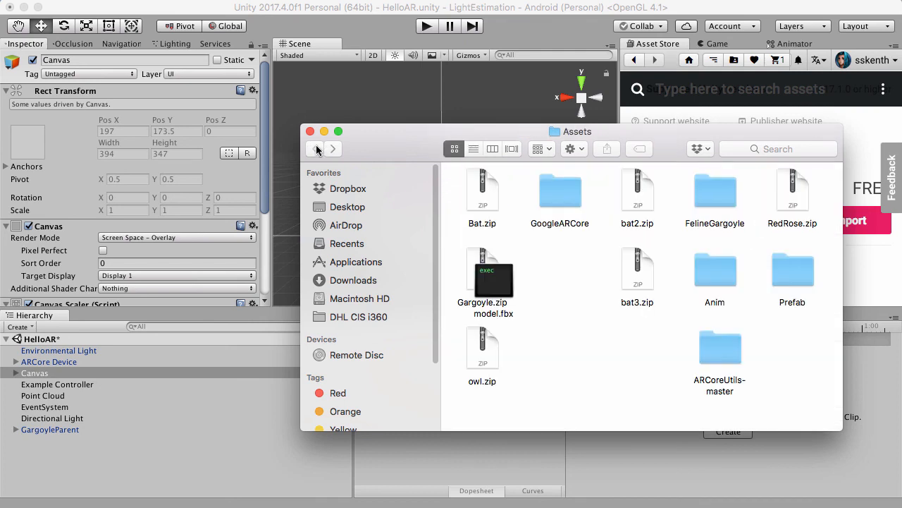
{"action": "right_click", "coordinate": [552, 301]}
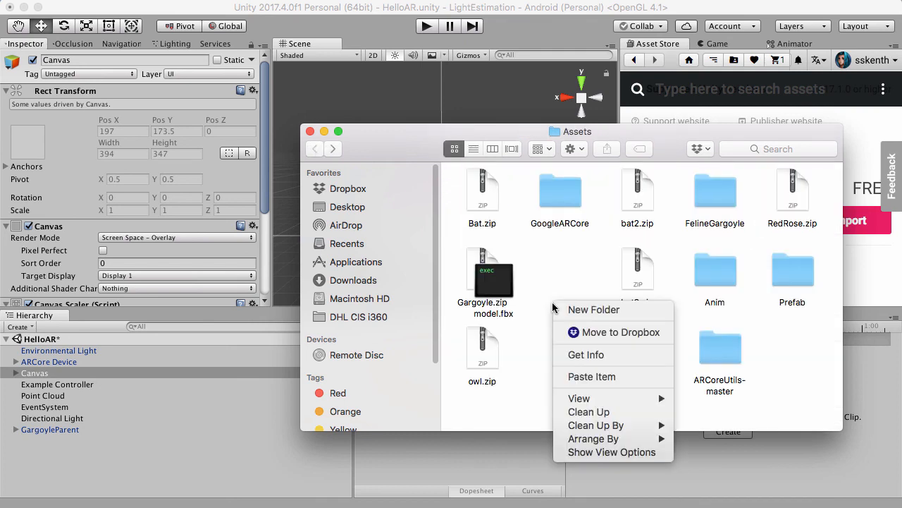
{"action": "left_click", "coordinate": [585, 378]}
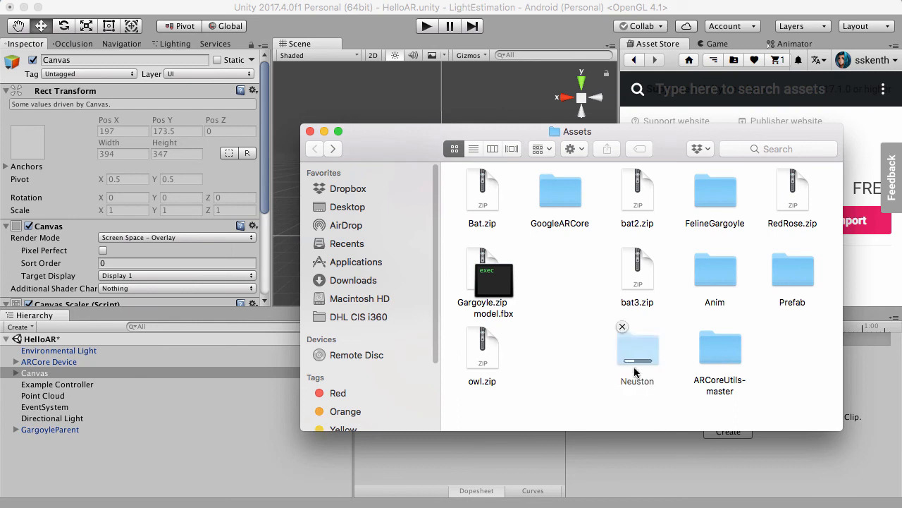
Move the extracted ARCoreUtils-master folder to the Trash and return to Unity
{"action": "left_click", "coordinate": [724, 355]}
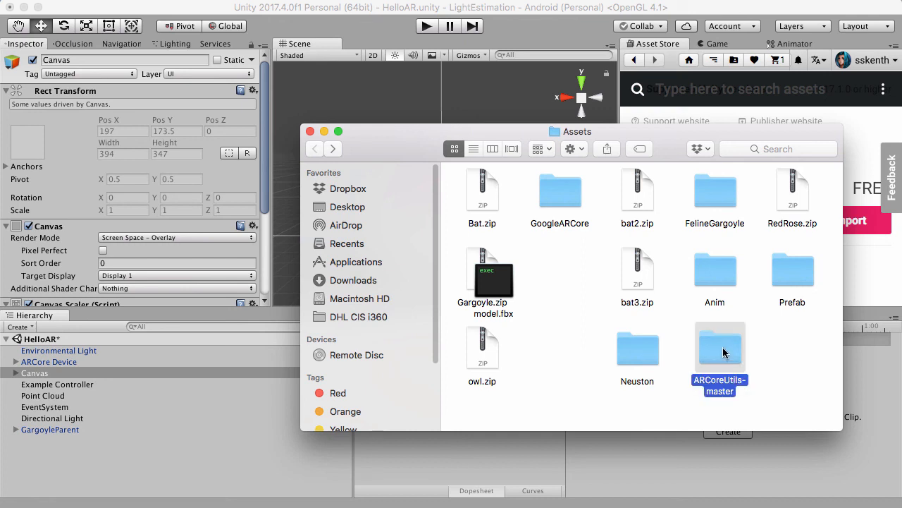
{"action": "right_click", "coordinate": [735, 361]}
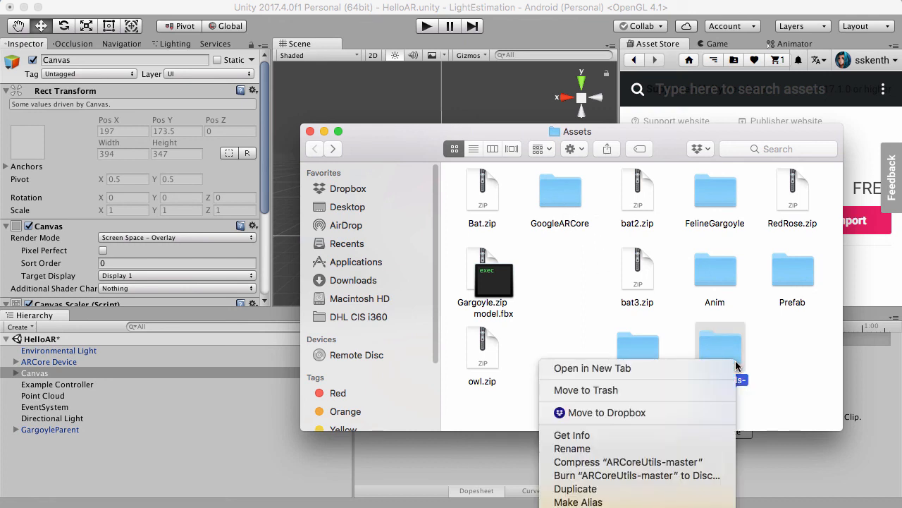
{"action": "left_click", "coordinate": [683, 390]}
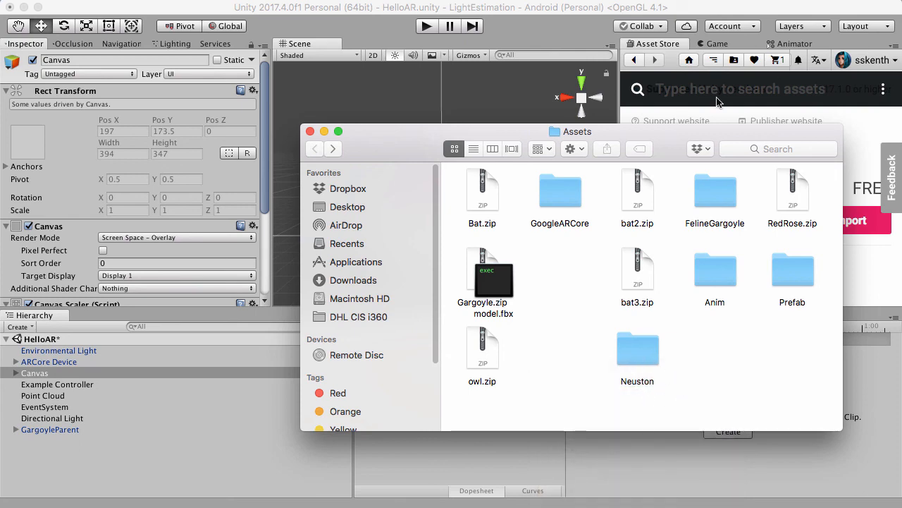
{"action": "left_click_drag", "start_coordinate": [712, 139], "coordinate": [901, 3]}
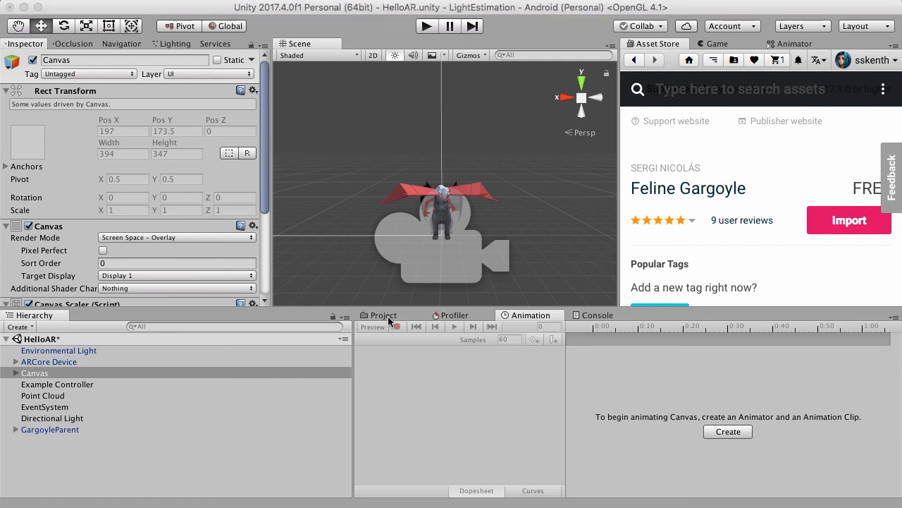
Add the ARSurfaceManager prefab from Neuston/ARCoreUtils to the HelloAR scene hierarchy and collapse the Neuston folder
{"action": "left_click", "coordinate": [389, 317]}
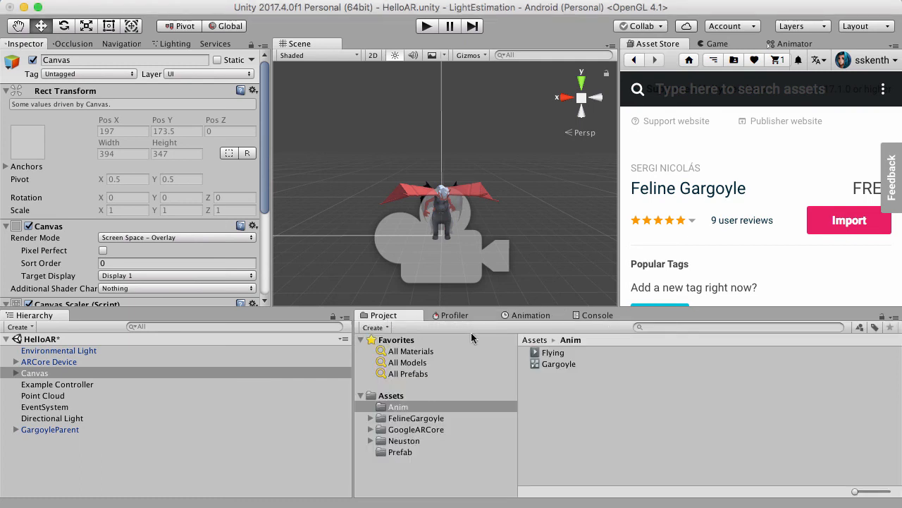
{"action": "left_click", "coordinate": [406, 442]}
{"action": "double_click", "coordinate": [553, 353]}
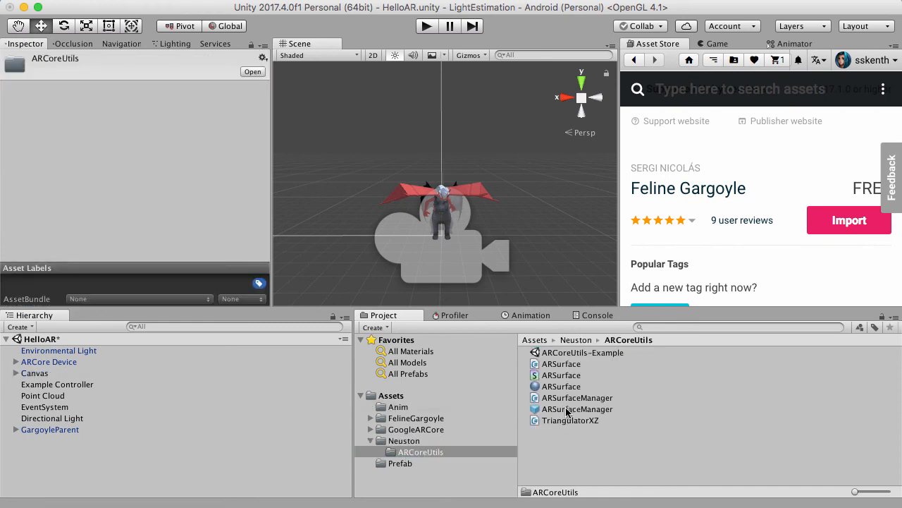
{"action": "left_click_drag", "start_coordinate": [564, 410], "coordinate": [94, 468]}
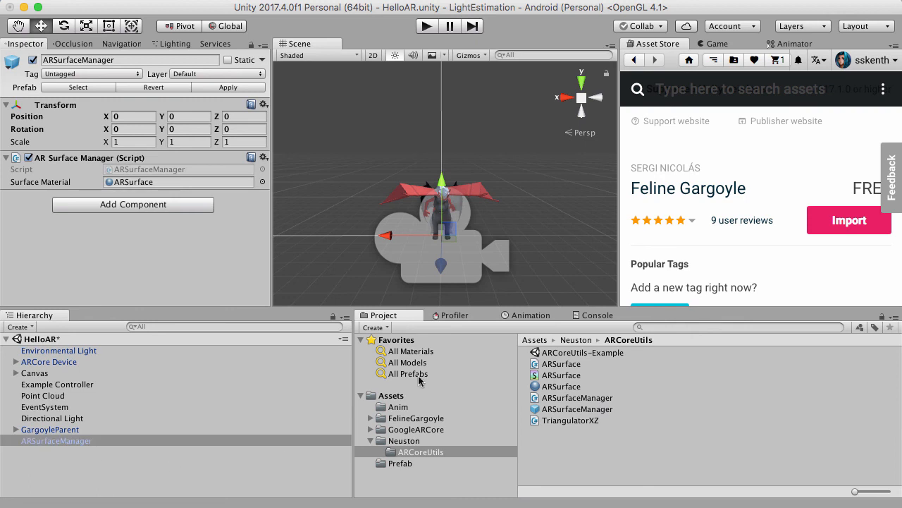
{"action": "left_click", "coordinate": [370, 441]}
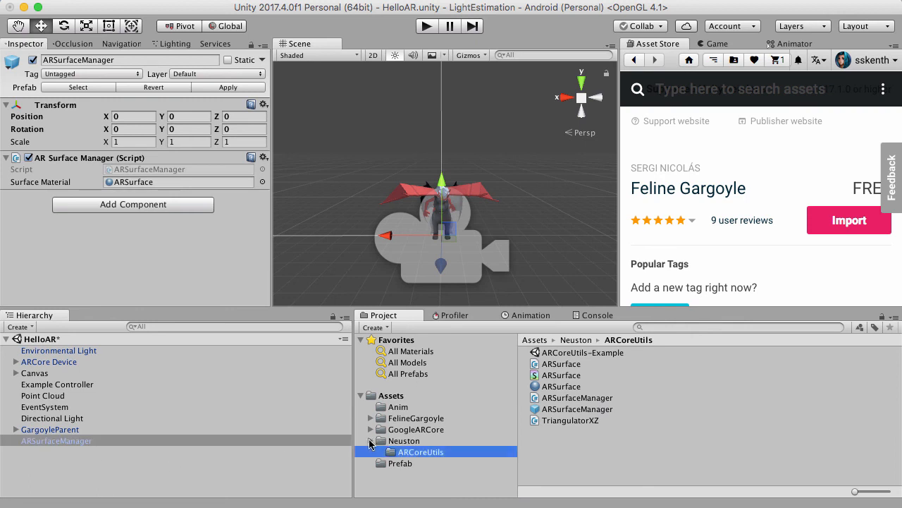
{"action": "left_click", "coordinate": [182, 492]}
Examine the flying and stone gargoyles in the scene from close up and from a distance
{"action": "scroll", "coordinate": [487, 131], "scroll_direction": "down", "scroll_amount": 5}
{"action": "scroll", "coordinate": [485, 132], "scroll_direction": "up", "scroll_amount": 10}
{"action": "scroll", "coordinate": [479, 72], "scroll_direction": "down", "scroll_amount": 8}
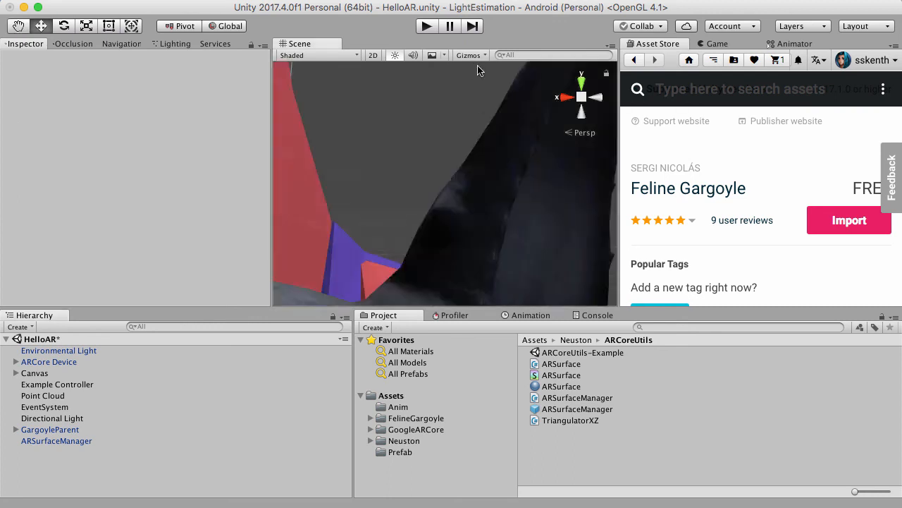
{"action": "scroll", "coordinate": [475, 87], "scroll_direction": "up", "scroll_amount": 6}
{"action": "left_click_drag", "start_coordinate": [460, 159], "coordinate": [446, 199], "text": "alt"}
{"action": "scroll", "coordinate": [446, 199], "scroll_direction": "down", "scroll_amount": 5}
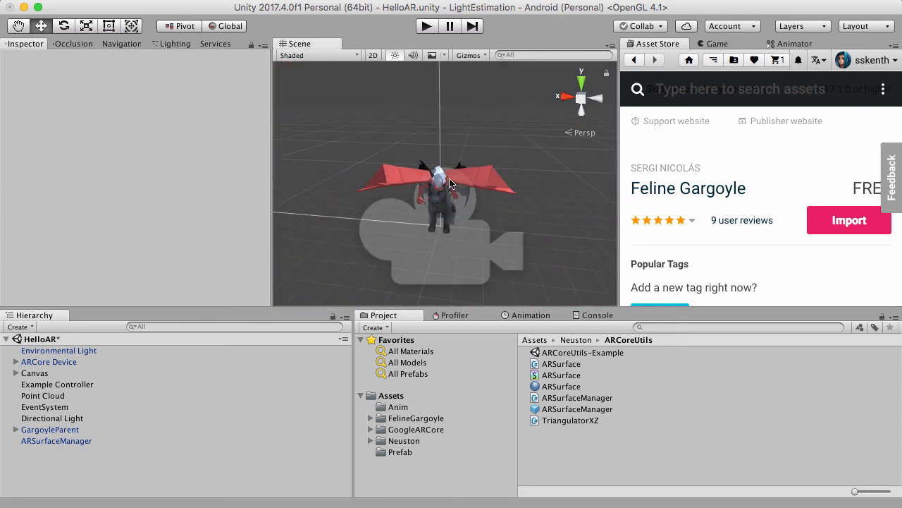
{"action": "scroll", "coordinate": [423, 253], "scroll_direction": "up", "scroll_amount": 6}
{"action": "left_click_drag", "start_coordinate": [422, 254], "coordinate": [447, 210], "text": "alt"}
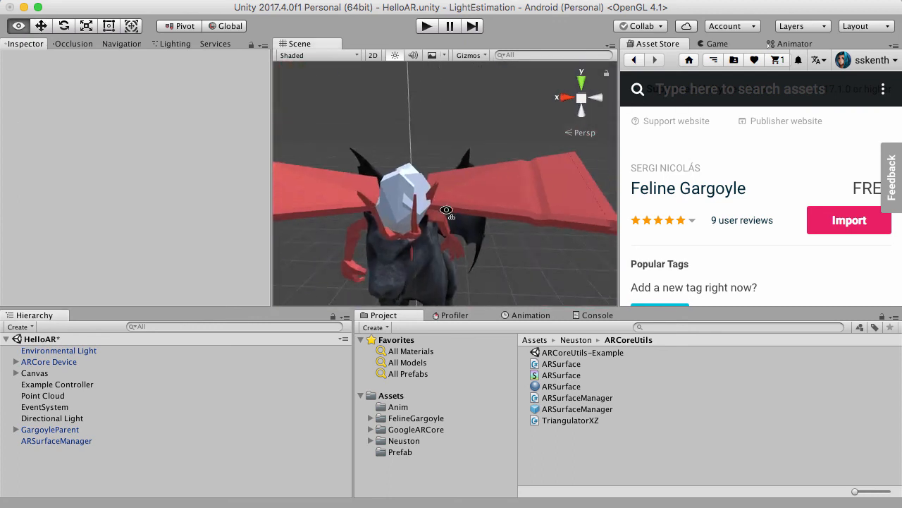
{"action": "scroll", "coordinate": [446, 210], "scroll_direction": "down", "scroll_amount": 8}
Save the HelloAR scene
{"action": "left_click", "coordinate": [67, 341]}
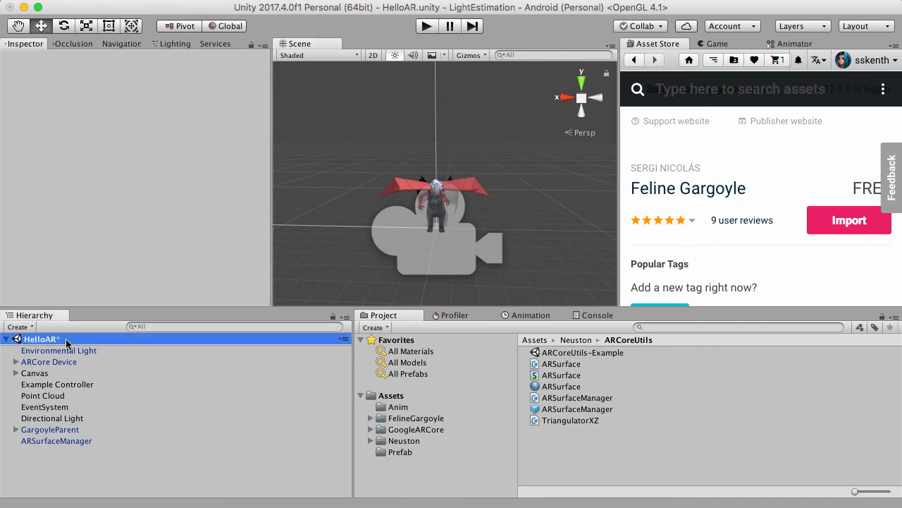
{"action": "right_click", "coordinate": [67, 340]}
{"action": "left_click", "coordinate": [83, 367]}
Expand GargoyleParent in the hierarchy to access its child gargoyles
{"action": "scroll", "coordinate": [424, 200], "scroll_direction": "down", "scroll_amount": 2}
{"action": "scroll", "coordinate": [423, 200], "scroll_direction": "up", "scroll_amount": 3}
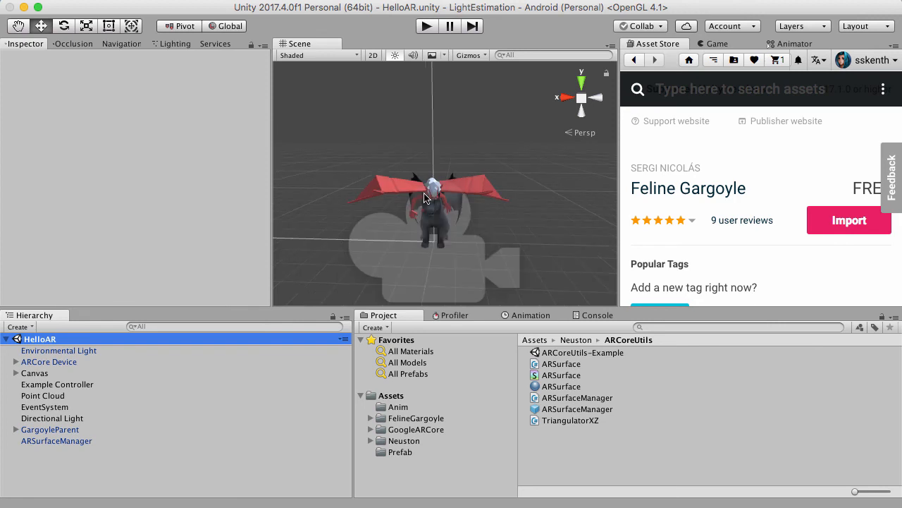
{"action": "left_click", "coordinate": [16, 429]}
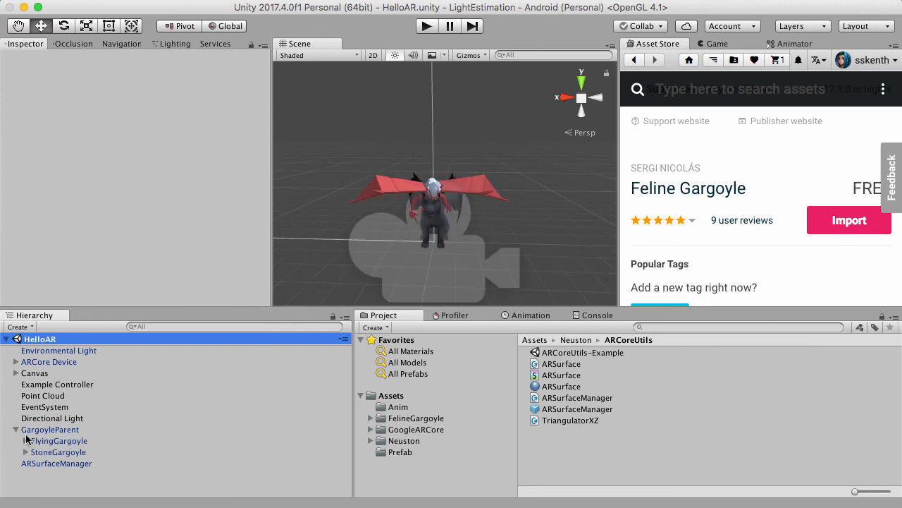